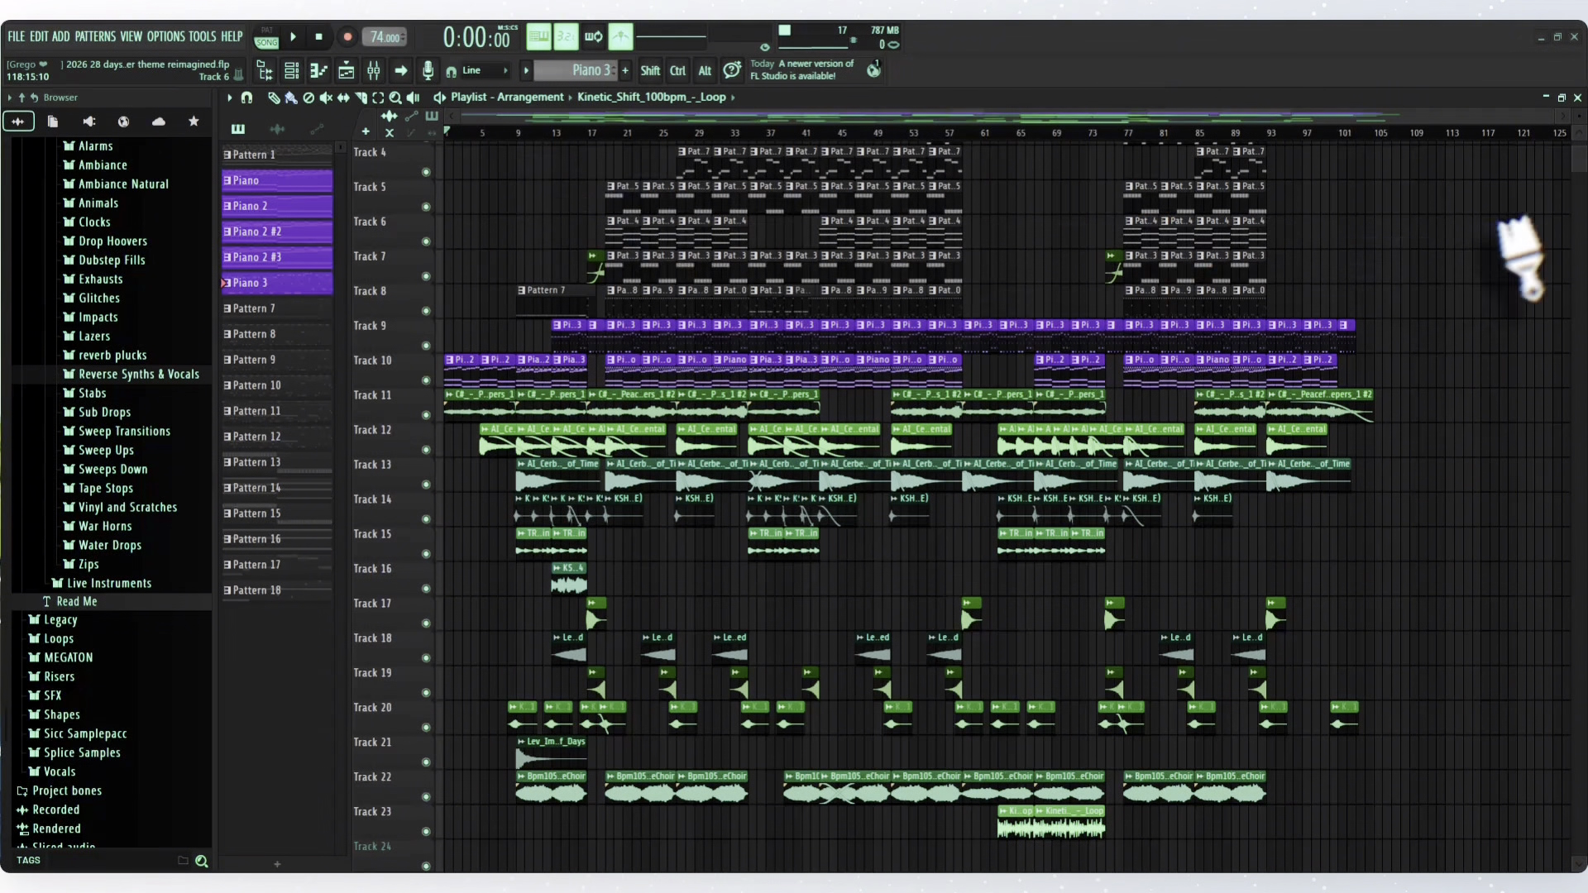
- Open the first Piano 2 clip on Track 10 in the piano roll and examine all its notes
{"action": "scroll", "coordinate": [1585, 196], "scroll_direction": "up", "scroll_amount": 1}
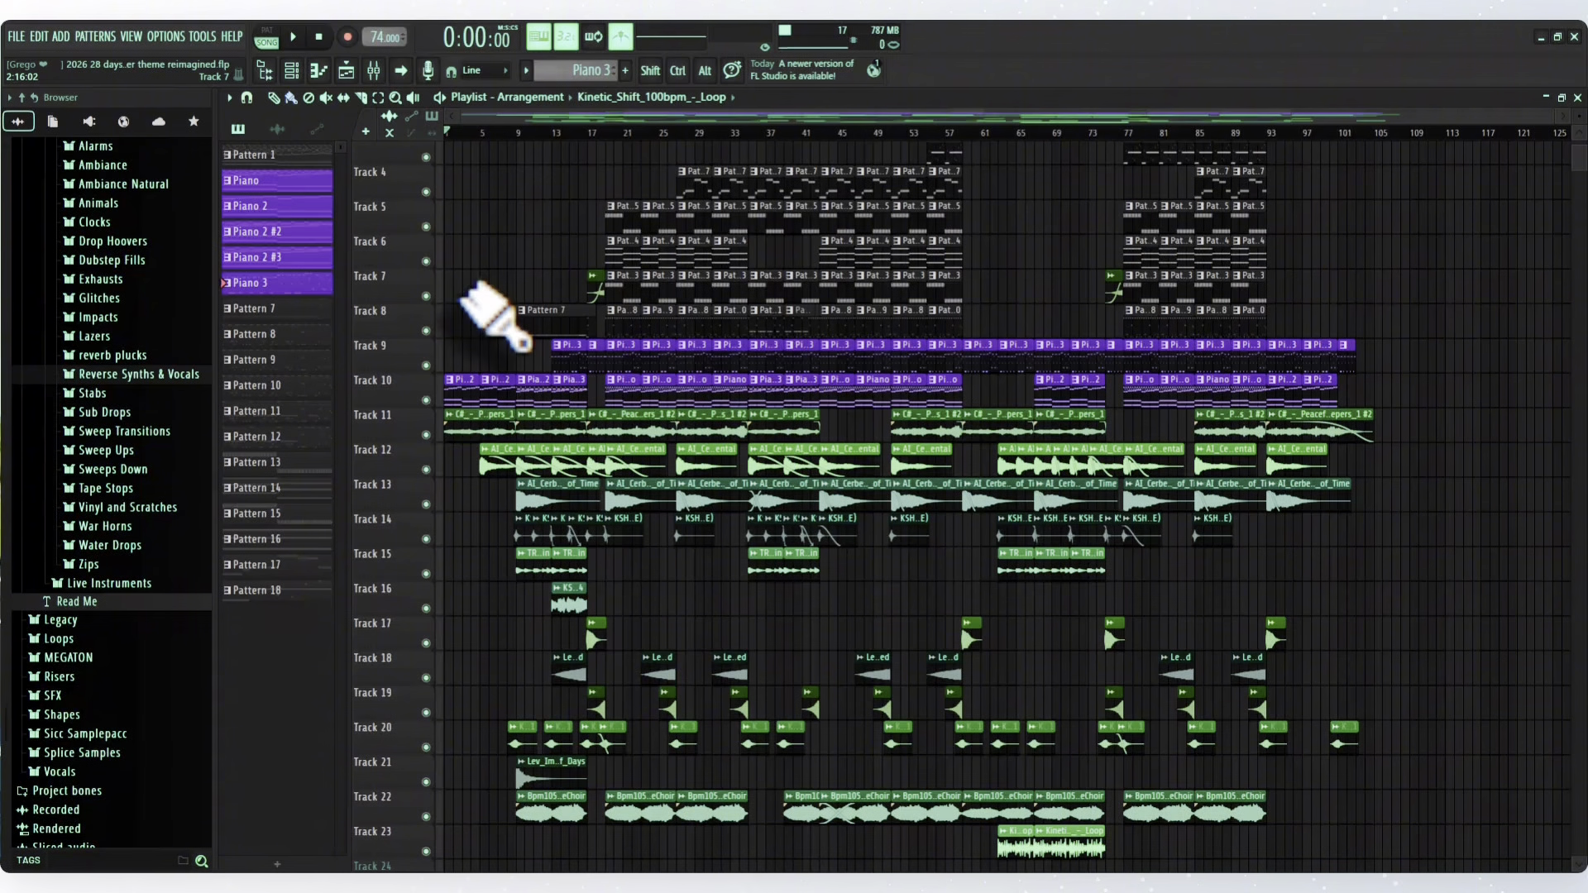
{"action": "double_click", "coordinate": [466, 390]}
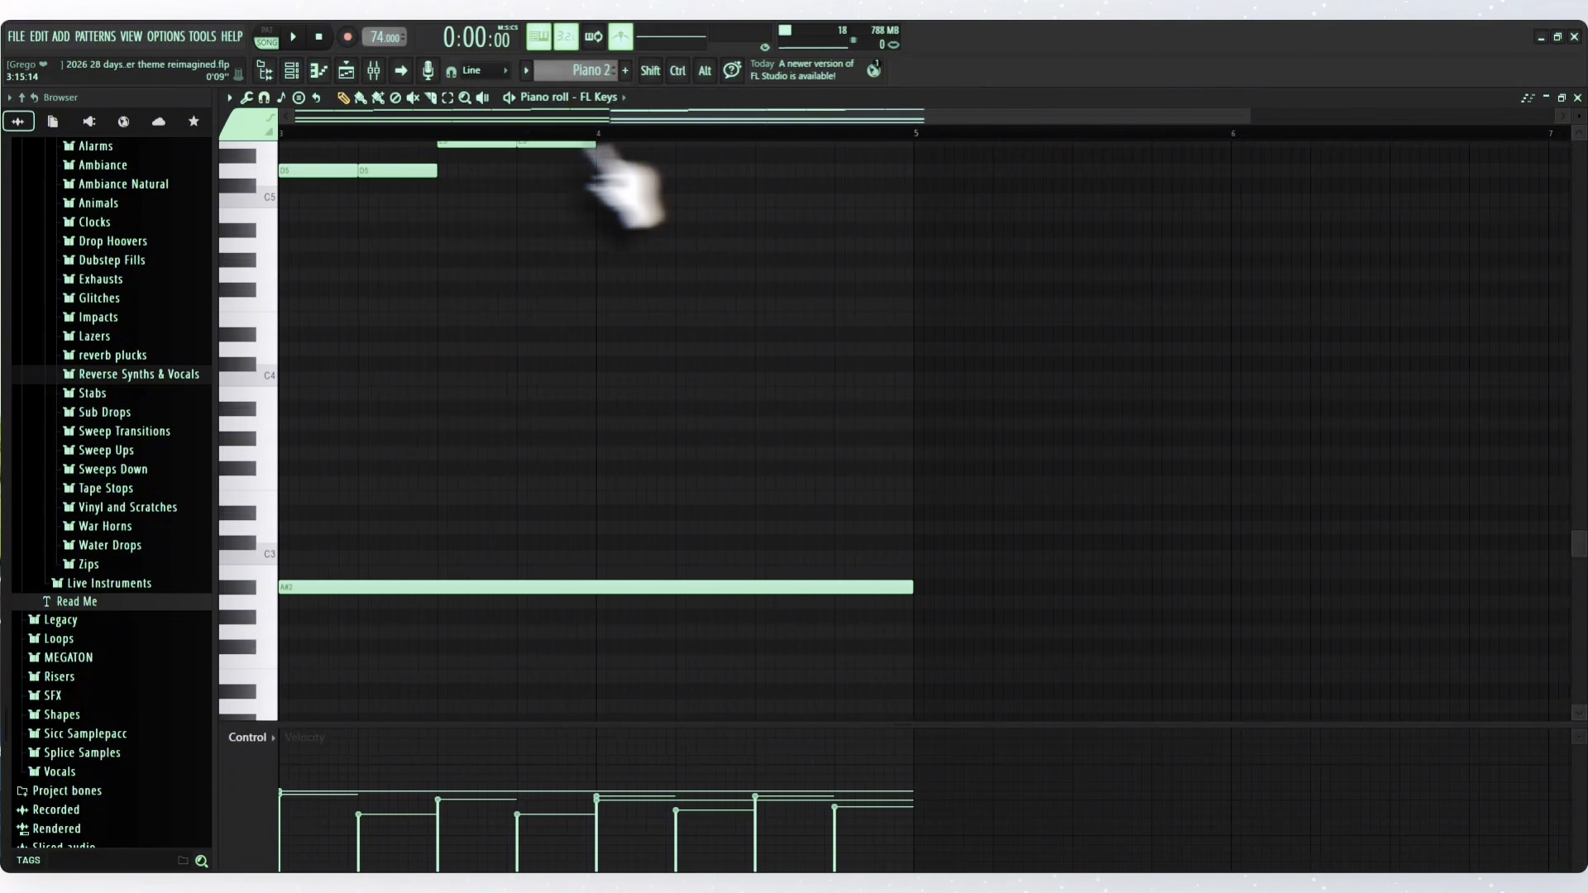
{"action": "left_click_drag", "start_coordinate": [648, 116], "coordinate": [283, 160]}
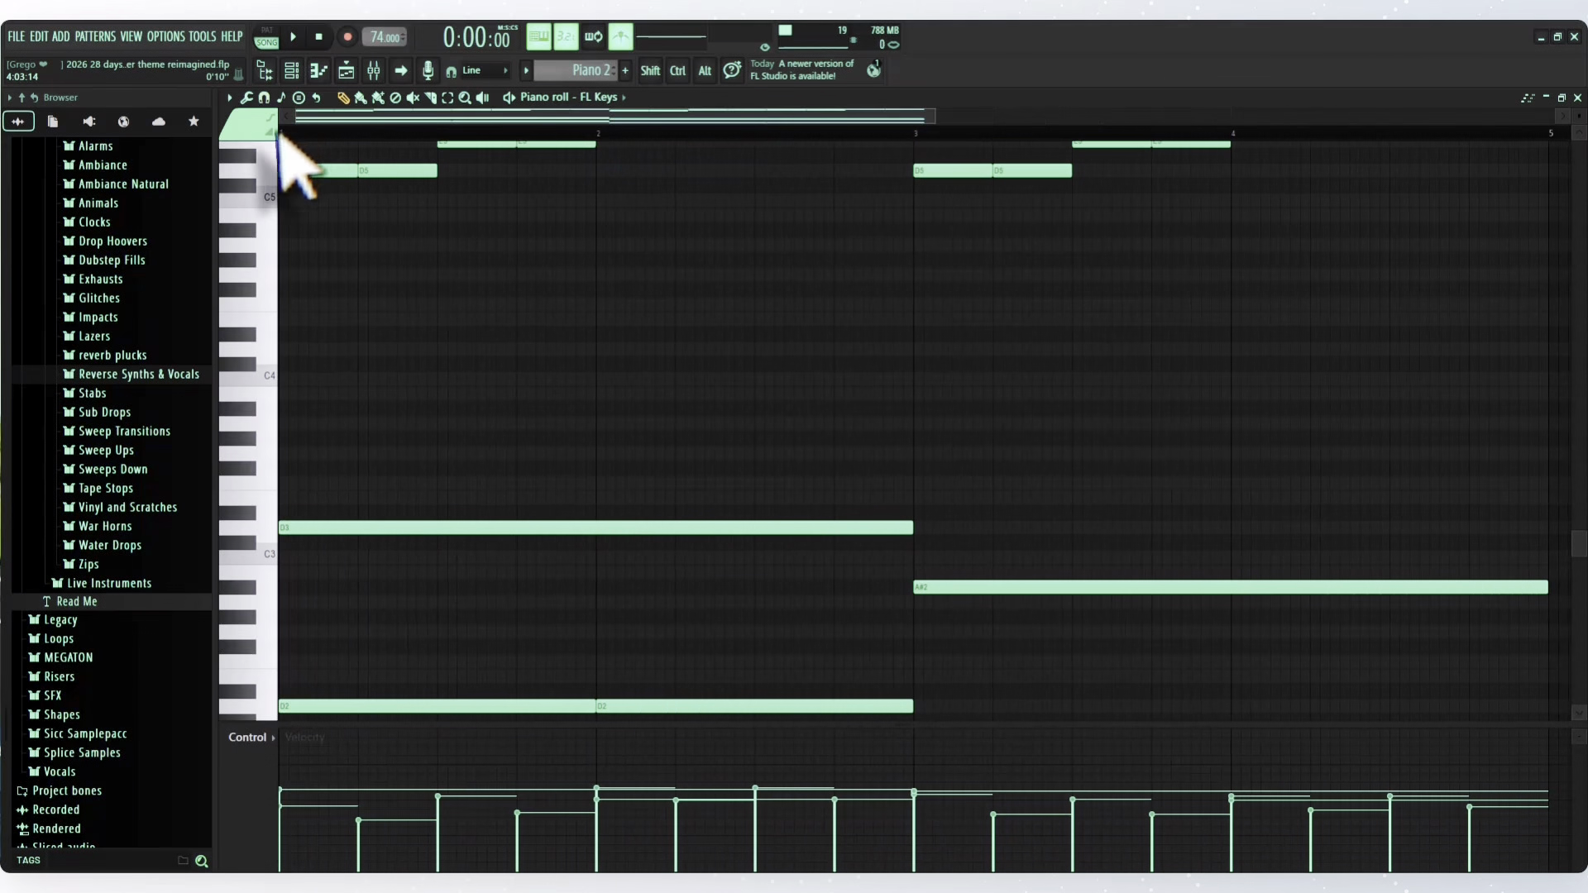
{"action": "scroll", "coordinate": [418, 298], "scroll_direction": "down", "scroll_amount": 3}
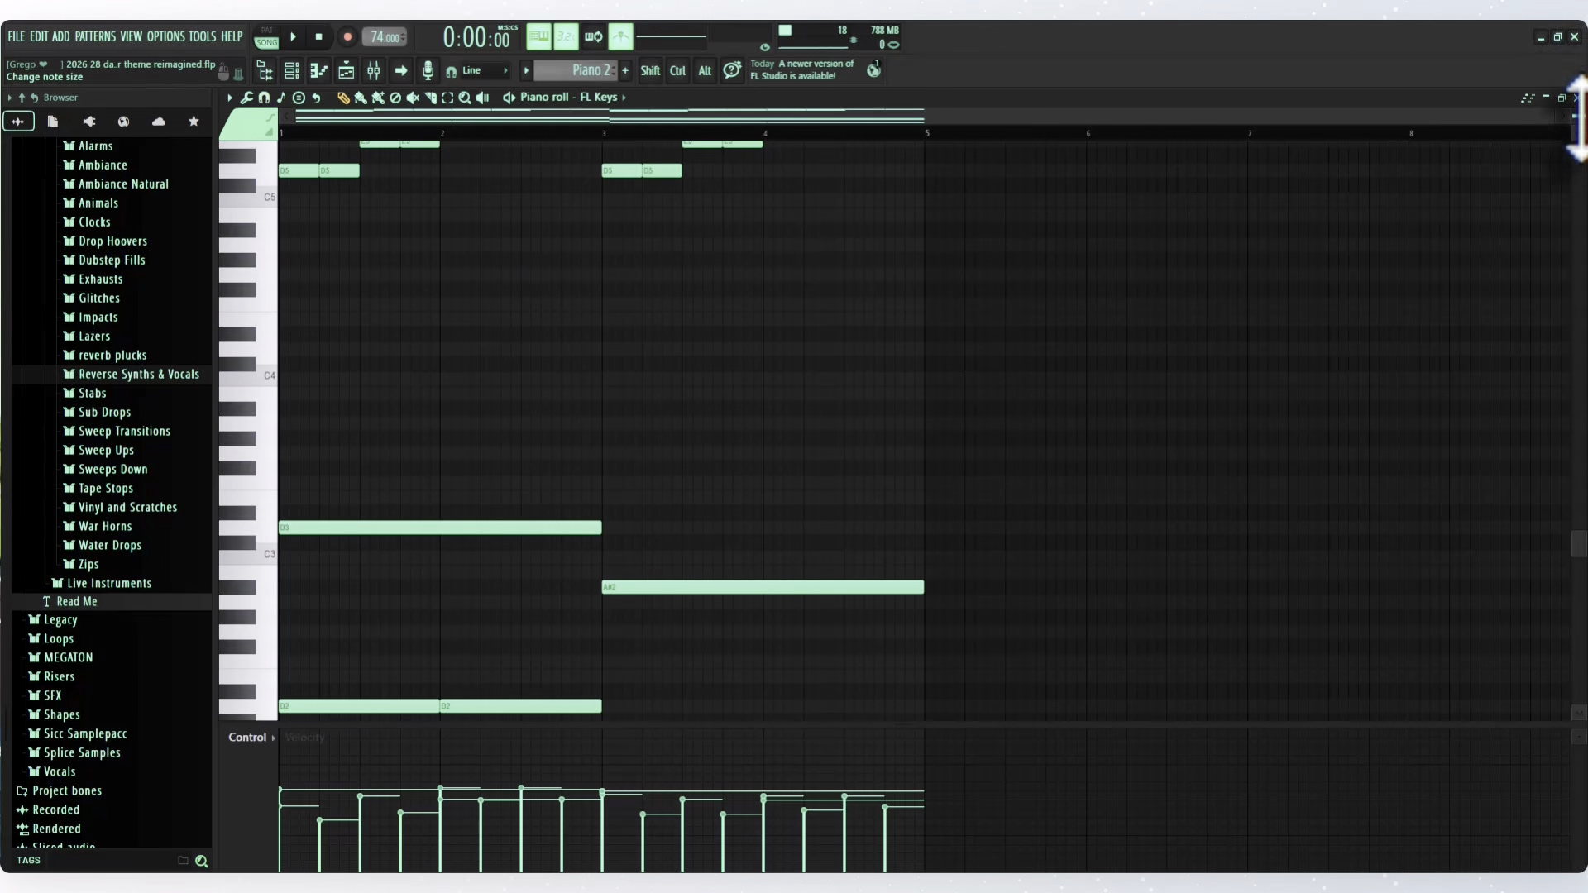
{"action": "left_click_drag", "start_coordinate": [1581, 118], "coordinate": [1581, 150]}
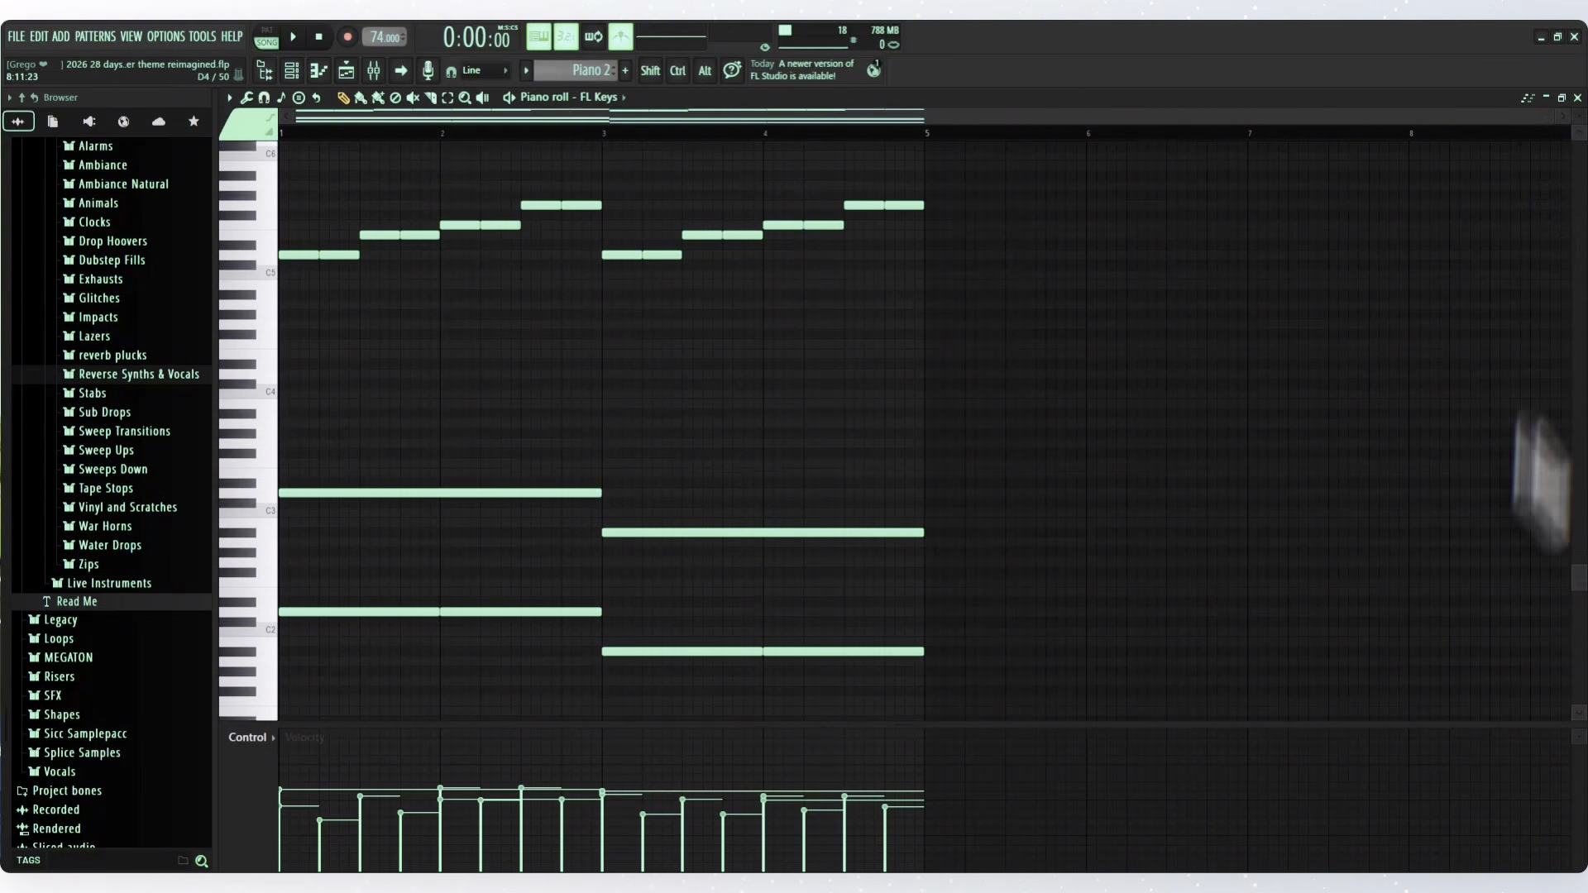
{"action": "scroll", "coordinate": [1581, 617], "scroll_direction": "up", "scroll_amount": 1}
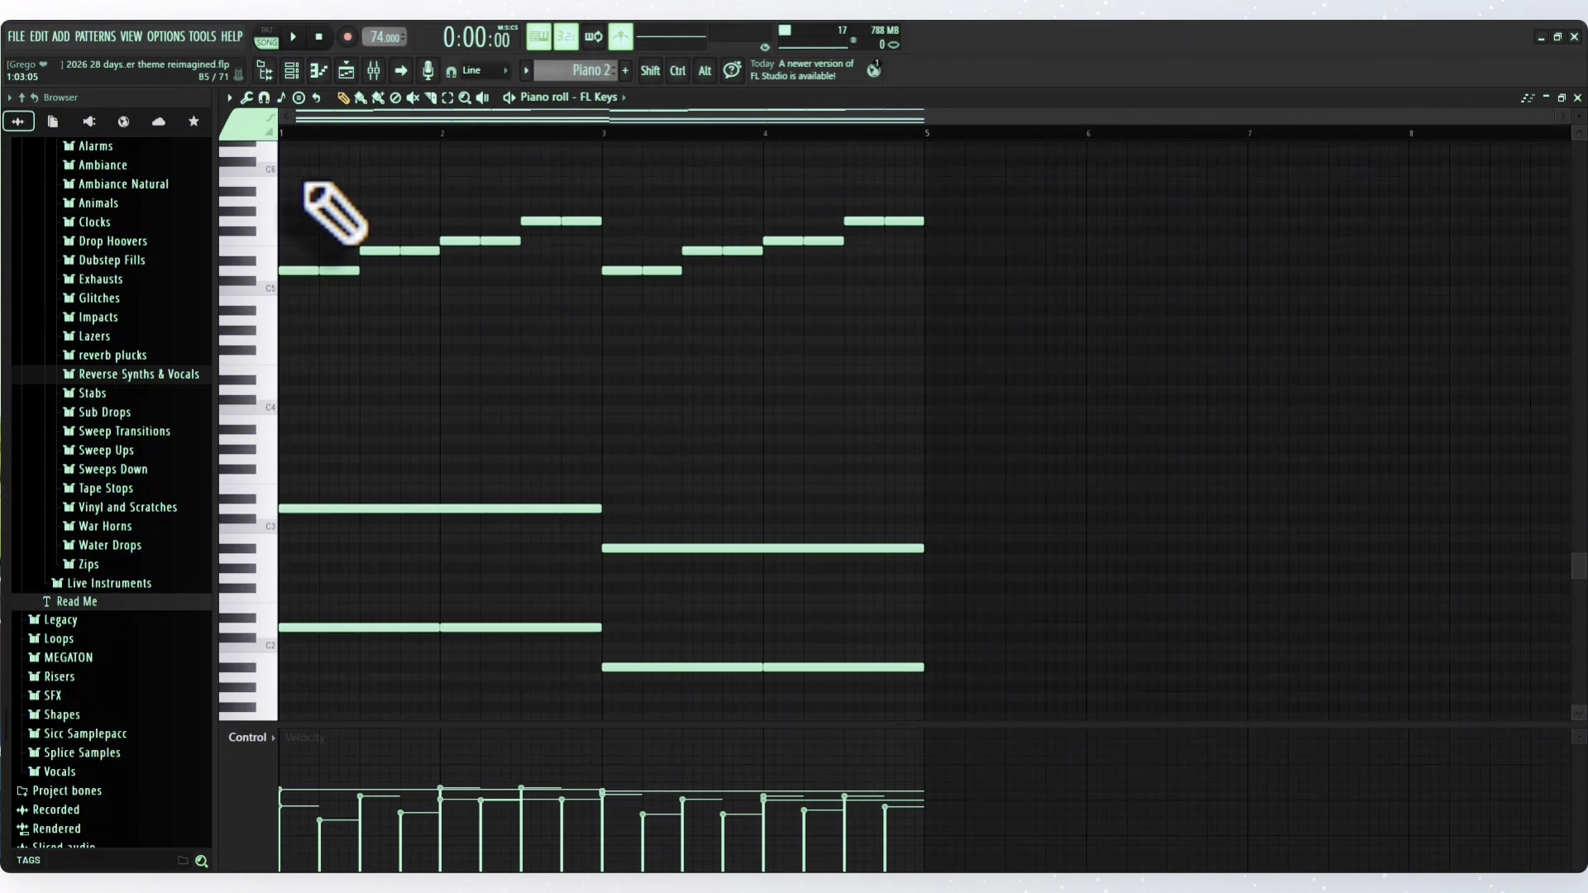
- Audition the Piano 2 pattern in pattern mode and turn off the metronome
{"action": "left_click", "coordinate": [282, 37]}
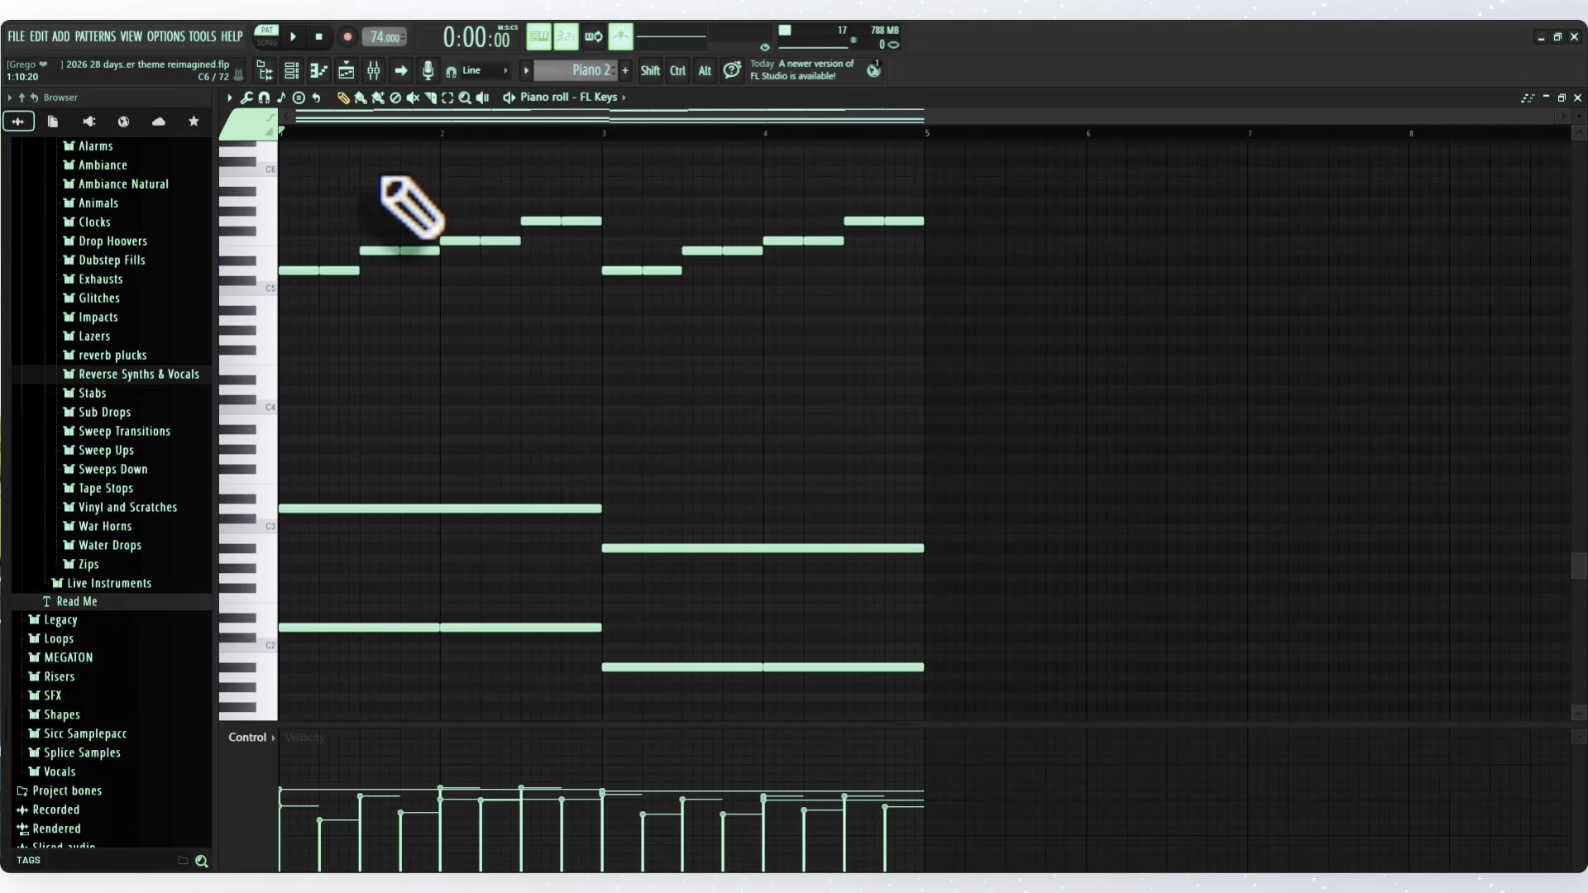
{"action": "key", "text": "space"}
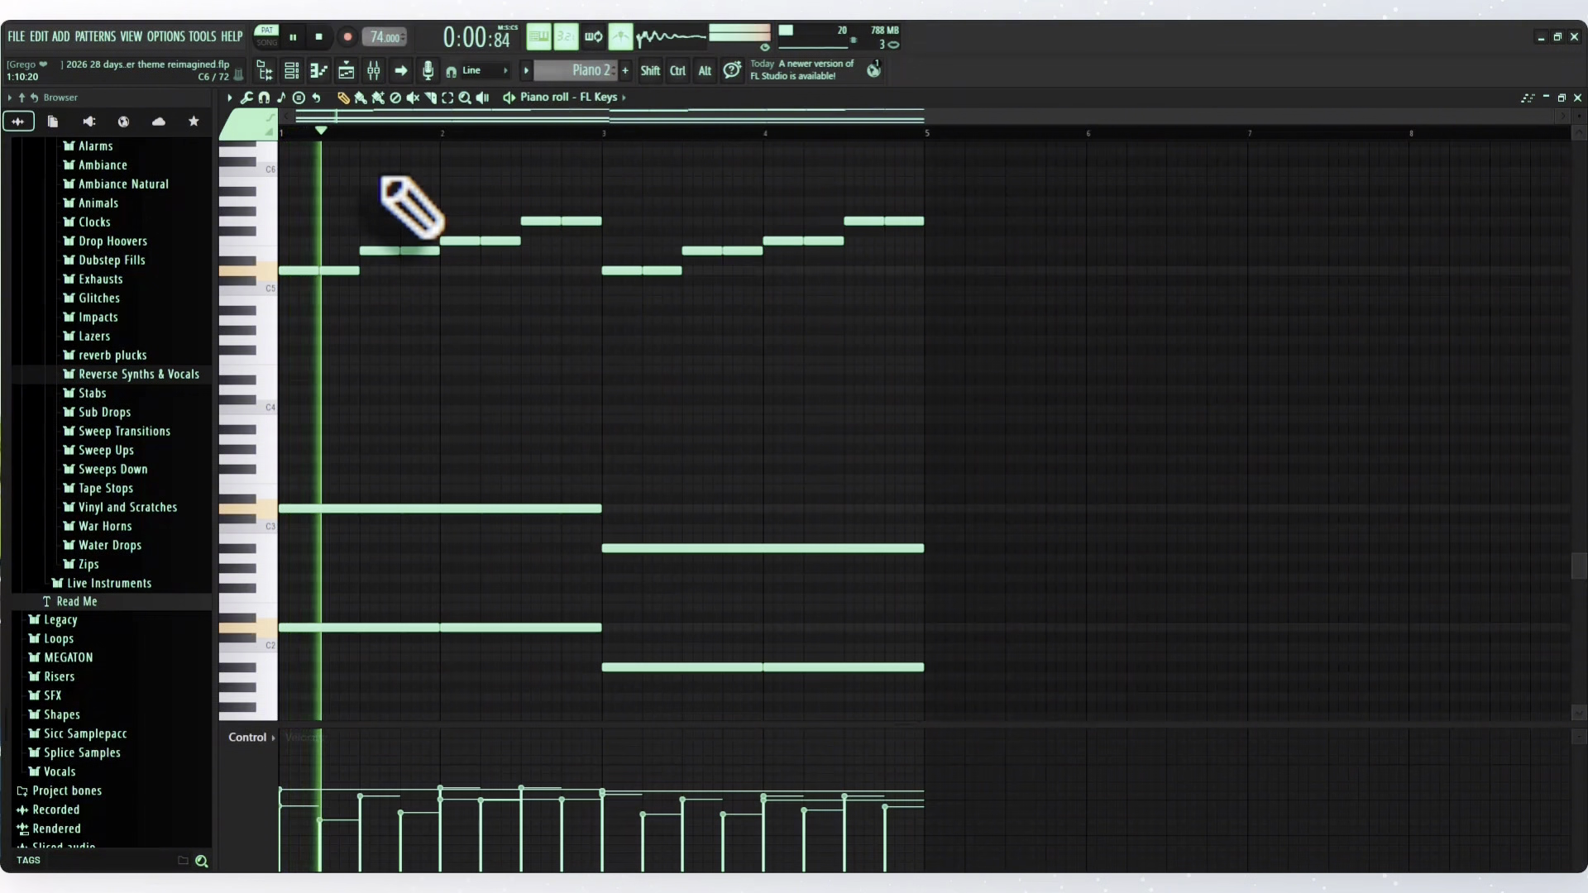
{"action": "left_click", "coordinate": [620, 36]}
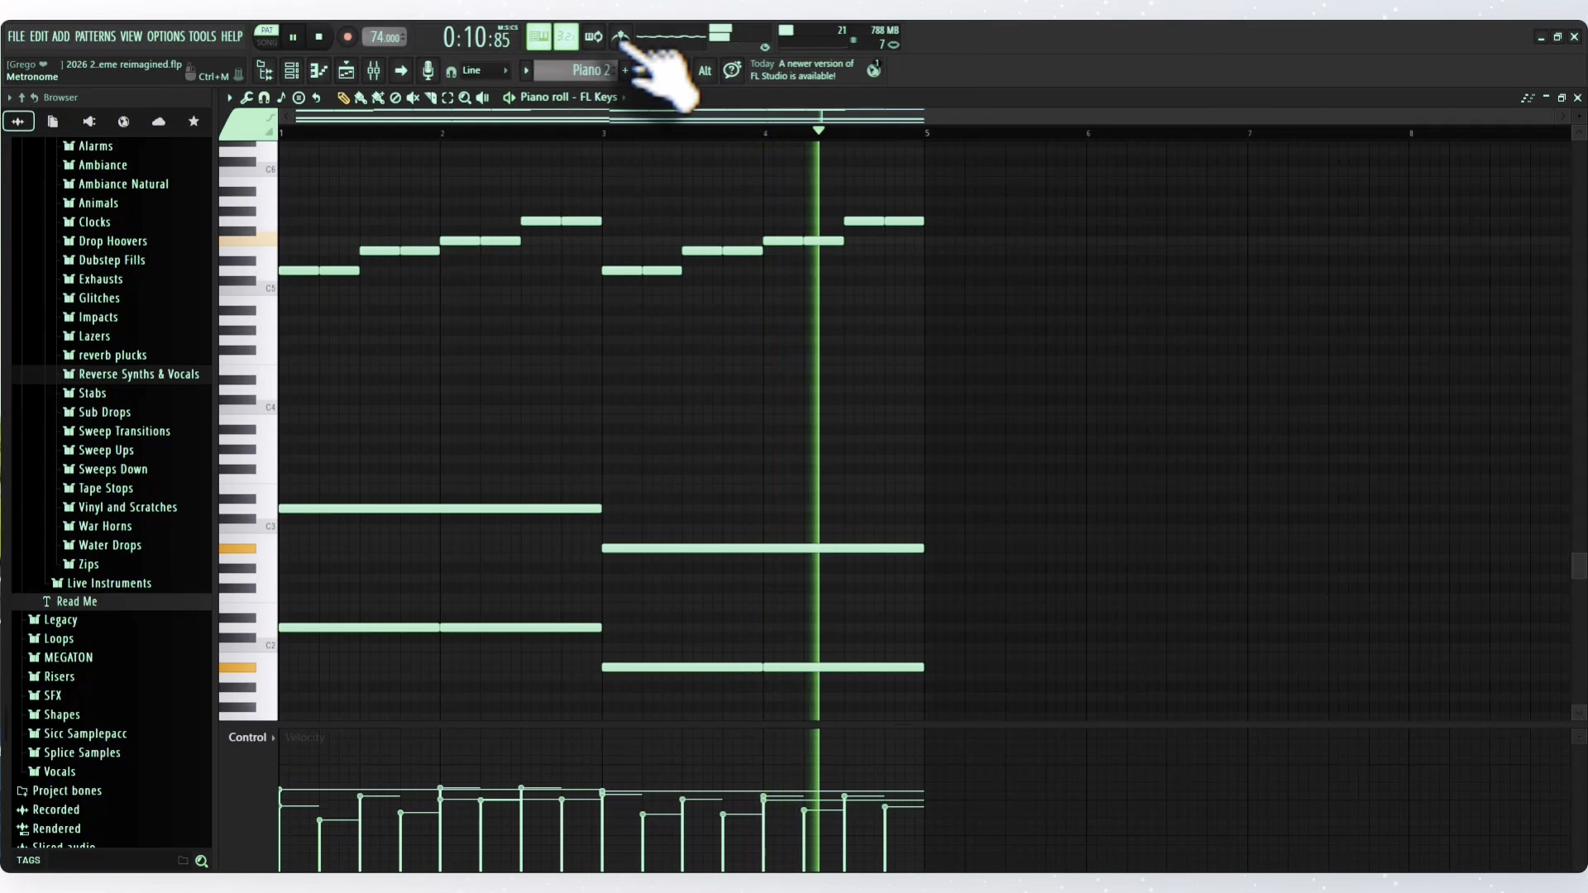
{"action": "key", "text": "space"}
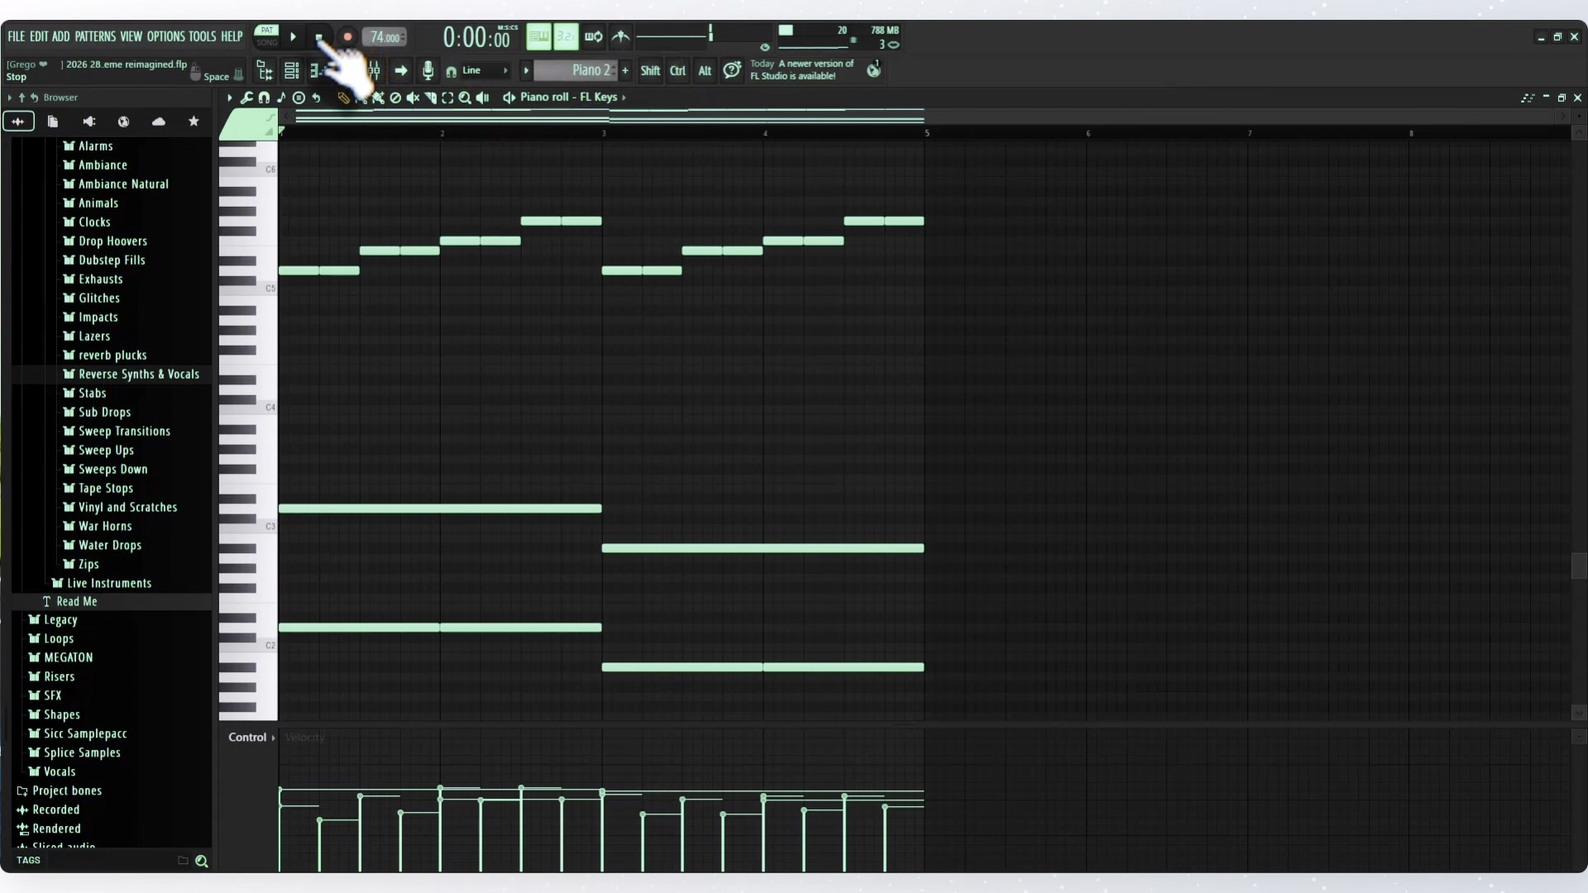
- Solo Track 11 in the playlist and listen to its Peaceful_Keepers clips from the start in song mode
{"action": "left_click", "coordinate": [345, 71]}
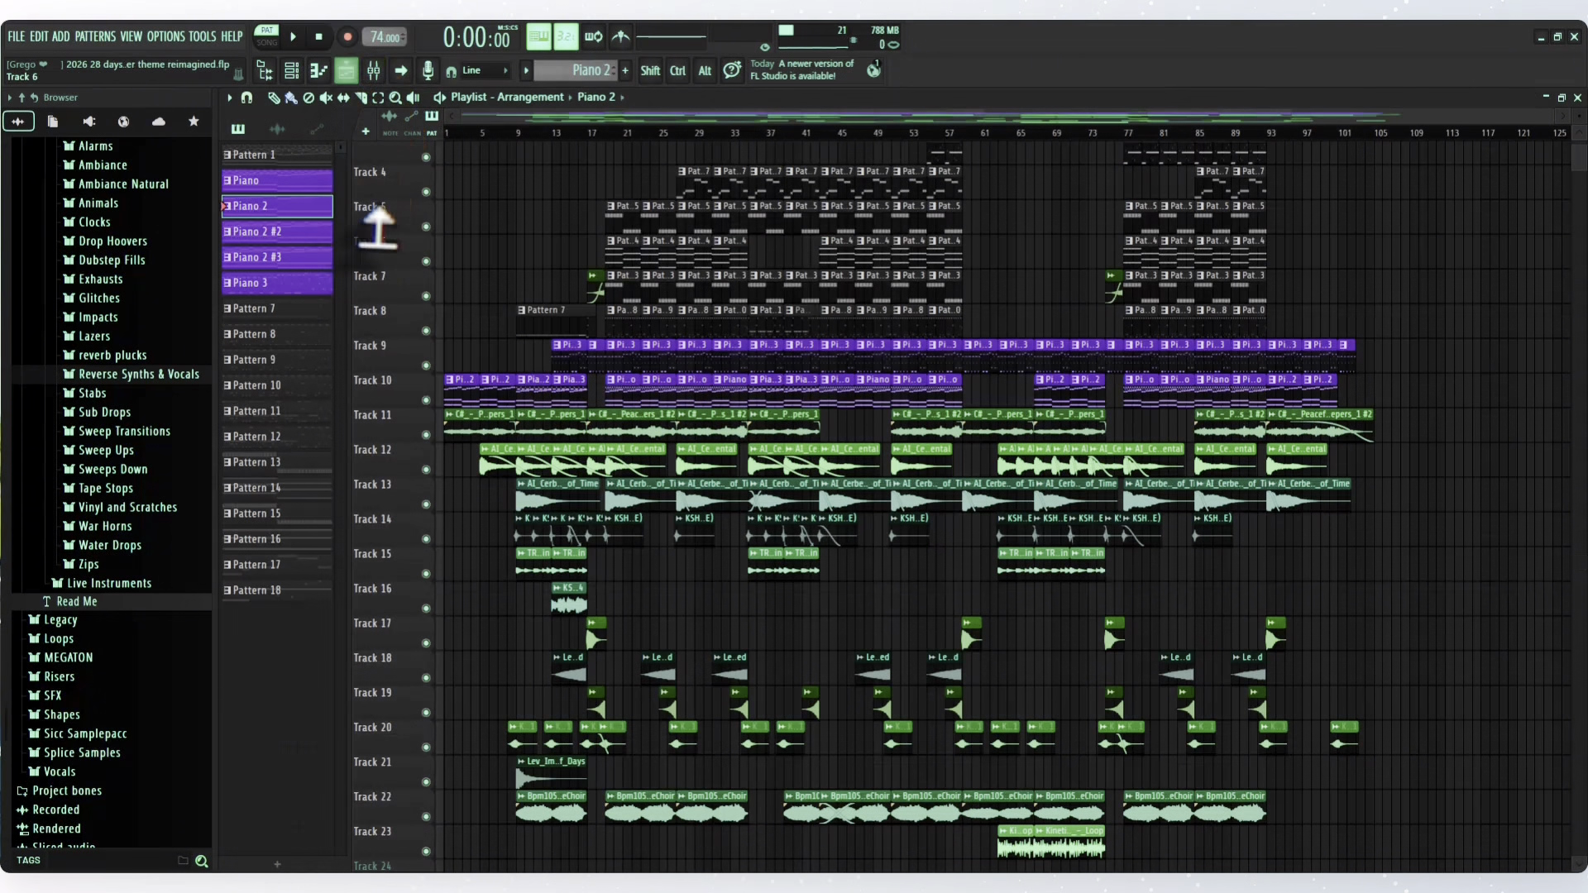
{"action": "left_click", "coordinate": [426, 435], "text": "ctrl"}
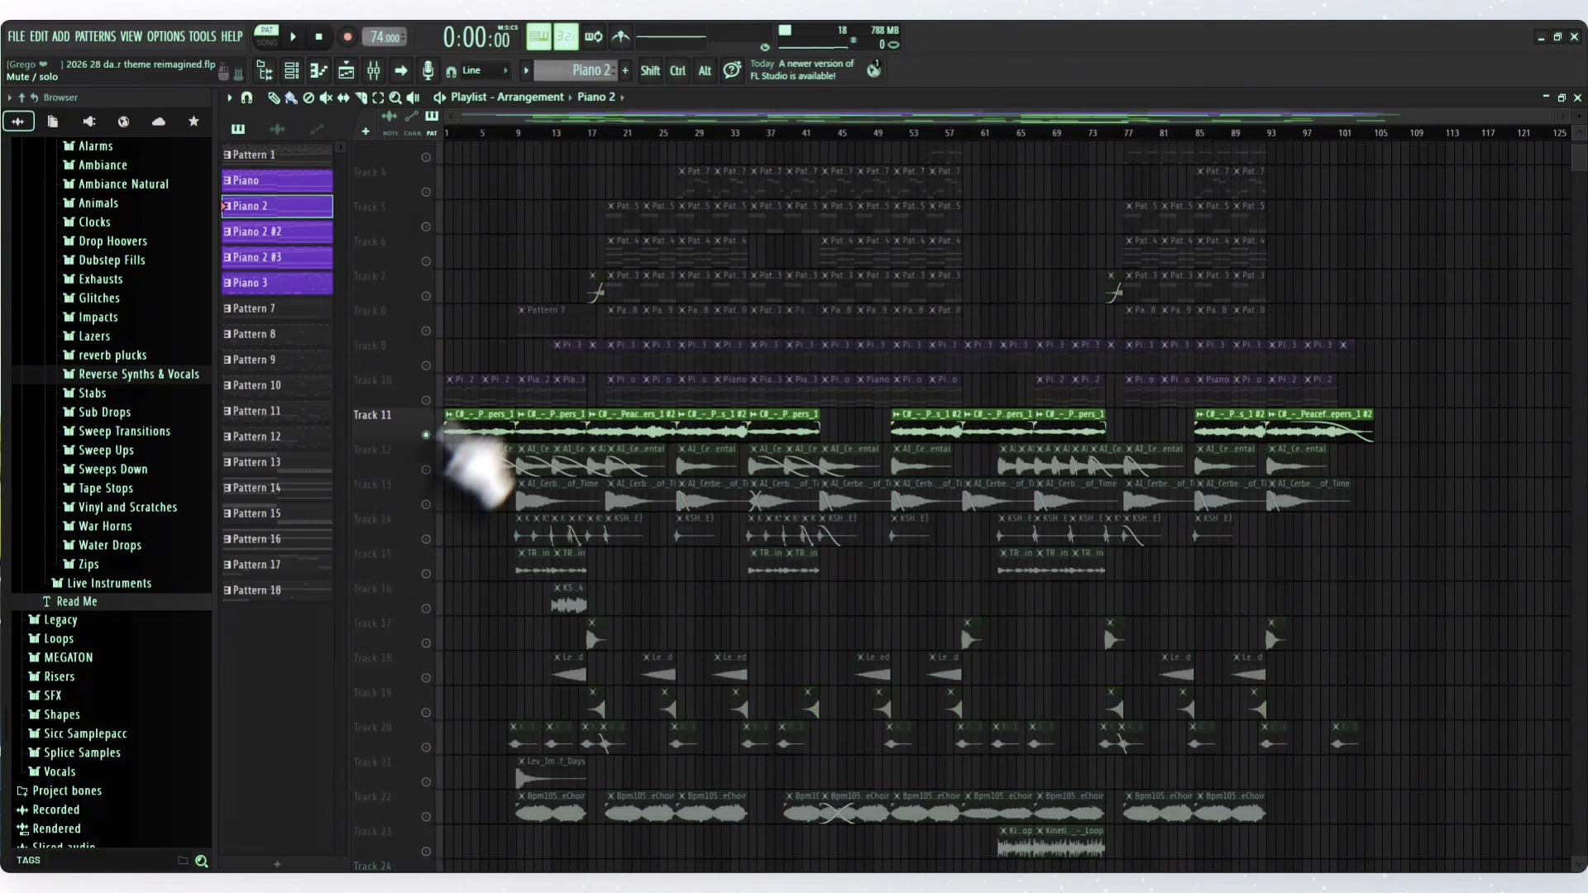
{"action": "scroll", "coordinate": [480, 355], "scroll_direction": "up", "scroll_amount": 3}
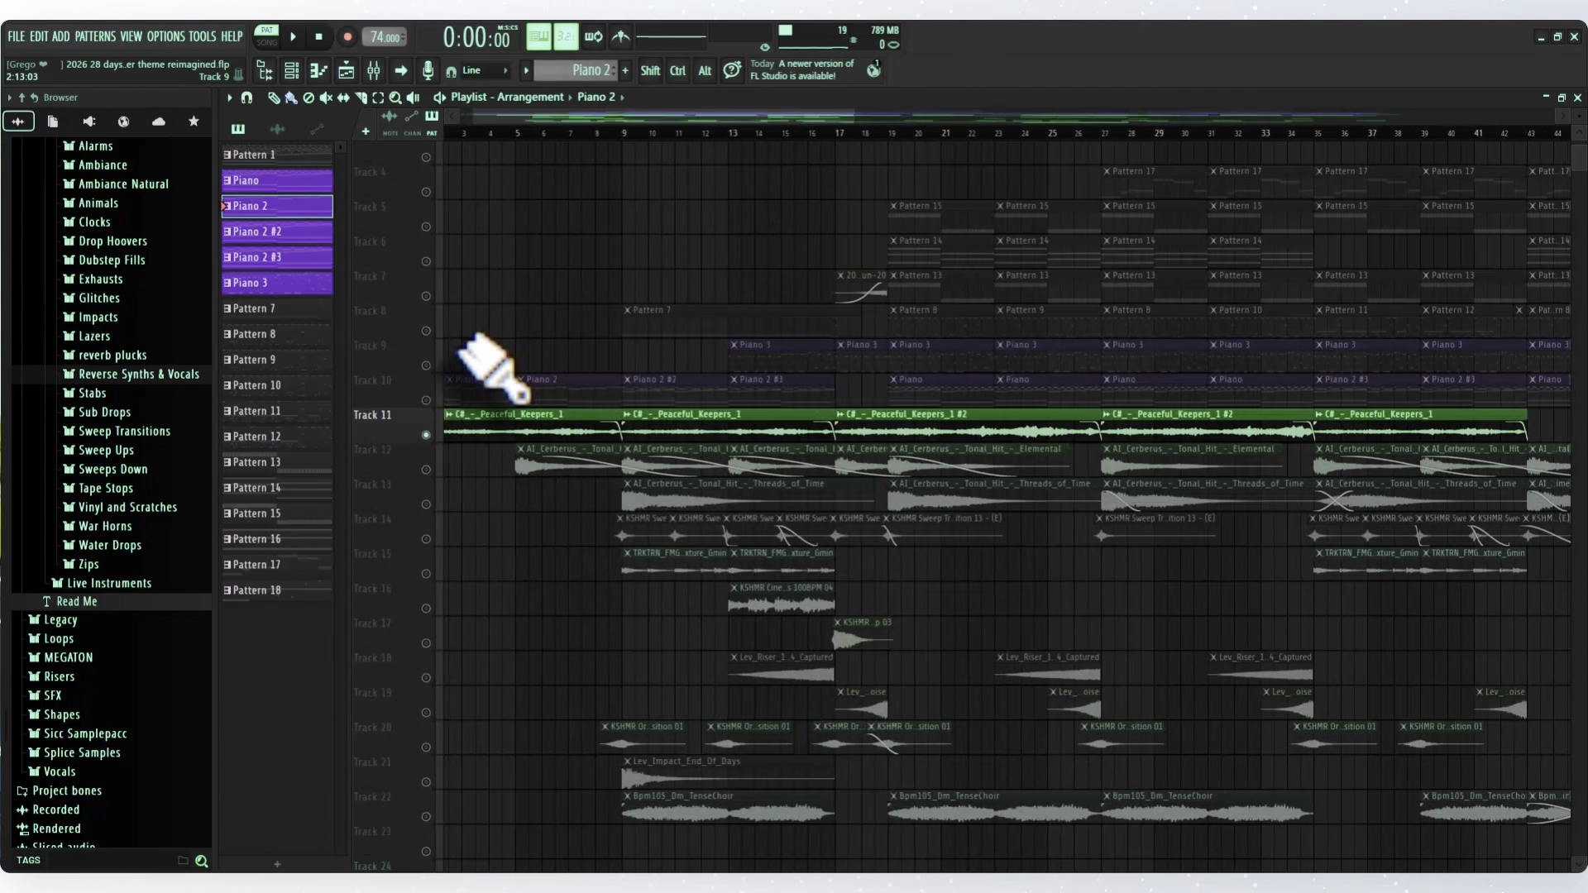
{"action": "scroll", "coordinate": [480, 356], "scroll_direction": "up", "scroll_amount": 1}
{"action": "left_click_drag", "start_coordinate": [556, 118], "coordinate": [506, 121]}
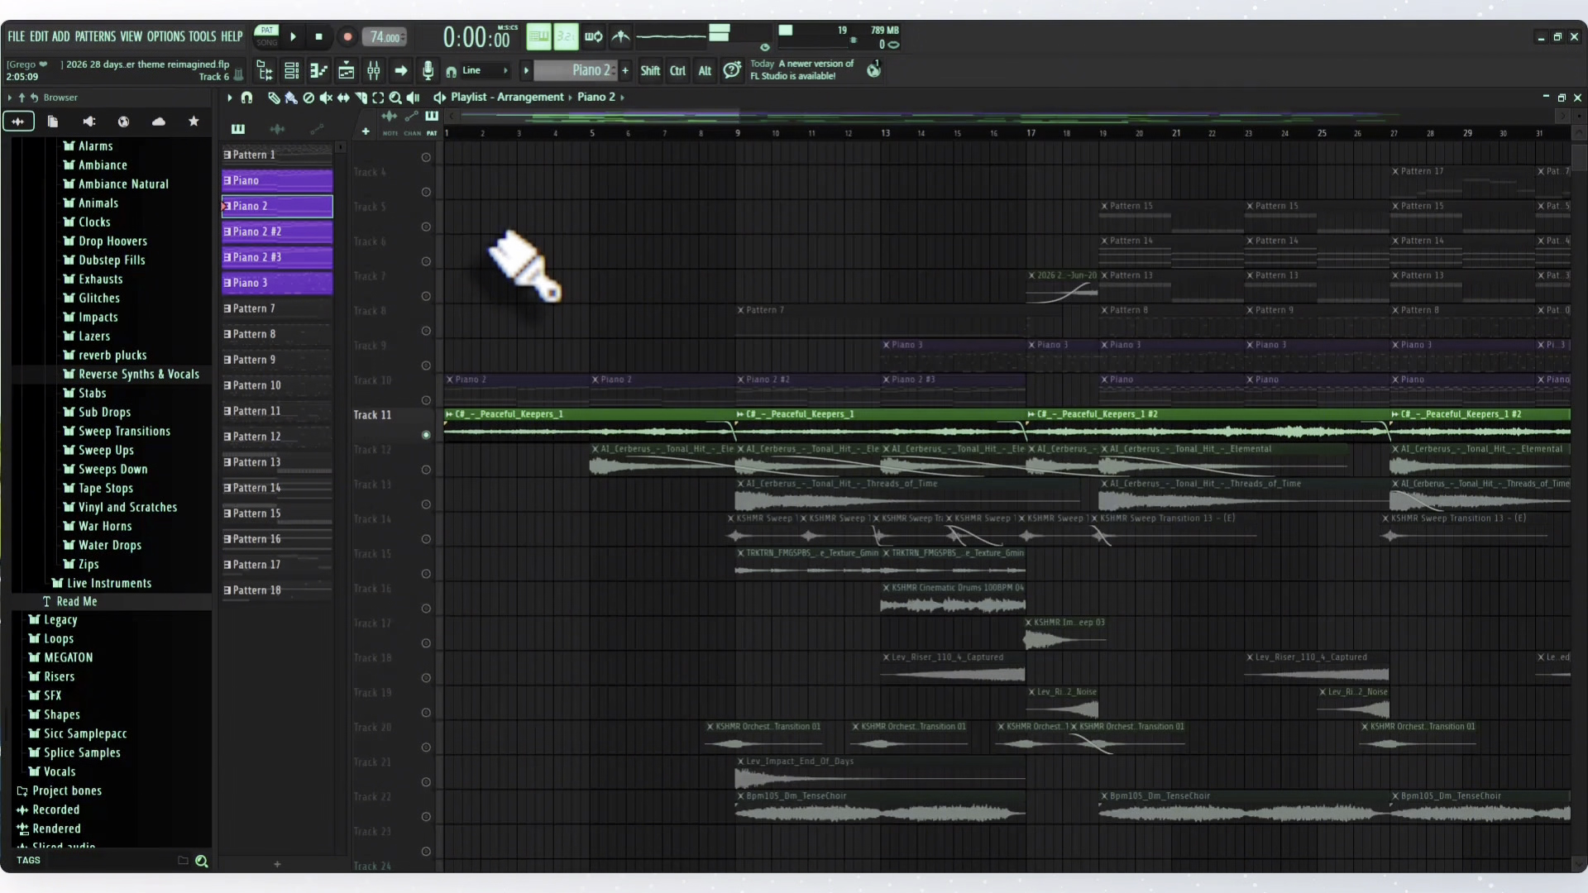
{"action": "left_click", "coordinate": [452, 134]}
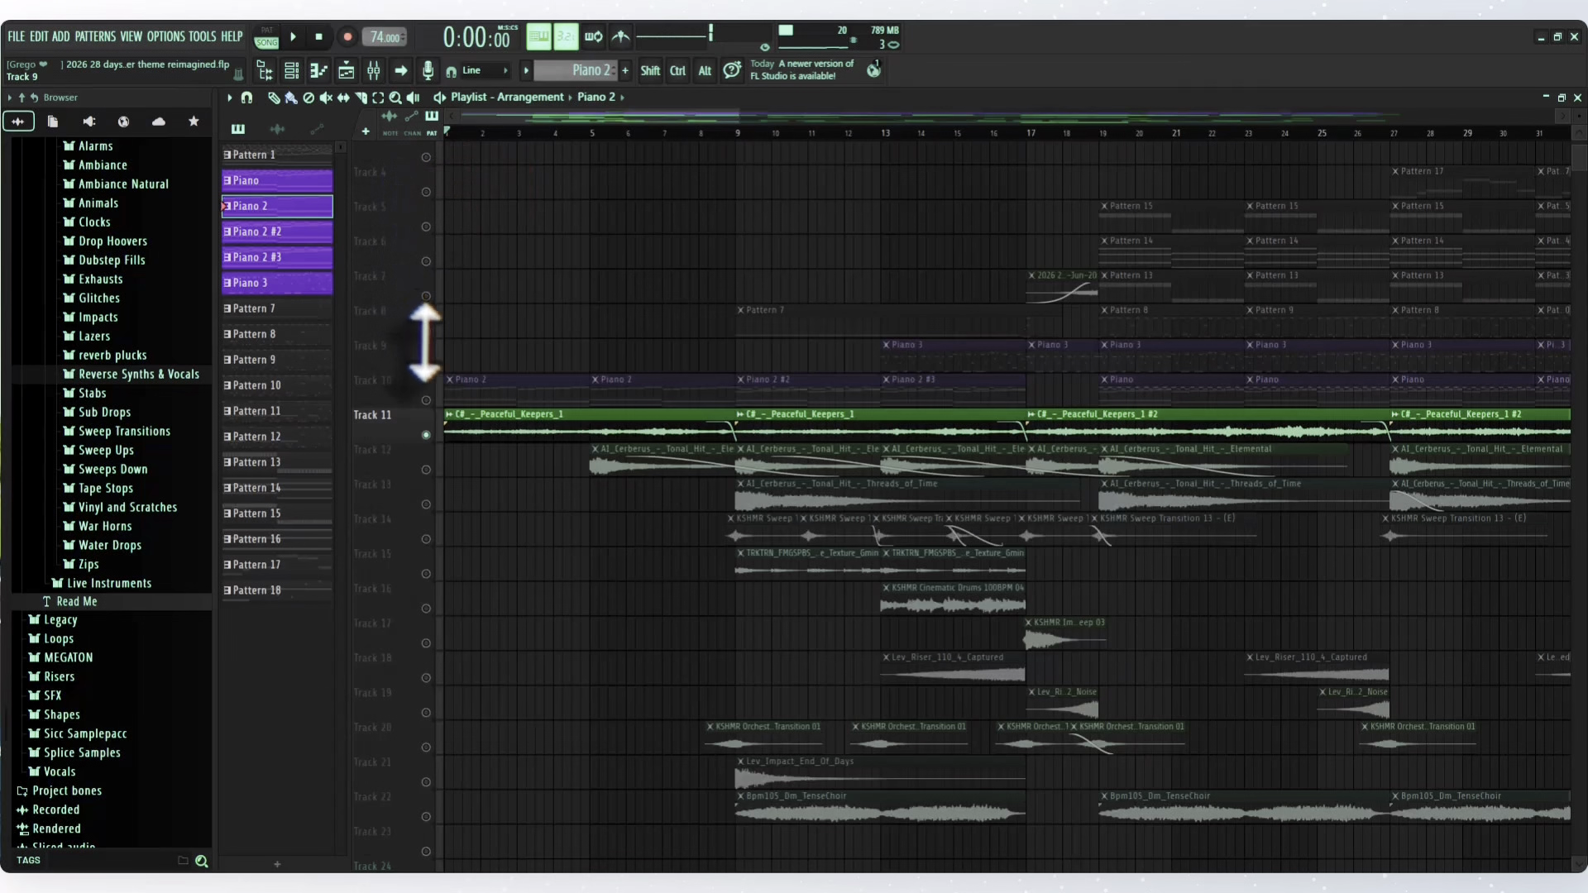
{"action": "key", "text": "space"}
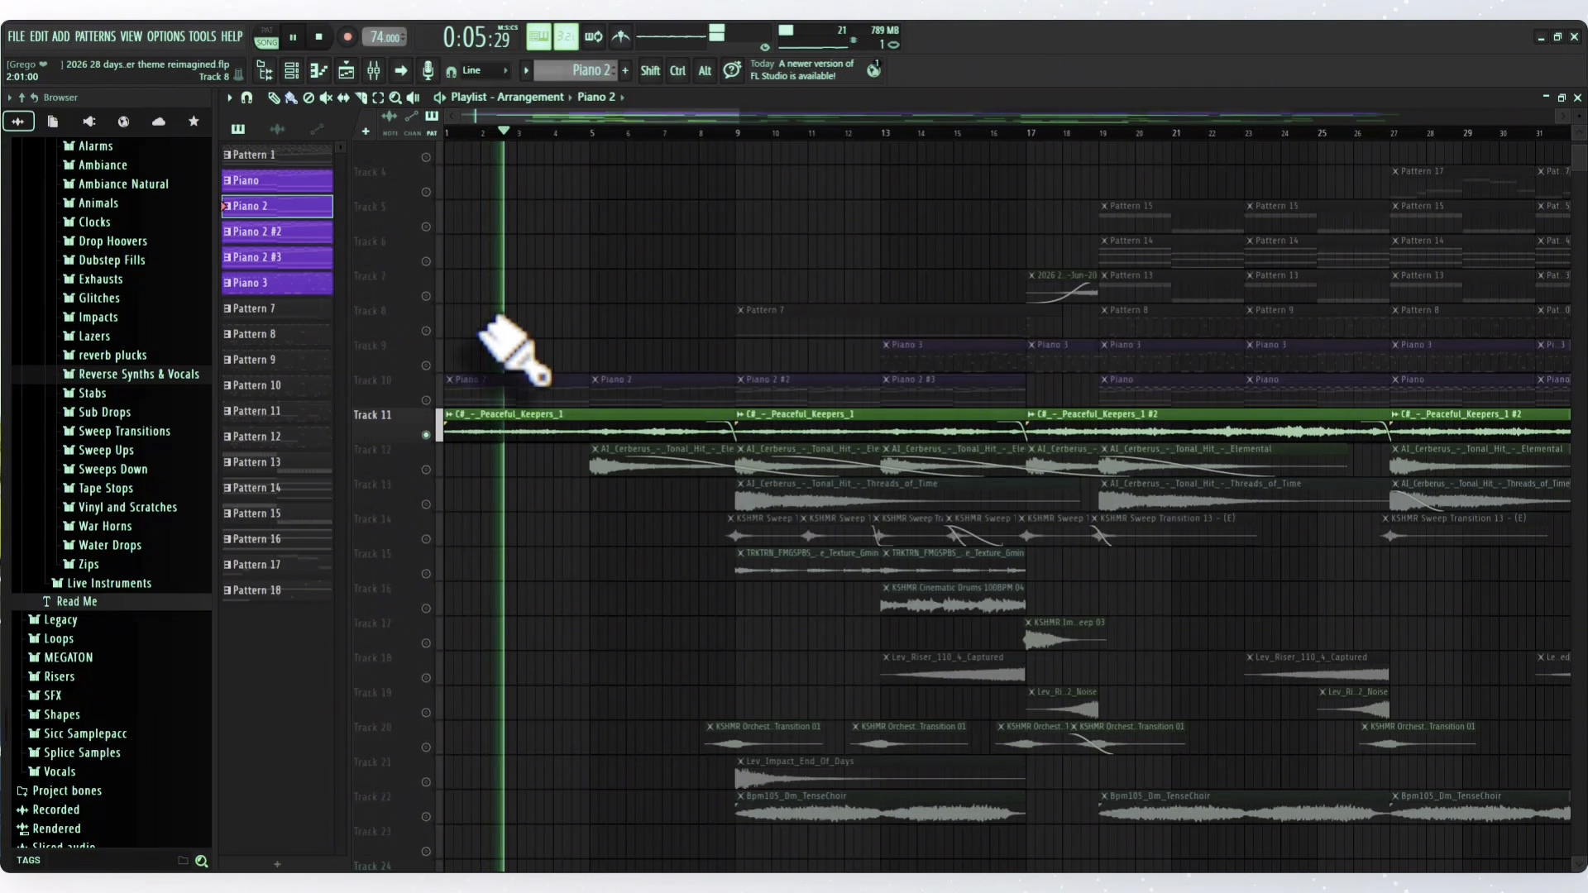
{"action": "key", "text": "space"}
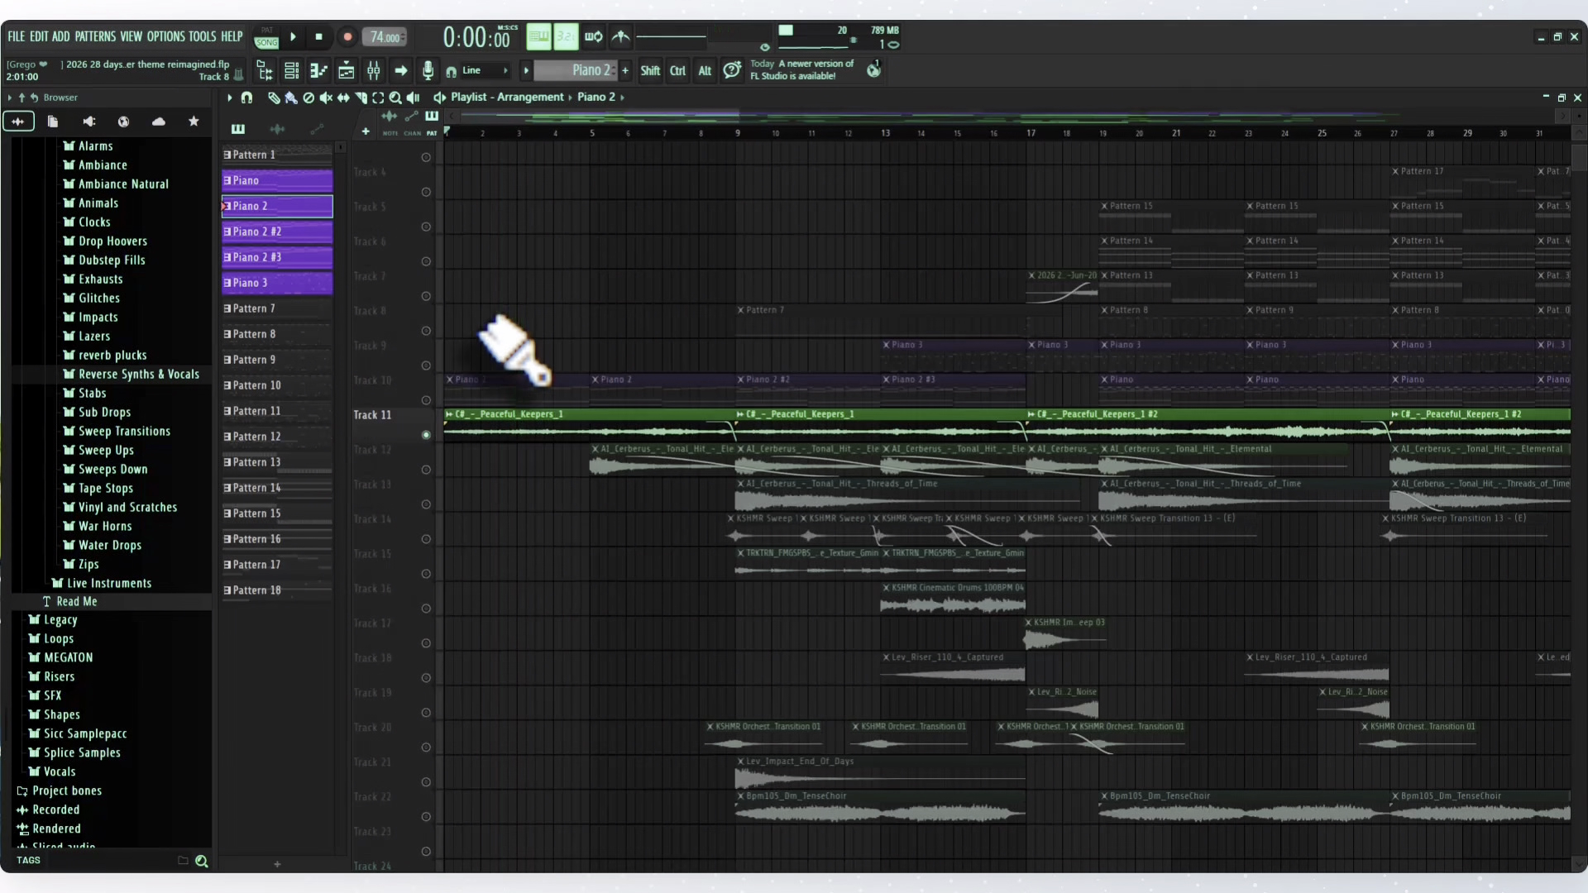
- Examine the Fruity Parametric EQ 2 curve on the Peaceful_Keepers mixer track and return to the unobstructed playlist
{"action": "left_click", "coordinate": [380, 74]}
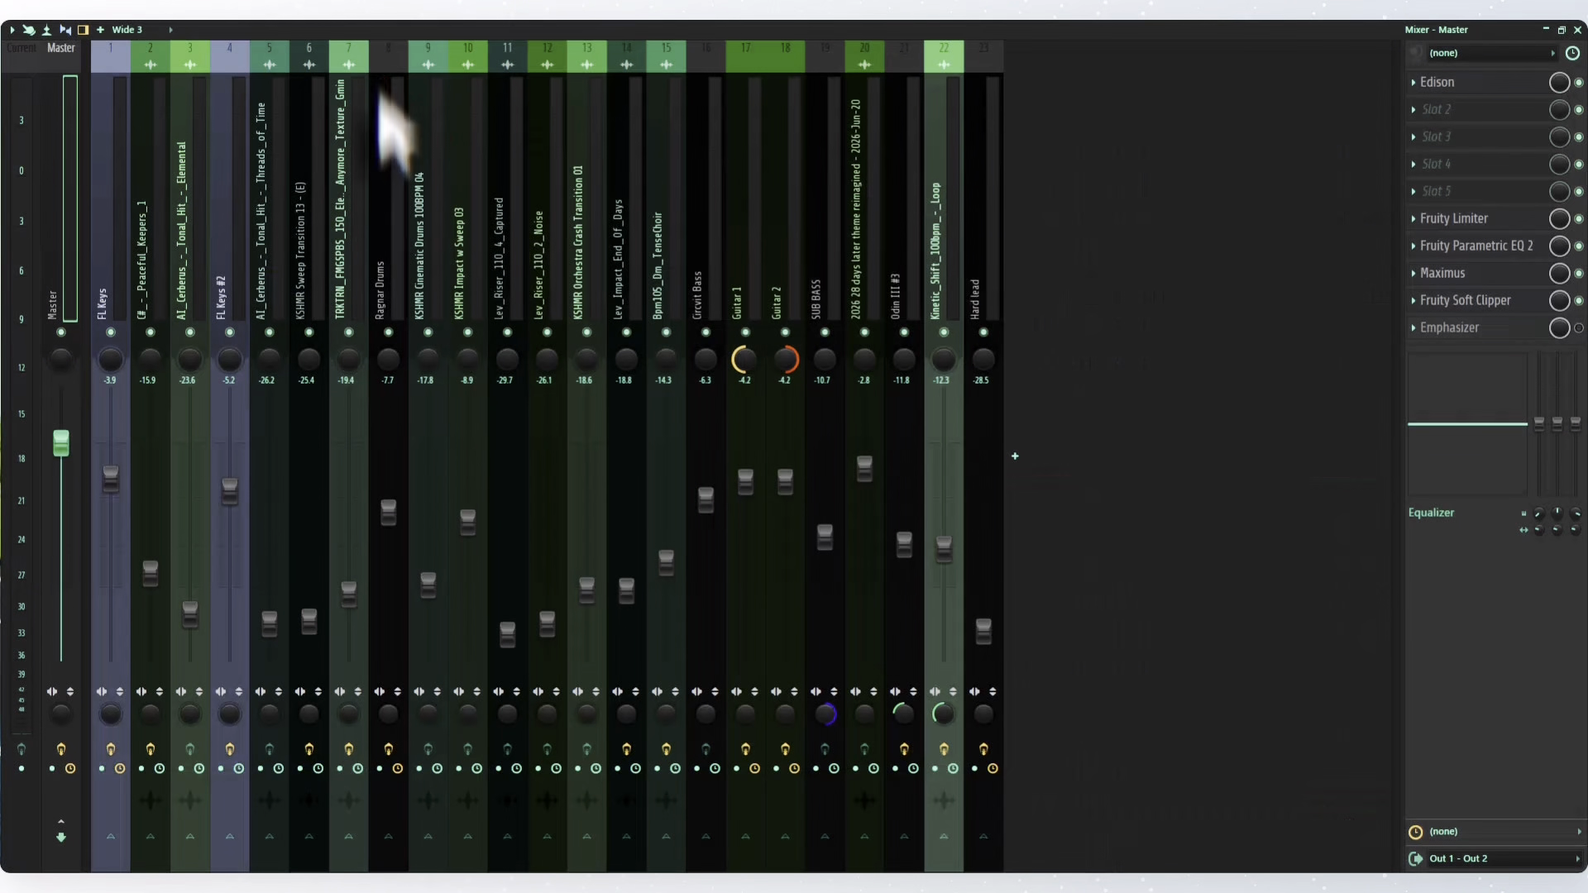
{"action": "left_click", "coordinate": [162, 257]}
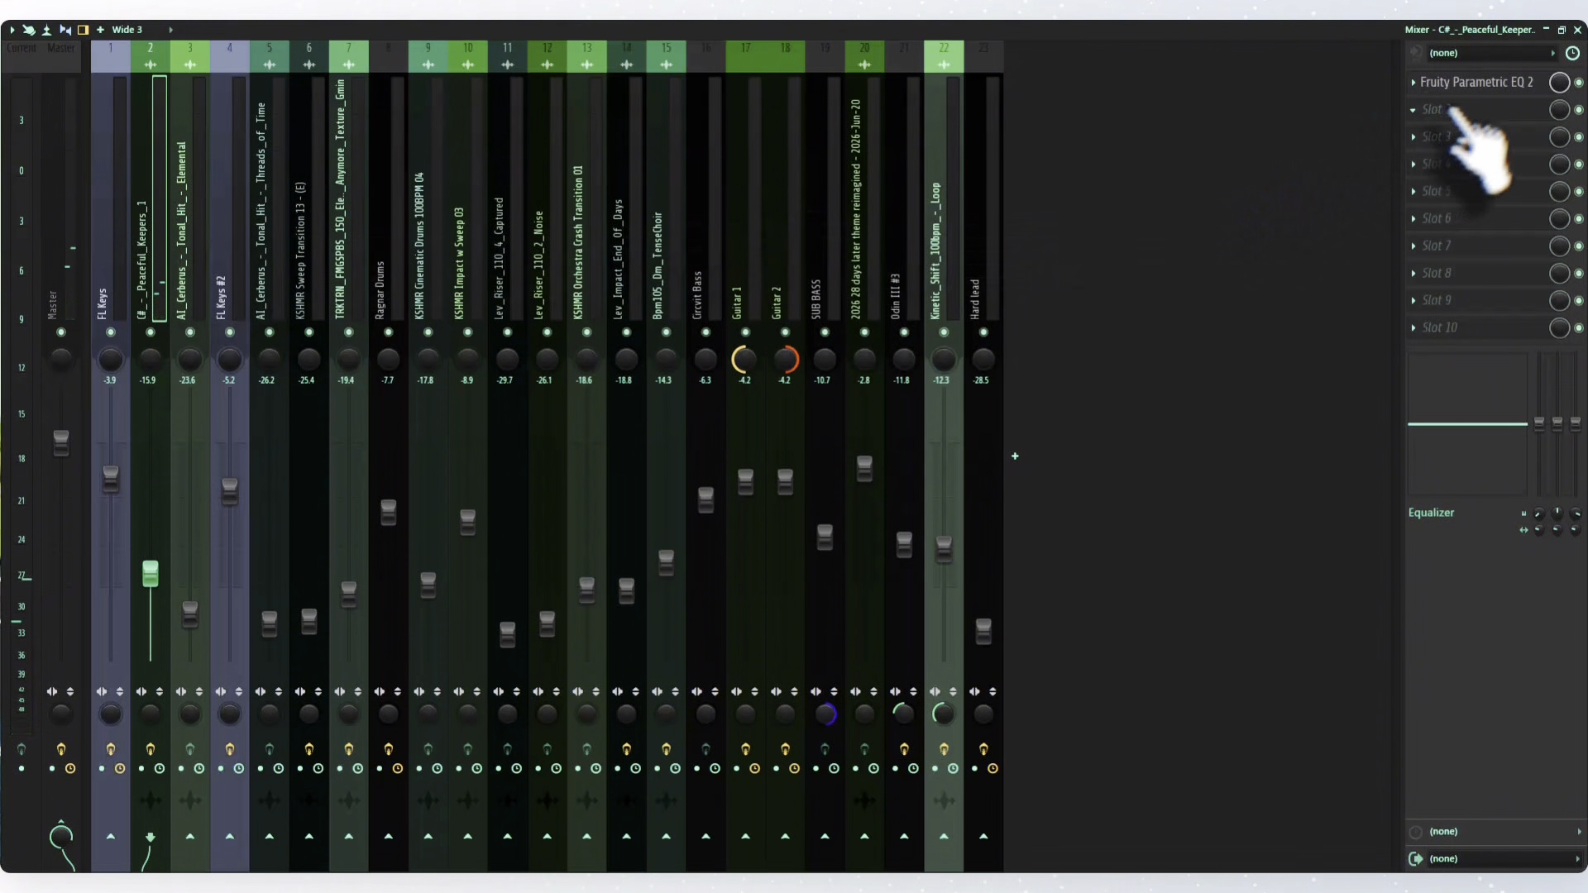
{"action": "left_click", "coordinate": [1481, 83]}
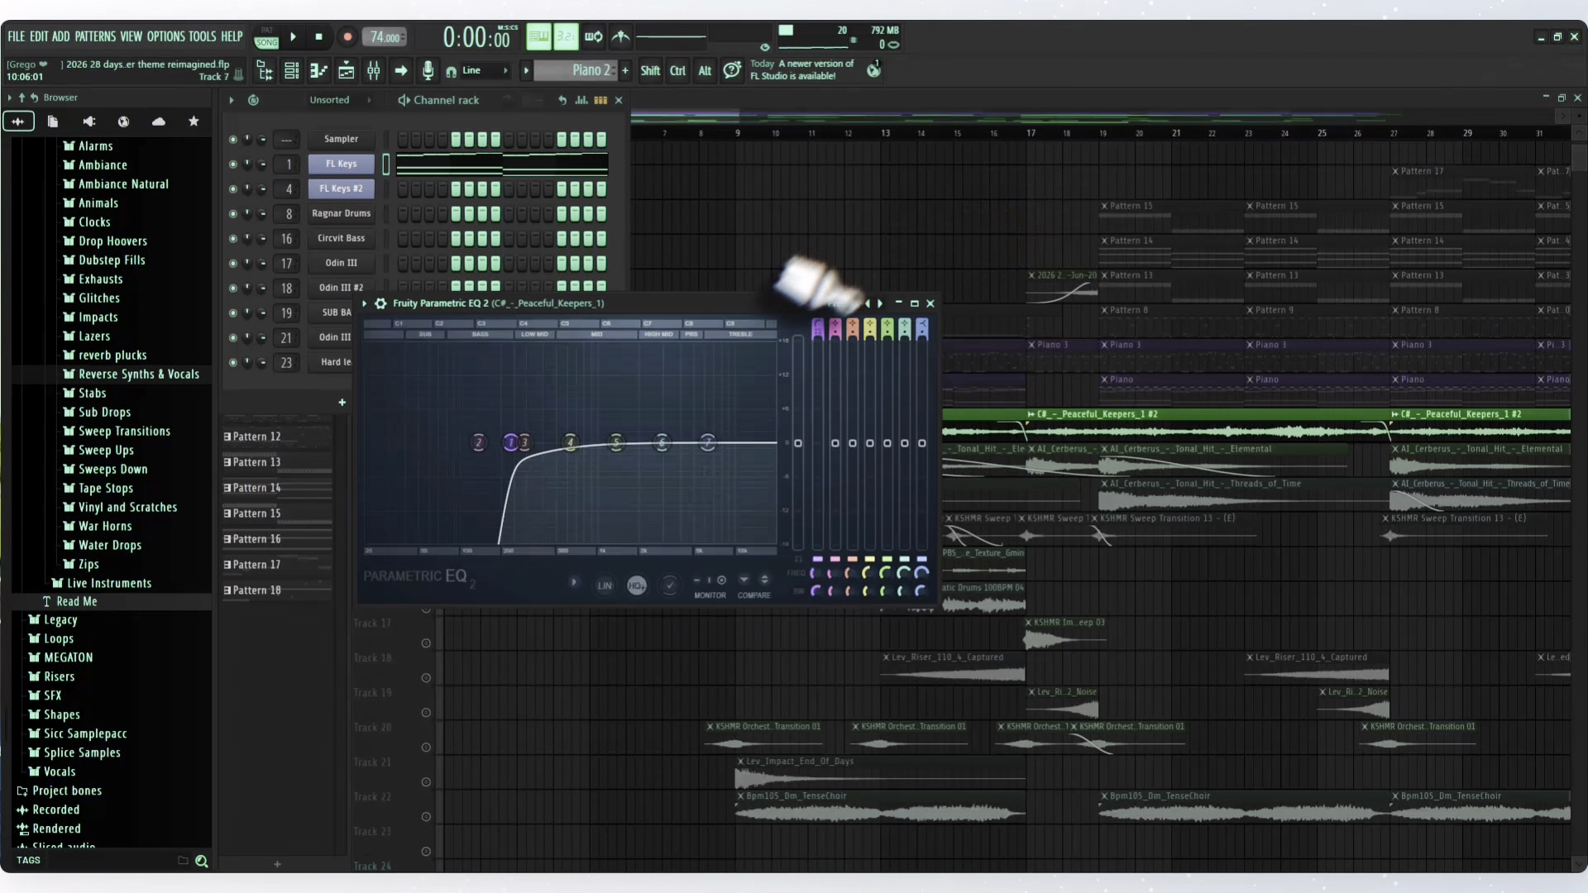
{"action": "left_click_drag", "start_coordinate": [770, 304], "coordinate": [1055, 296]}
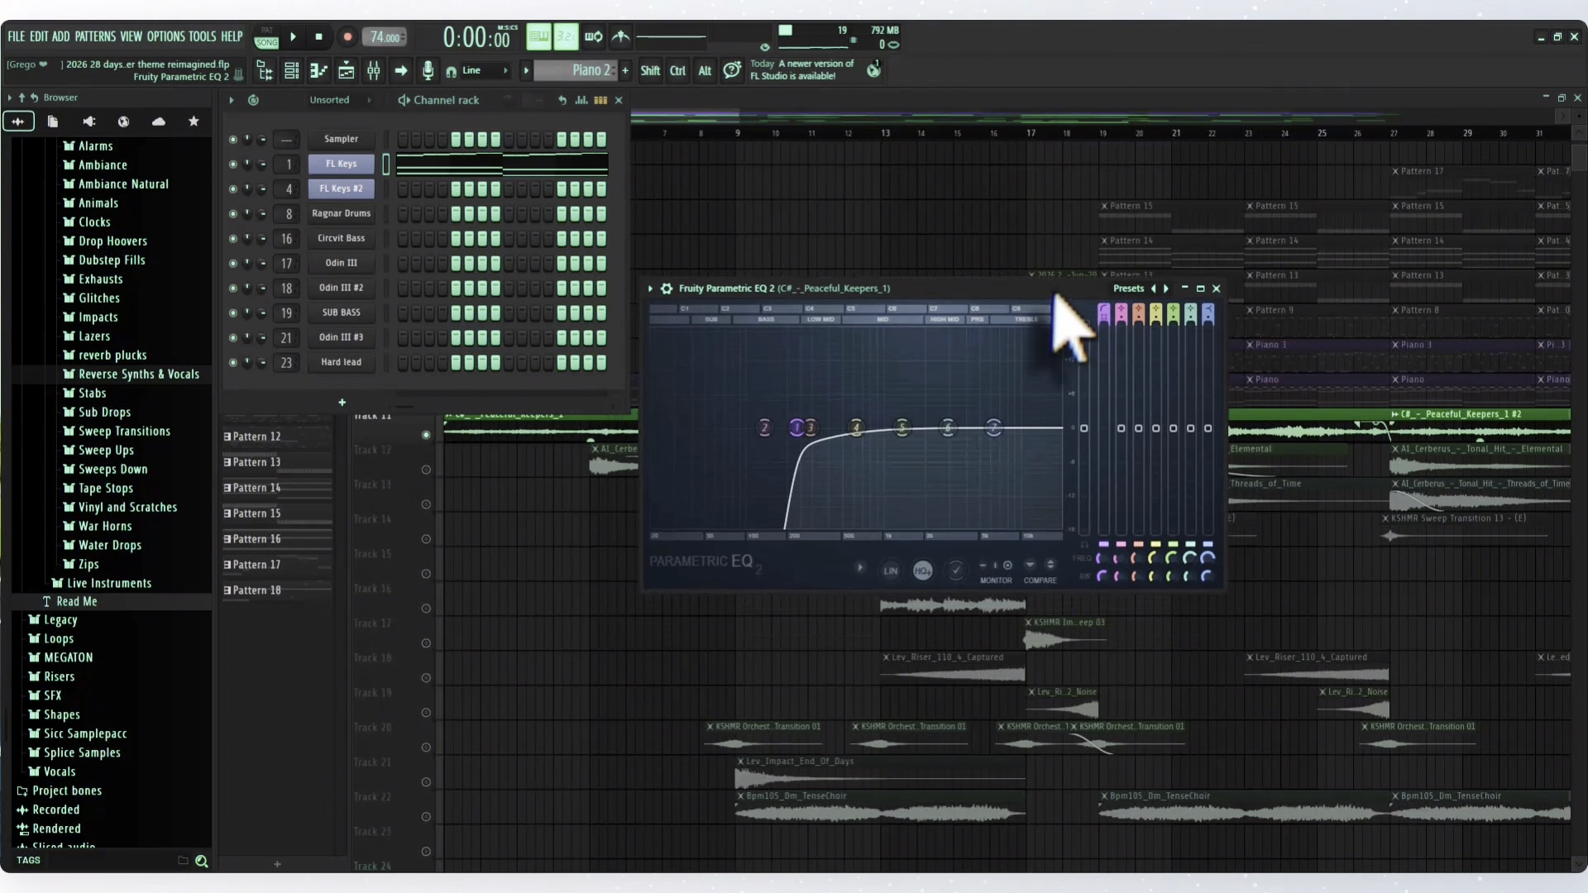
{"action": "left_click", "coordinate": [1216, 288]}
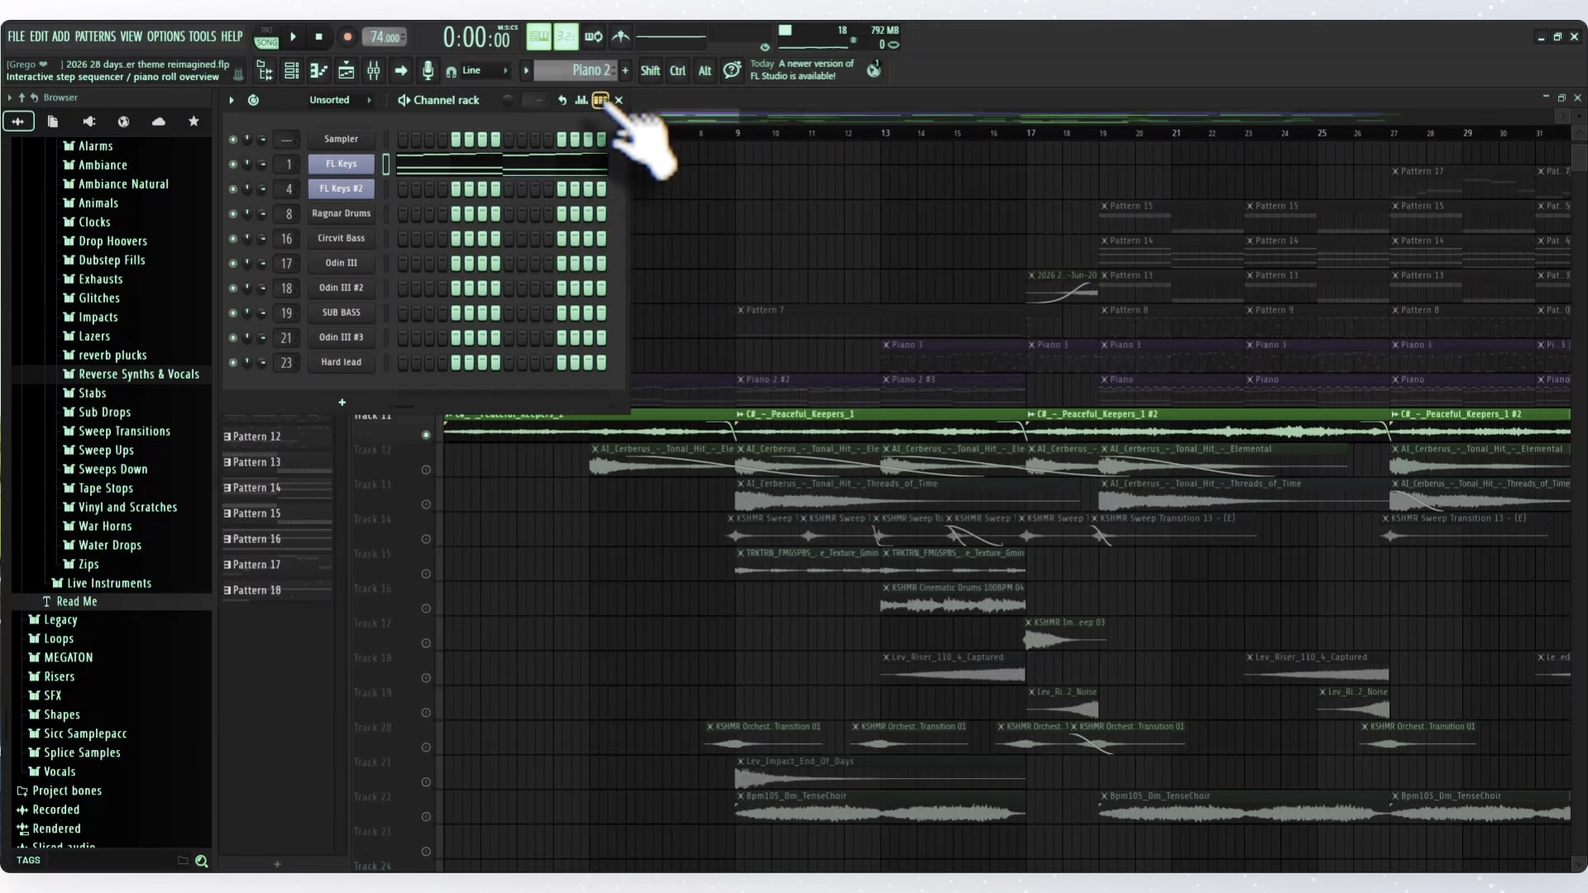
{"action": "left_click", "coordinate": [618, 101]}
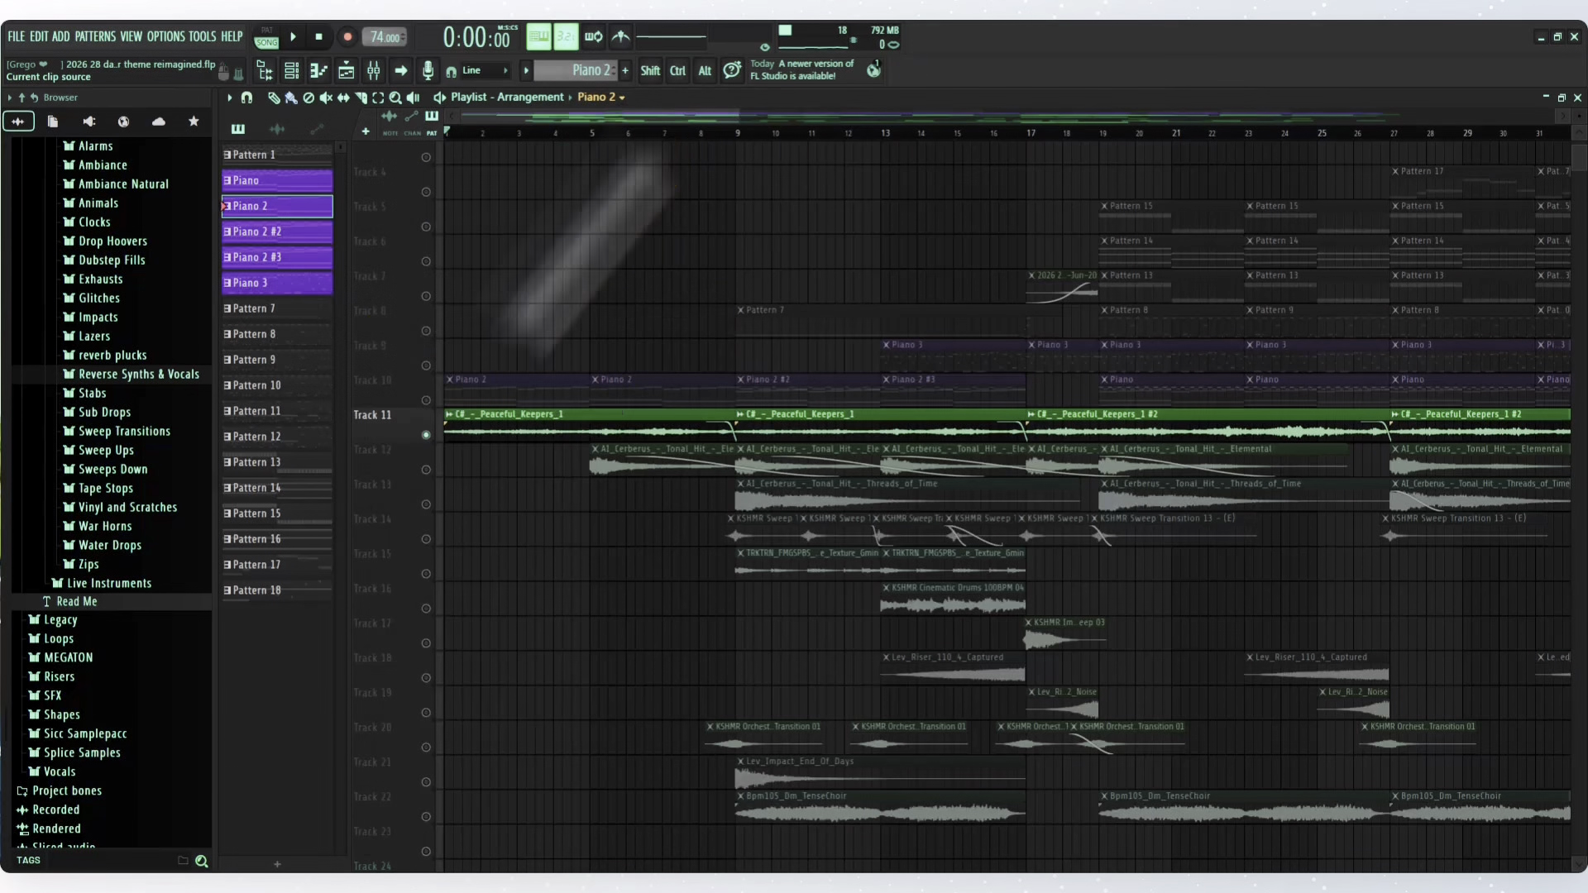
- Solo Track 10 and examine the Fruity Parametric EQ 2 curve on the FL Keys mixer track
{"action": "left_click", "coordinate": [423, 403]}
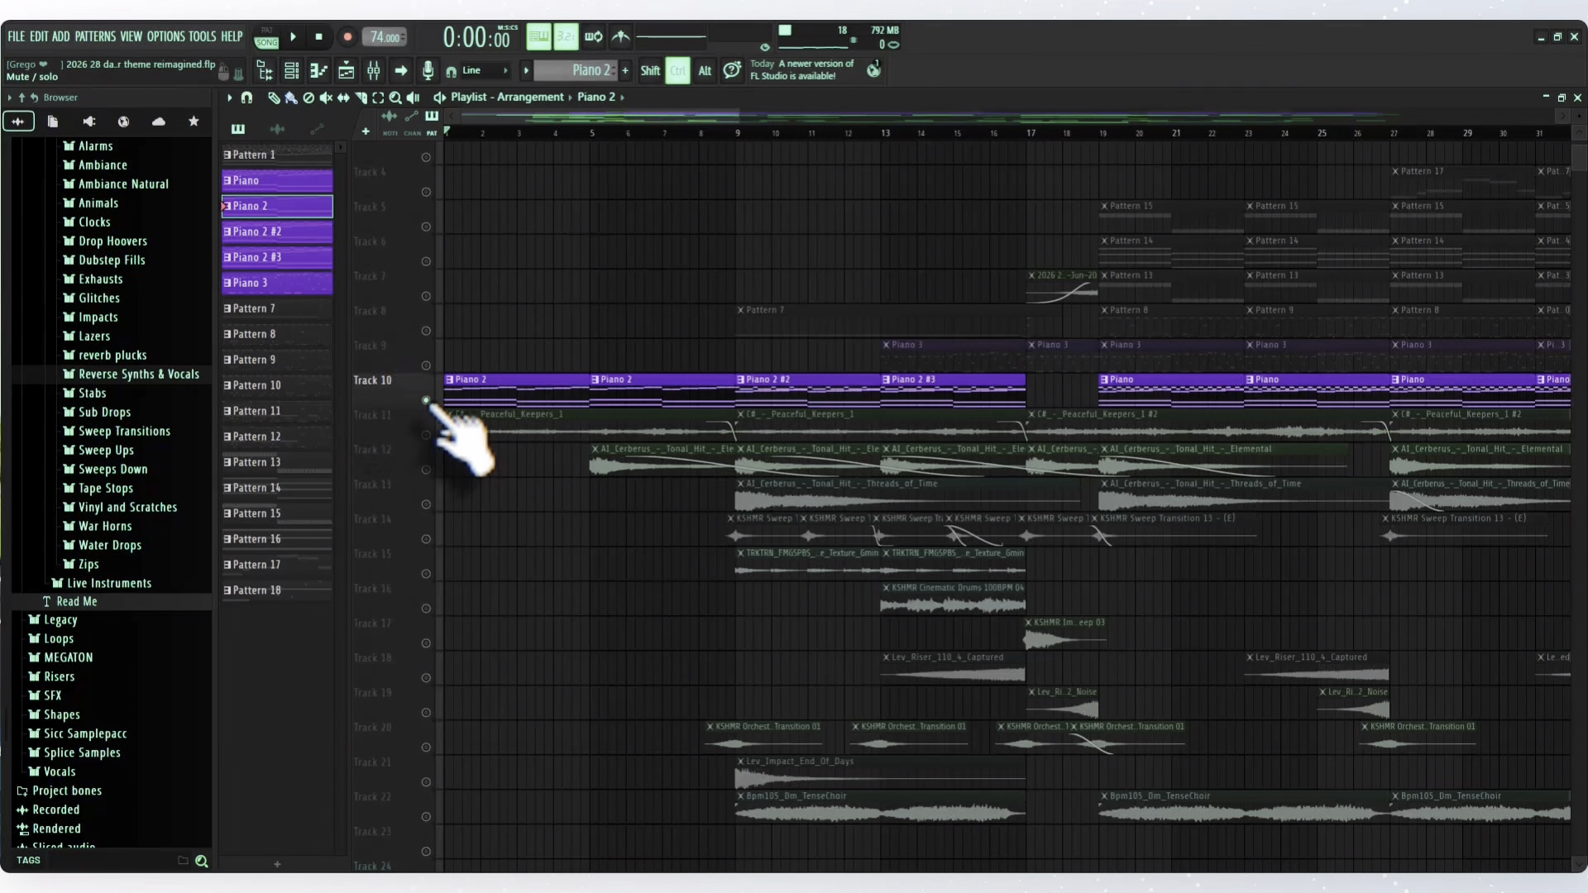
{"action": "left_click", "coordinate": [375, 71]}
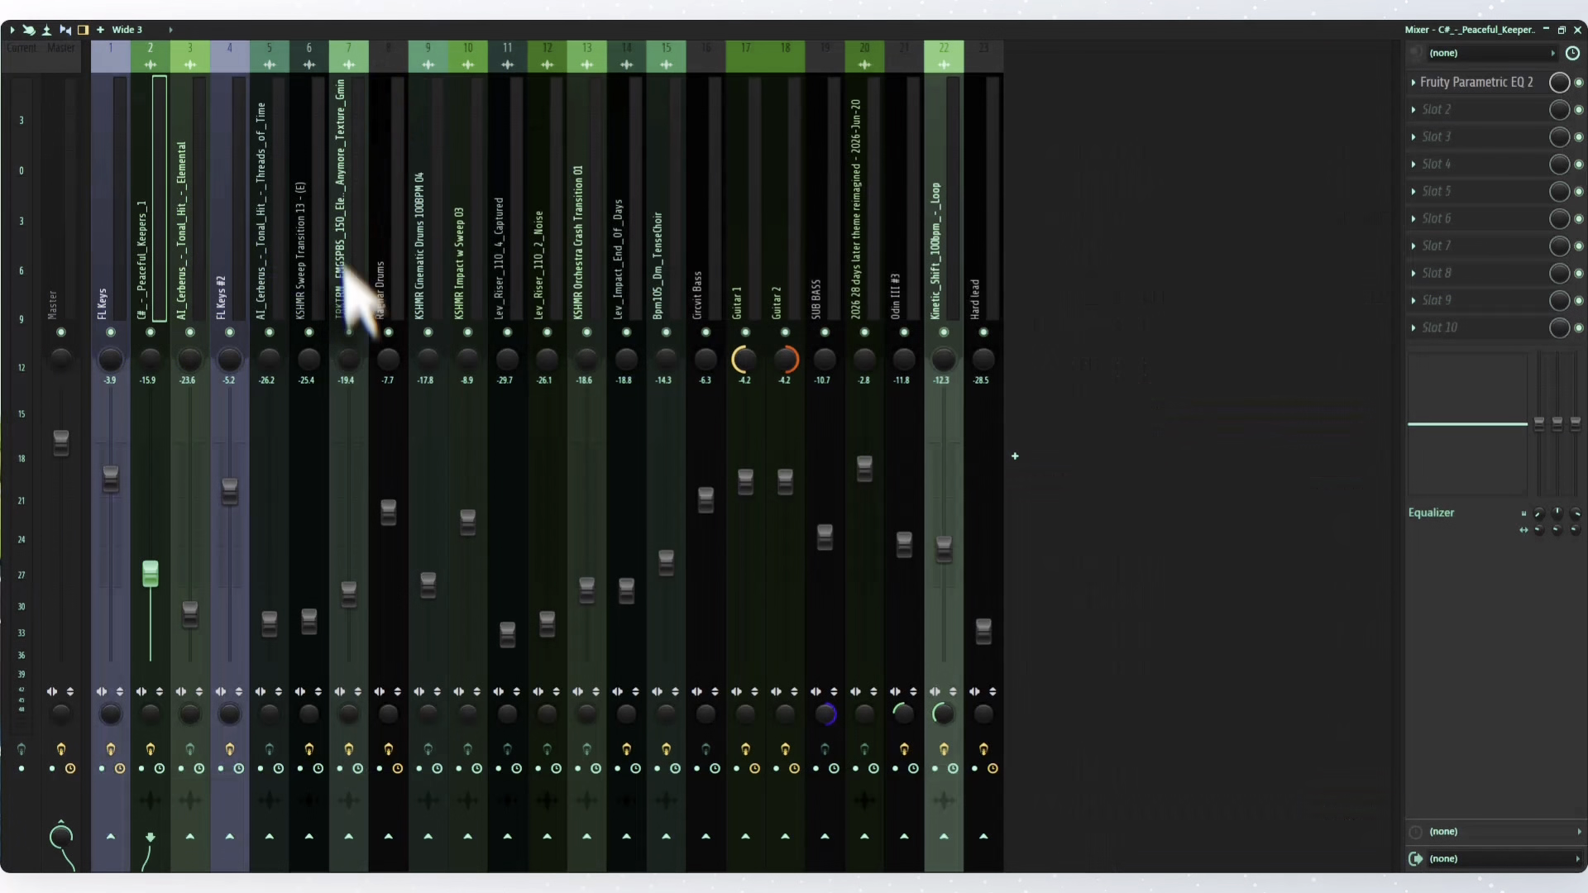
{"action": "left_click", "coordinate": [122, 273]}
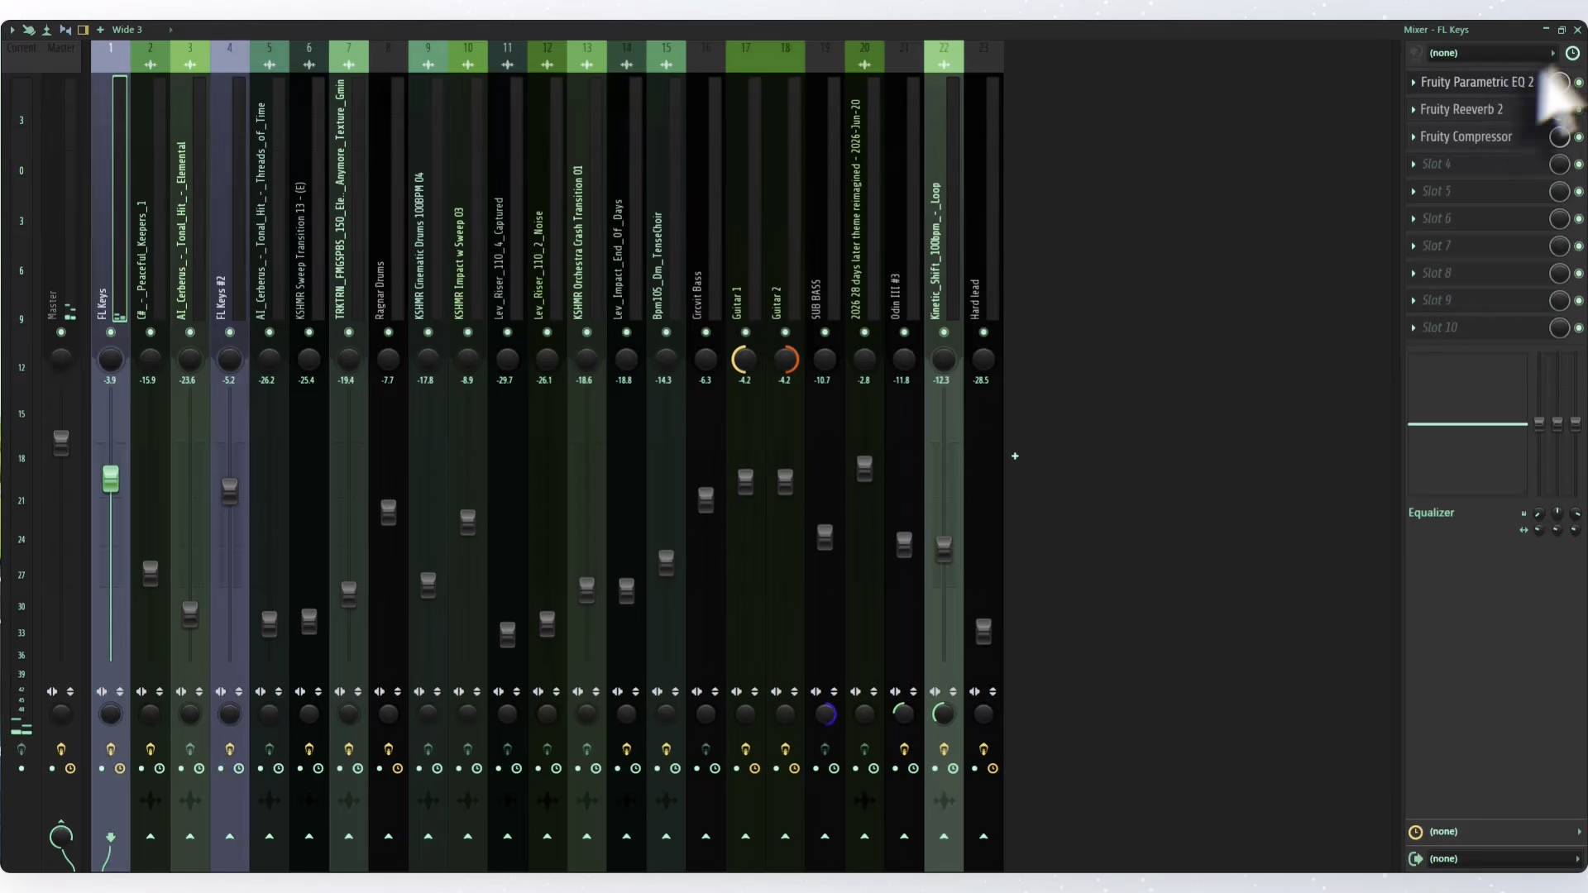
{"action": "left_click", "coordinate": [1542, 81]}
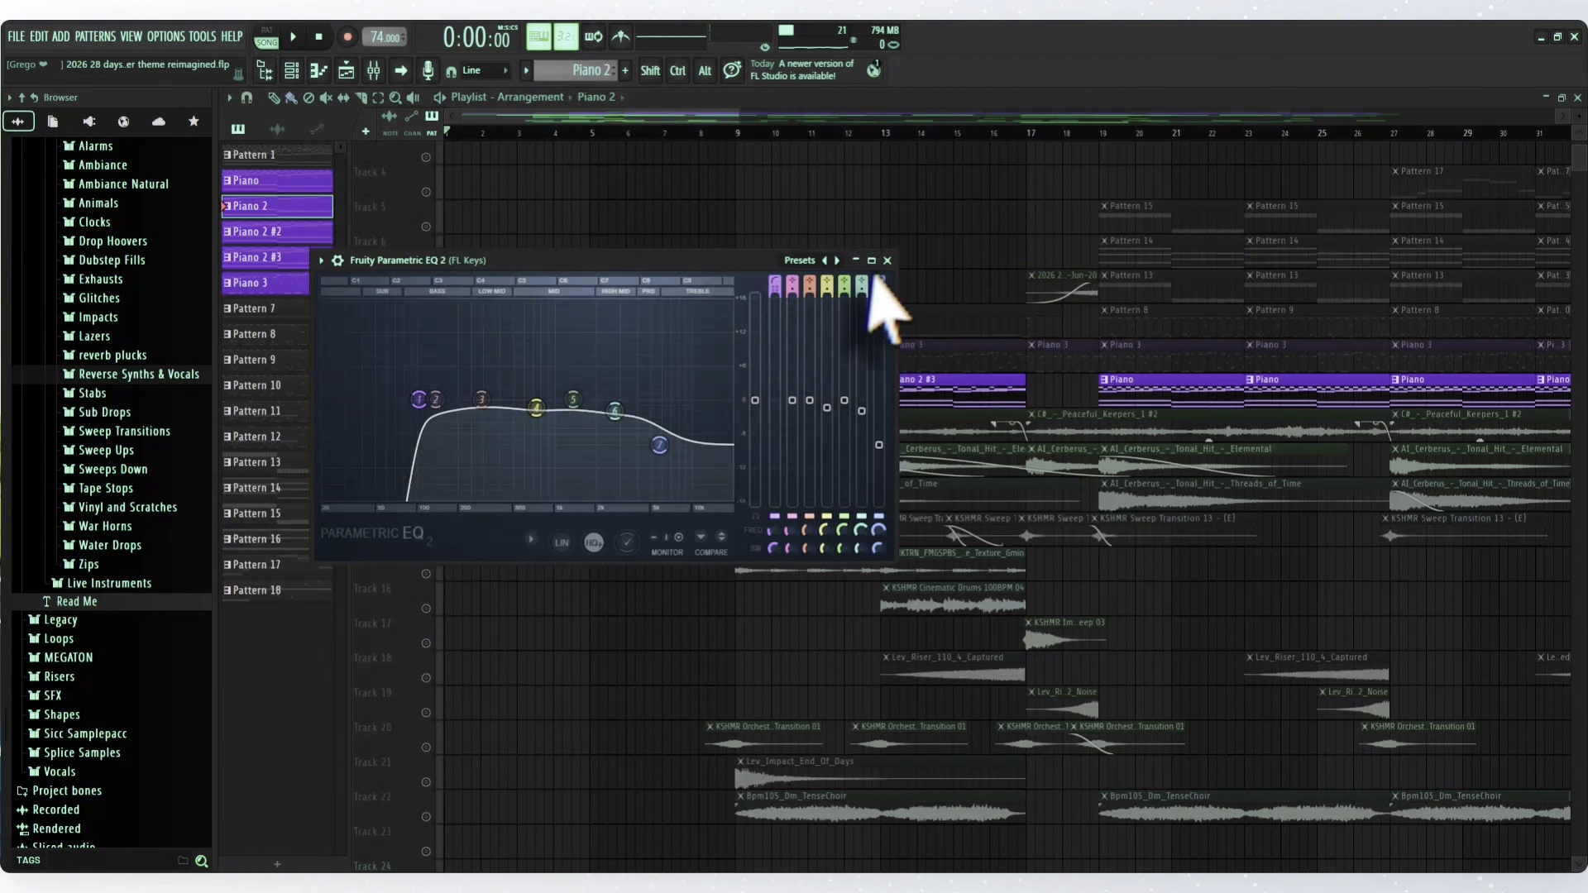
{"action": "left_click", "coordinate": [887, 260]}
- Examine the Fruity Reeverb 2 settings on the FL Keys mixer track and close the plugin
{"action": "left_click", "coordinate": [373, 70]}
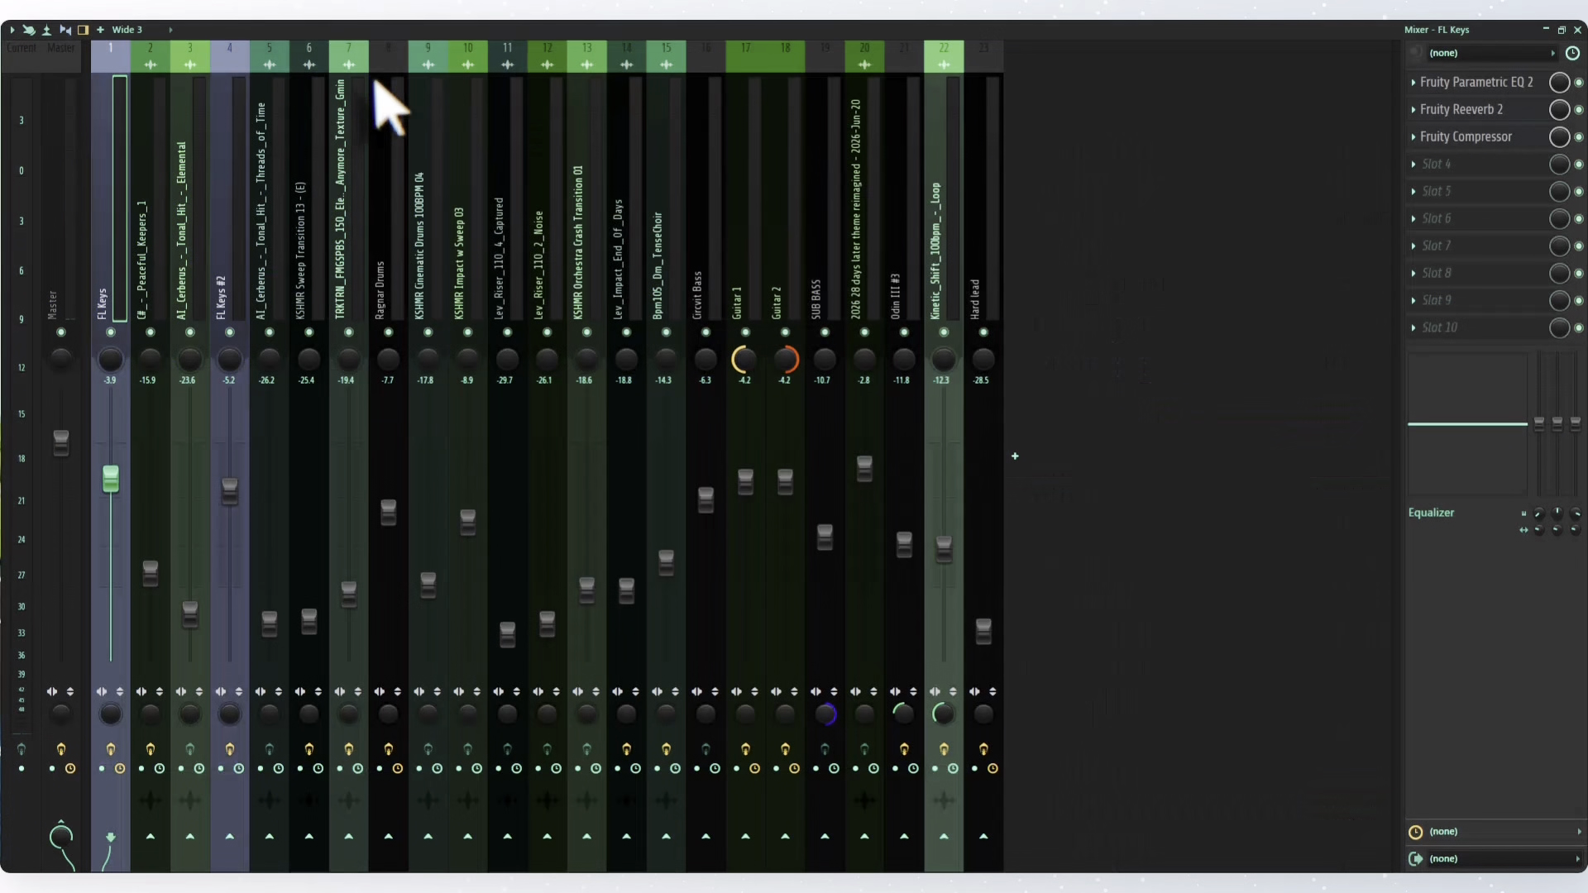
{"action": "left_click", "coordinate": [1518, 116]}
{"action": "left_click_drag", "start_coordinate": [632, 284], "coordinate": [759, 293]}
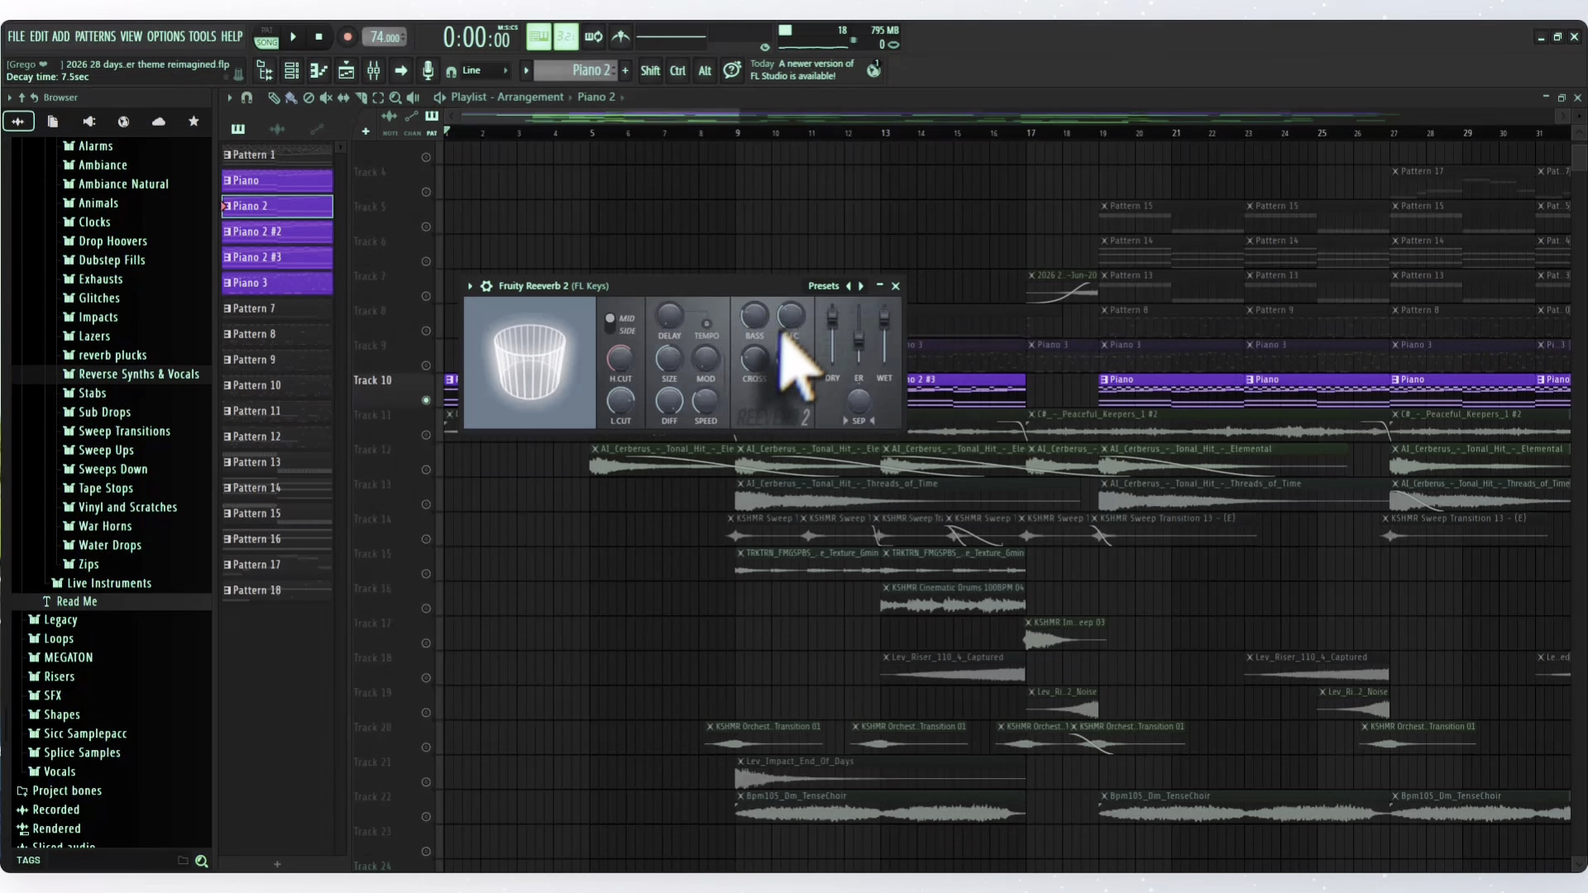
{"action": "left_click", "coordinate": [895, 286]}
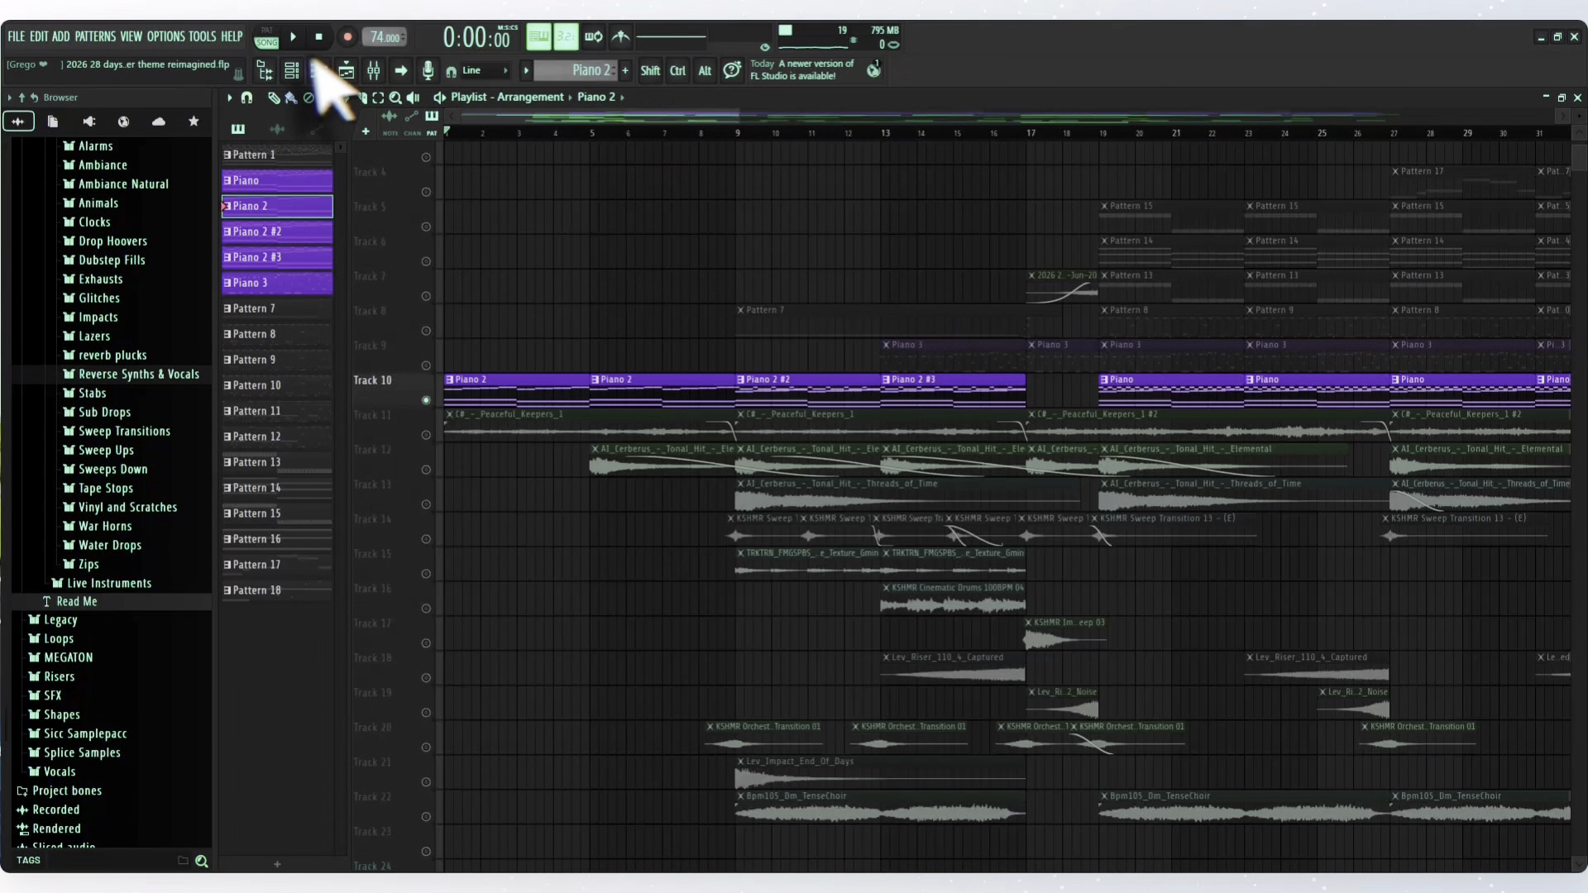
- Examine the Fruity Compressor settings on the FL Keys mixer track and unmute all the playlist tracks
{"action": "left_click", "coordinate": [373, 71]}
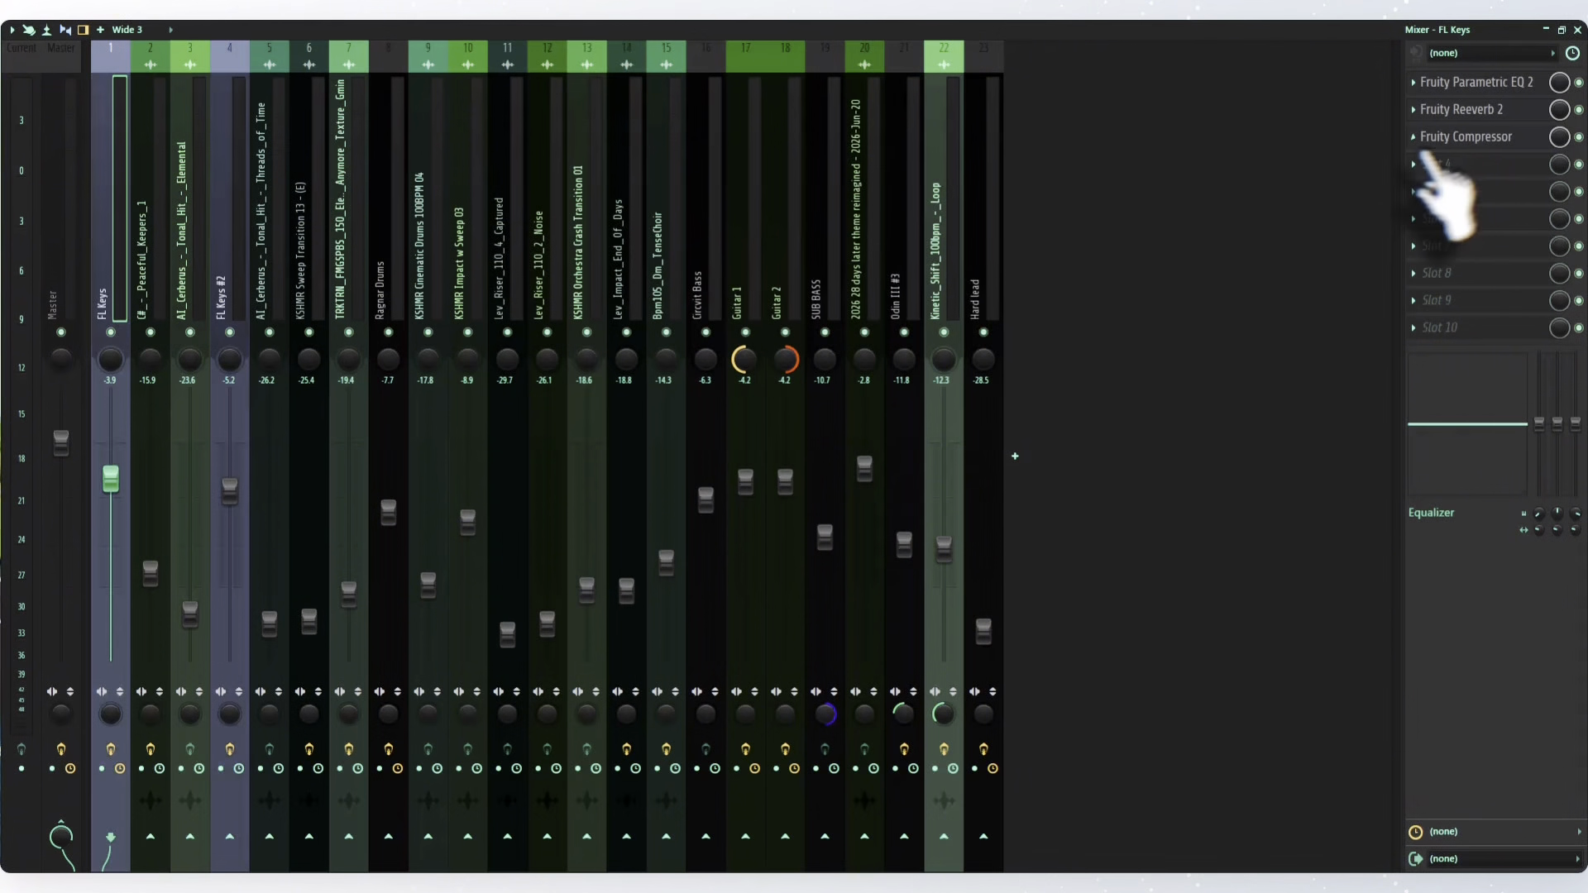
{"action": "left_click", "coordinate": [1475, 142]}
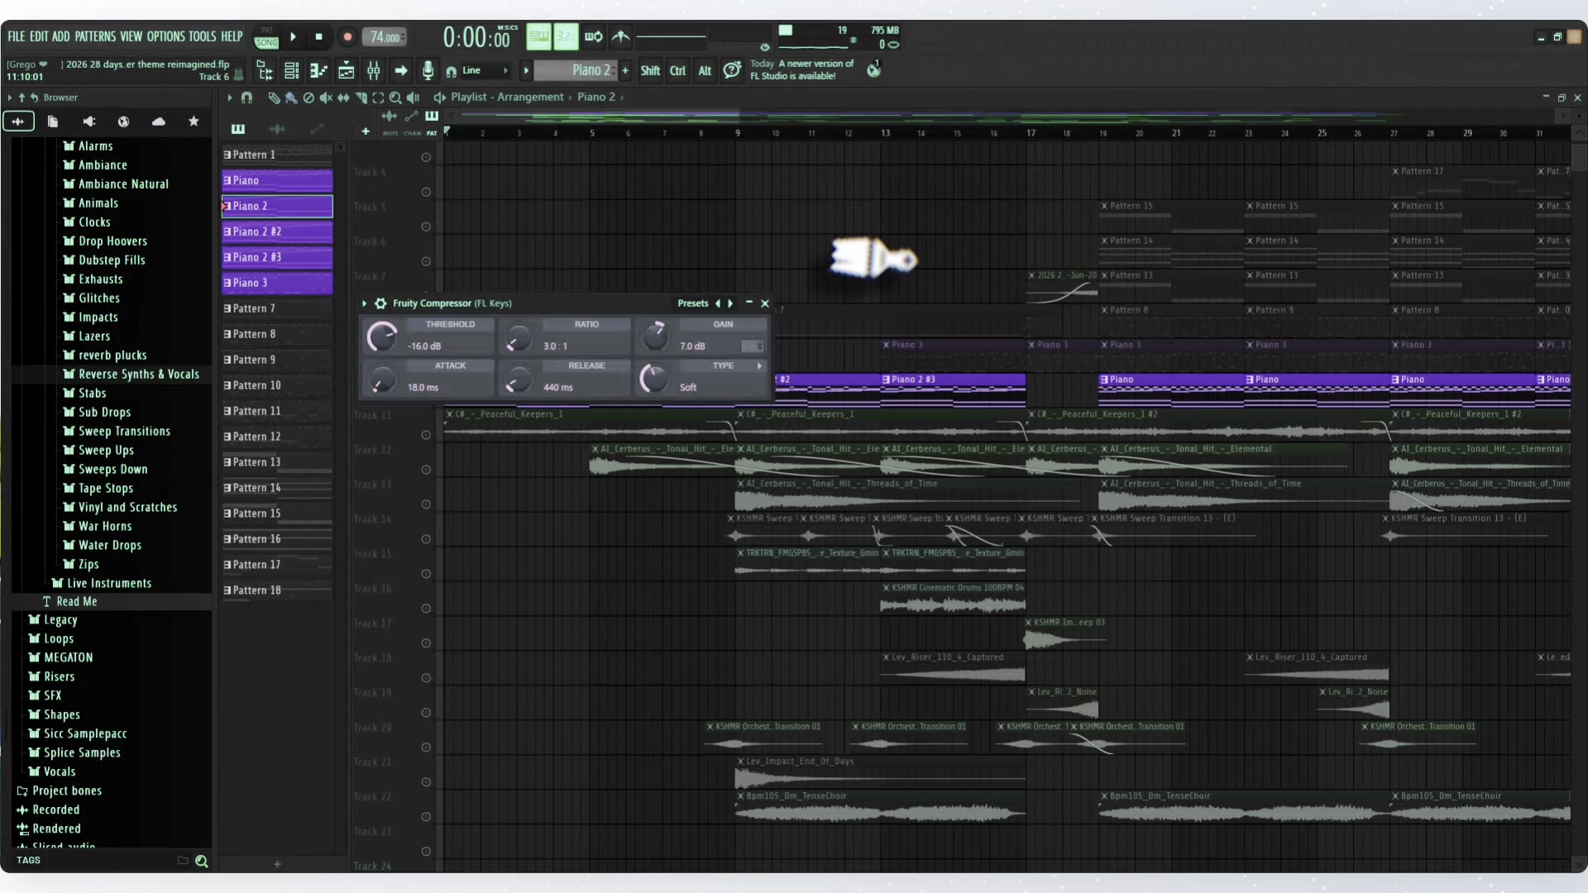
{"action": "left_click_drag", "start_coordinate": [676, 313], "coordinate": [791, 314]}
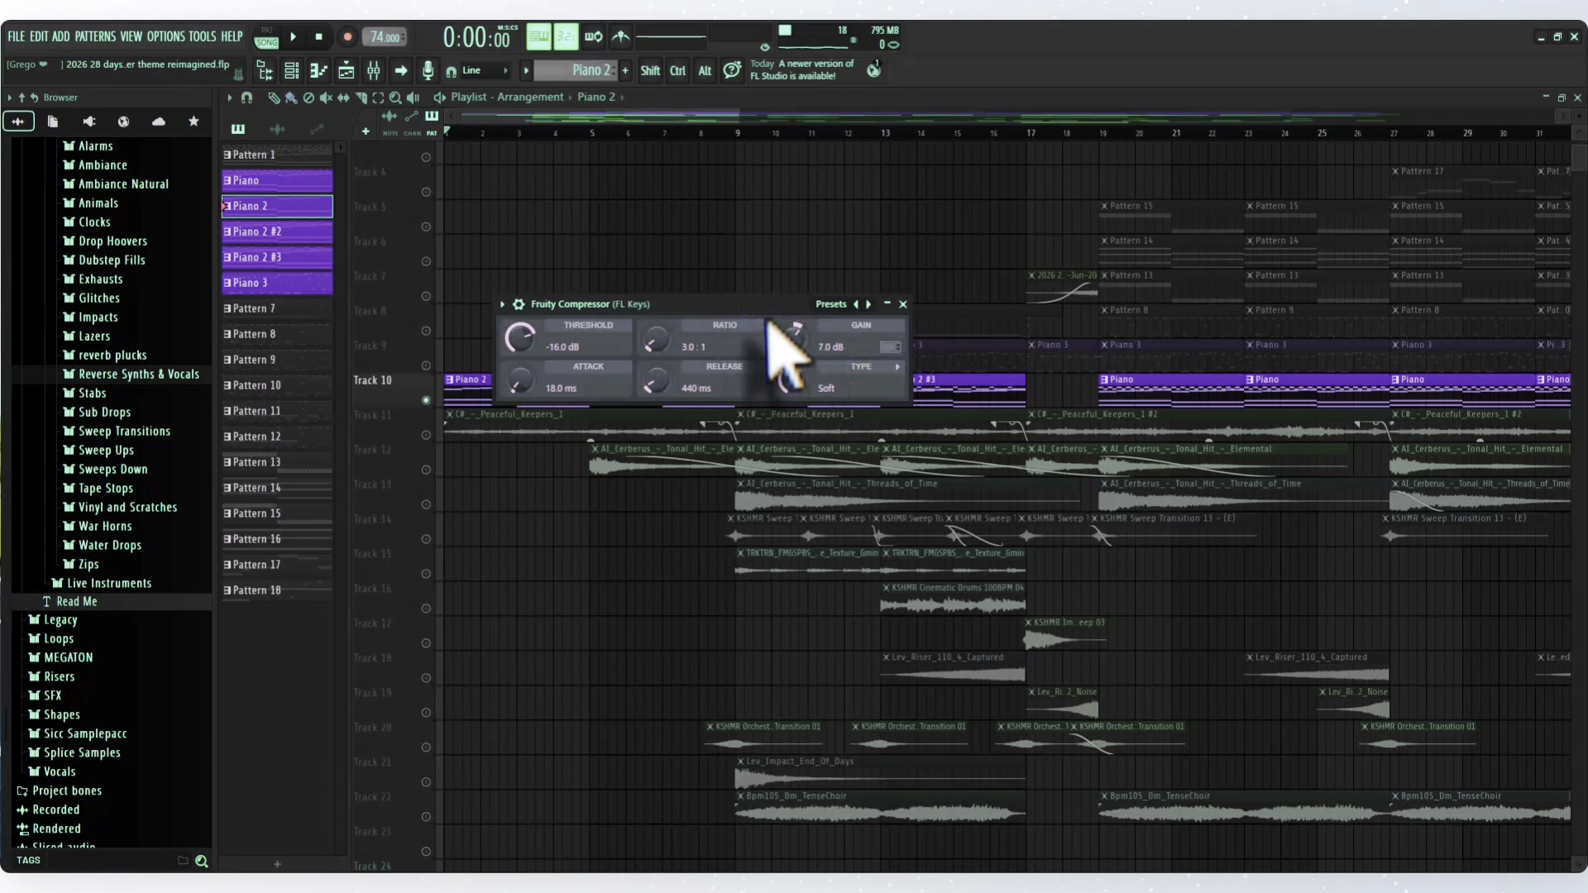
{"action": "left_click", "coordinate": [903, 305]}
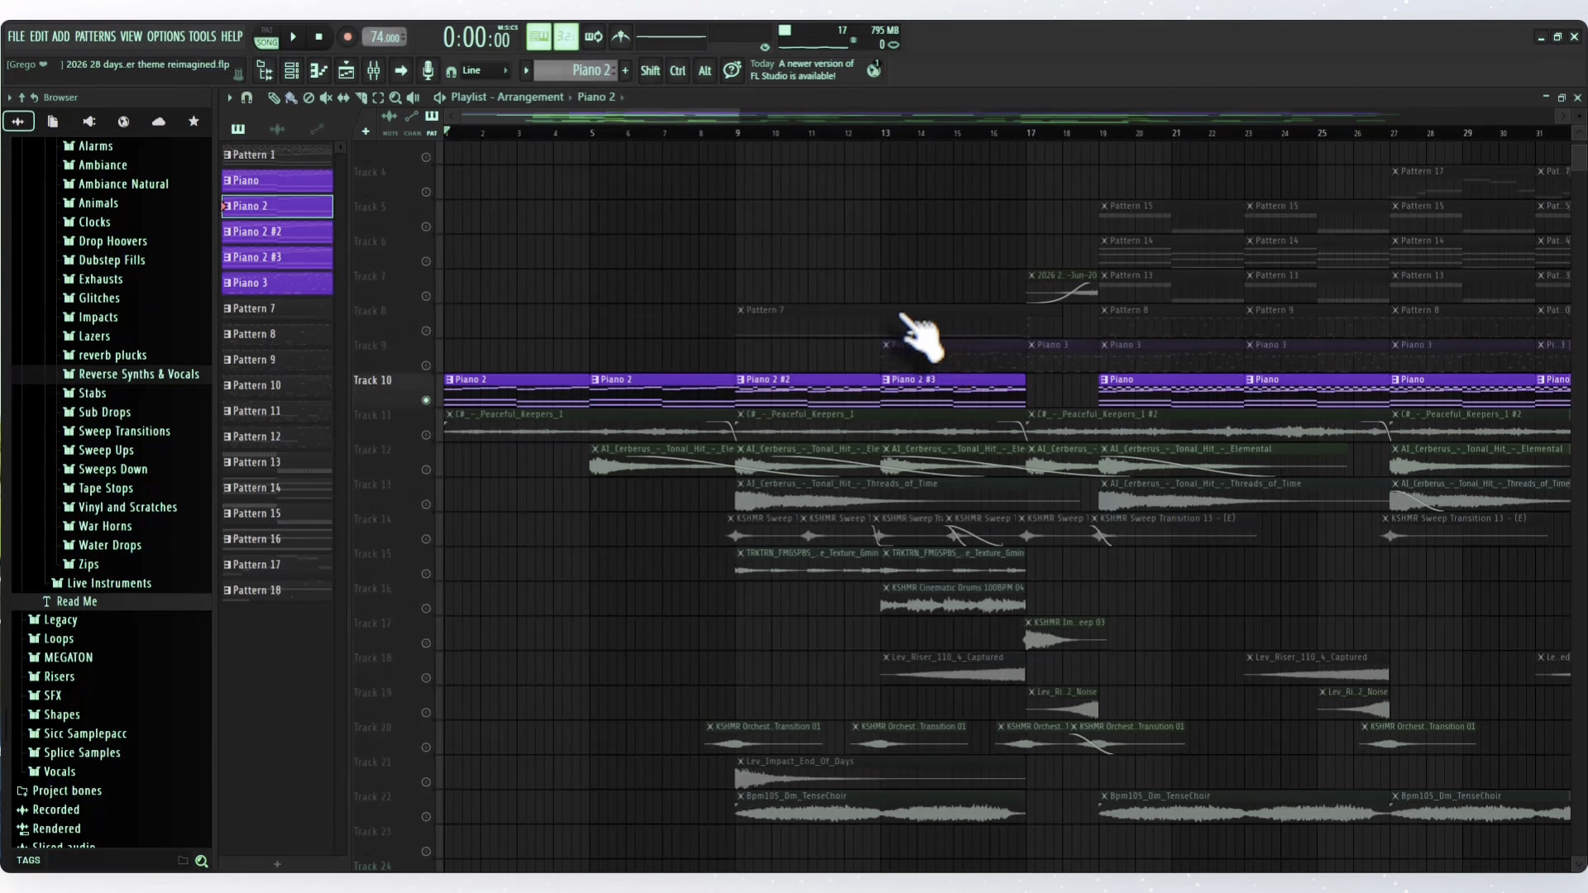
{"action": "left_click", "coordinate": [426, 400], "text": "ctrl"}
{"action": "left_click", "coordinate": [426, 400], "text": "ctrl"}
{"action": "left_click", "coordinate": [426, 401], "text": "ctrl"}
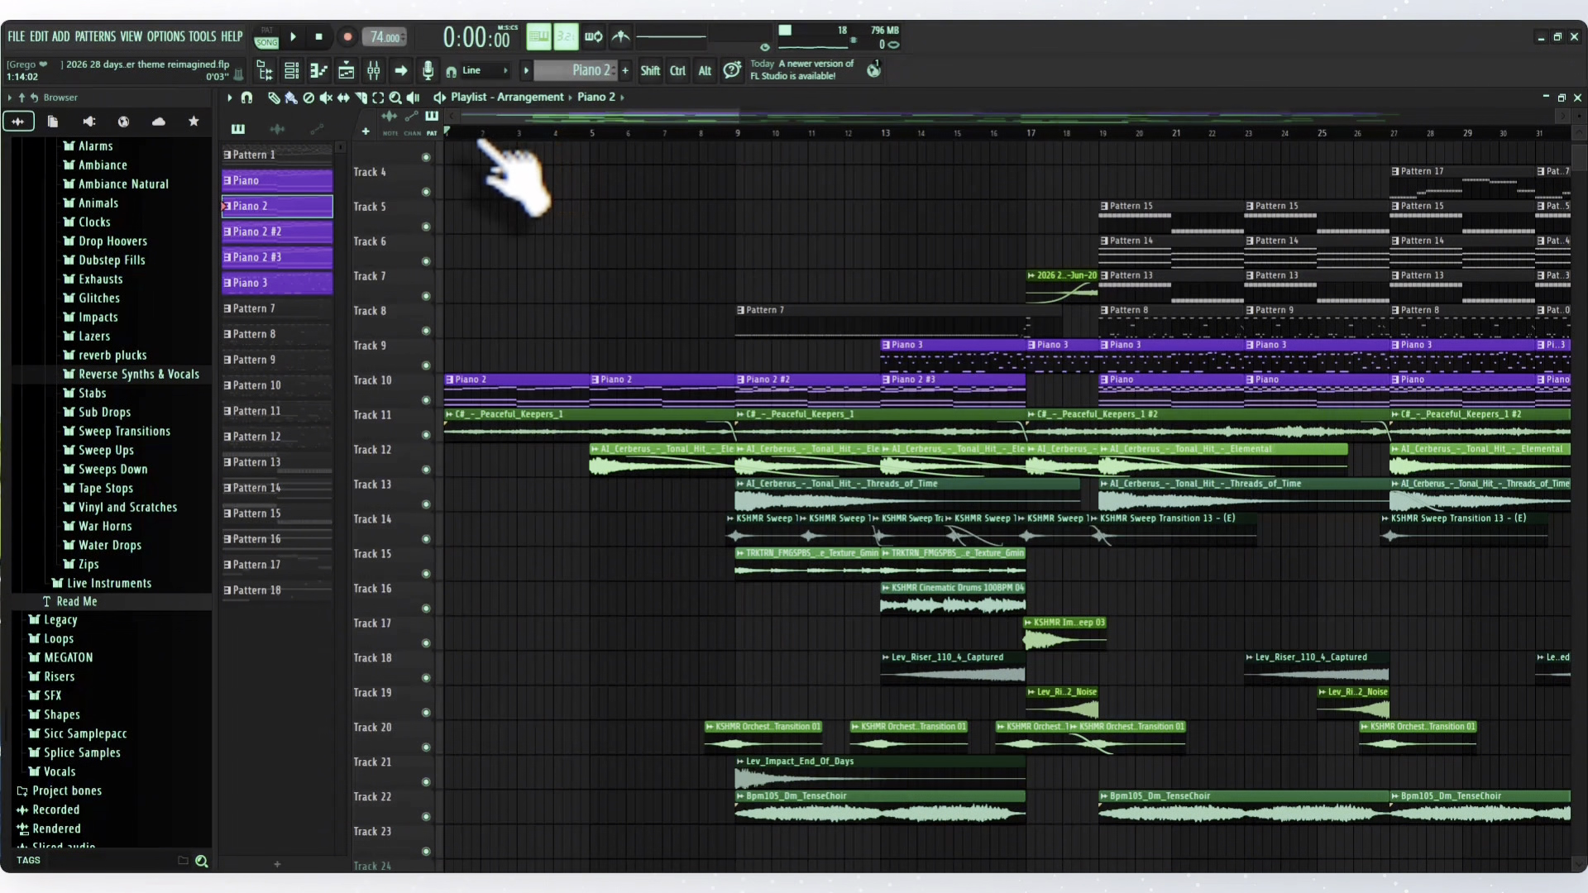
- Solo the tonal hits on Track 12, play them from bar 5, and unmute all the playlist tracks
{"action": "left_click", "coordinate": [591, 135]}
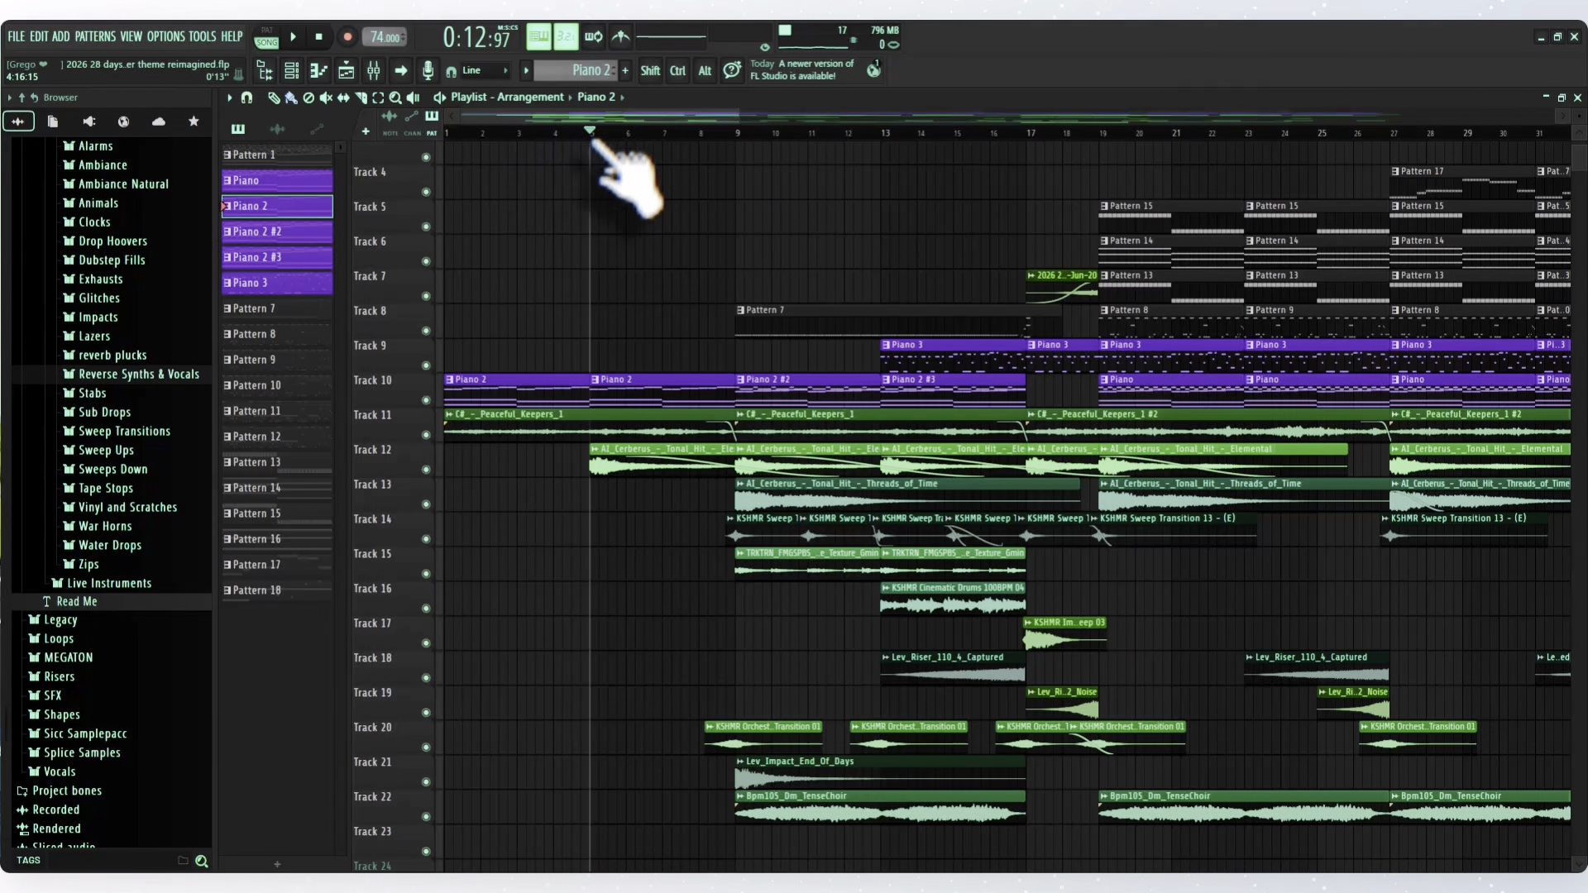
{"action": "right_click", "coordinate": [426, 470]}
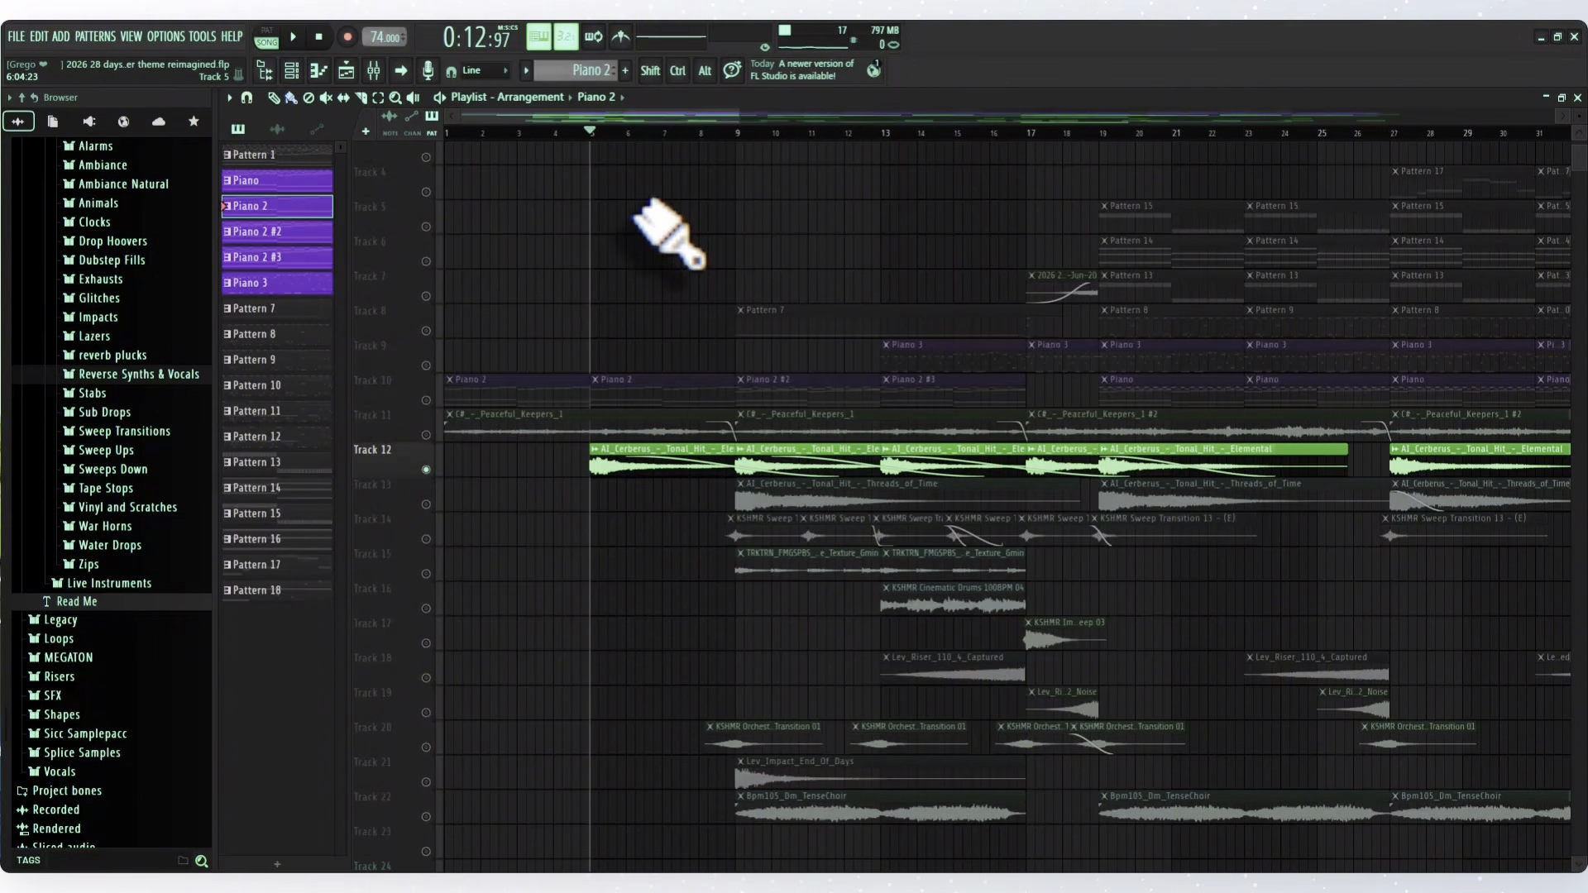
{"action": "scroll", "coordinate": [644, 216], "scroll_direction": "down", "scroll_amount": 3}
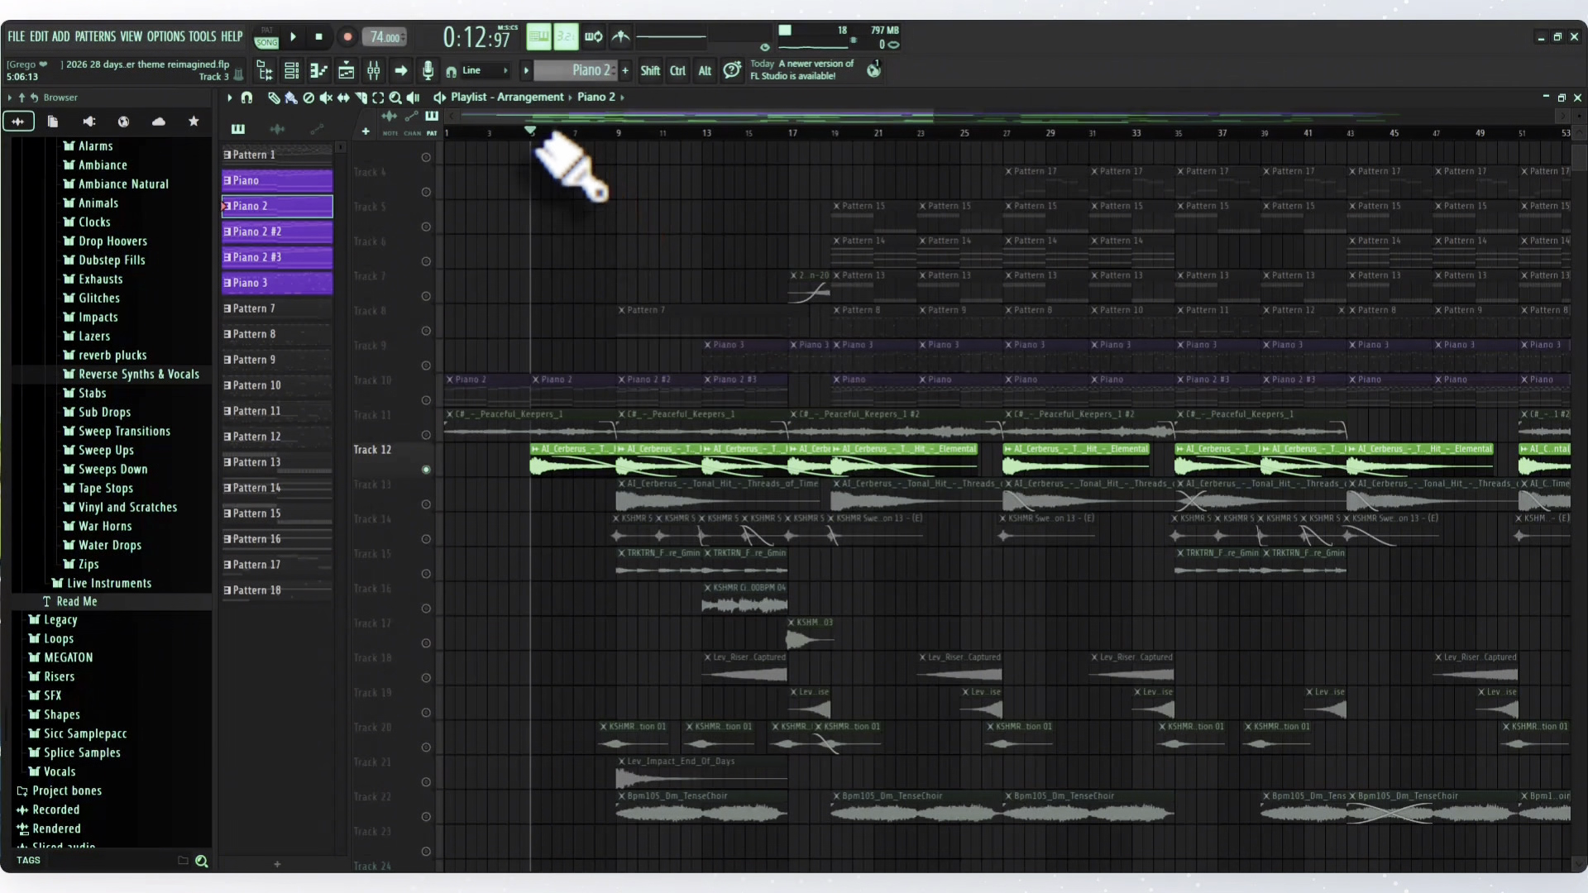
{"action": "key", "text": "space"}
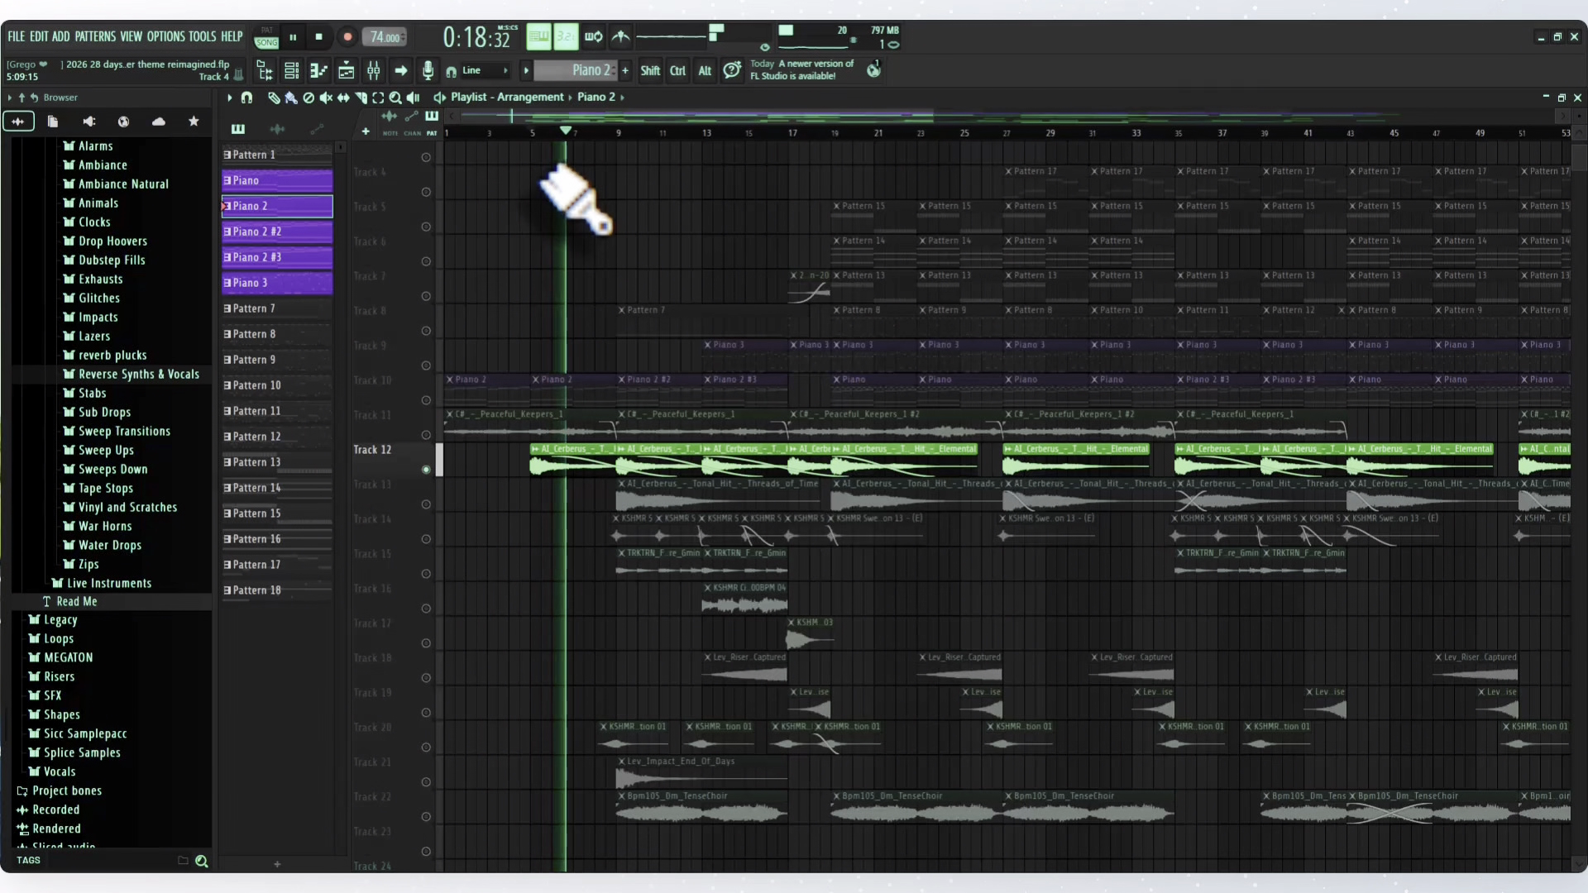
{"action": "key", "text": "space"}
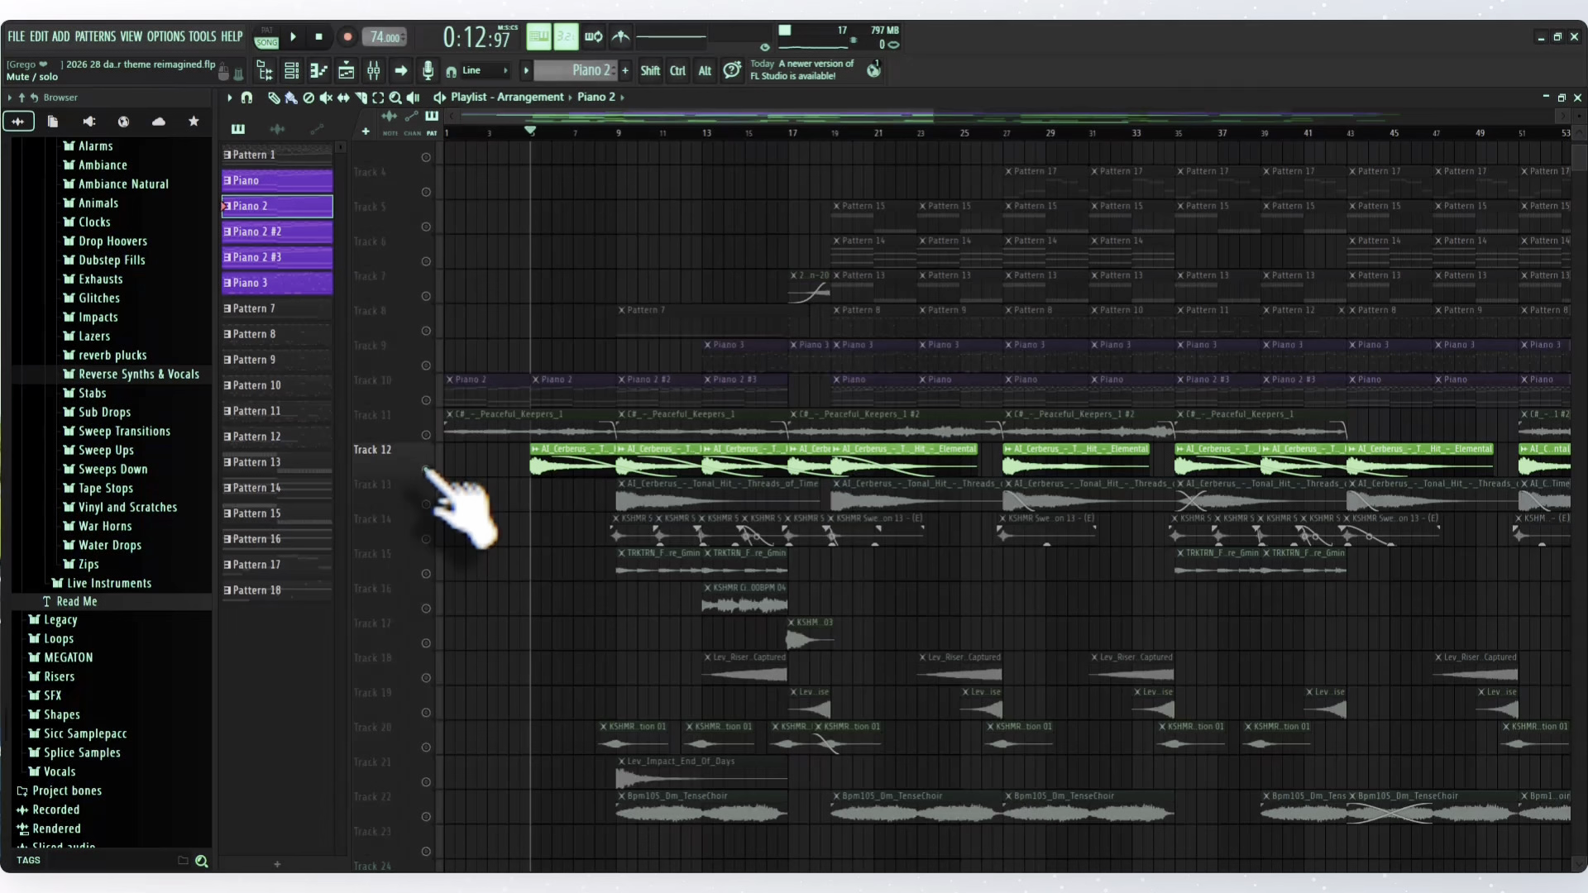
{"action": "right_click", "coordinate": [426, 470]}
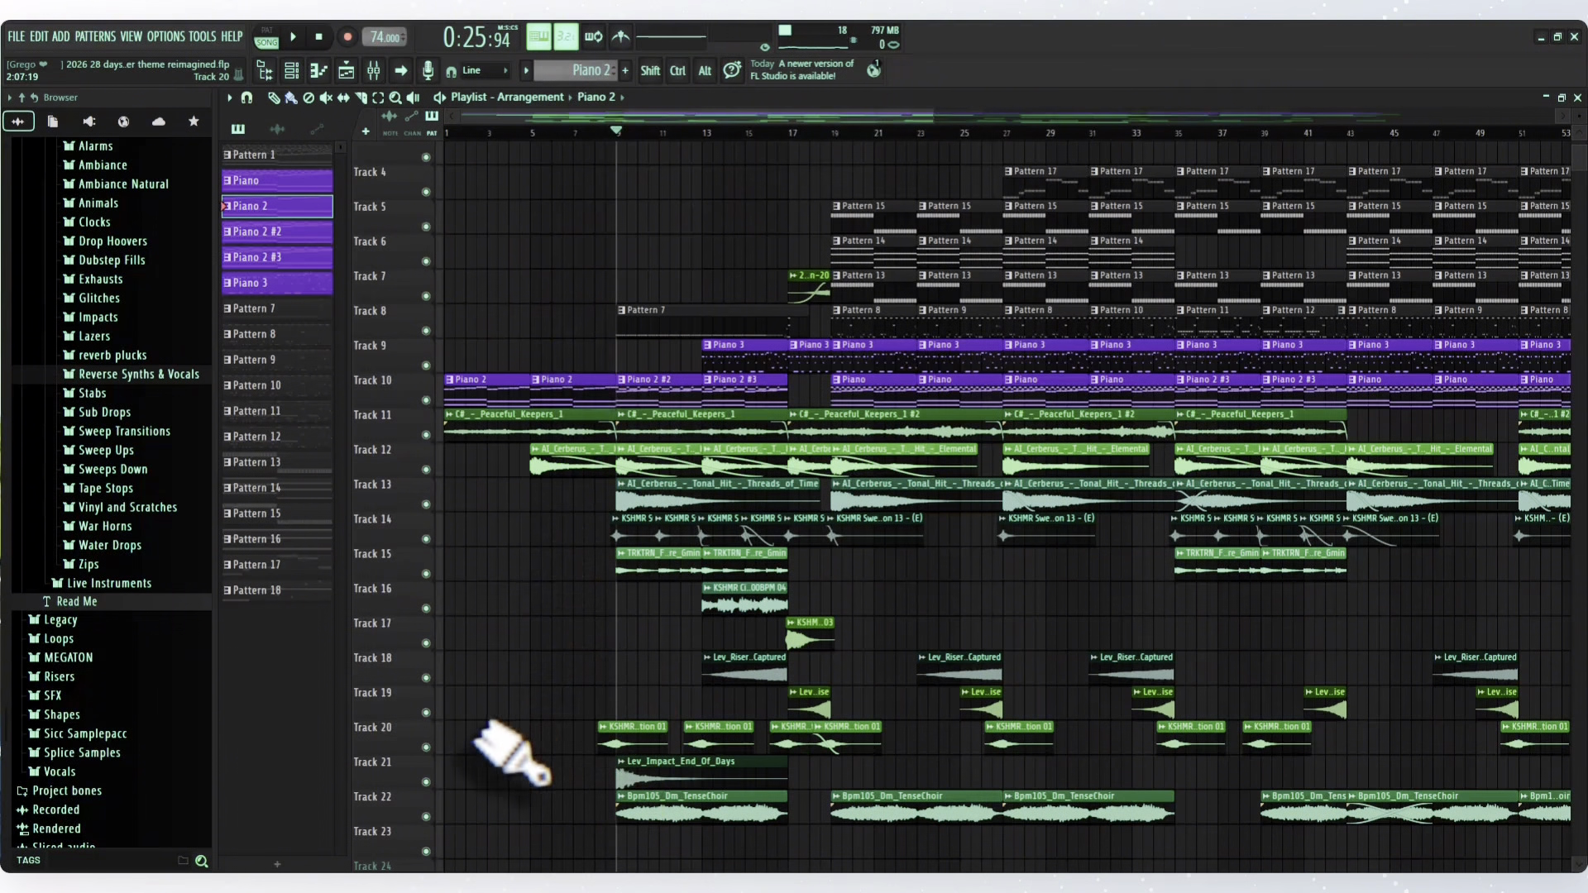
- Solo the KSHMR orchestral transitions on Track 20 and play the first one from shortly before bar 9
{"action": "right_click", "coordinate": [426, 747]}
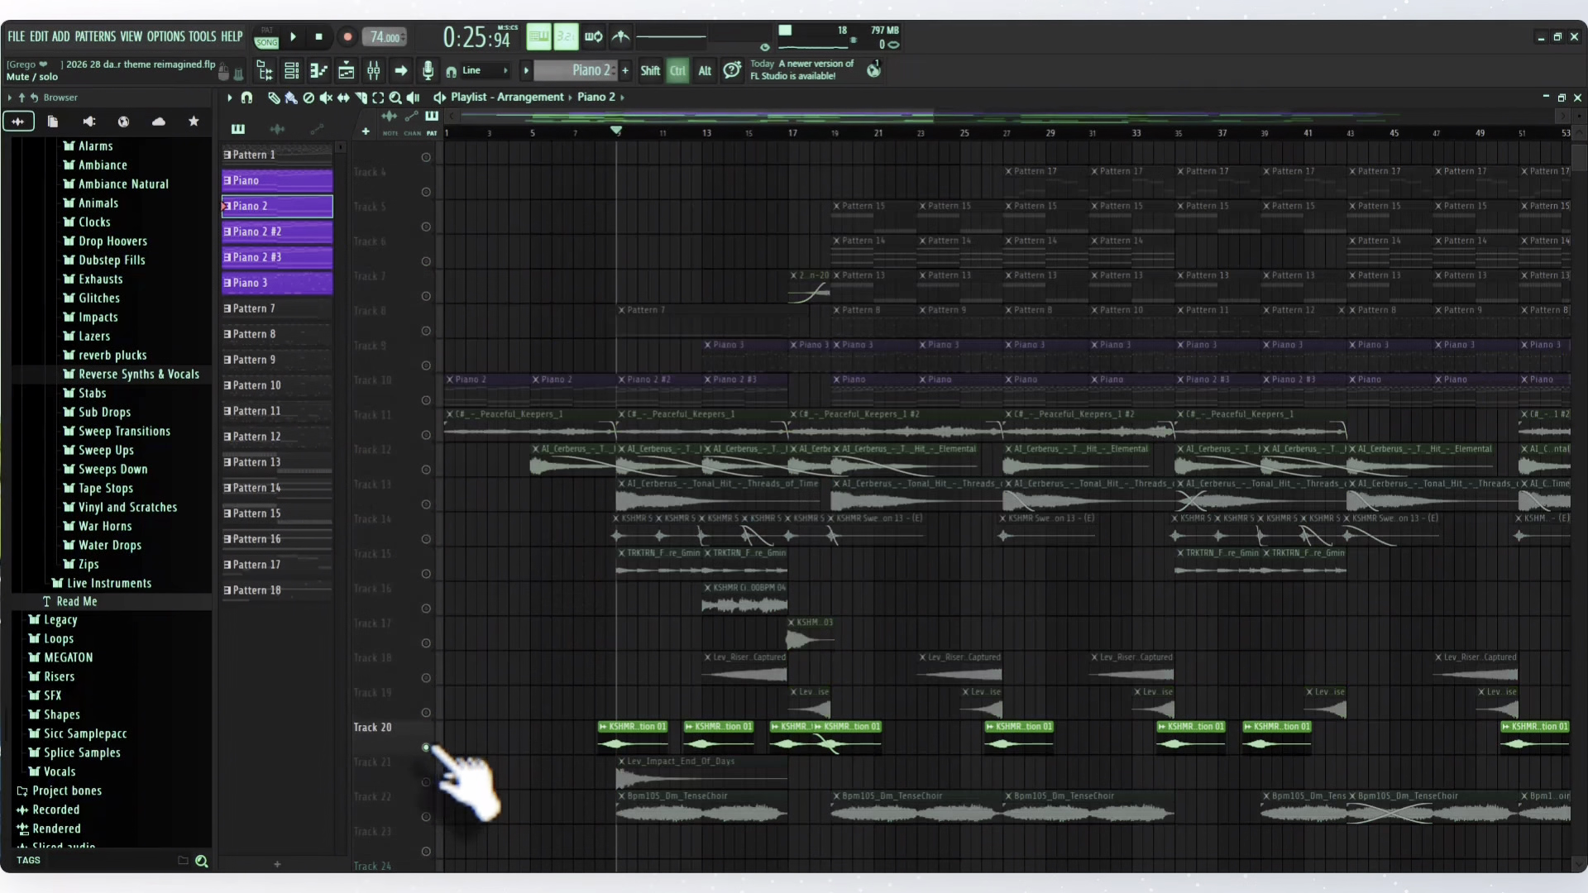
{"action": "left_click", "coordinate": [597, 132]}
{"action": "left_click", "coordinate": [605, 134]}
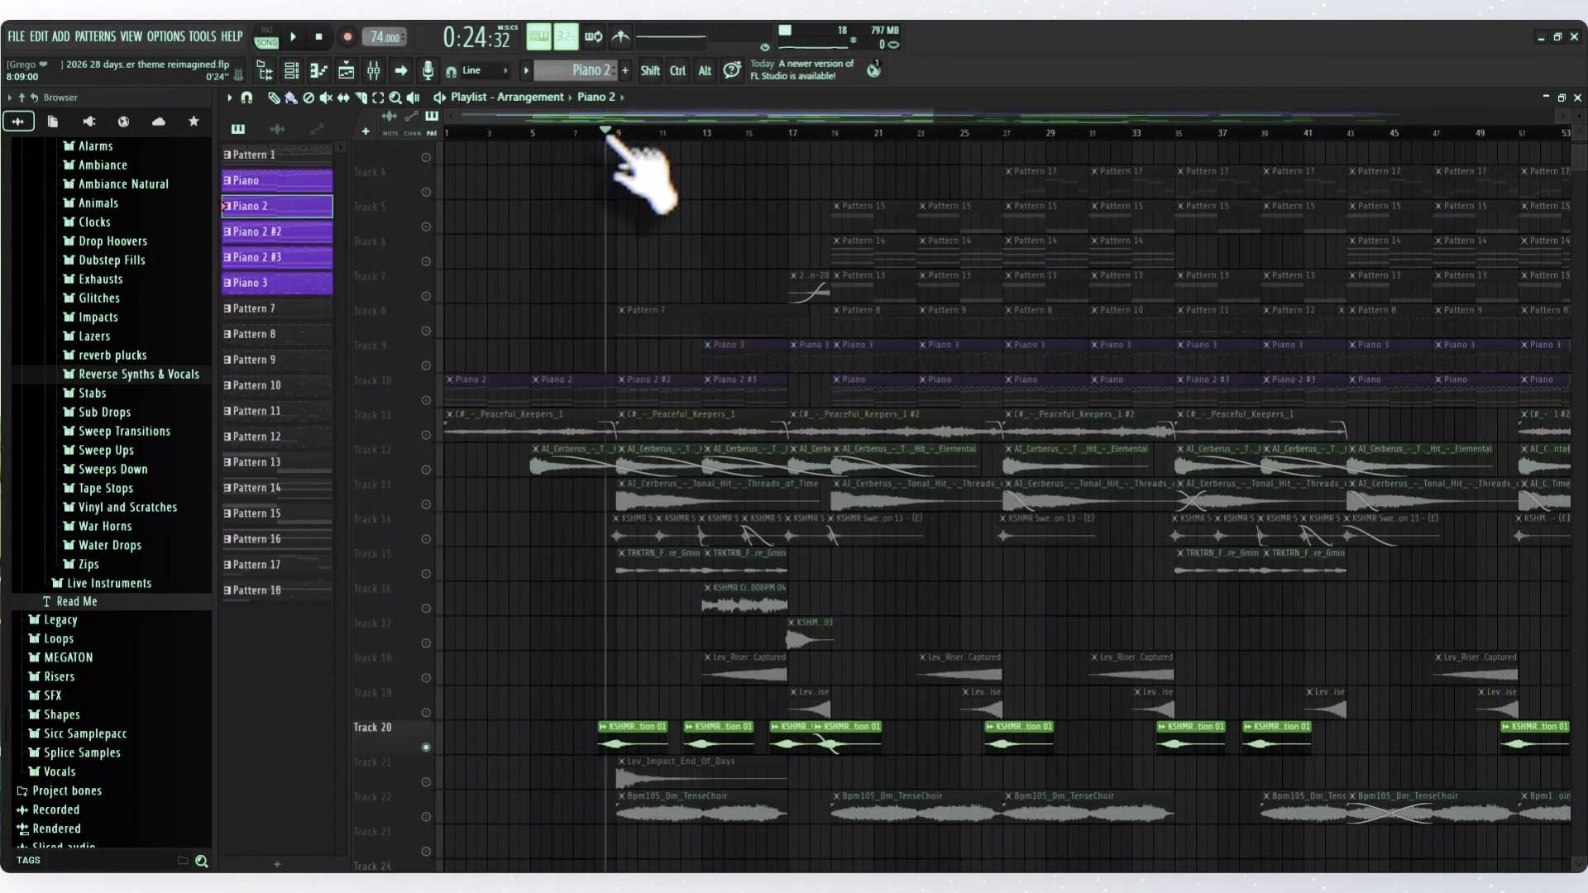
{"action": "left_click", "coordinate": [600, 134]}
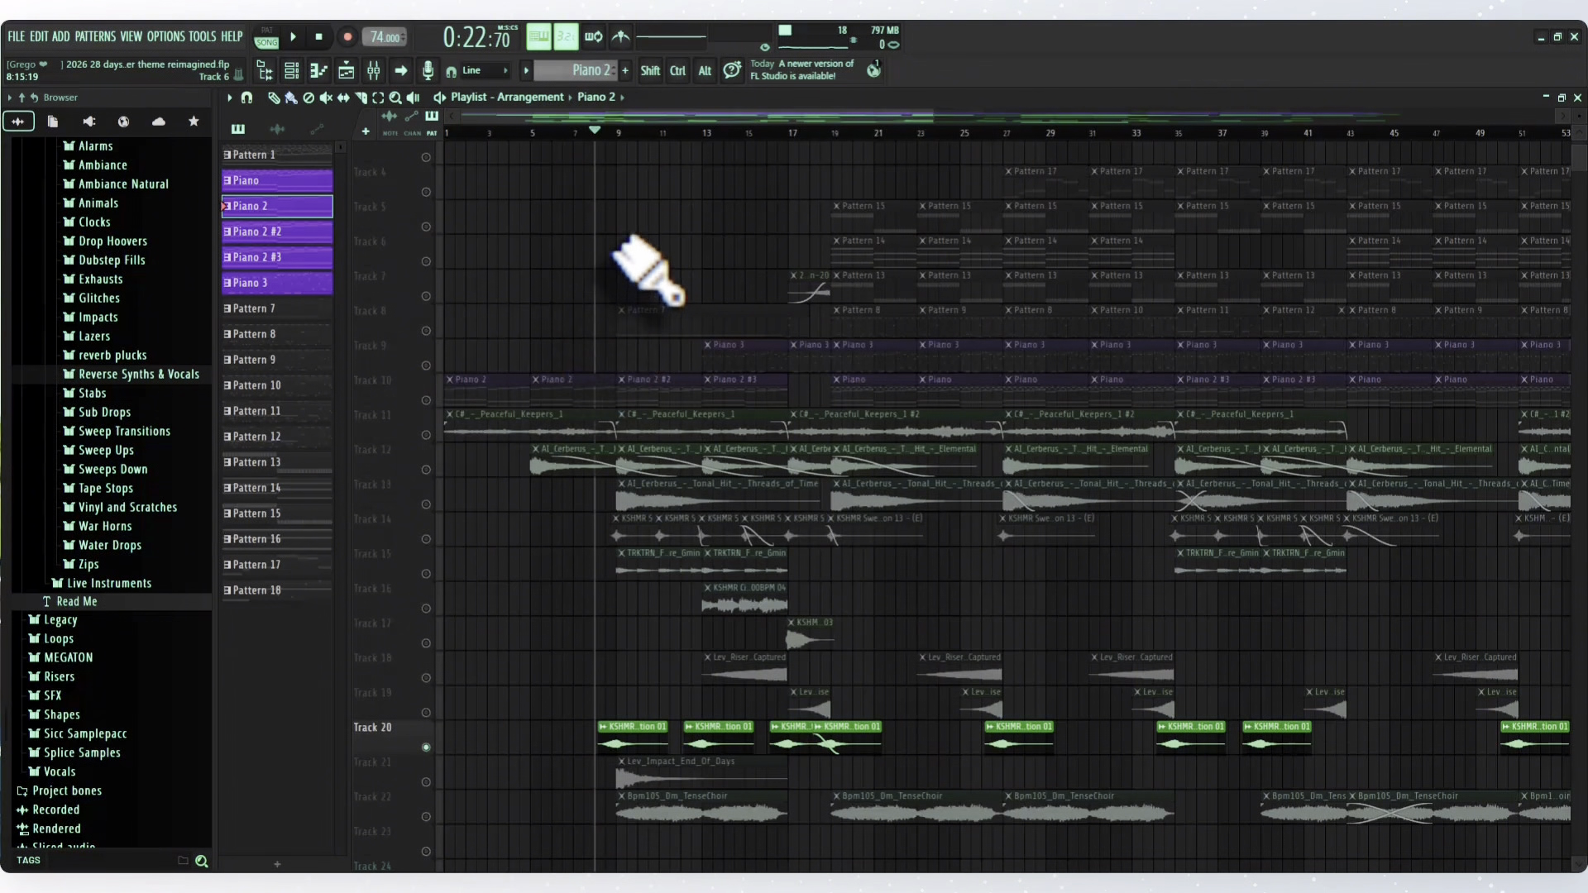
{"action": "key", "text": "space"}
{"action": "key", "text": "space"}
{"action": "key", "text": "space"}
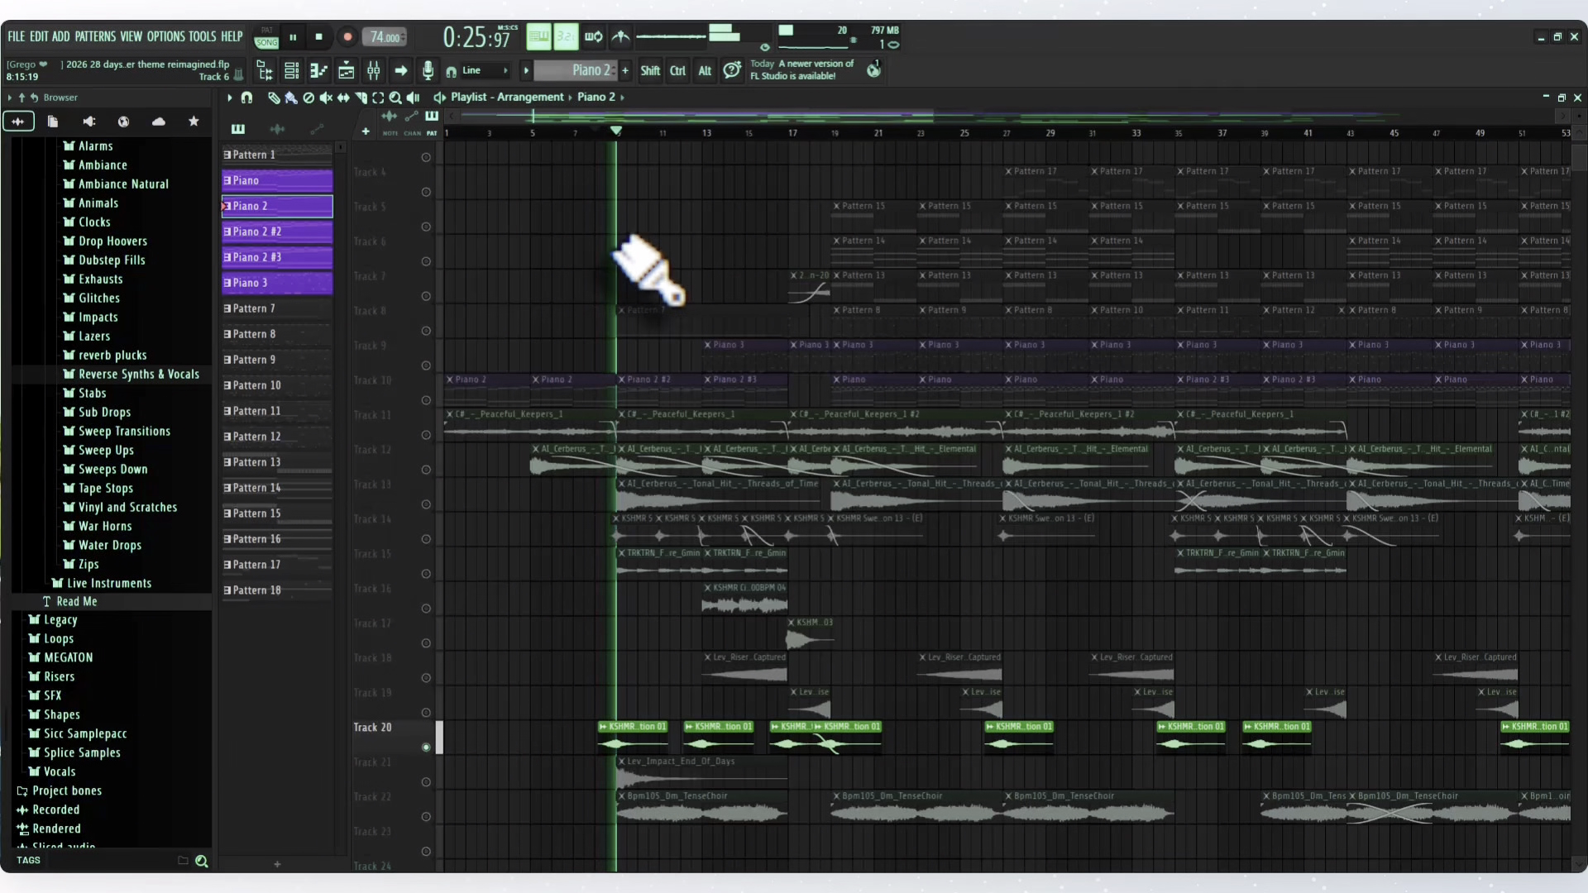
{"action": "key", "text": "space"}
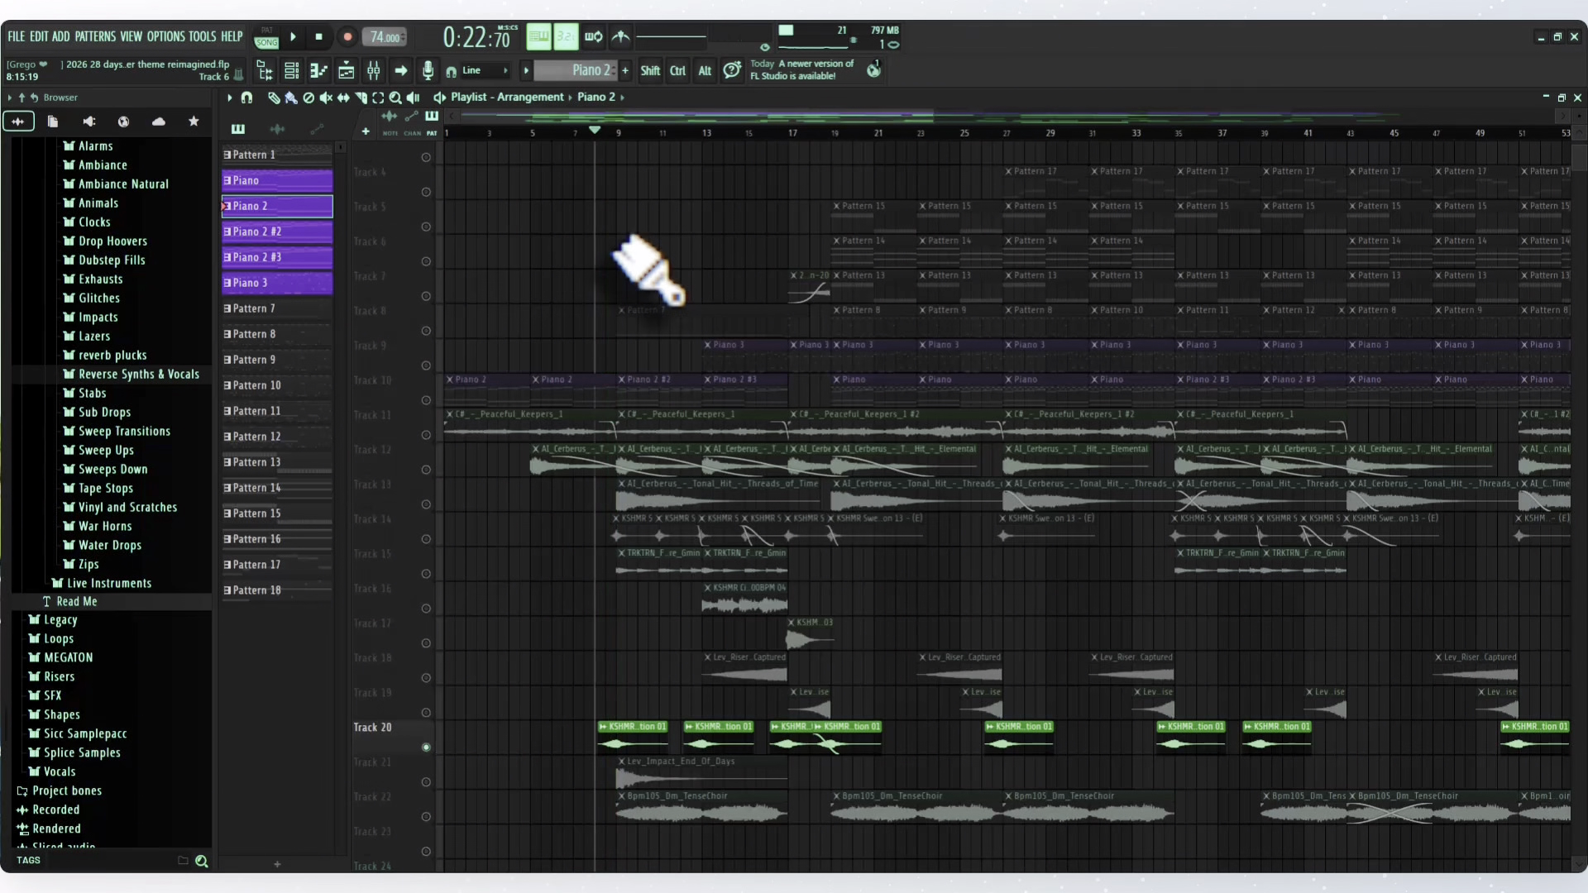
- Unmute Tracks 21, 13 and 12 alongside Track 20 and audition the layered impact leading into bar 9
{"action": "left_click", "coordinate": [426, 782]}
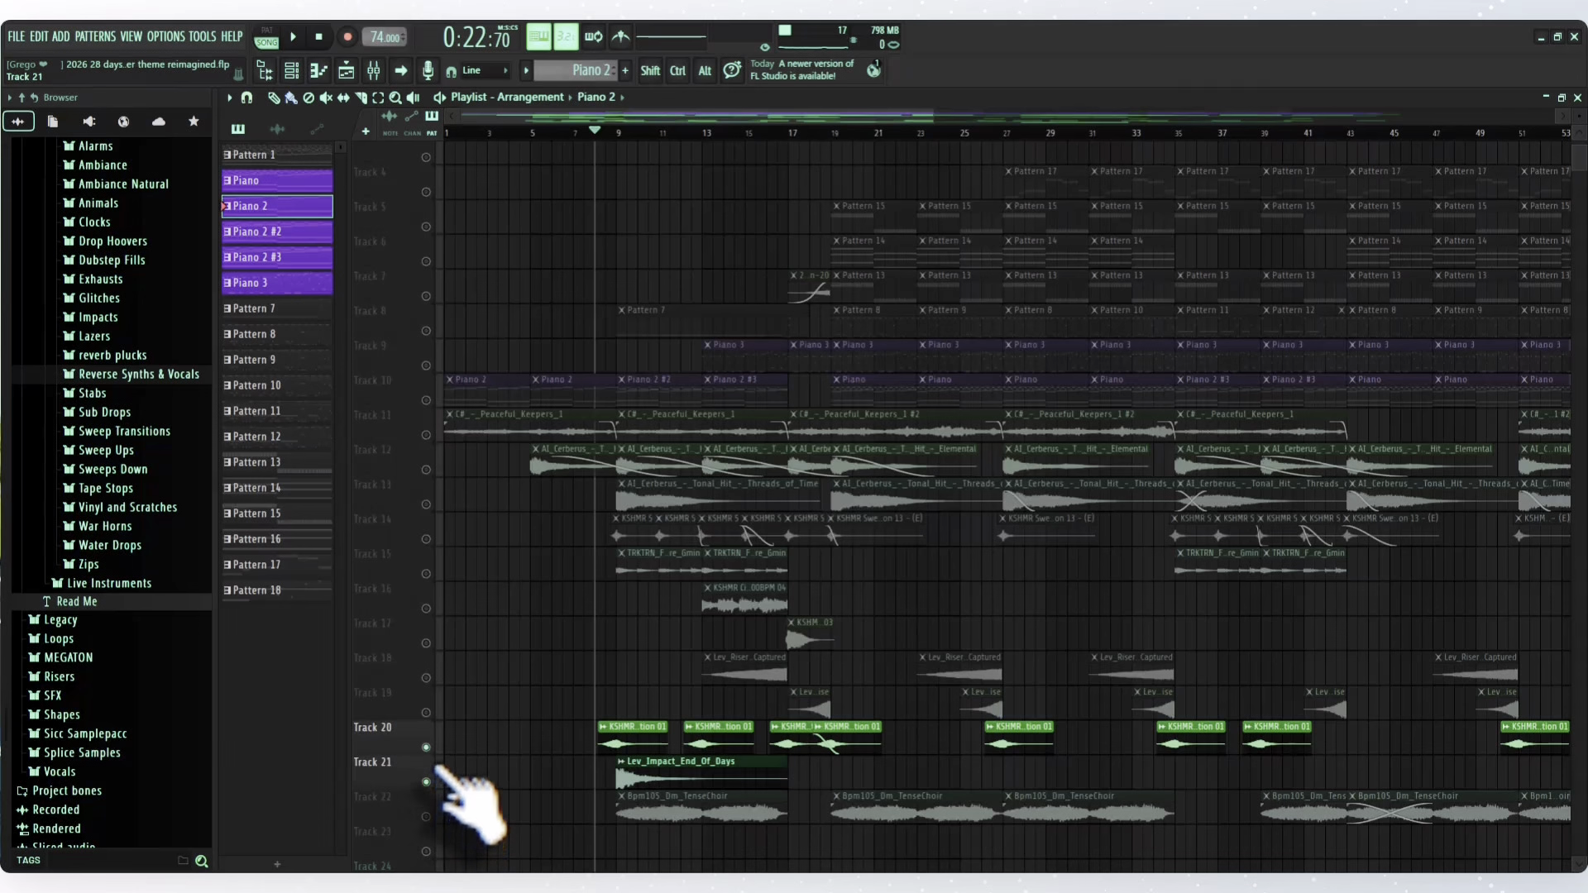
{"action": "left_click", "coordinate": [426, 503]}
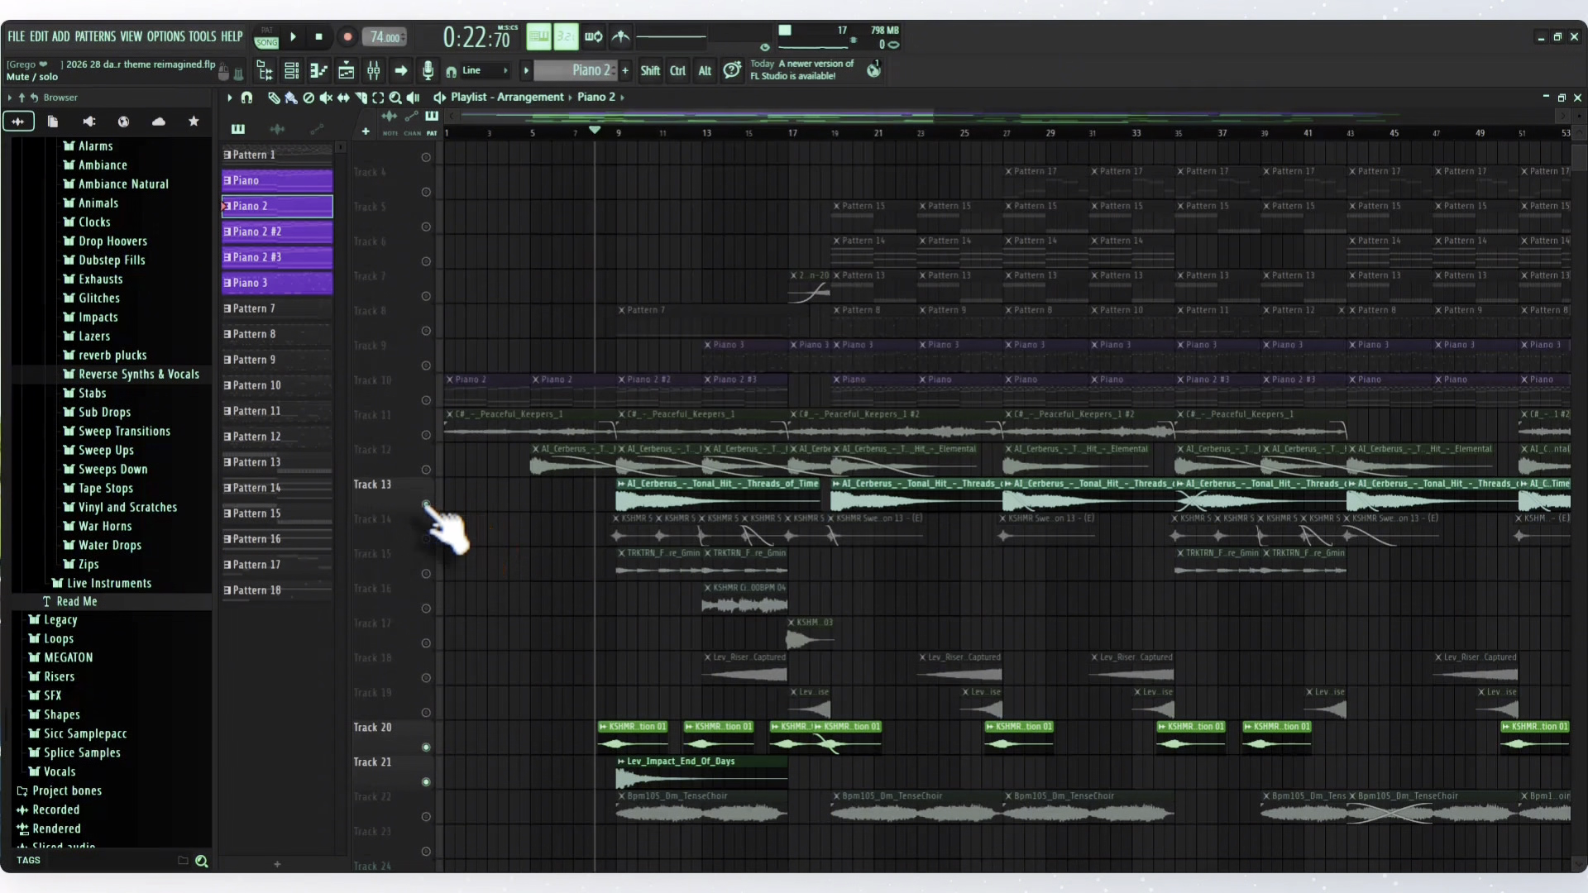
{"action": "left_click", "coordinate": [426, 469]}
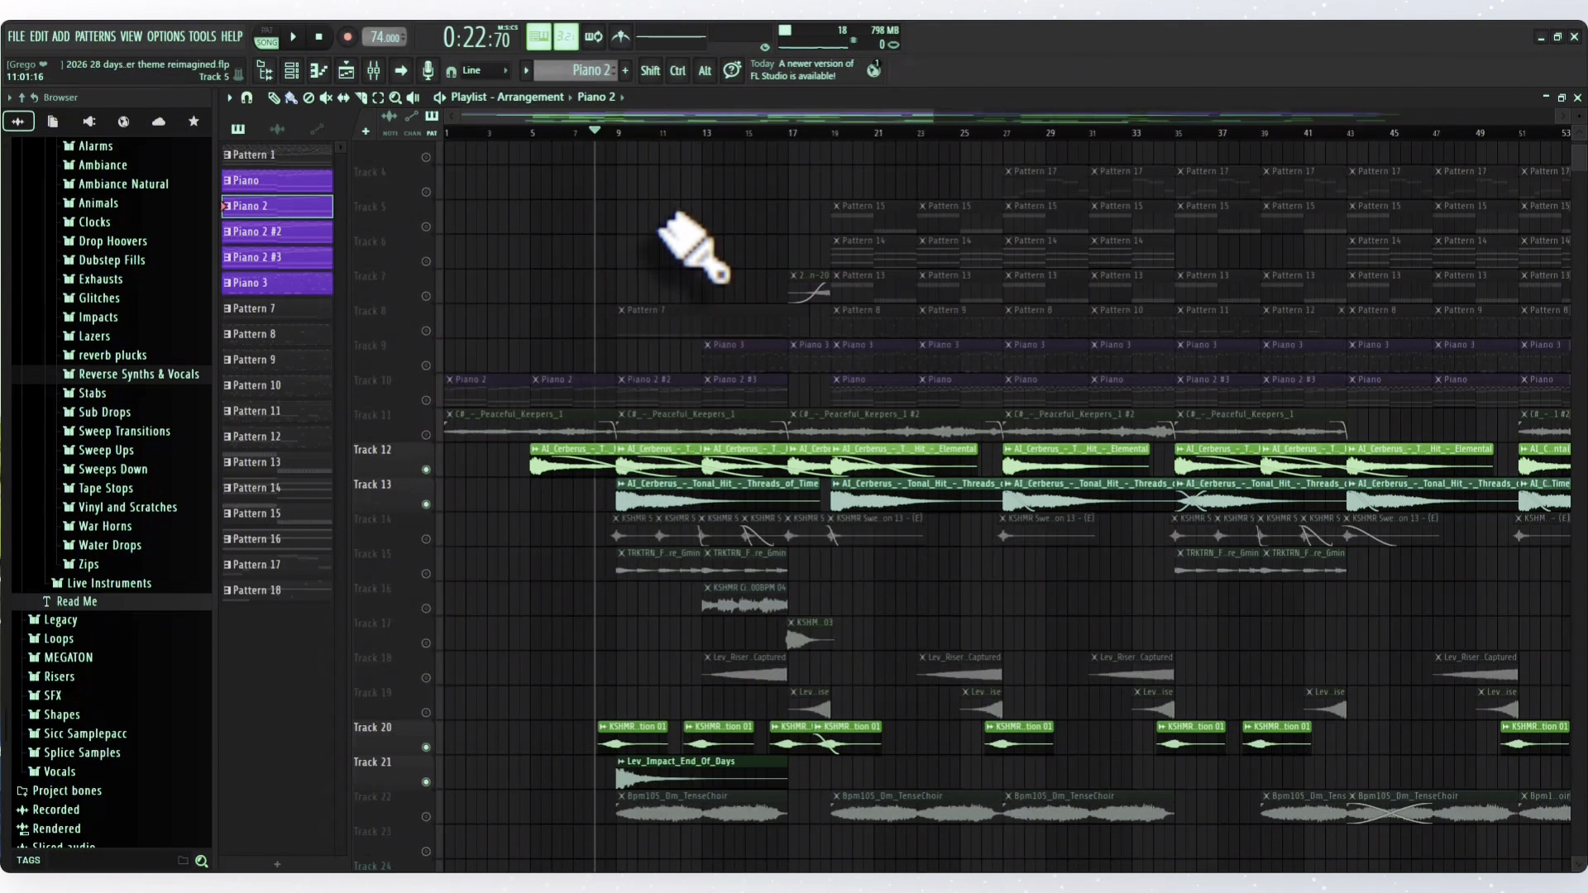
{"action": "key", "text": "space"}
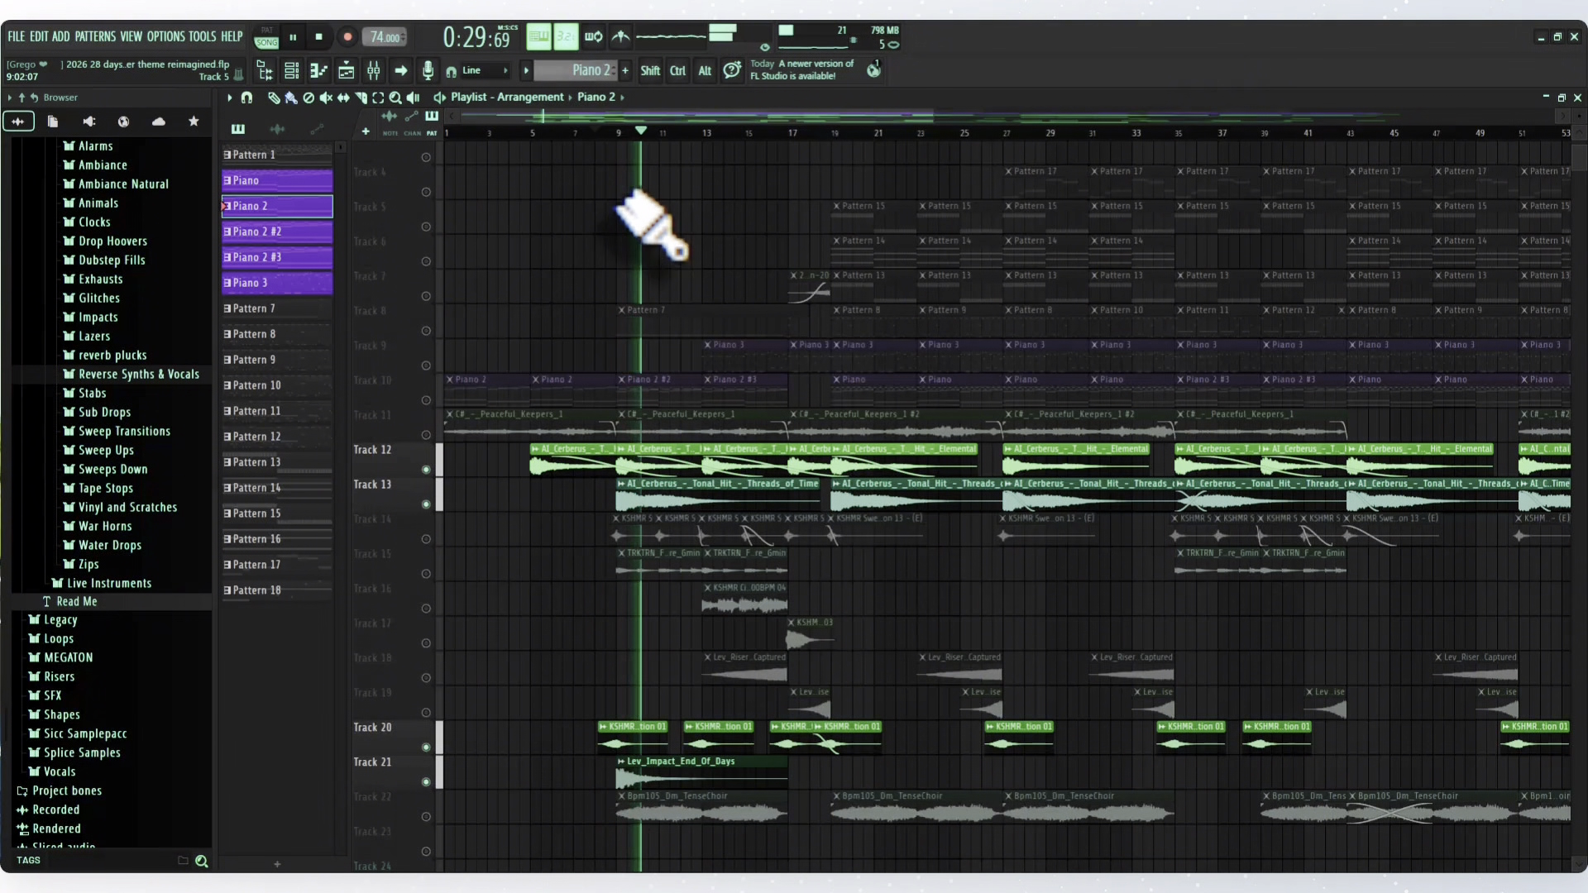
{"action": "key", "text": "space"}
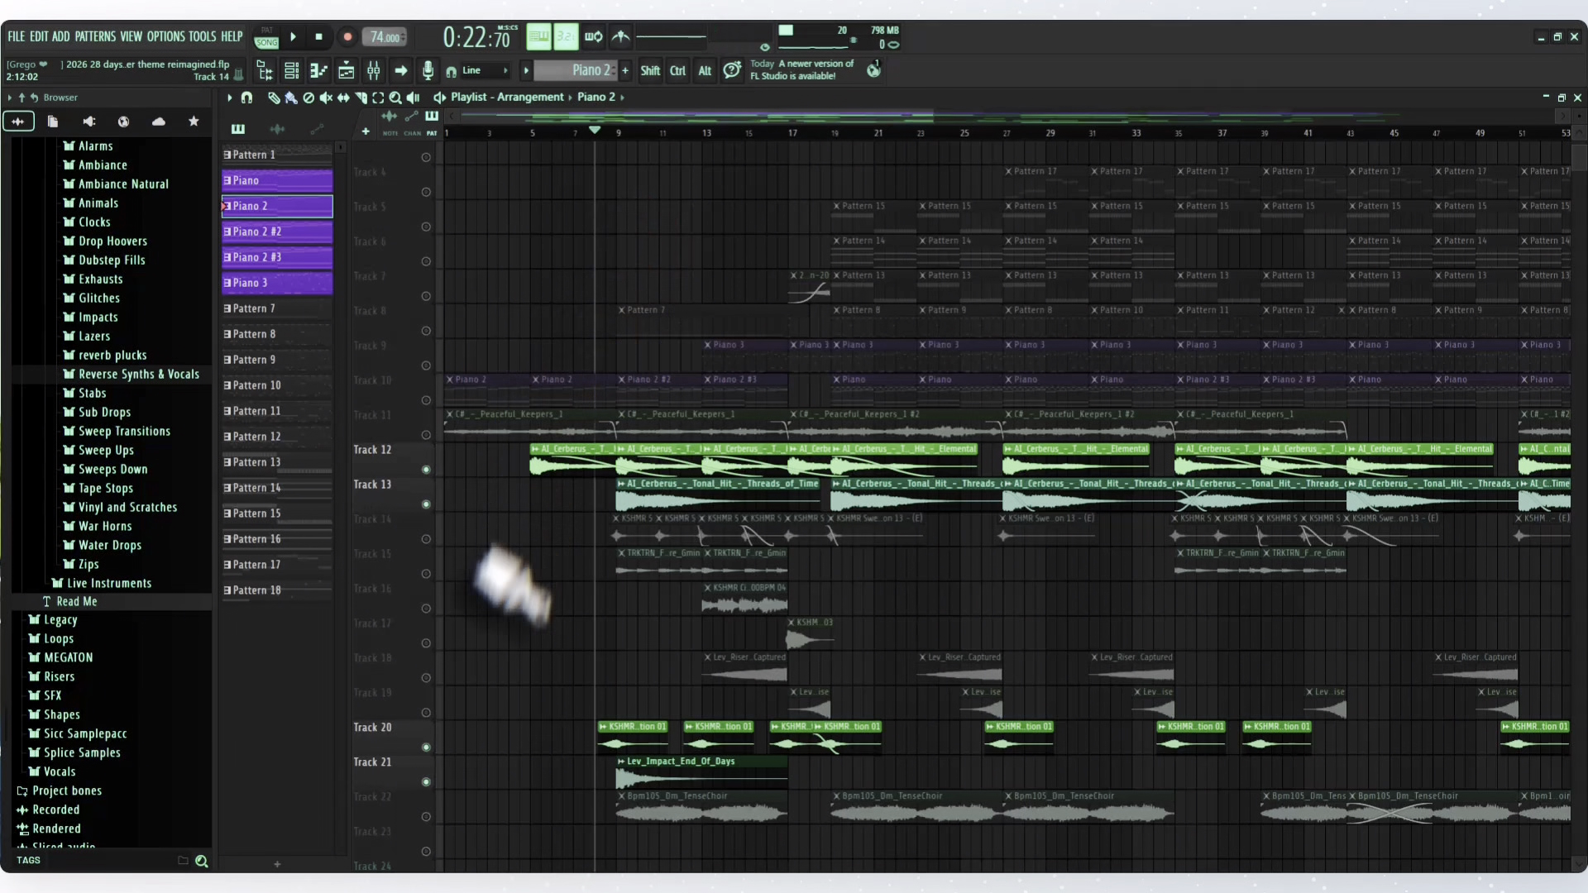
- Solo Track 10, audition the Piano 2 #2 pattern in the piano roll, and return to the playlist
{"action": "left_click", "coordinate": [427, 401], "text": "ctrl"}
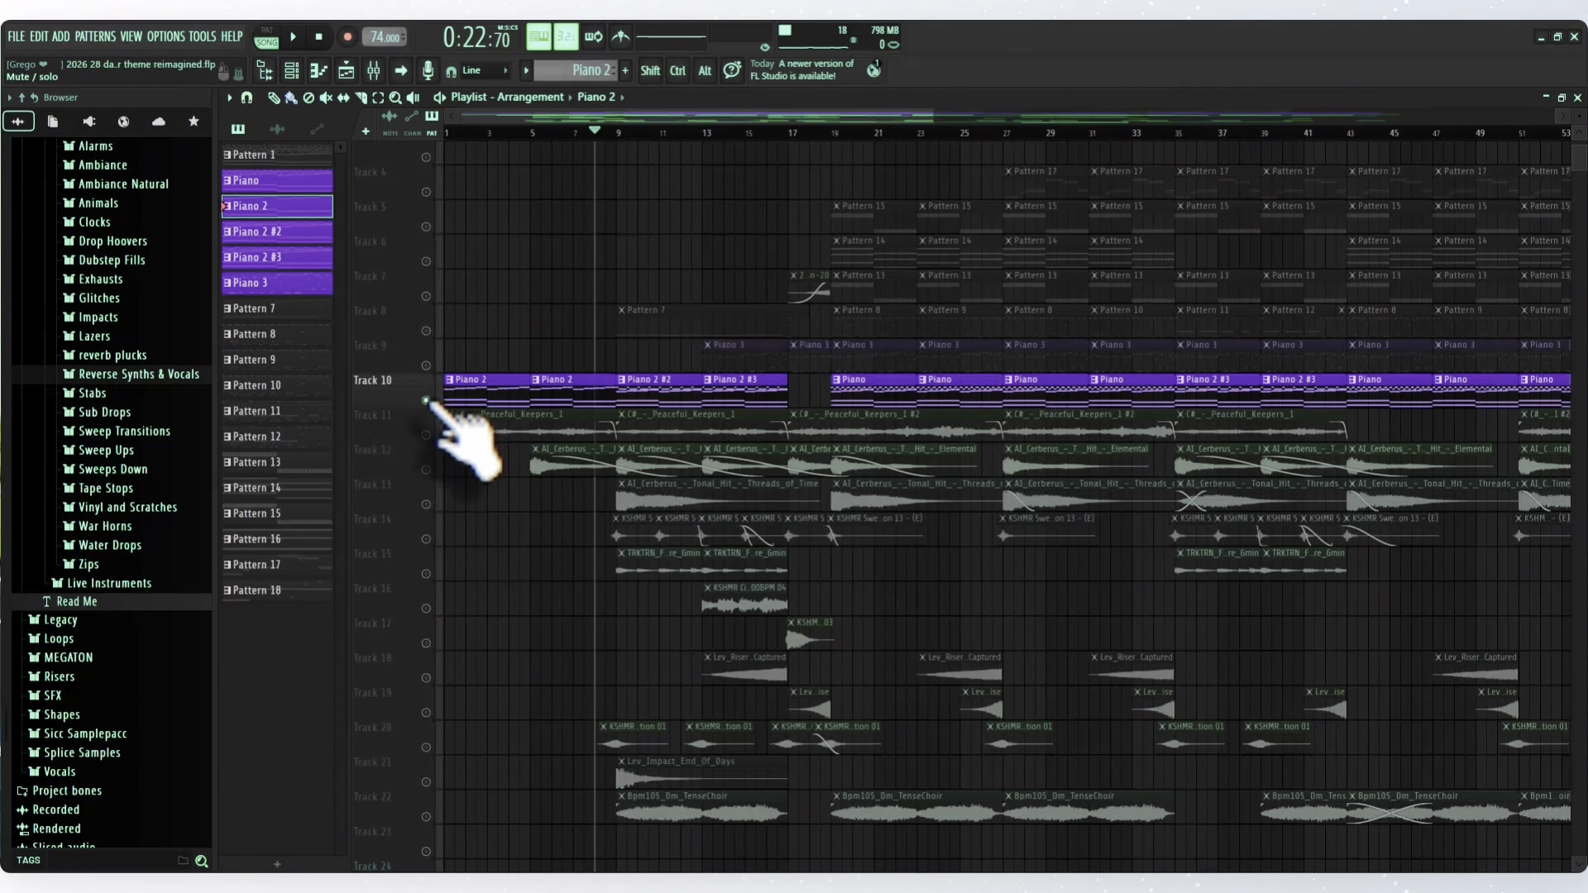
{"action": "double_click", "coordinate": [639, 389]}
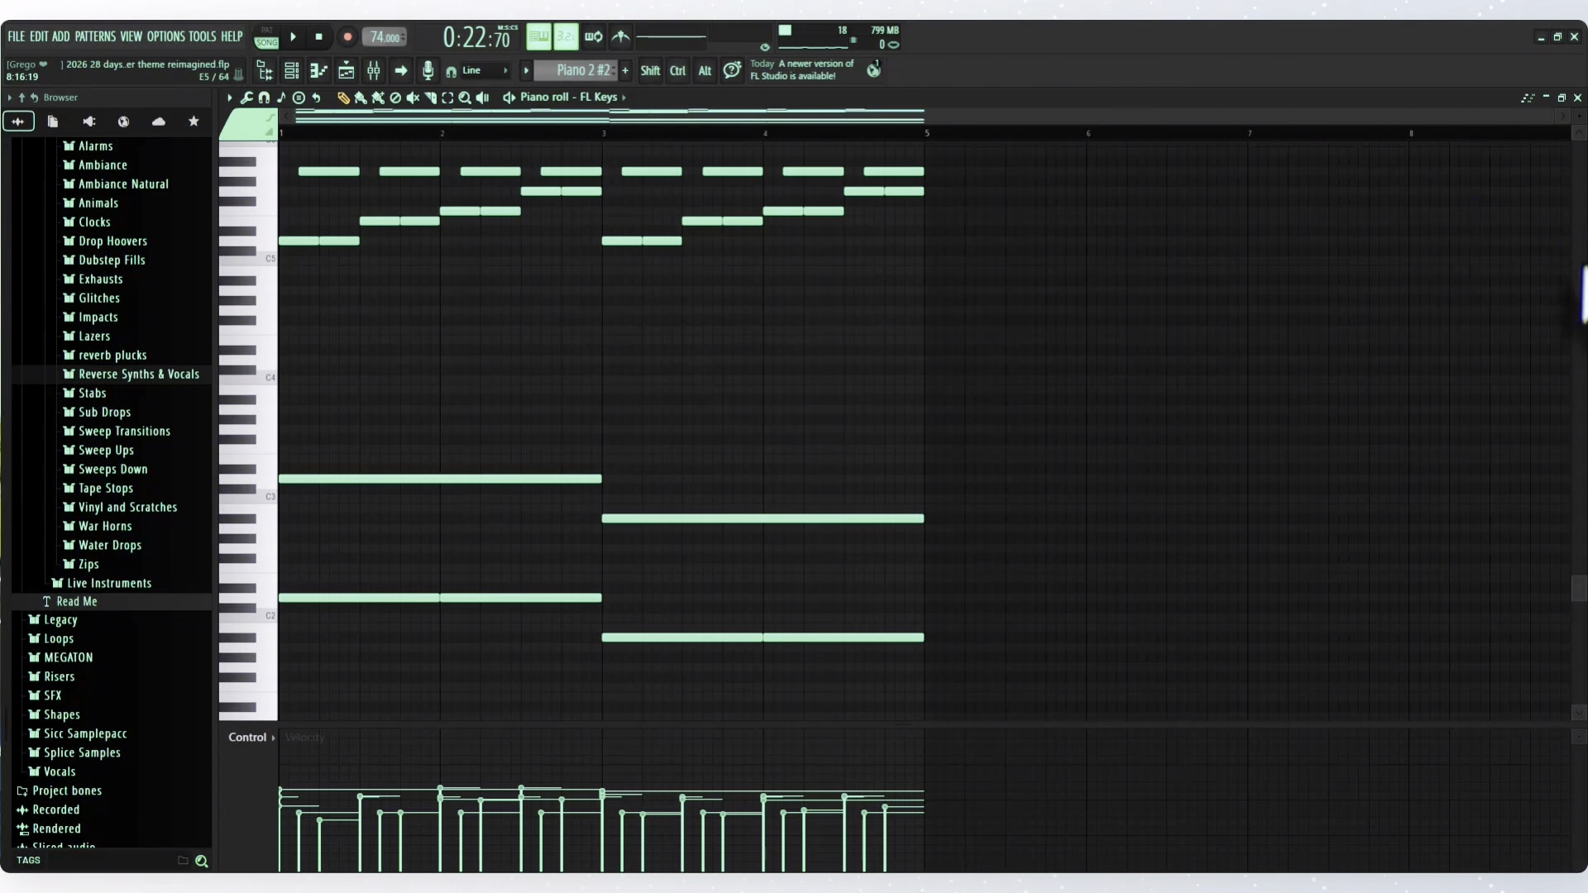
{"action": "left_click_drag", "start_coordinate": [1582, 268], "coordinate": [1563, 467]}
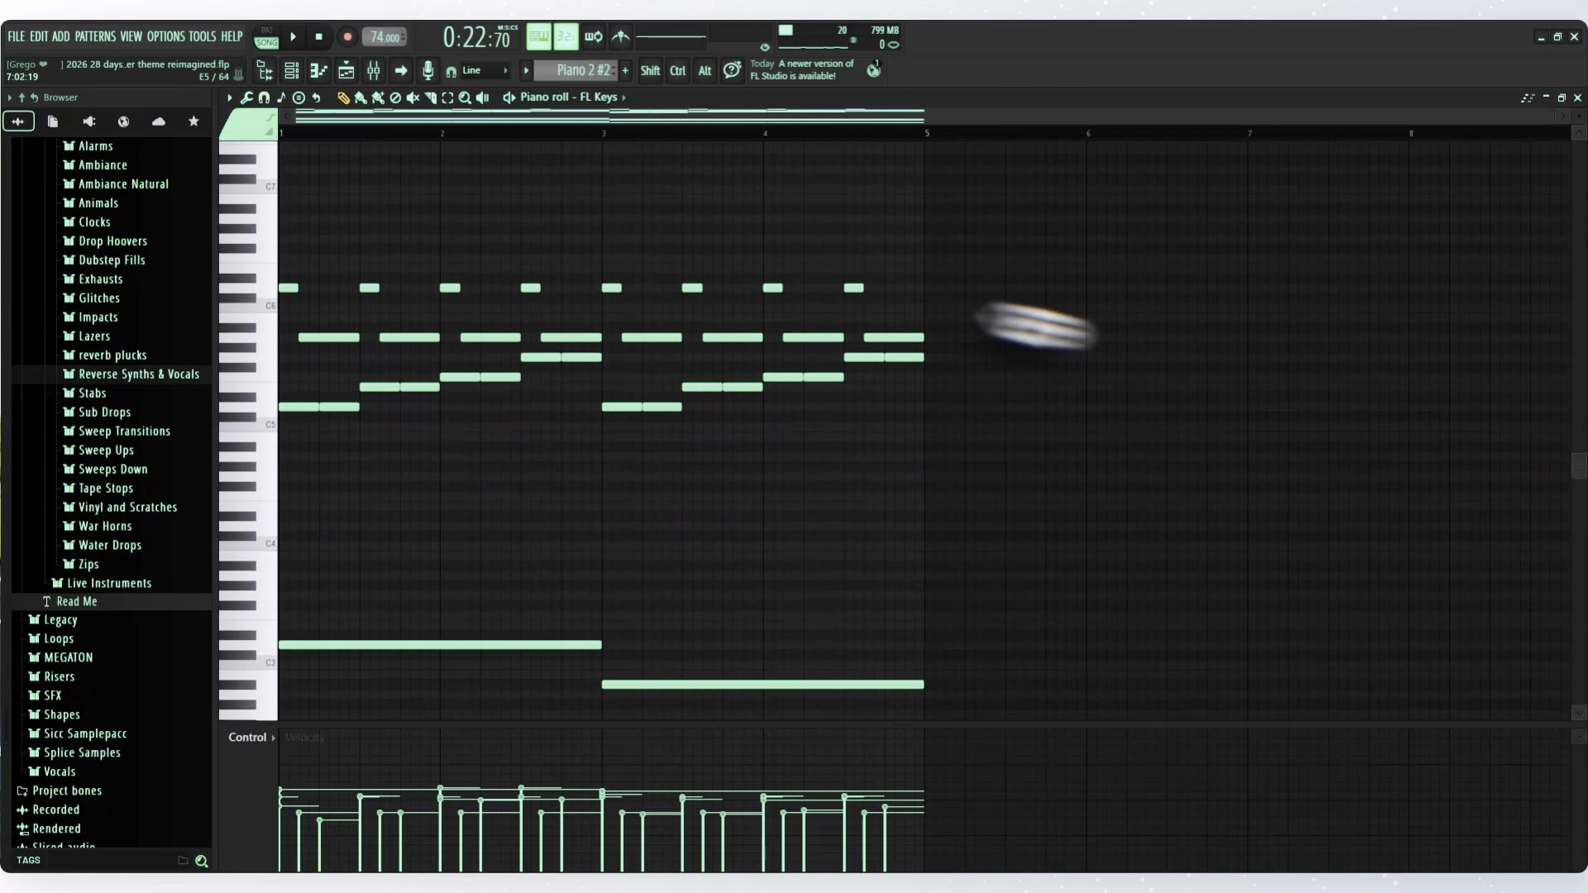
{"action": "left_click", "coordinate": [271, 39]}
{"action": "left_click", "coordinate": [295, 39]}
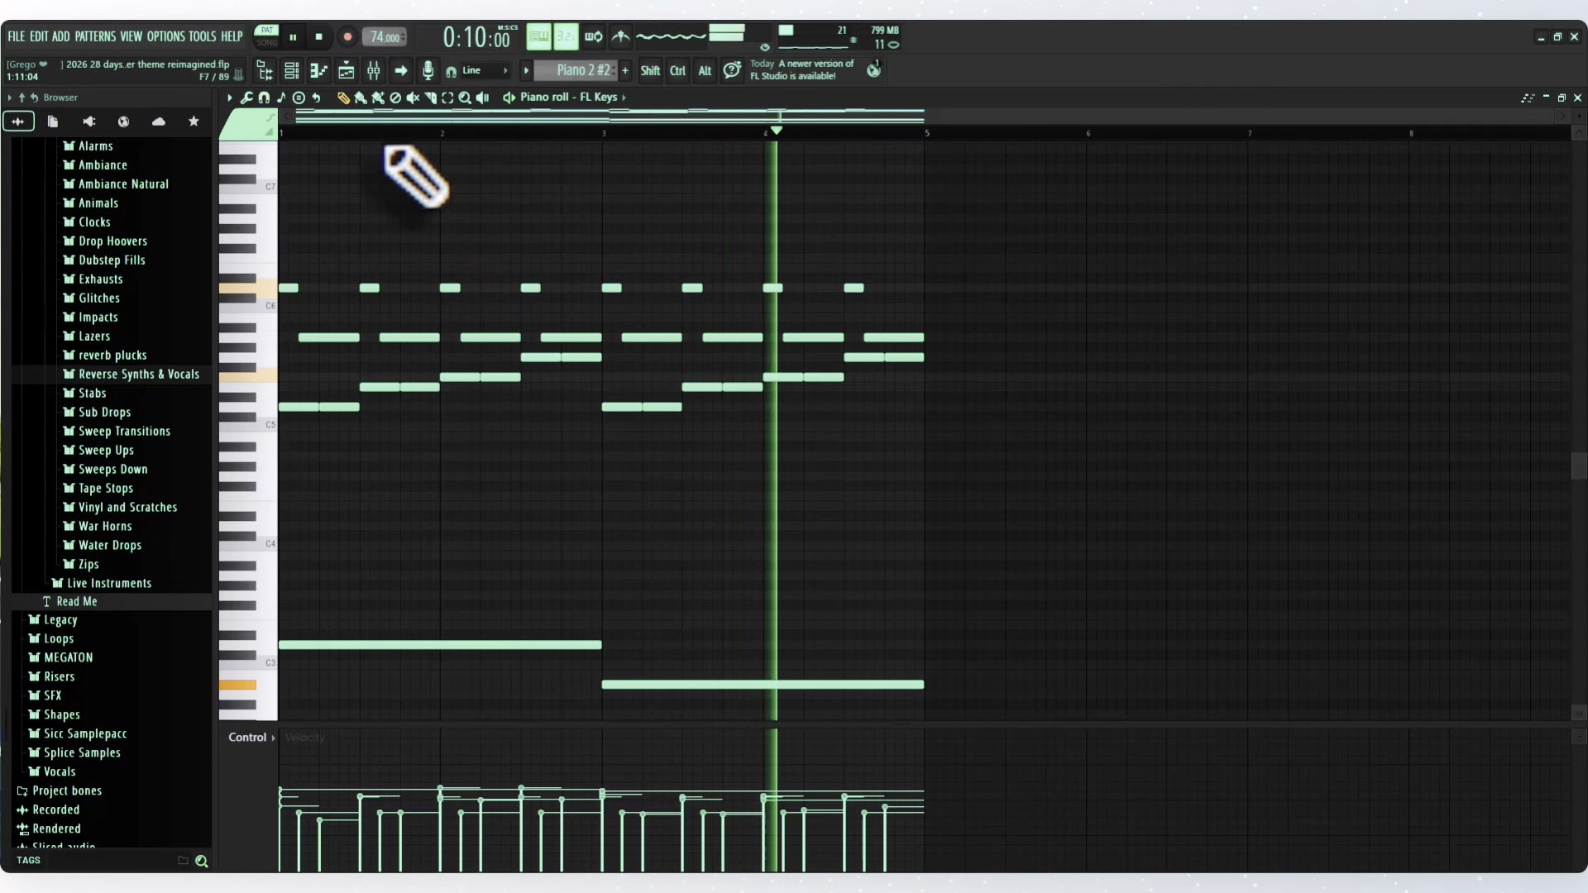
{"action": "left_click", "coordinate": [319, 38]}
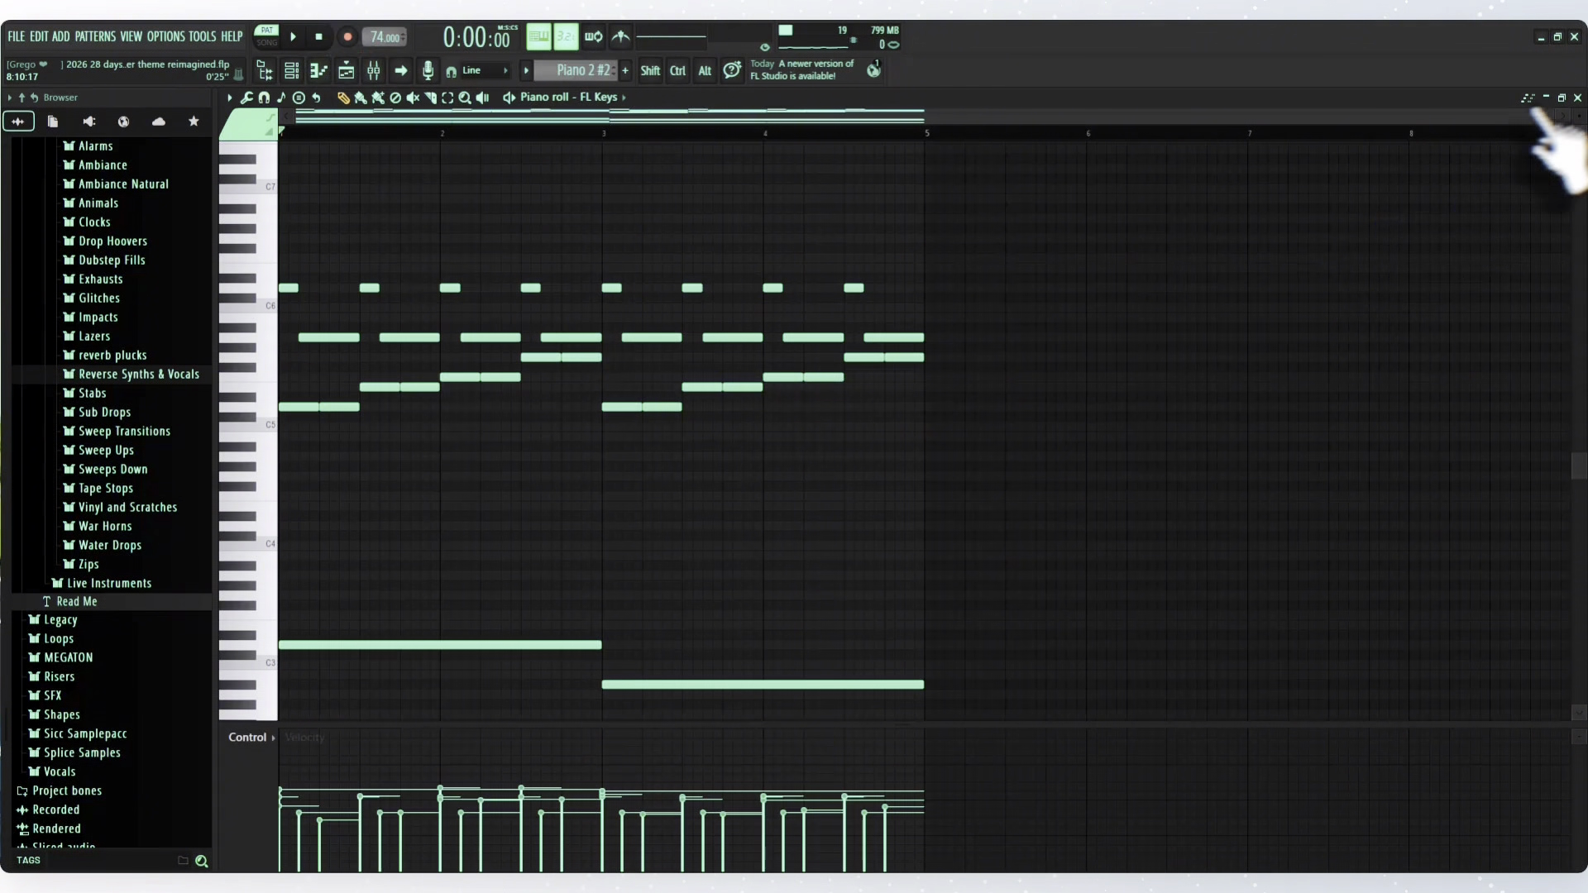
{"action": "left_click", "coordinate": [1577, 98]}
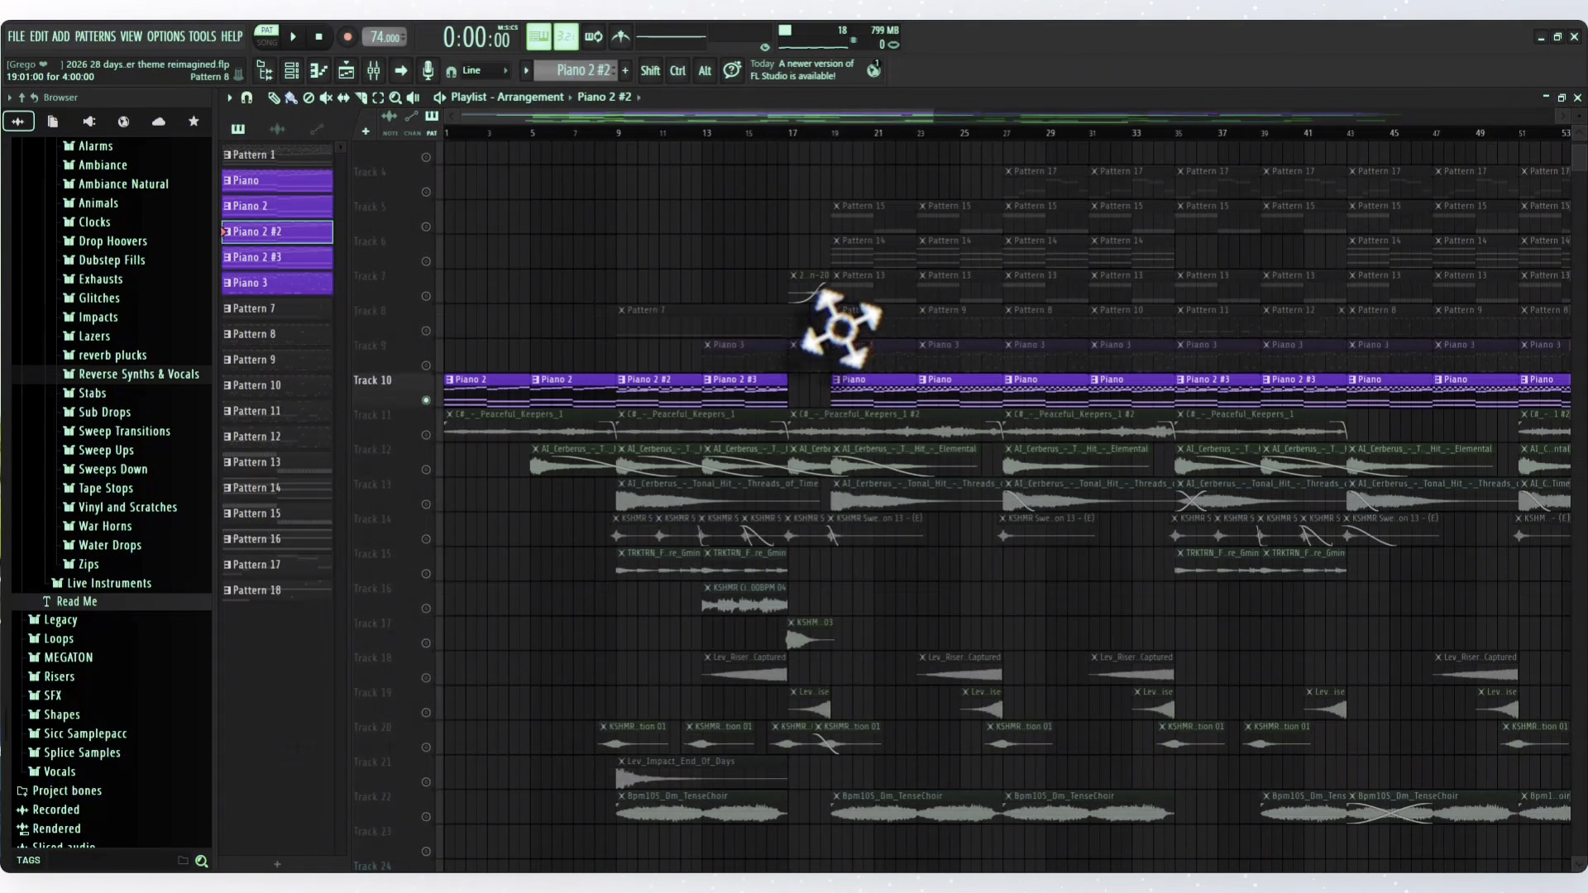
{"action": "left_click", "coordinate": [426, 435]}
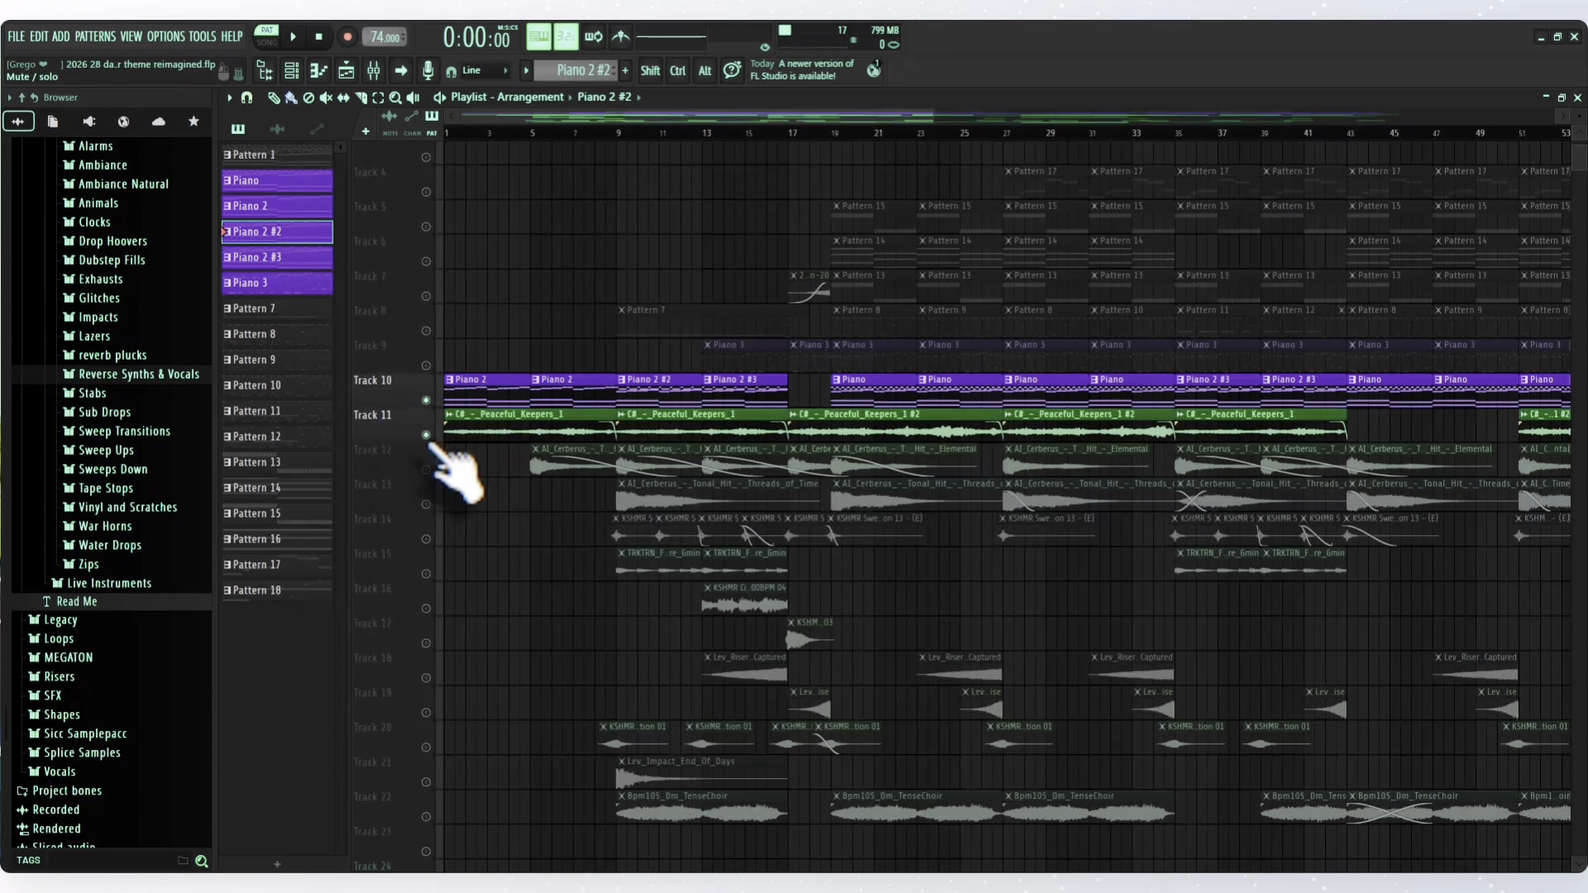
{"action": "left_click", "coordinate": [426, 470]}
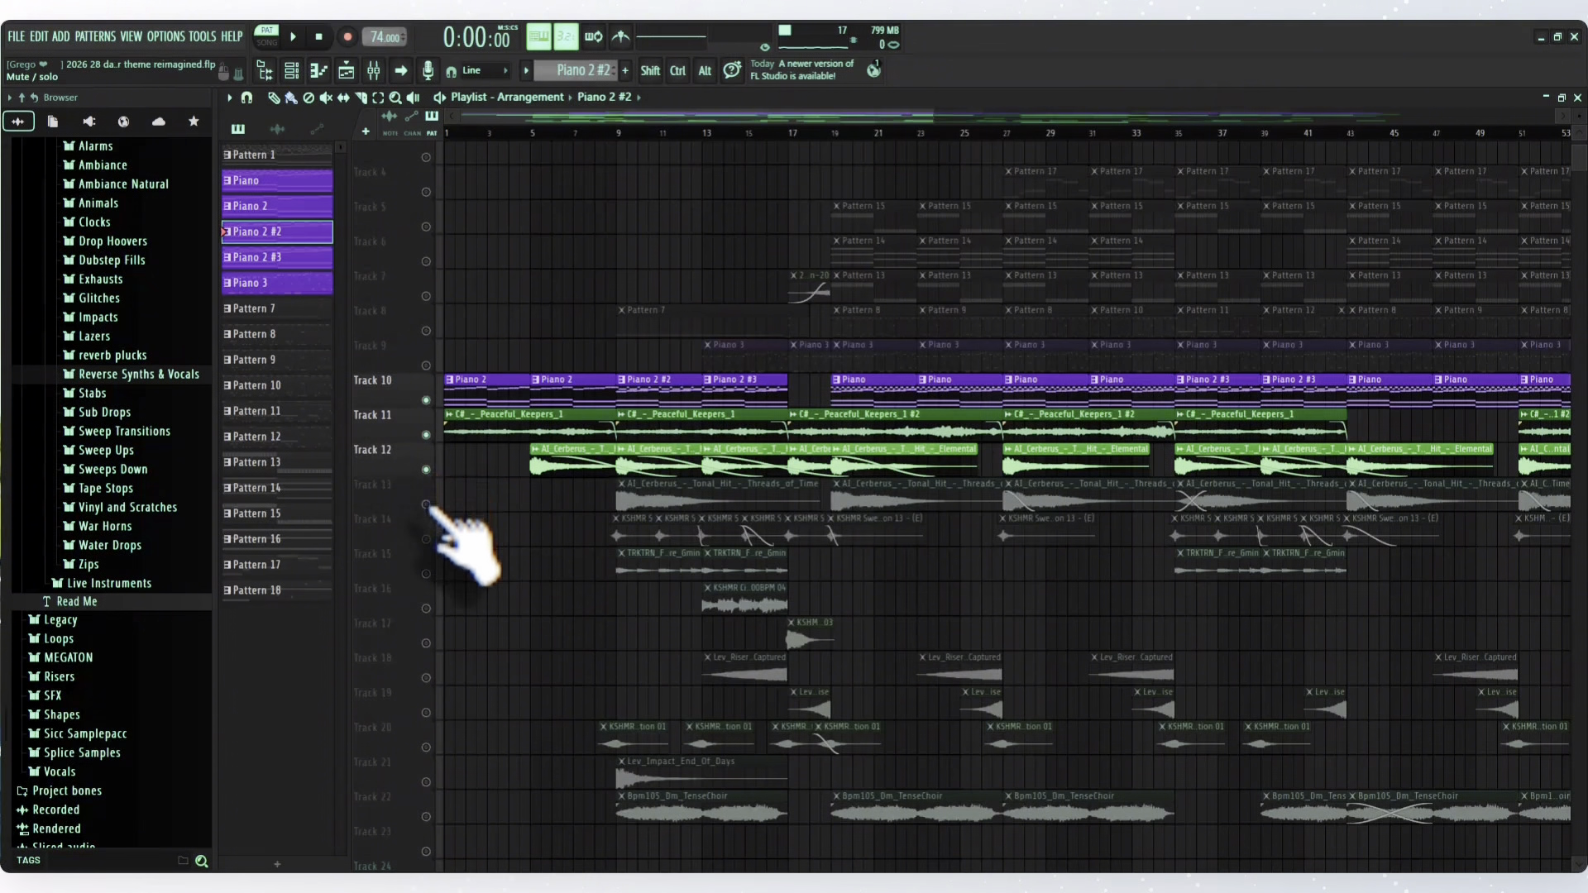
{"action": "left_click", "coordinate": [426, 505]}
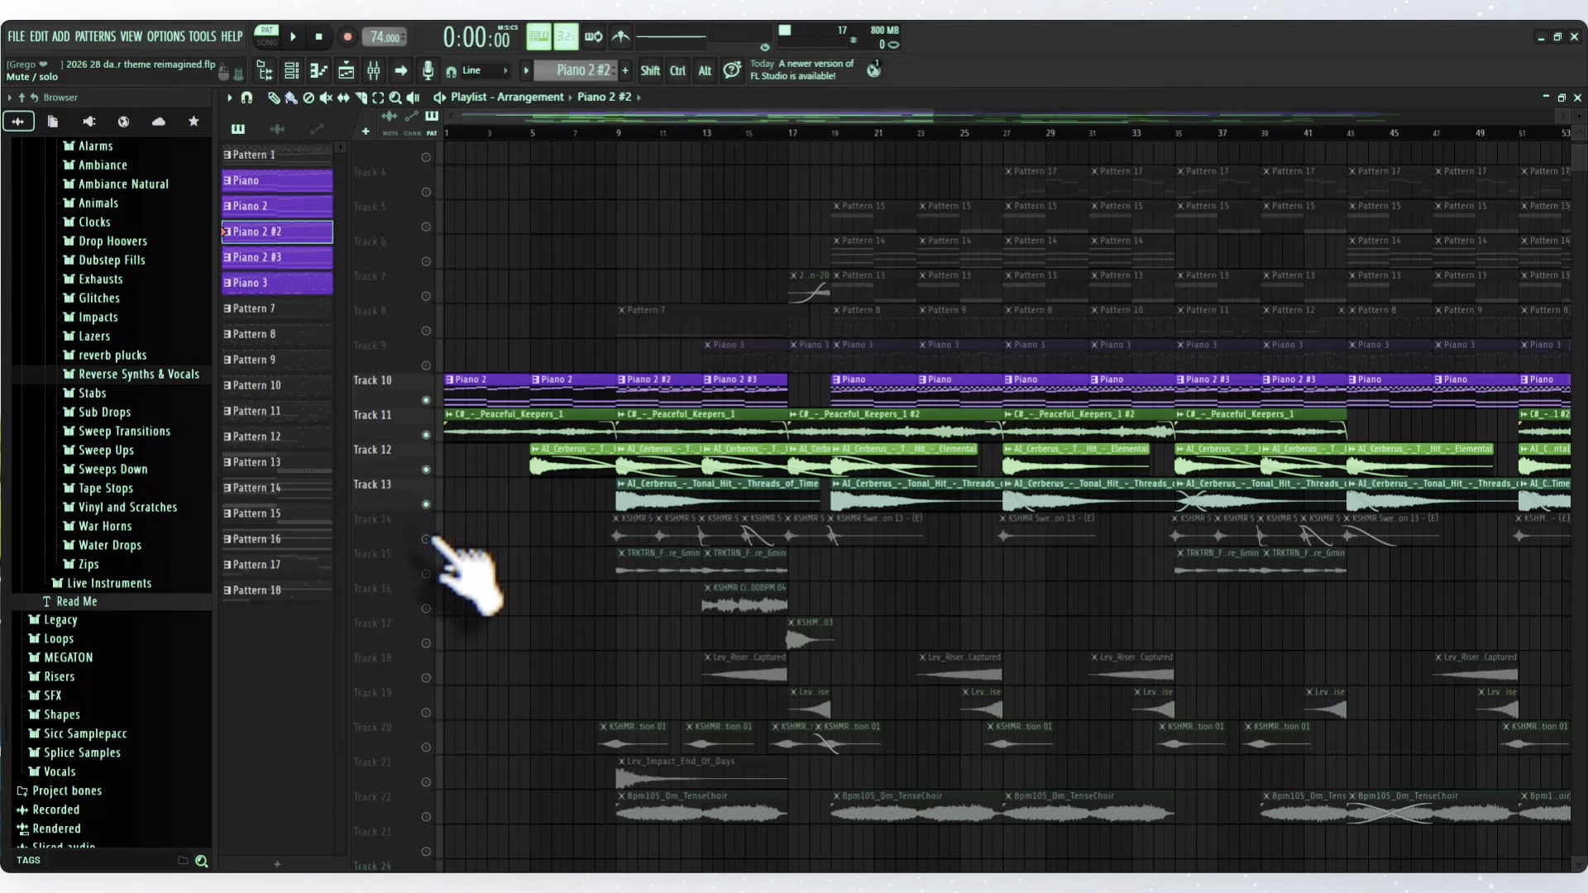
- Solo the KSHMR sweep transitions on Track 14 and play them from just before bar 9
{"action": "left_click", "coordinate": [426, 540]}
{"action": "right_click", "coordinate": [426, 540]}
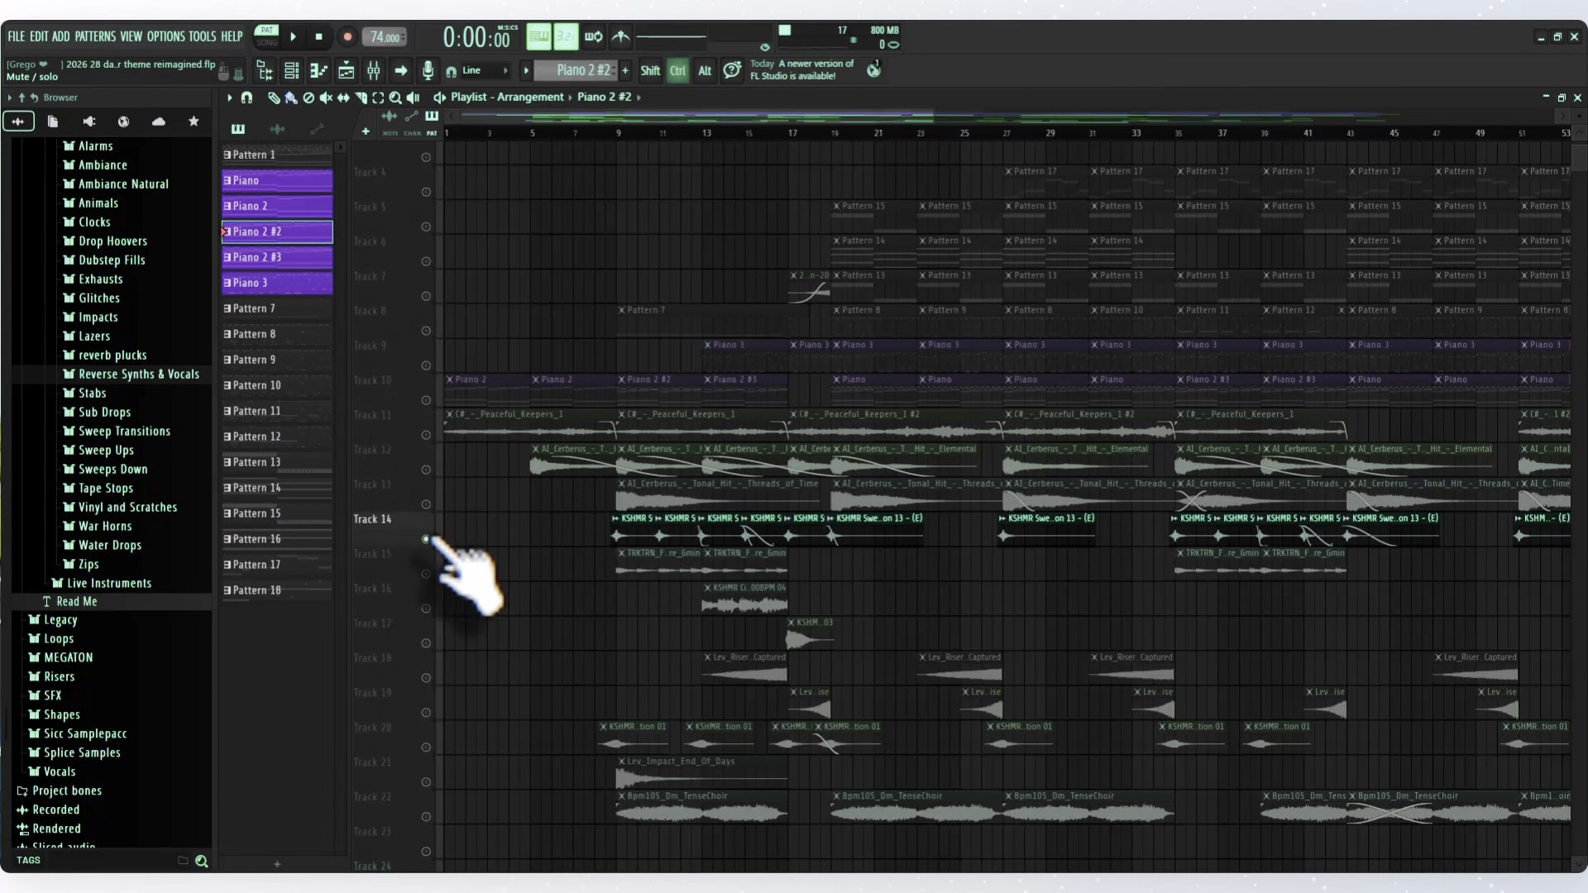
{"action": "left_click", "coordinate": [618, 130]}
{"action": "key", "text": "space"}
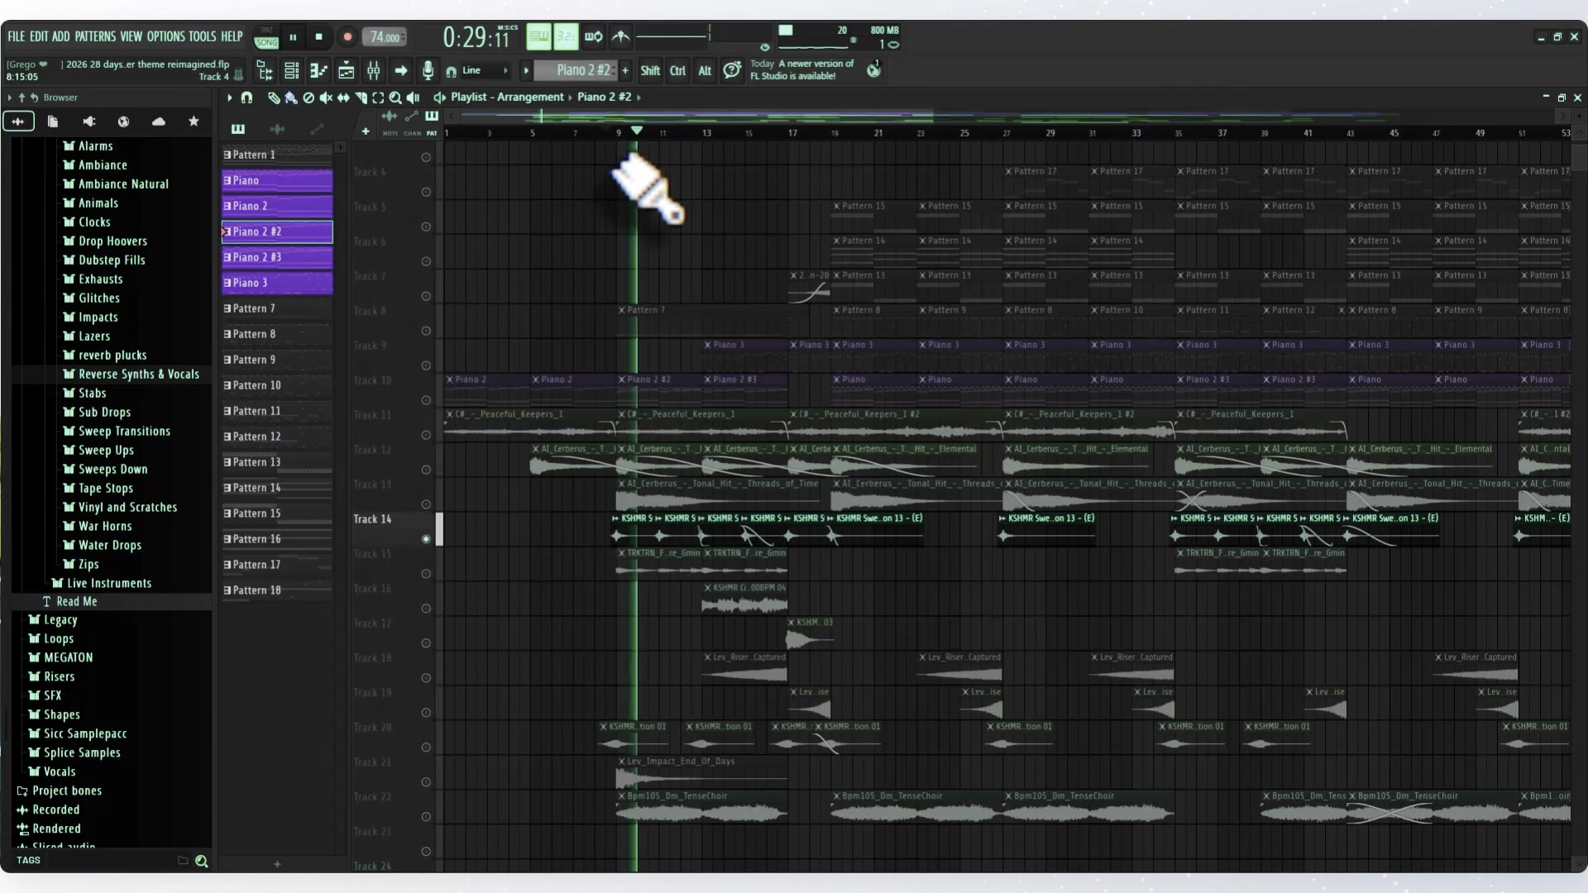
{"action": "key", "text": "space"}
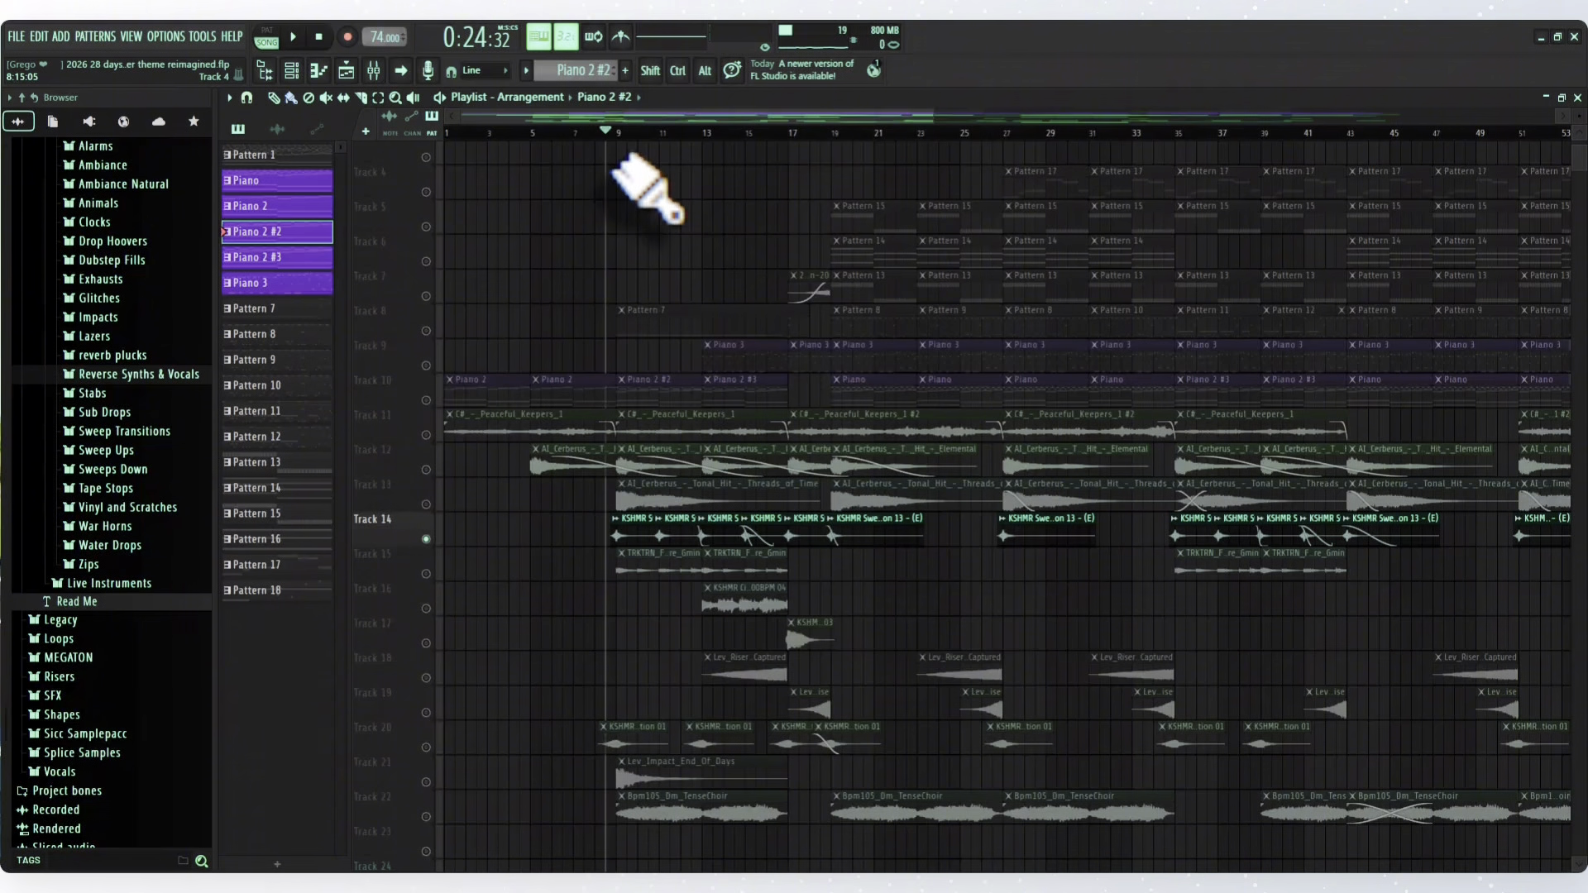
- Solo the texture clips on Track 15, play them from bar 9, and unmute all the playlist tracks
{"action": "left_click", "coordinate": [427, 576]}
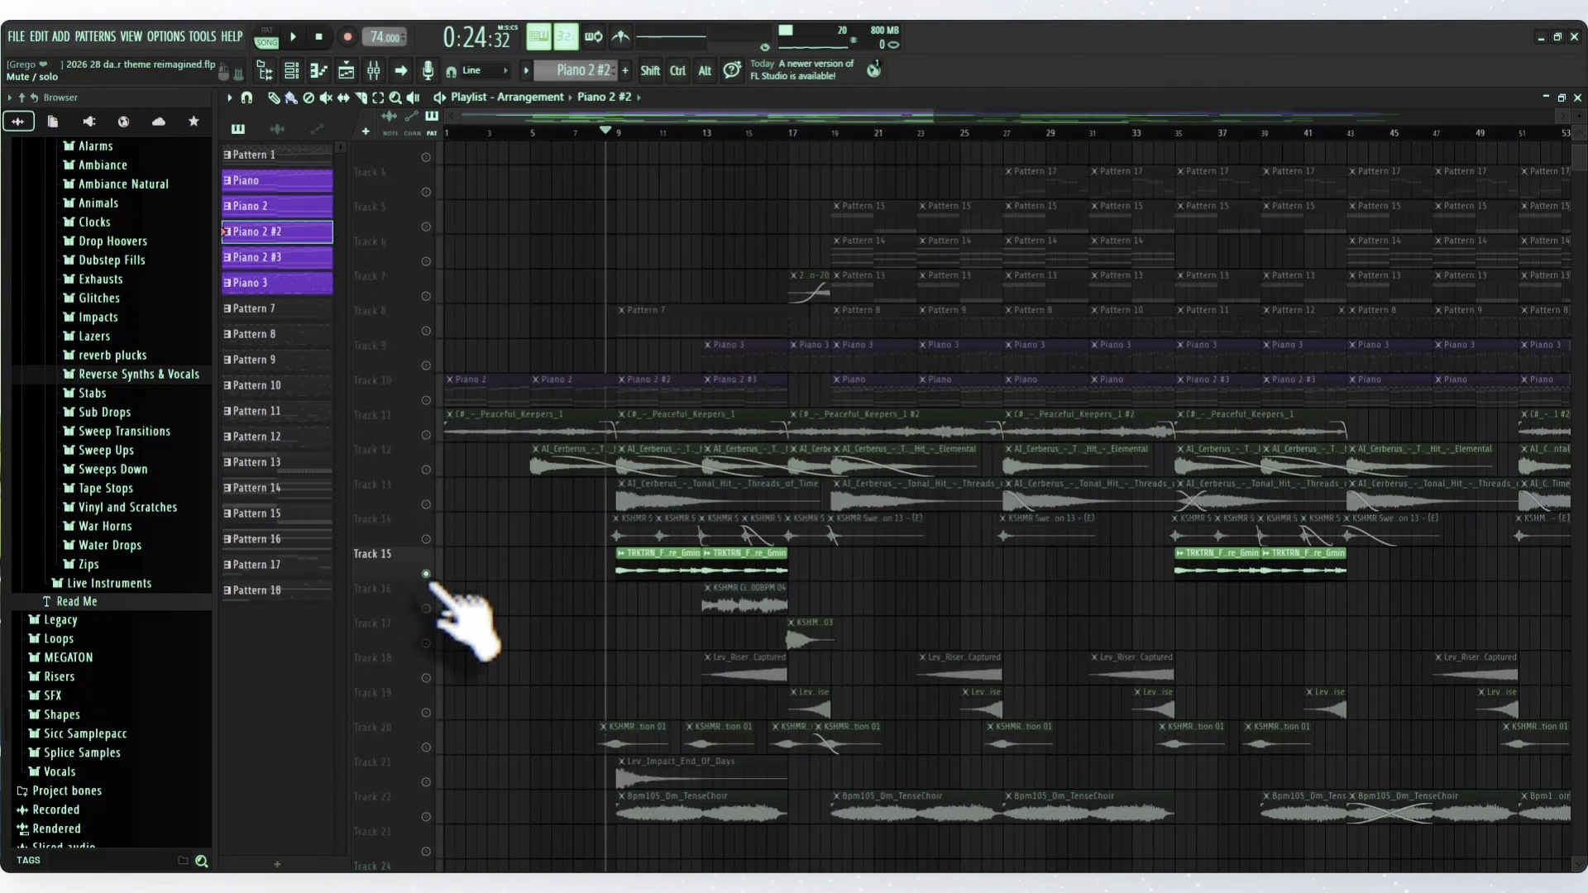
{"action": "left_click", "coordinate": [620, 134]}
{"action": "key", "text": "space"}
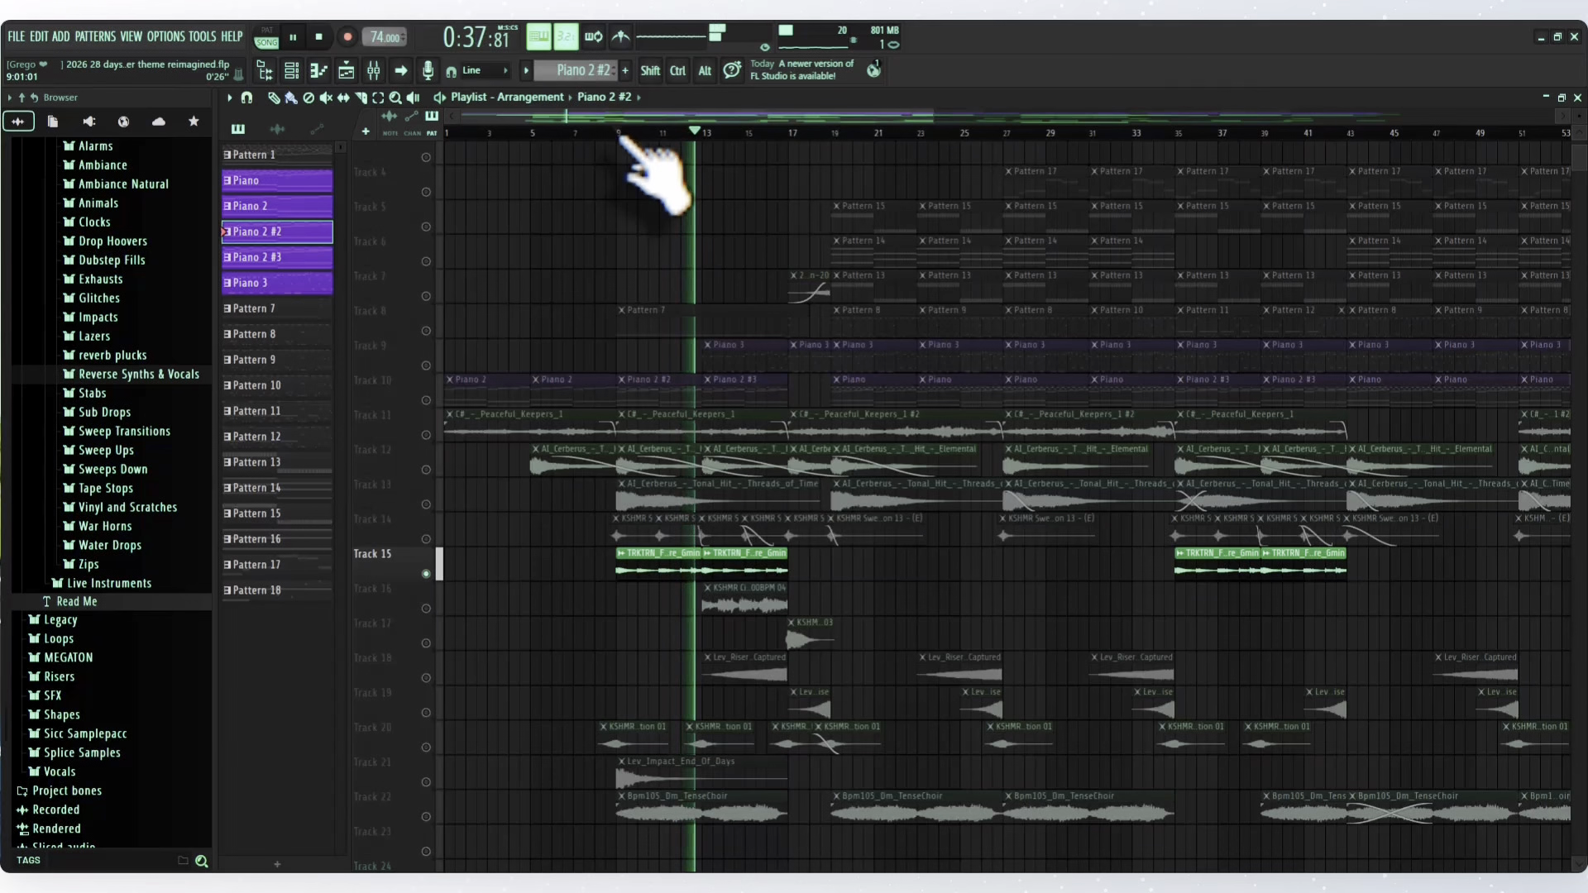
{"action": "key", "text": "space"}
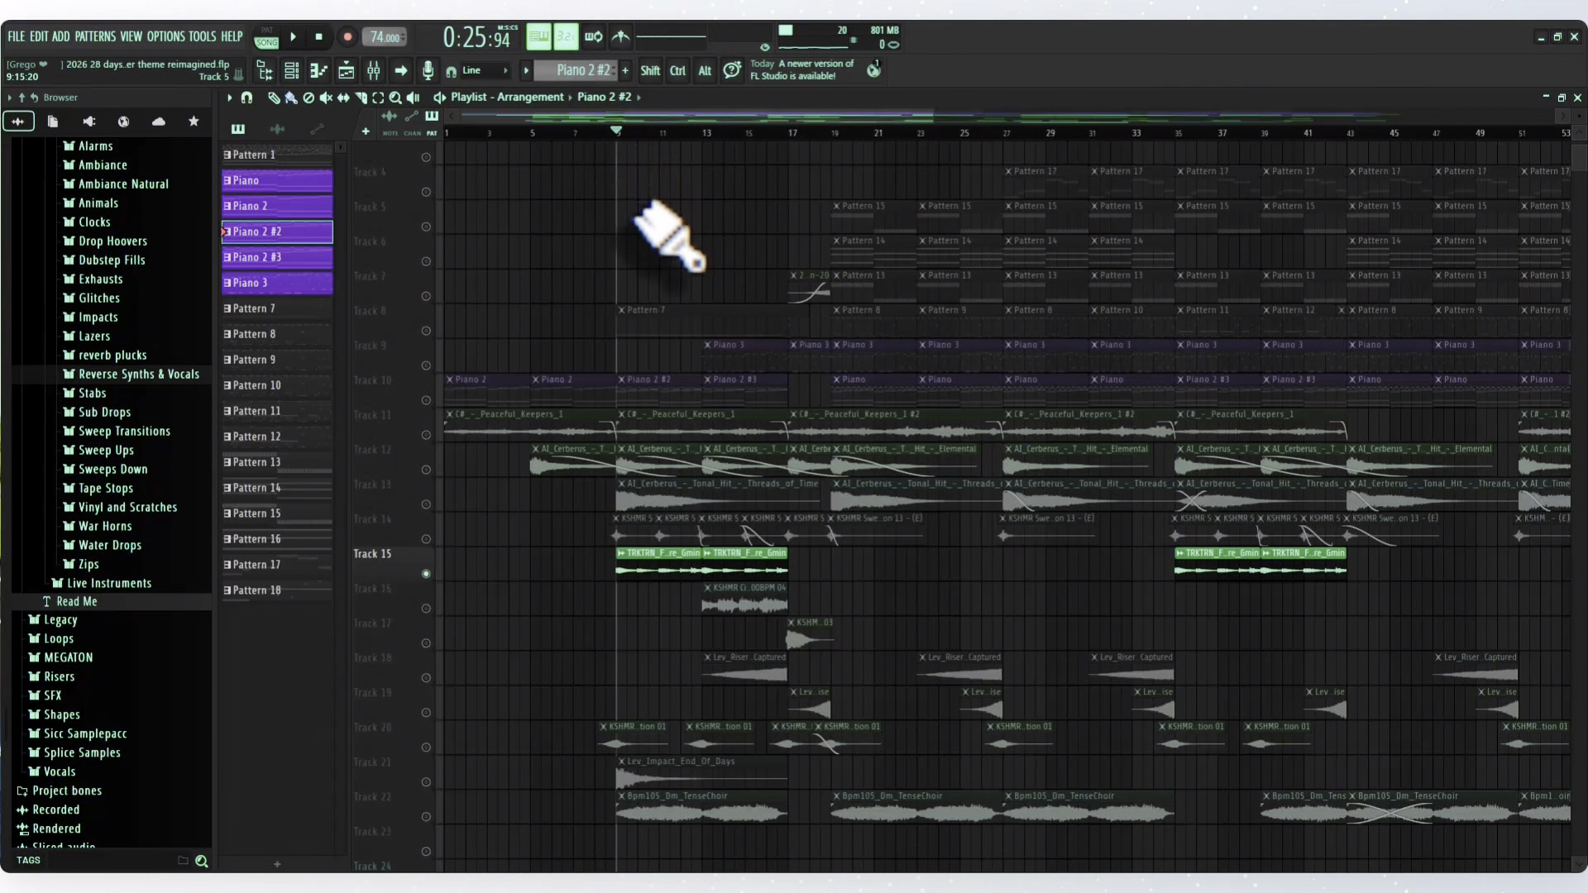
{"action": "left_click", "coordinate": [426, 574], "text": "ctrl"}
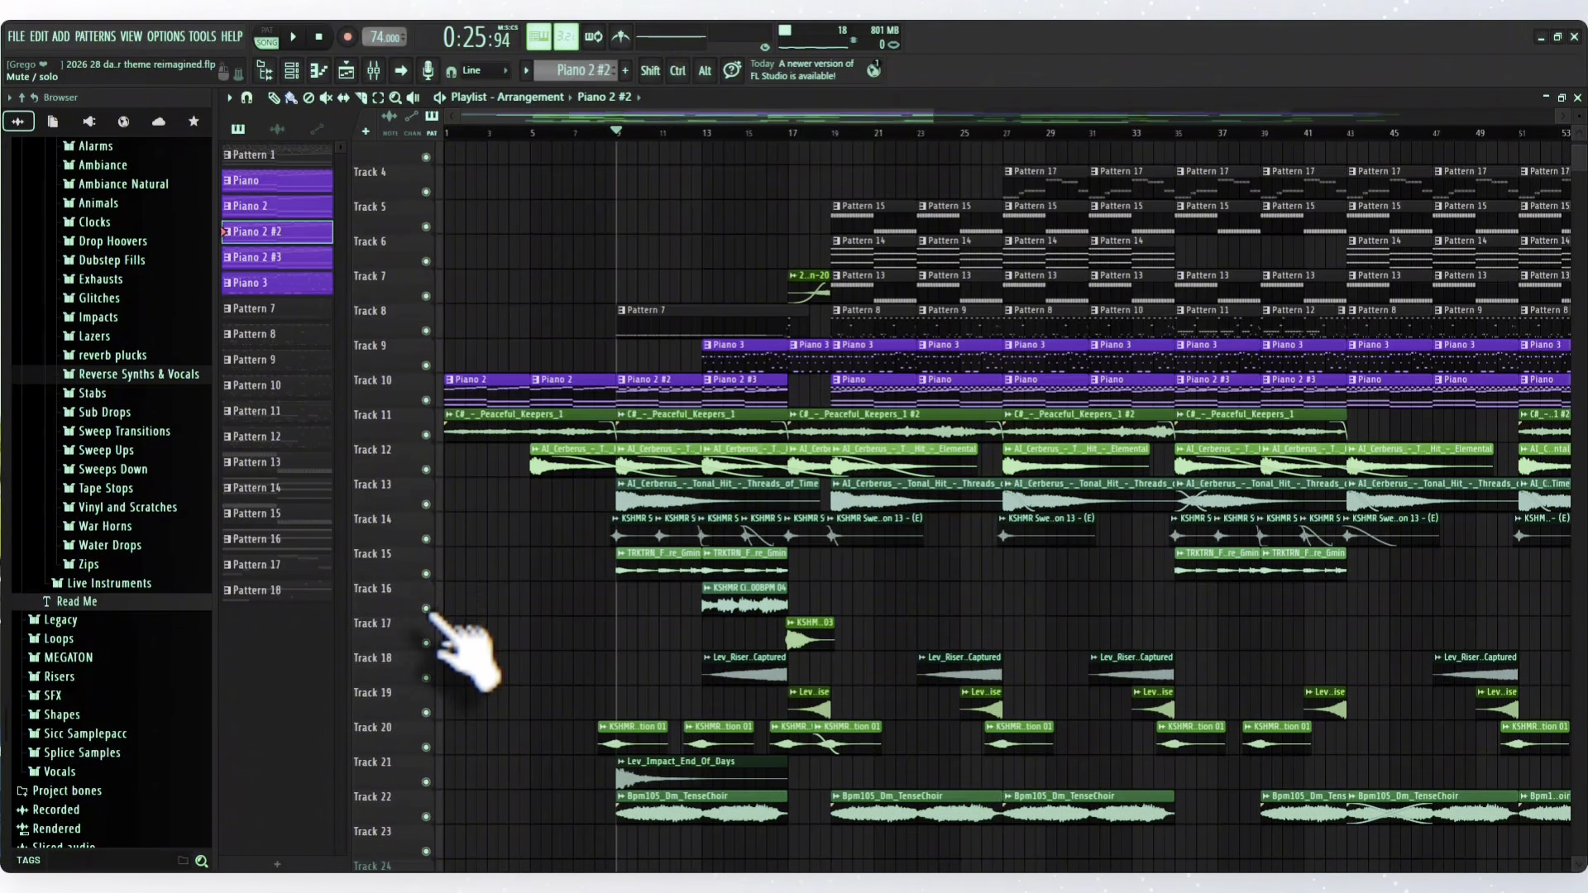
- Solo the KSHMR cinematic drums clip on Track 16 and play it from bar 13
{"action": "left_click", "coordinate": [426, 609], "text": "ctrl"}
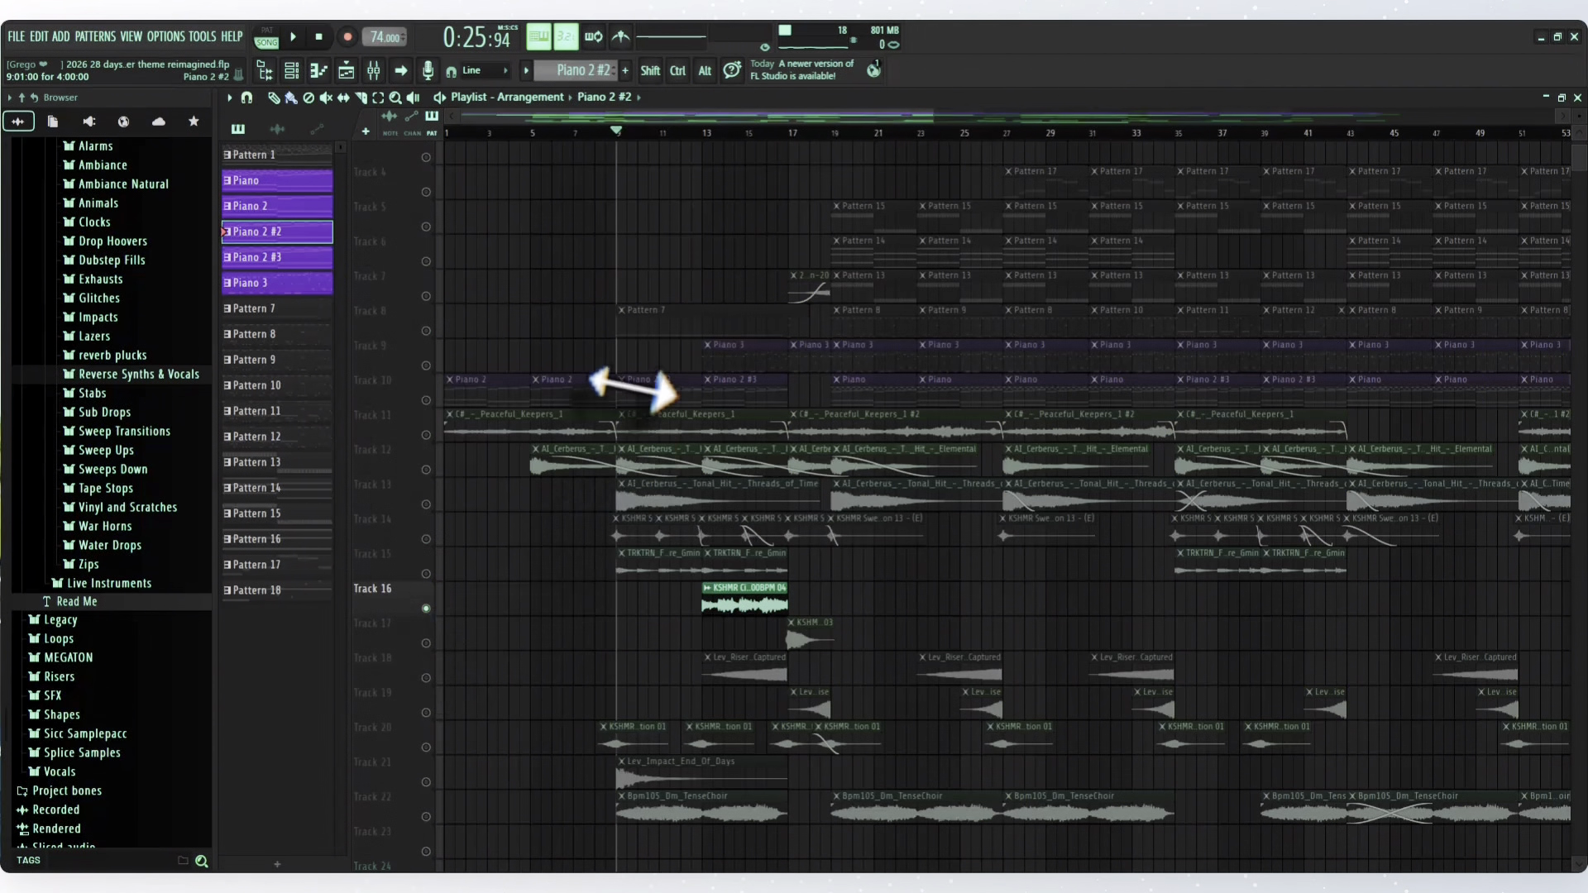
{"action": "left_click", "coordinate": [708, 134]}
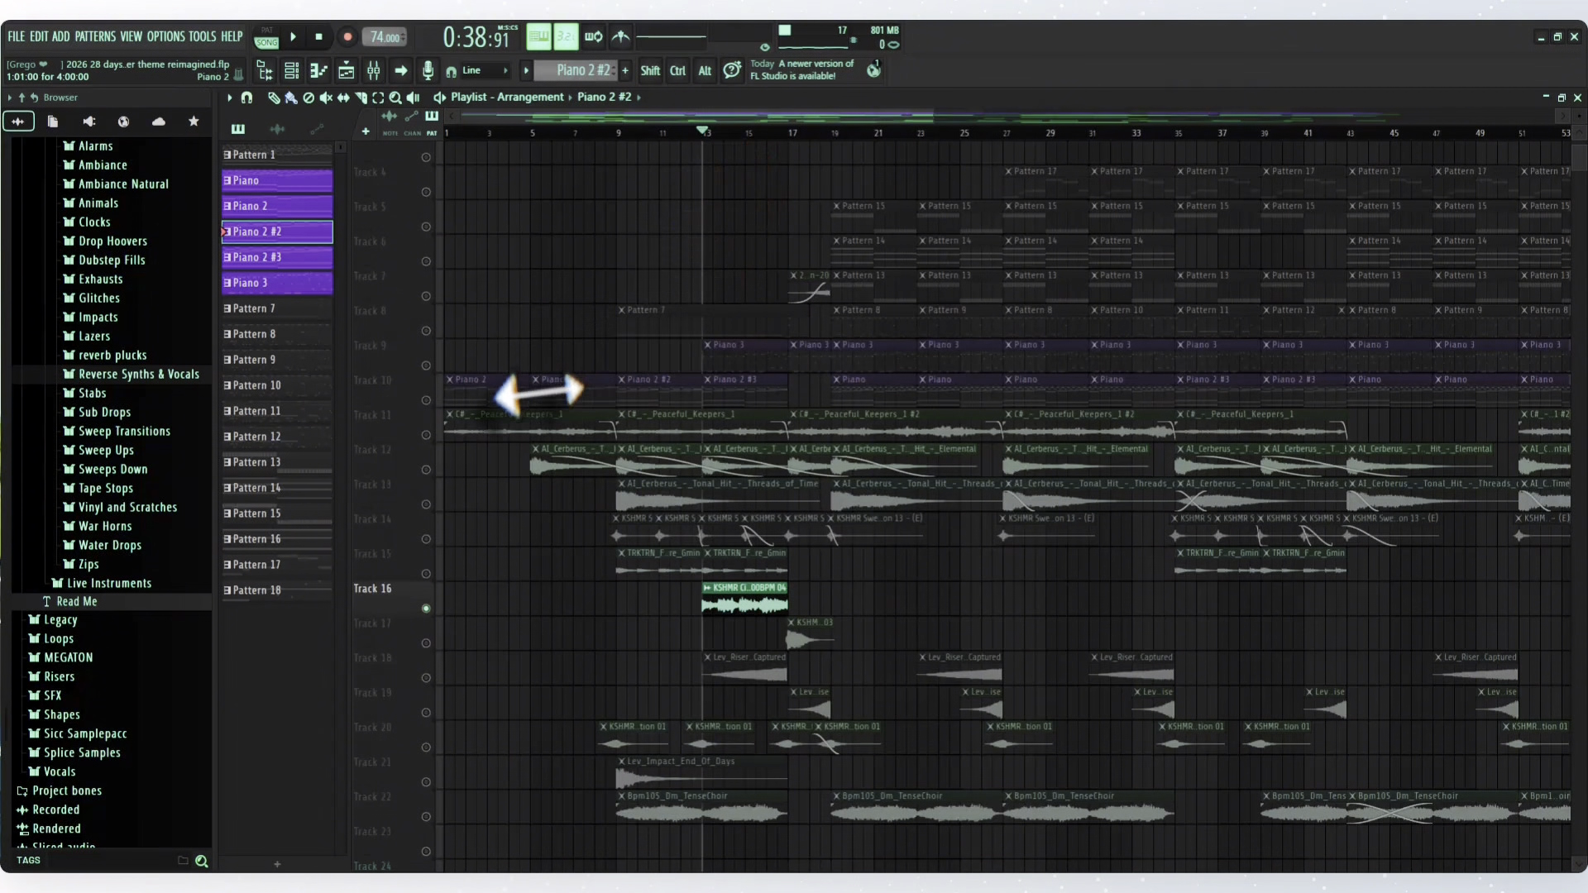
{"action": "key", "text": "space"}
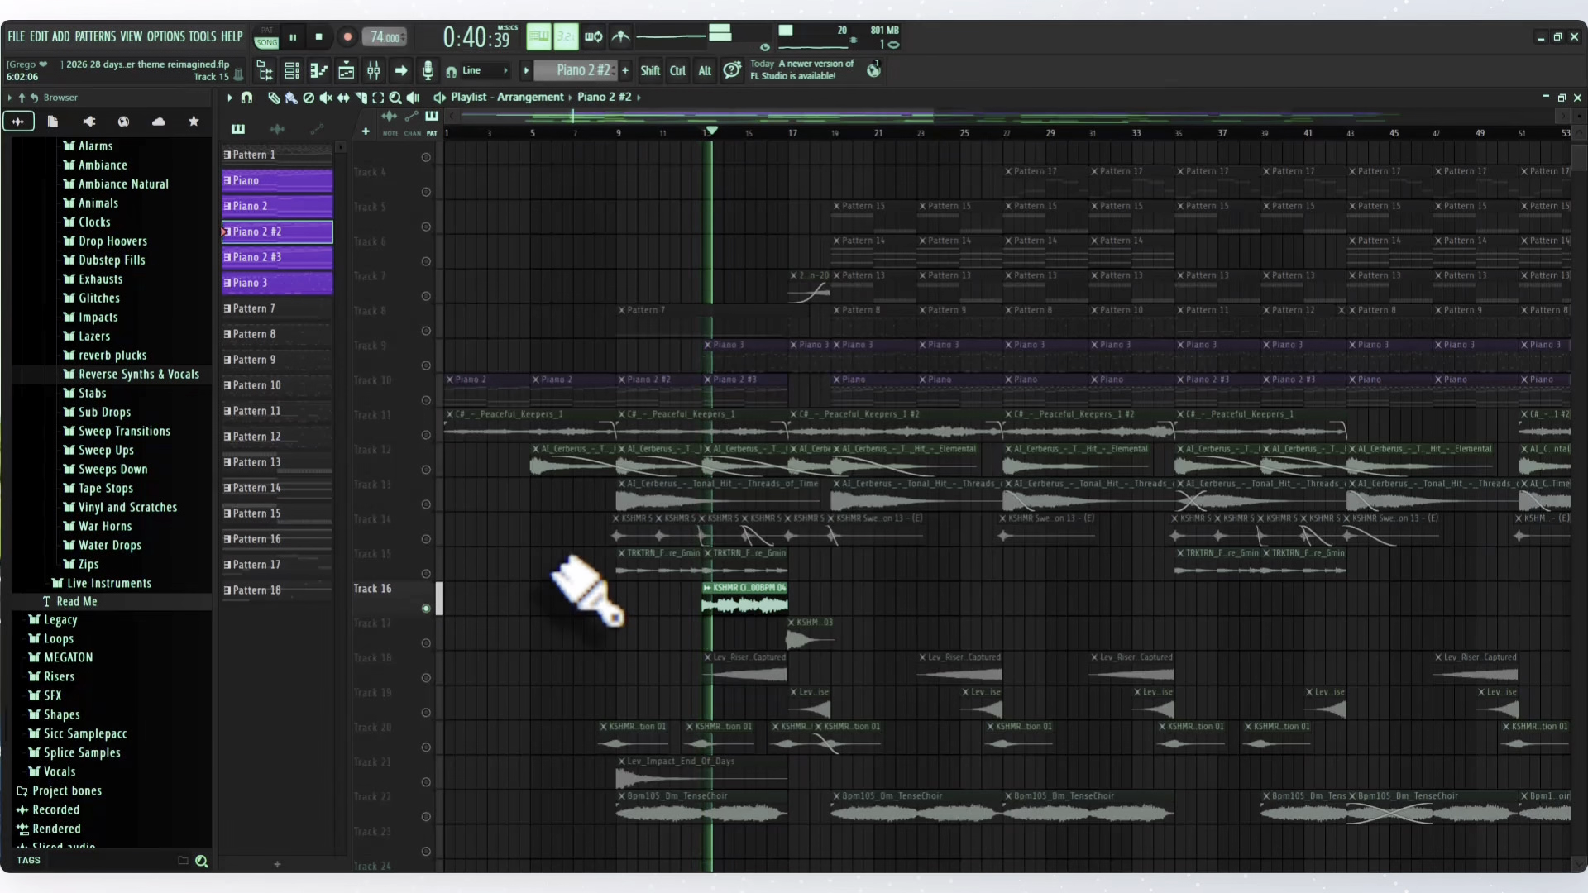
{"action": "key", "text": "space"}
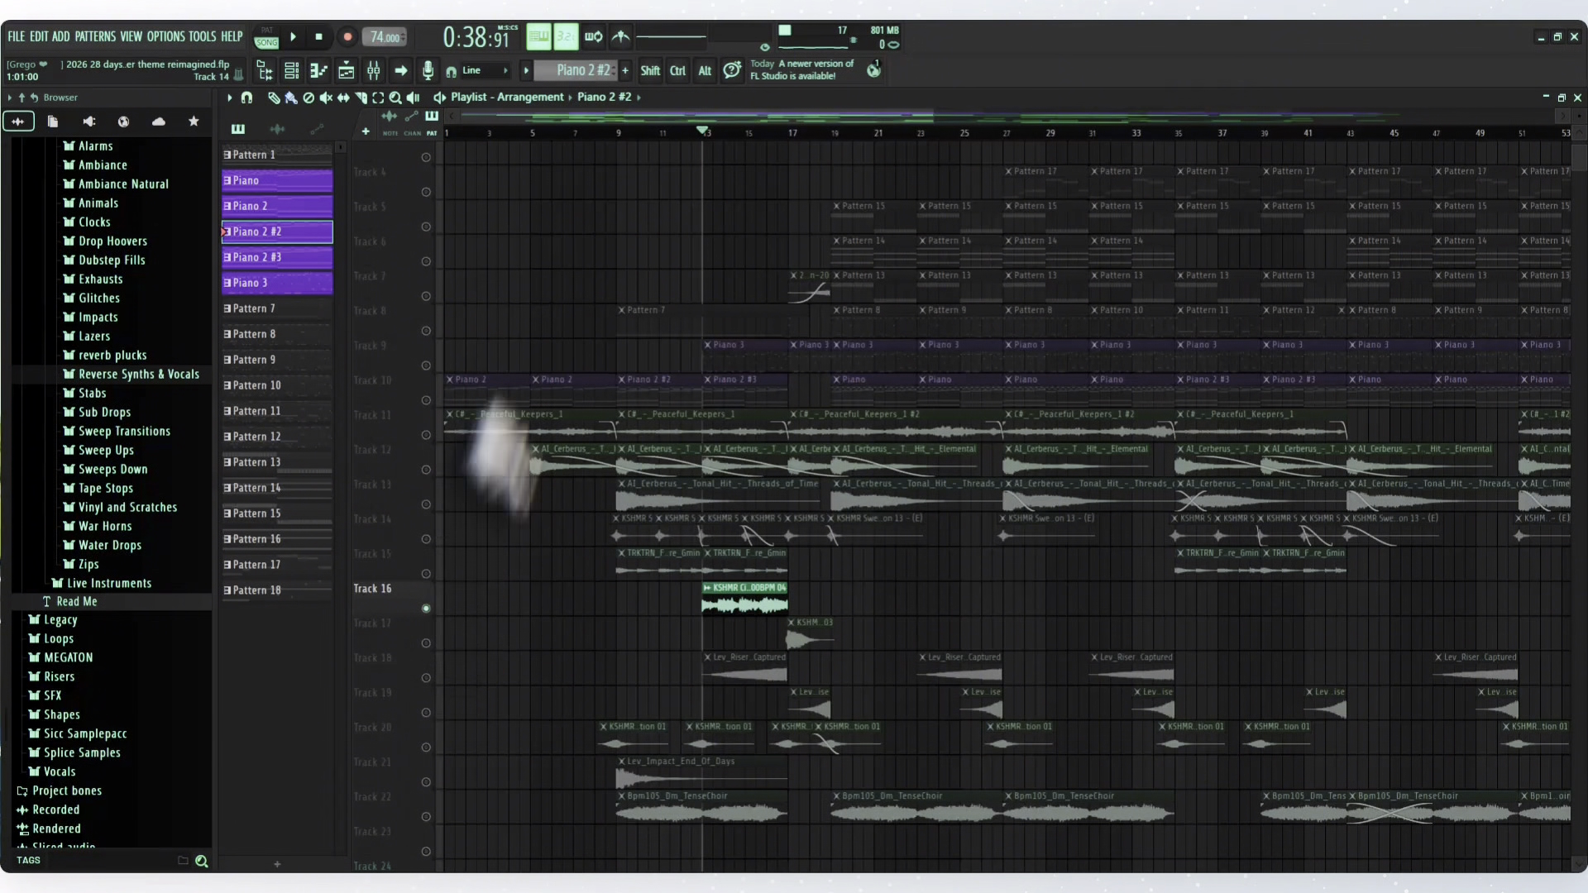
- Solo the Piano 3 patterns on Track 9 and audition them from bar 13
{"action": "left_click", "coordinate": [426, 365], "text": "ctrl"}
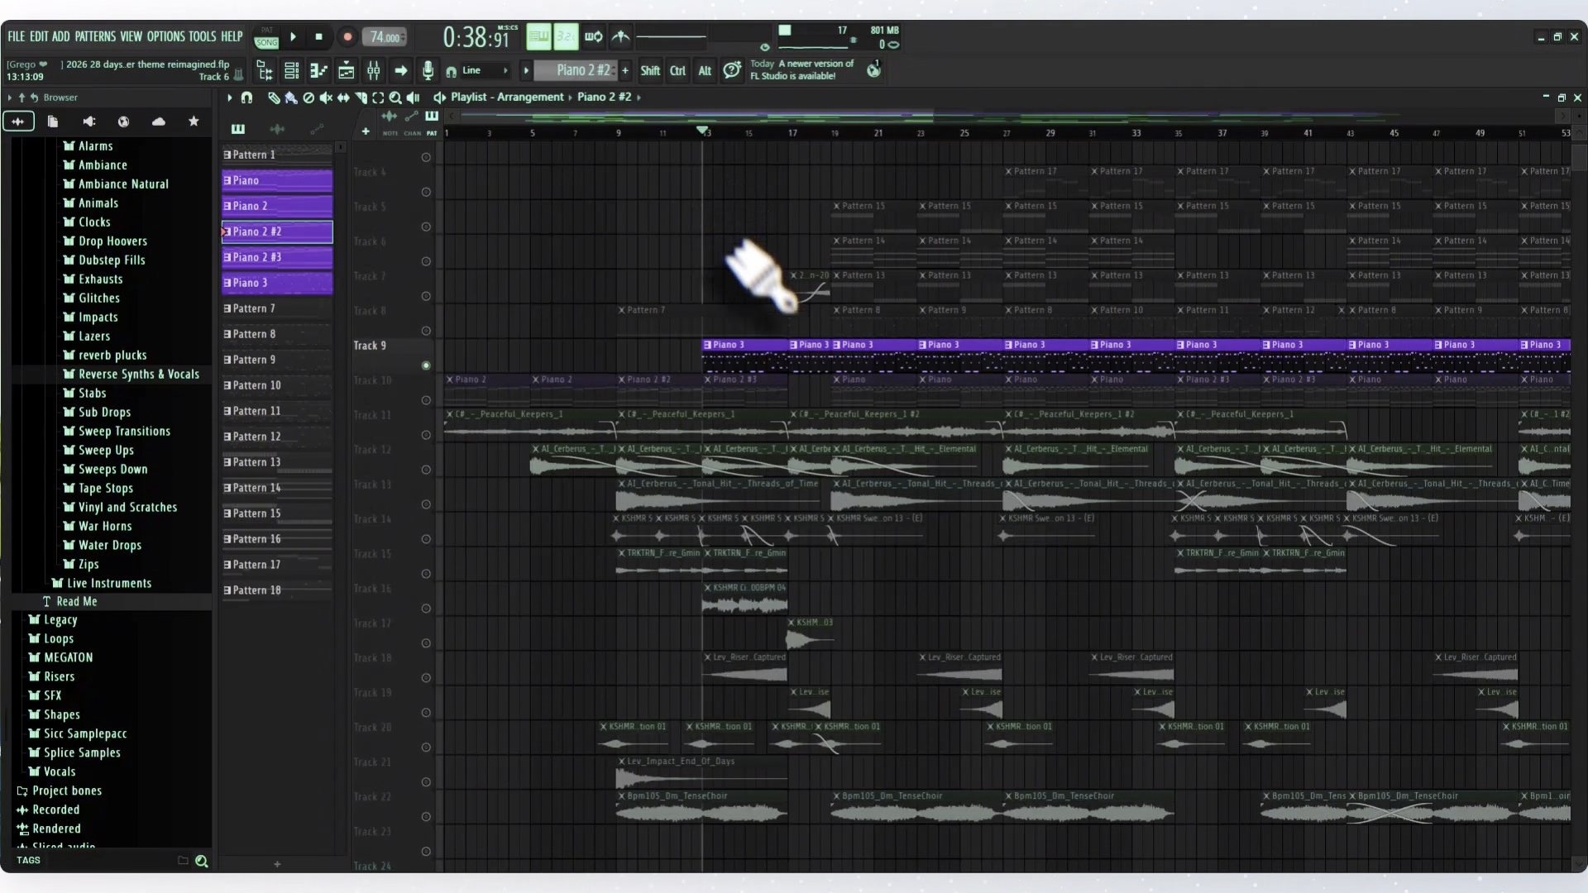
{"action": "key", "text": "space"}
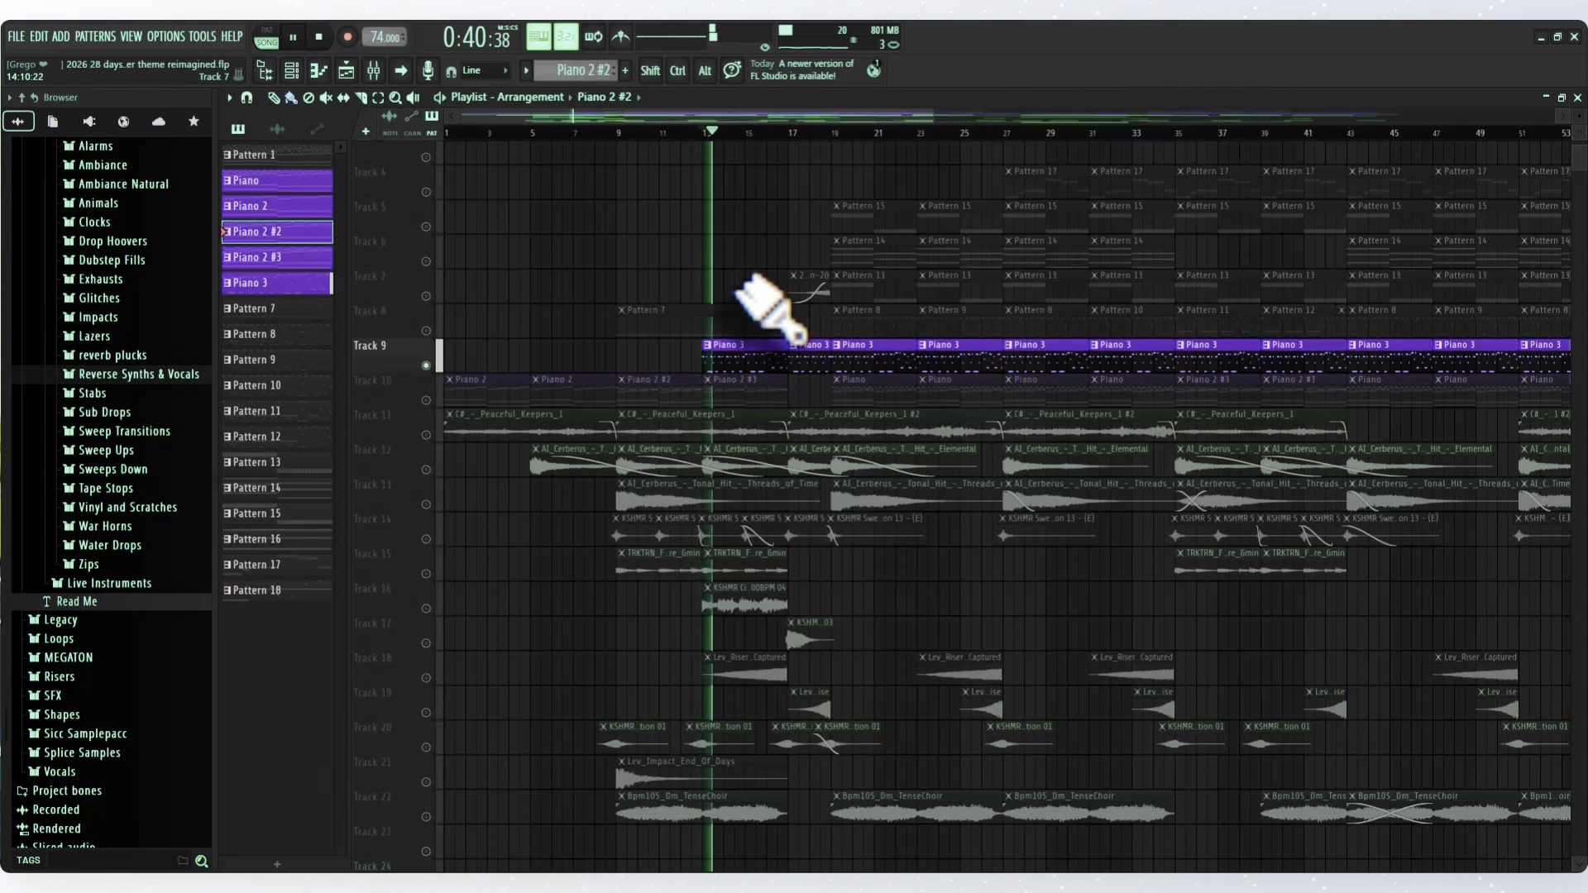
{"action": "key", "text": "space"}
- Unmute Track 10 alongside Track 9, play both piano parts together from bar 13, and reset the playhead to the song start
{"action": "left_click", "coordinate": [426, 401]}
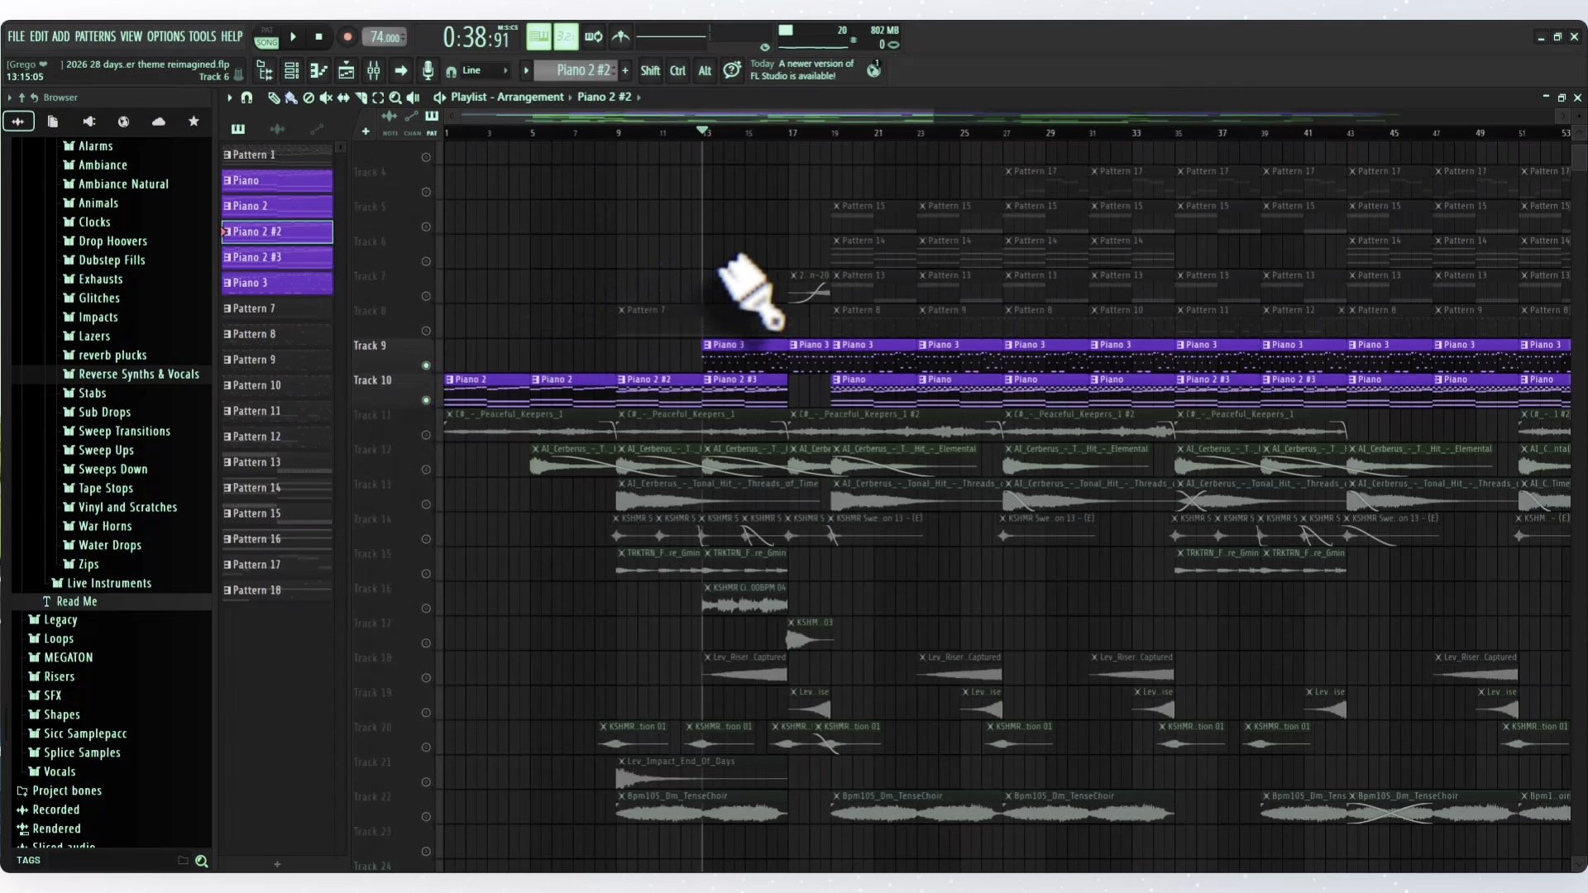
{"action": "key", "text": "space"}
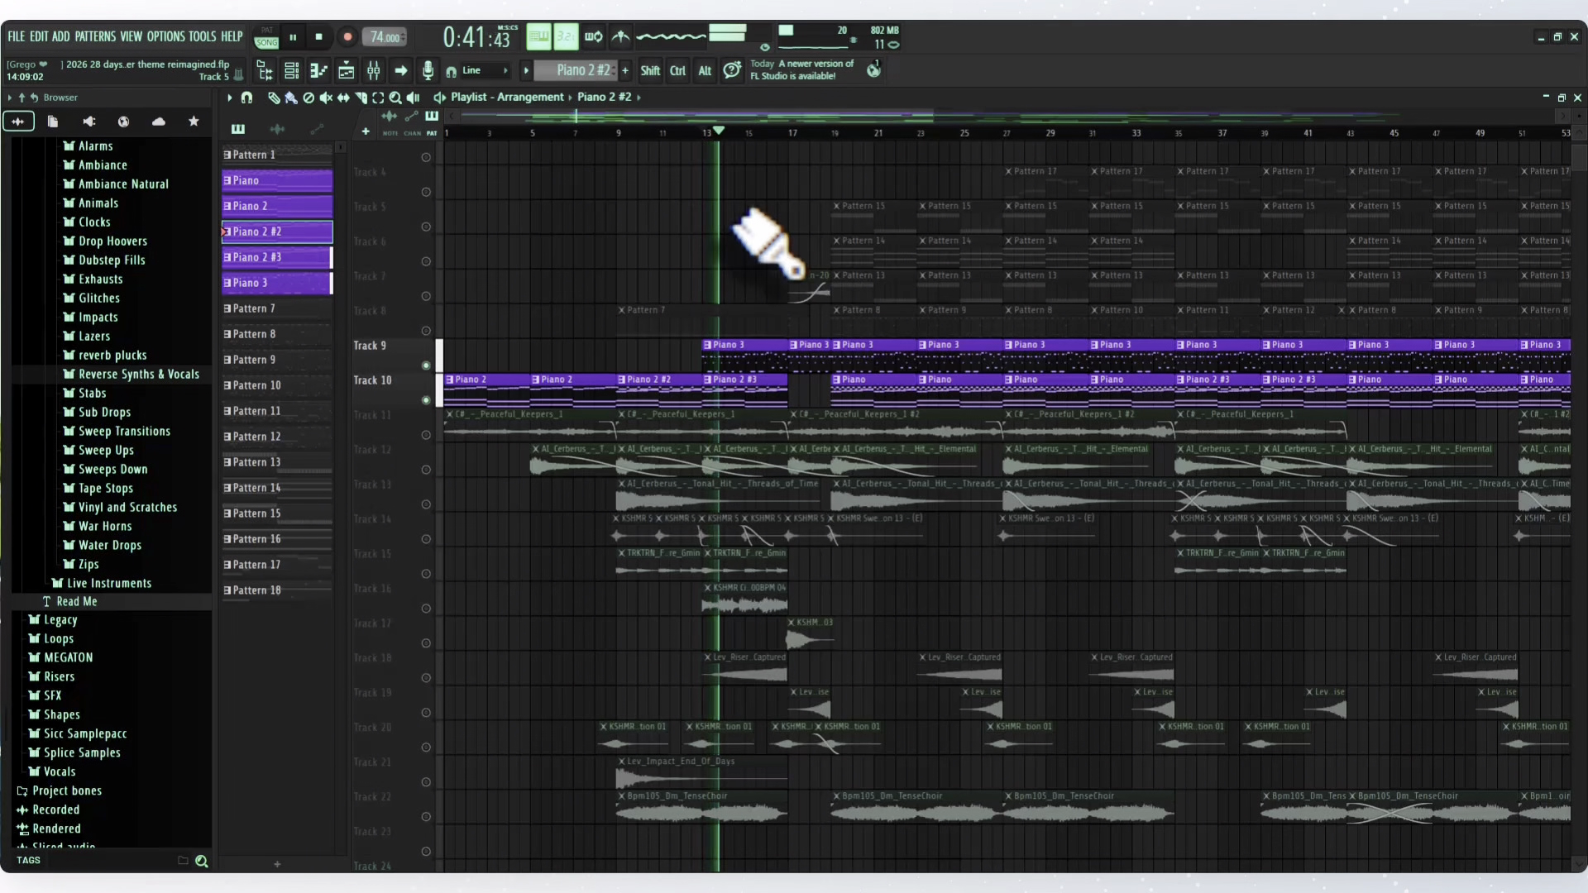
{"action": "key", "text": "space"}
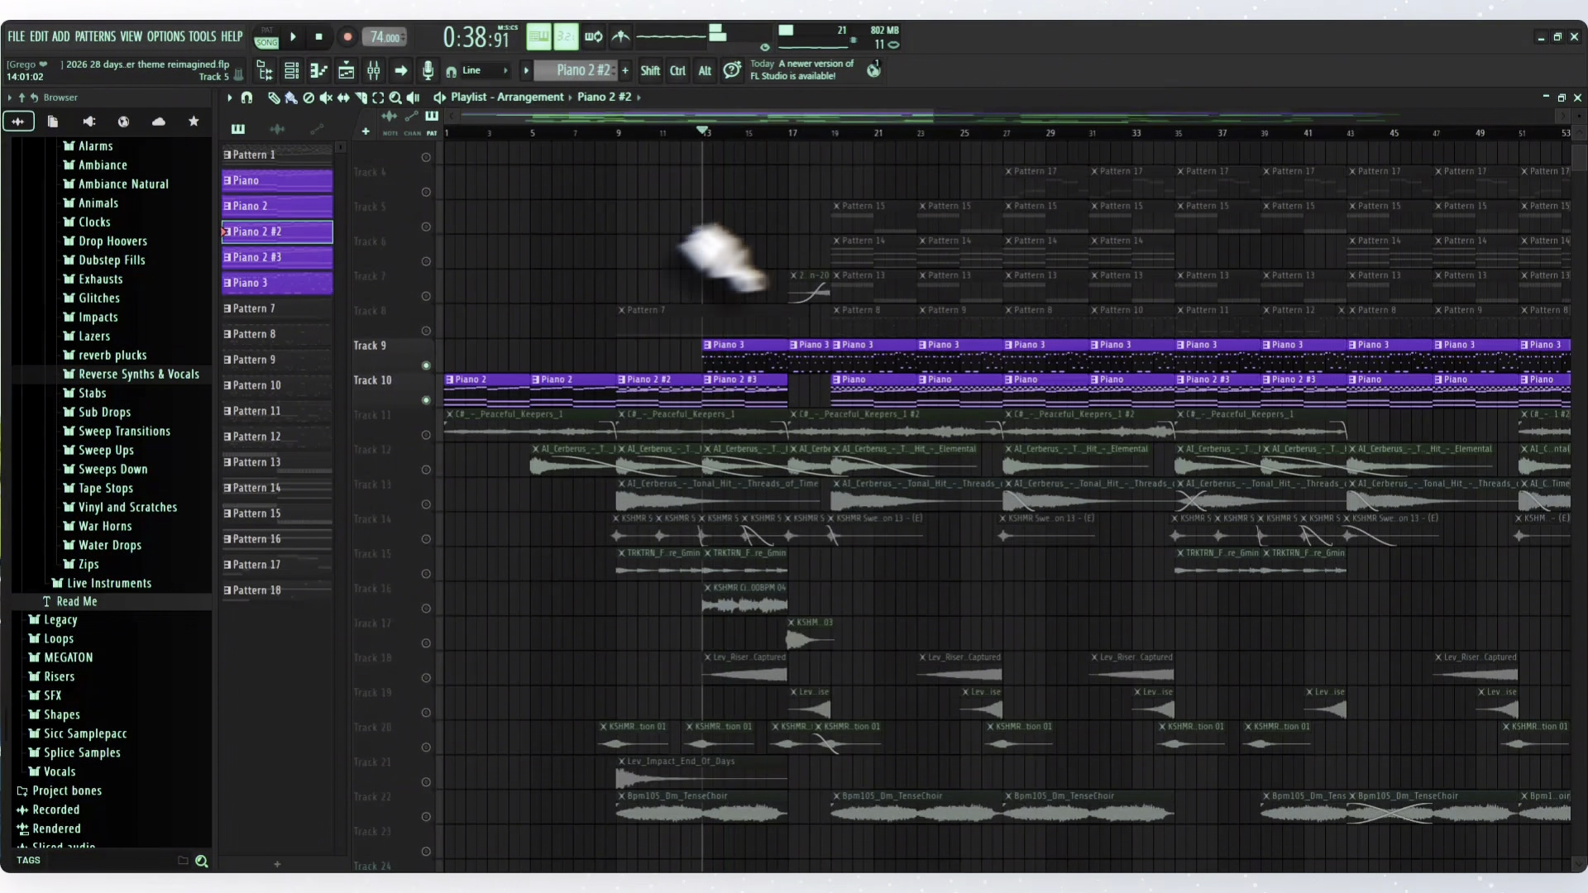
{"action": "left_click", "coordinate": [329, 41]}
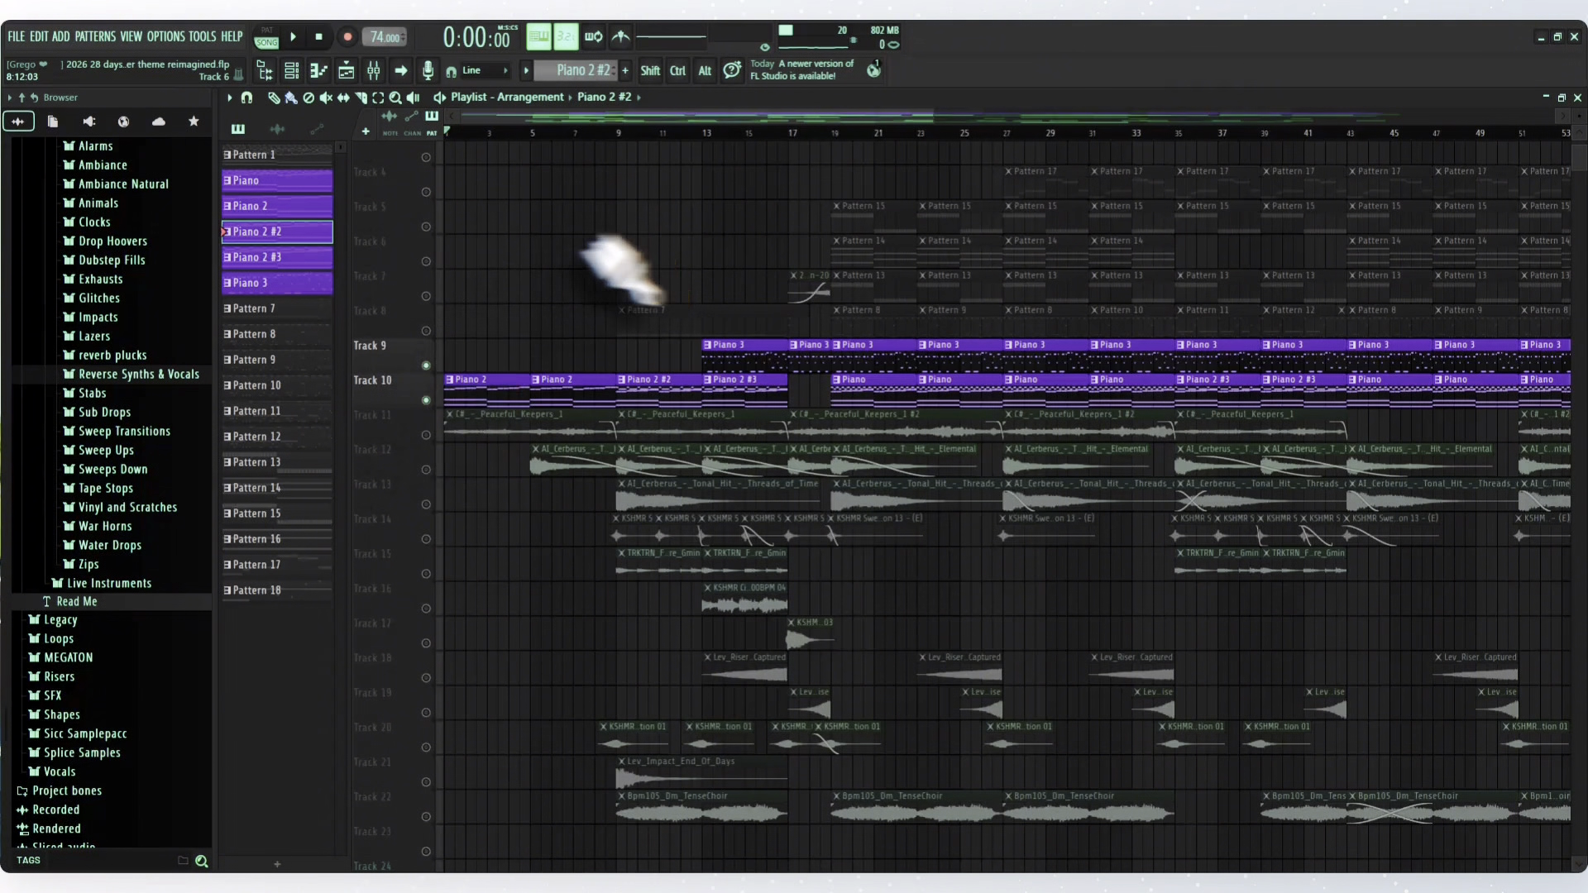
- Solo Track 8 and play Pattern 7 from bar 9
{"action": "left_click", "coordinate": [427, 302], "text": "ctrl"}
{"action": "left_click", "coordinate": [427, 302], "text": "ctrl"}
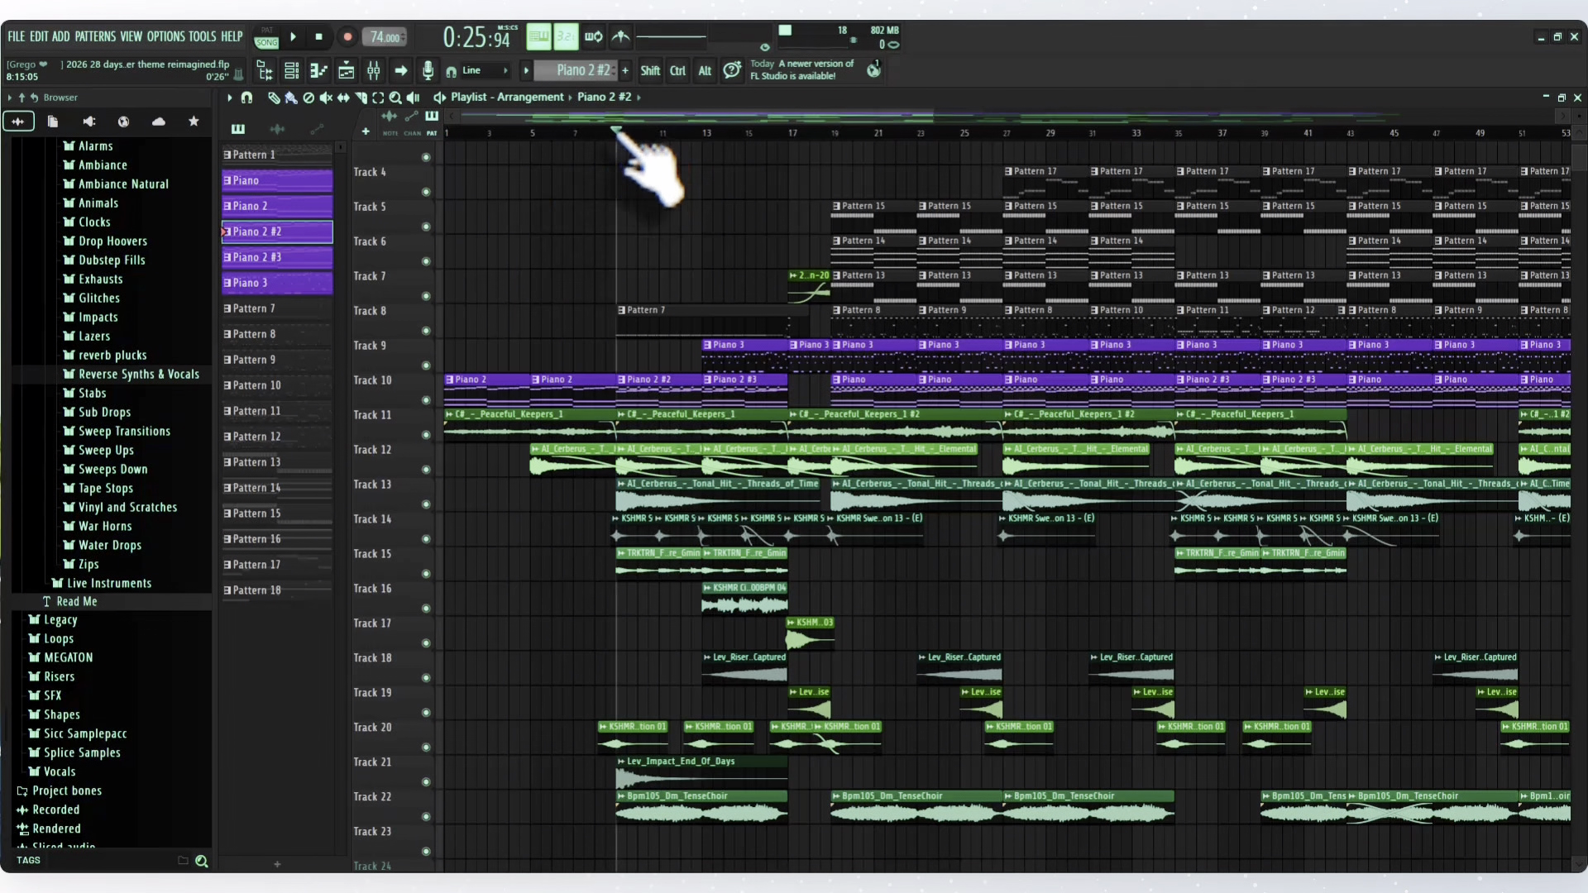
{"action": "left_click", "coordinate": [426, 331], "text": "ctrl"}
{"action": "key", "text": "space"}
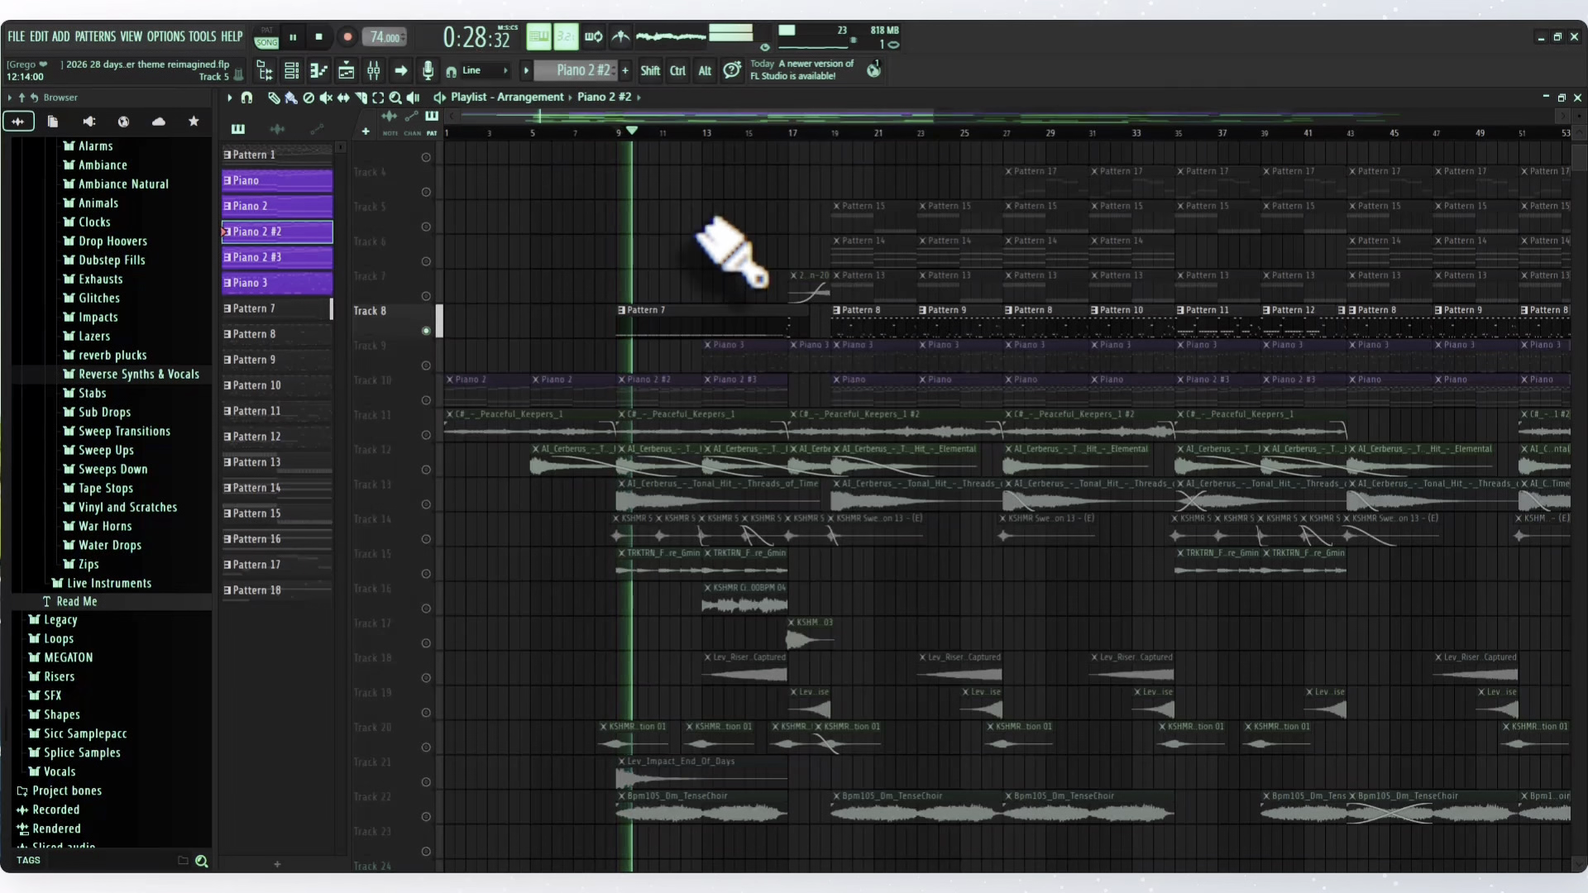
{"action": "key", "text": "space"}
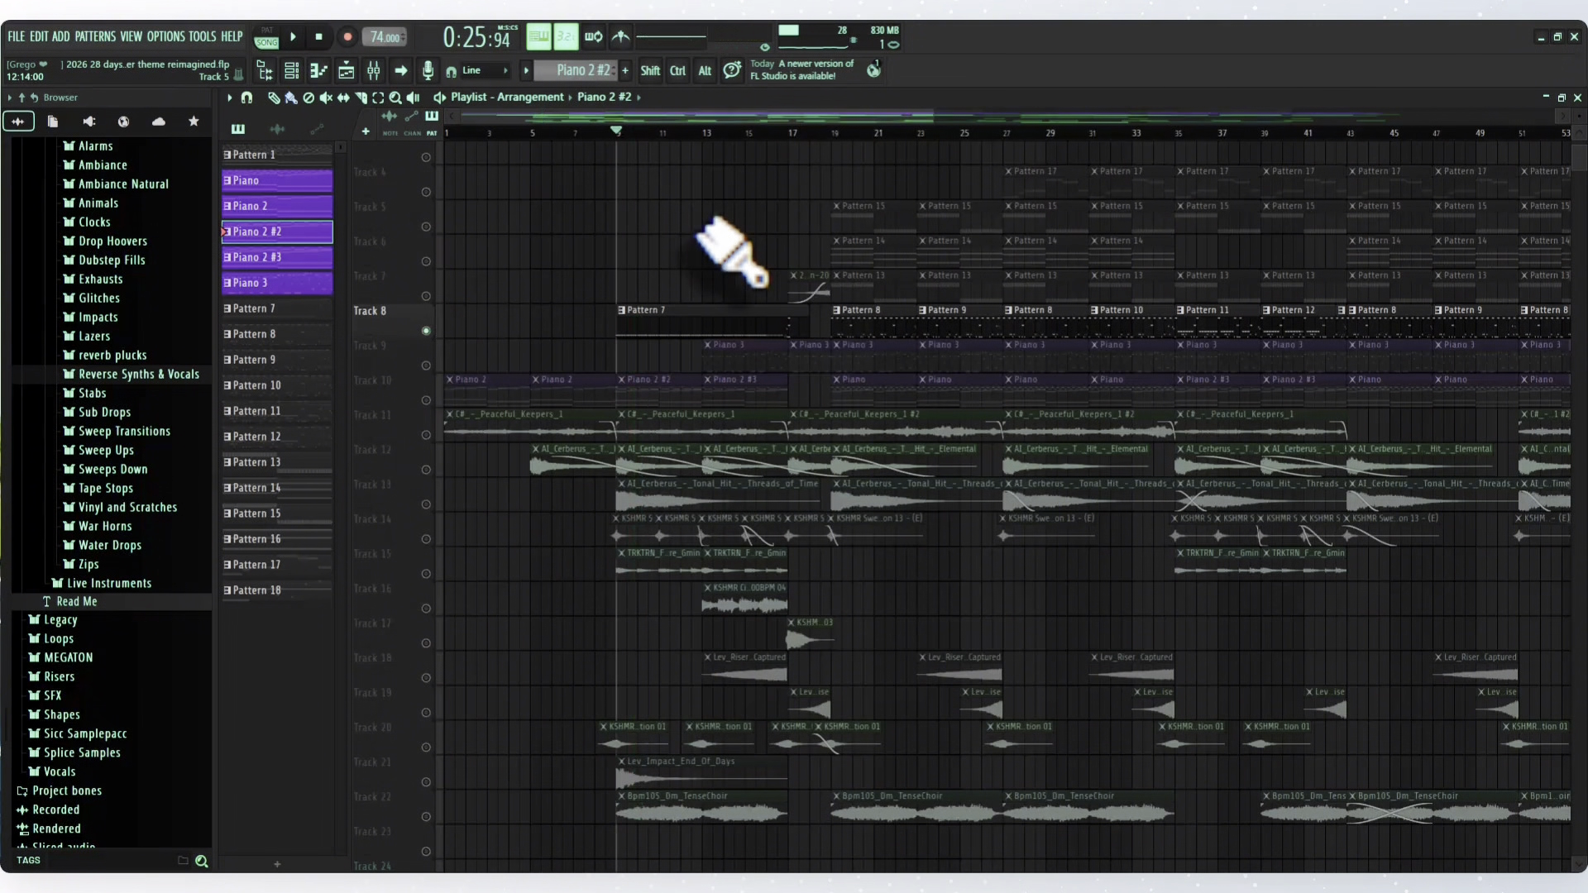
- Audition the end of Pattern 7 from just before bar 17, then return the playhead to bar 9
{"action": "left_click", "coordinate": [780, 135]}
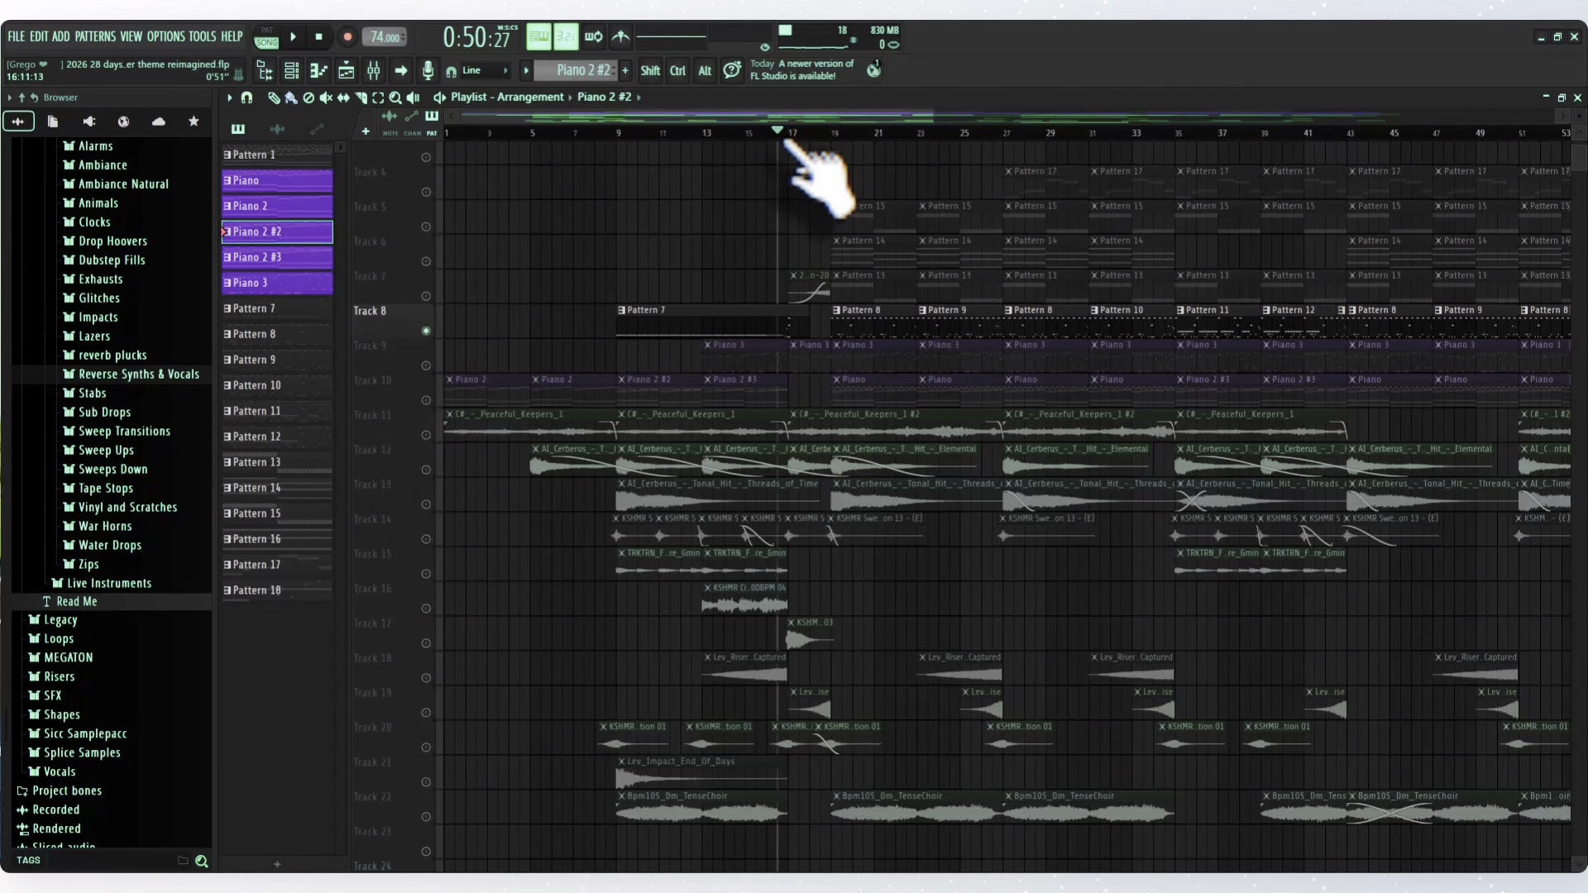
{"action": "key", "text": "space"}
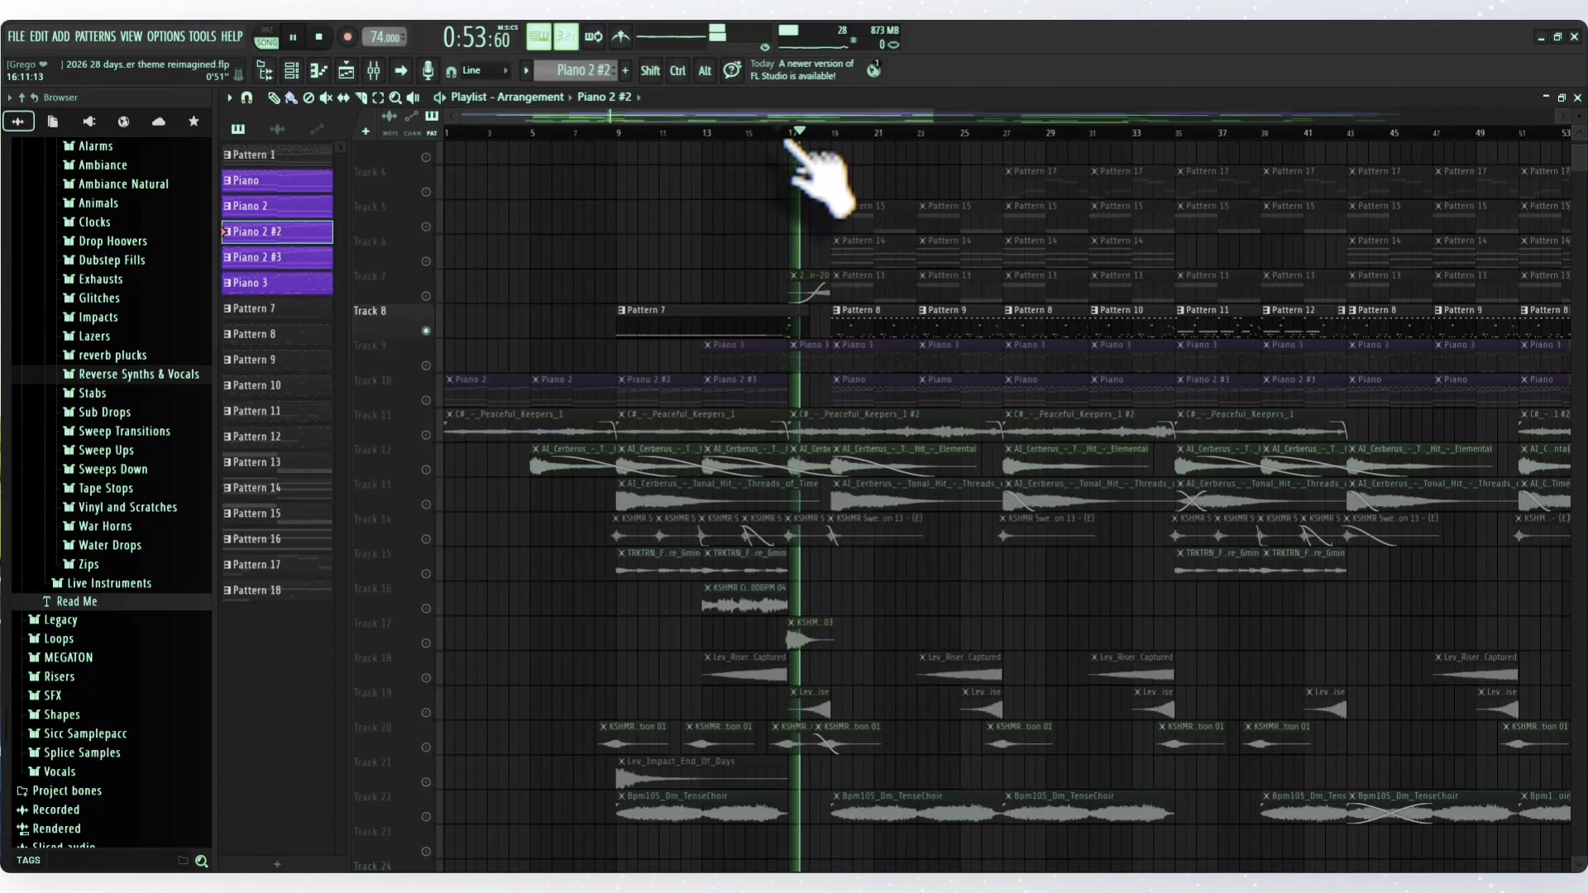
{"action": "key", "text": "space"}
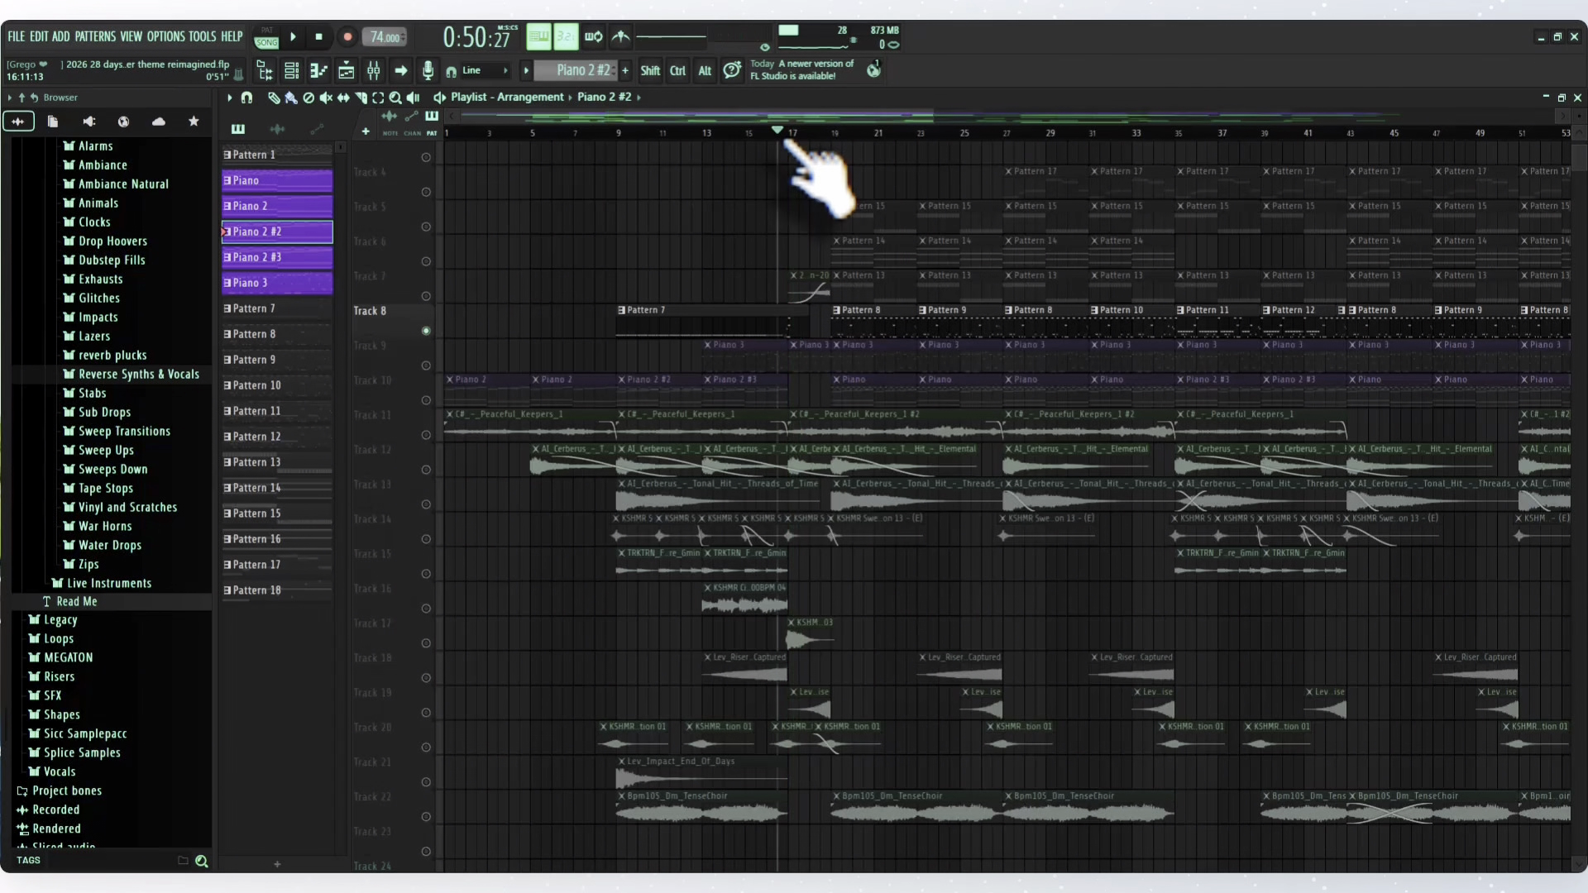
{"action": "left_click", "coordinate": [618, 134]}
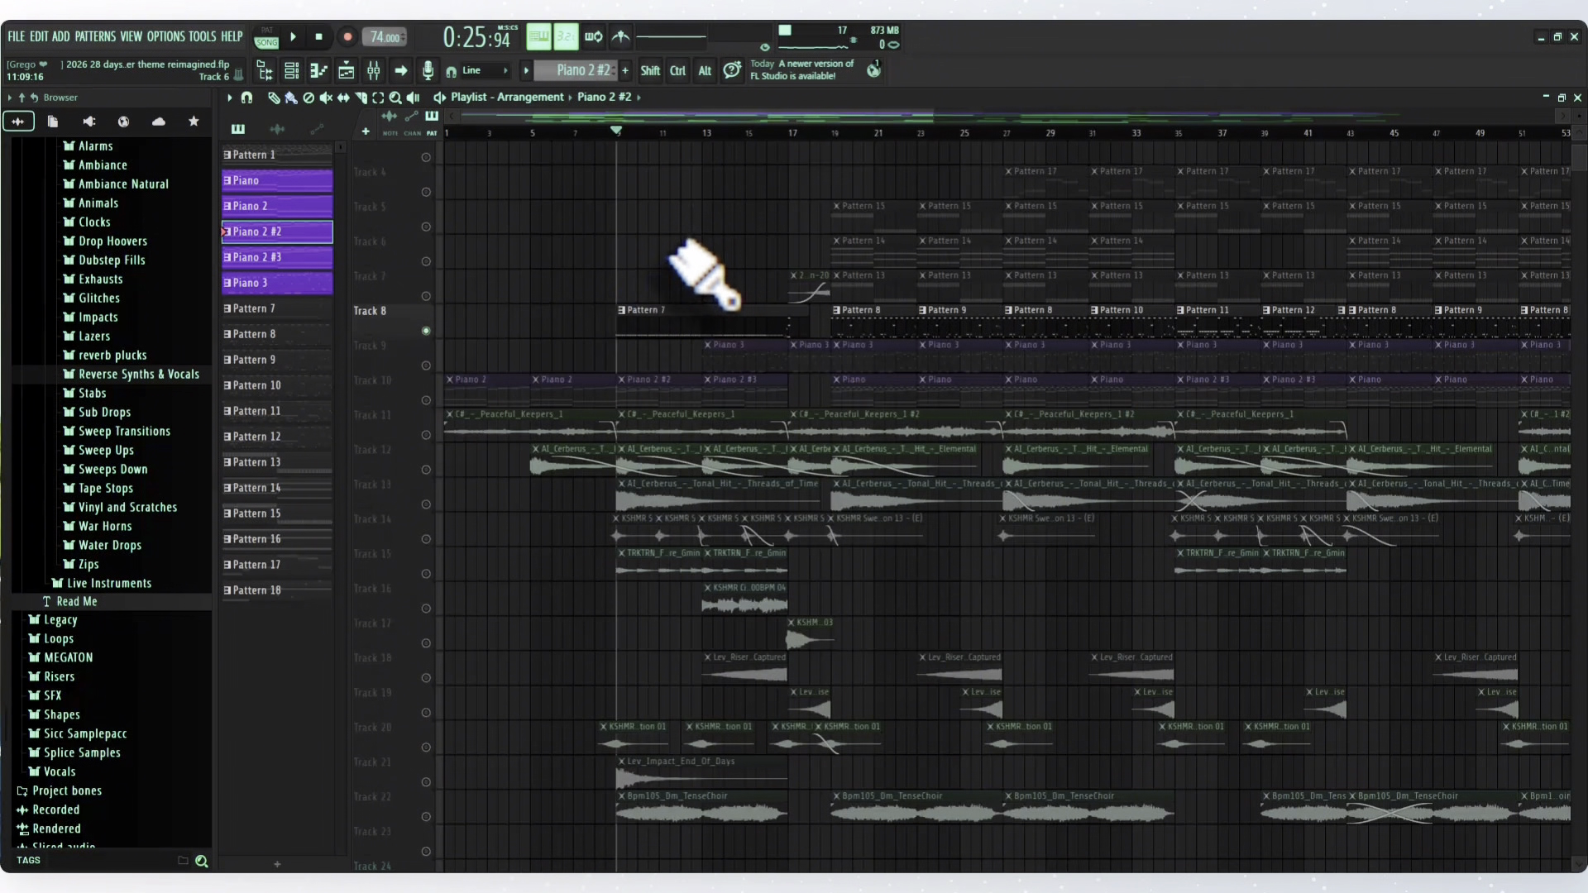
- Unmute all the playlist tracks and play the full arrangement's transition from bar 17
{"action": "scroll", "coordinate": [730, 304], "scroll_direction": "down", "scroll_amount": 4}
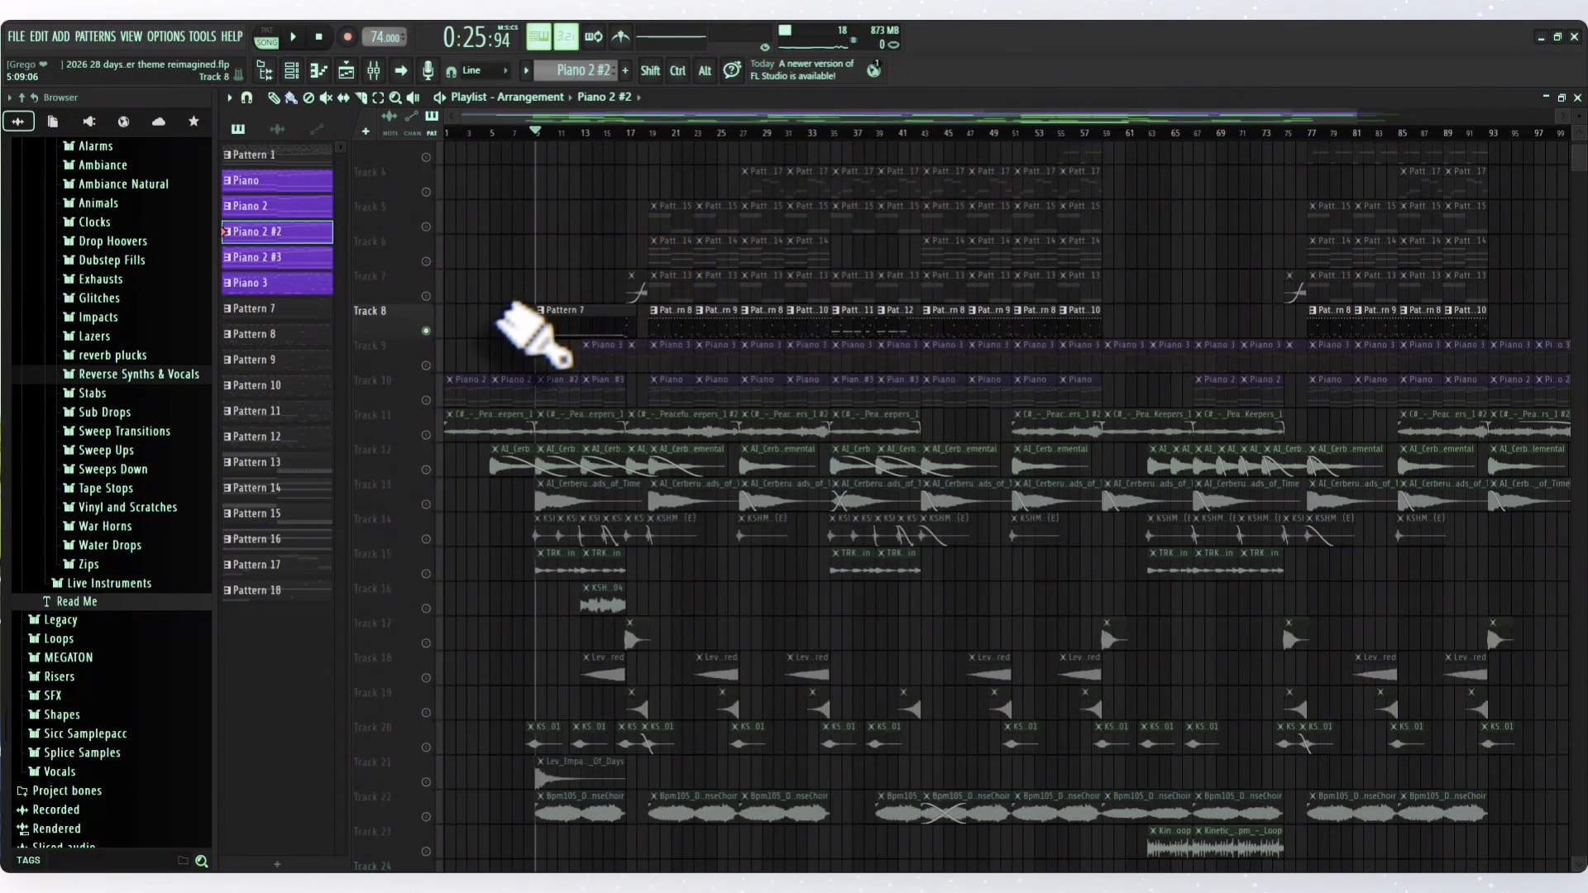
{"action": "right_click", "coordinate": [425, 330]}
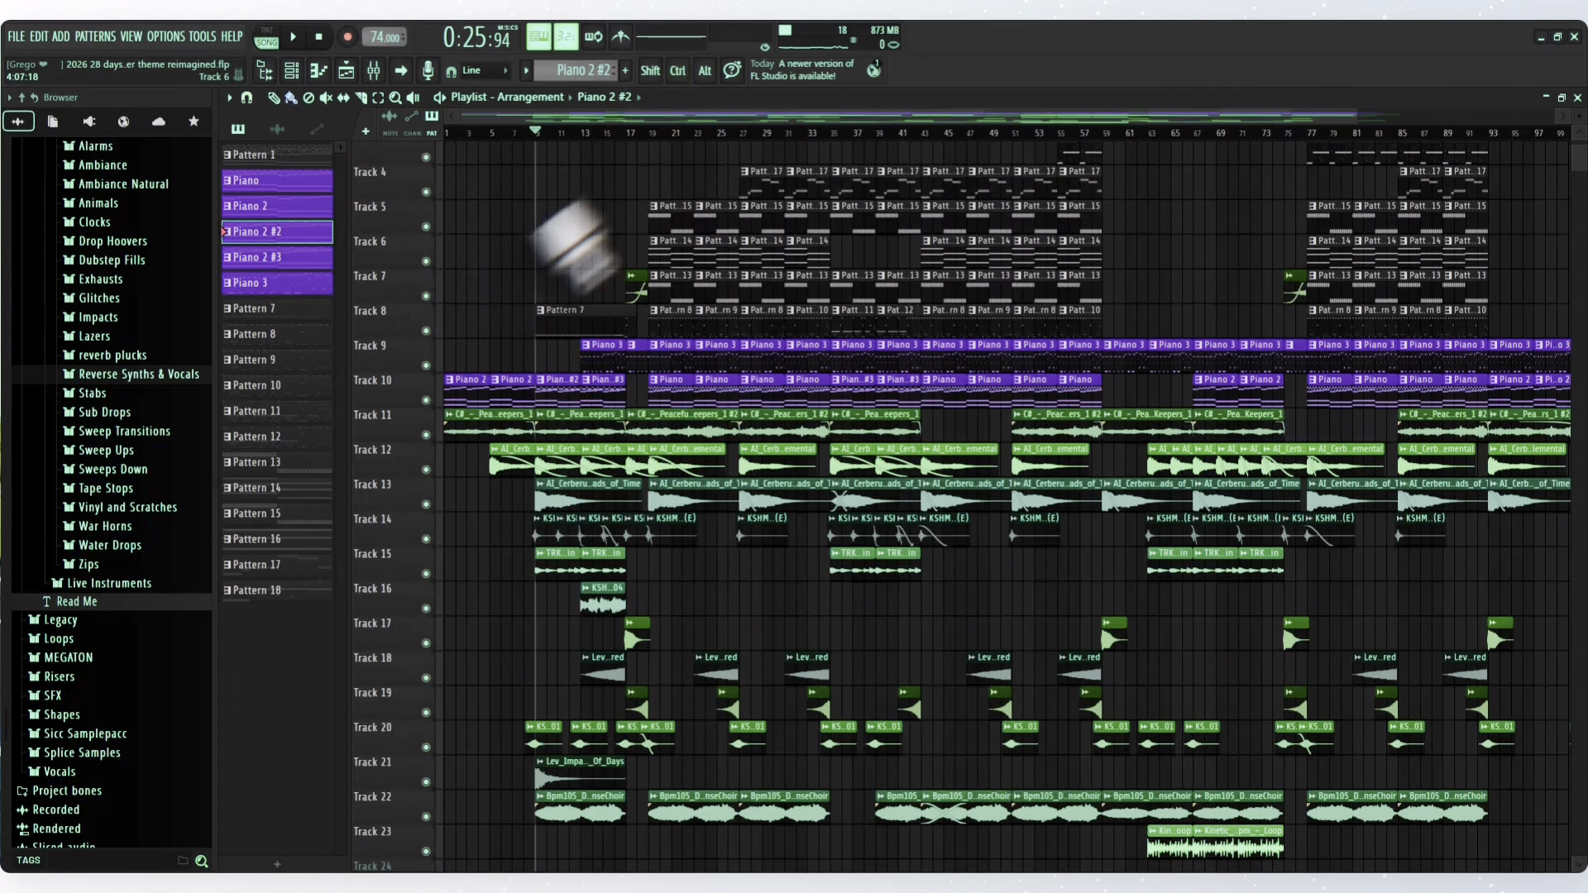
{"action": "left_click", "coordinate": [629, 134]}
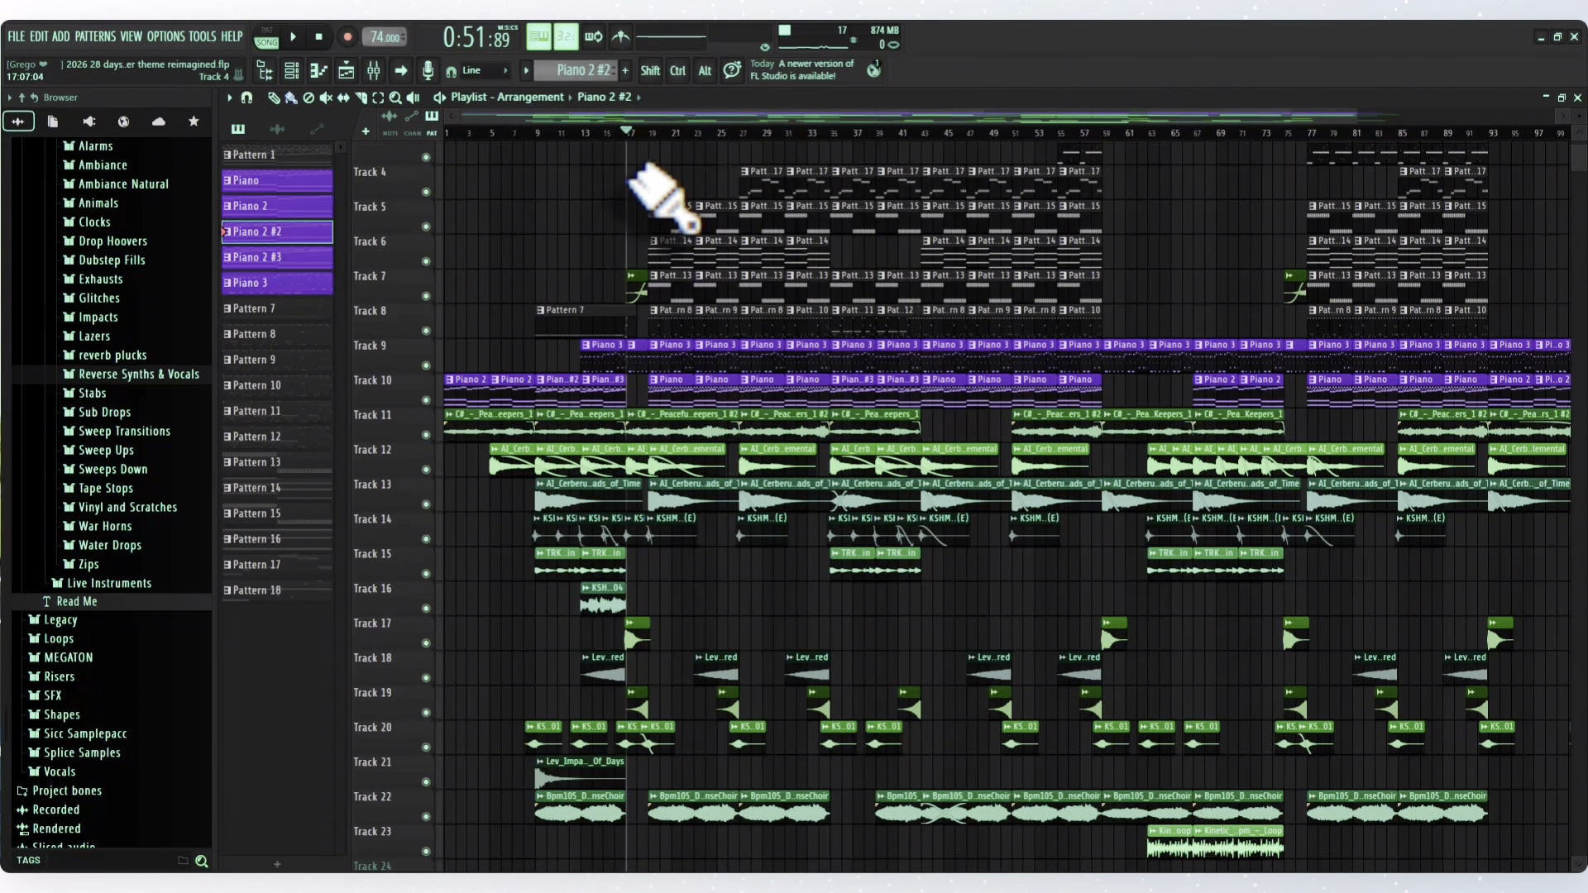
{"action": "key", "text": "space"}
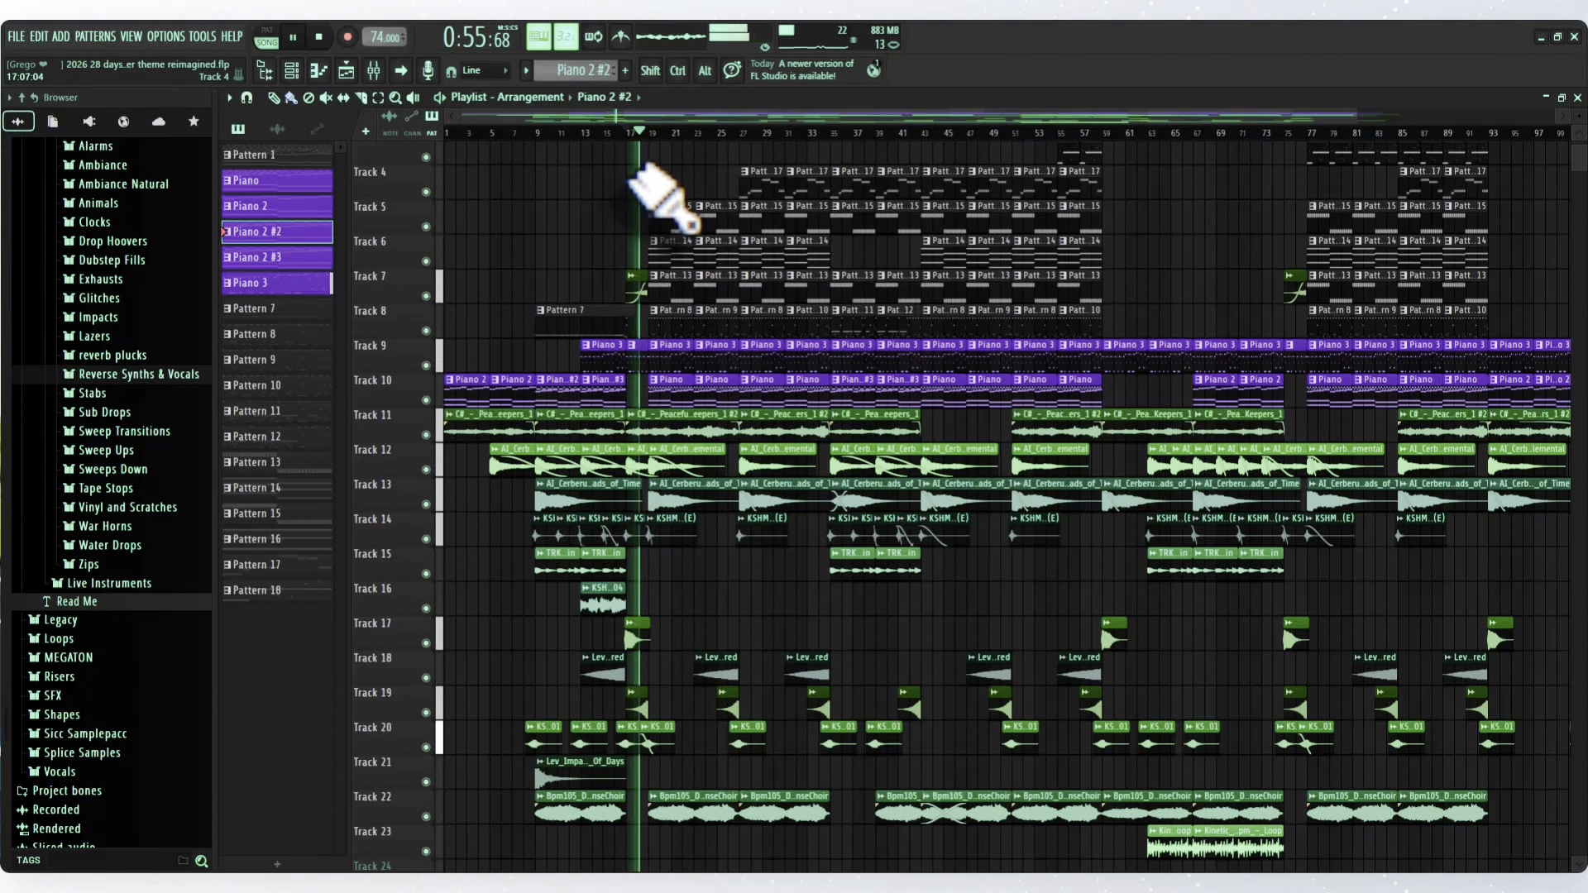
{"action": "key", "text": "space"}
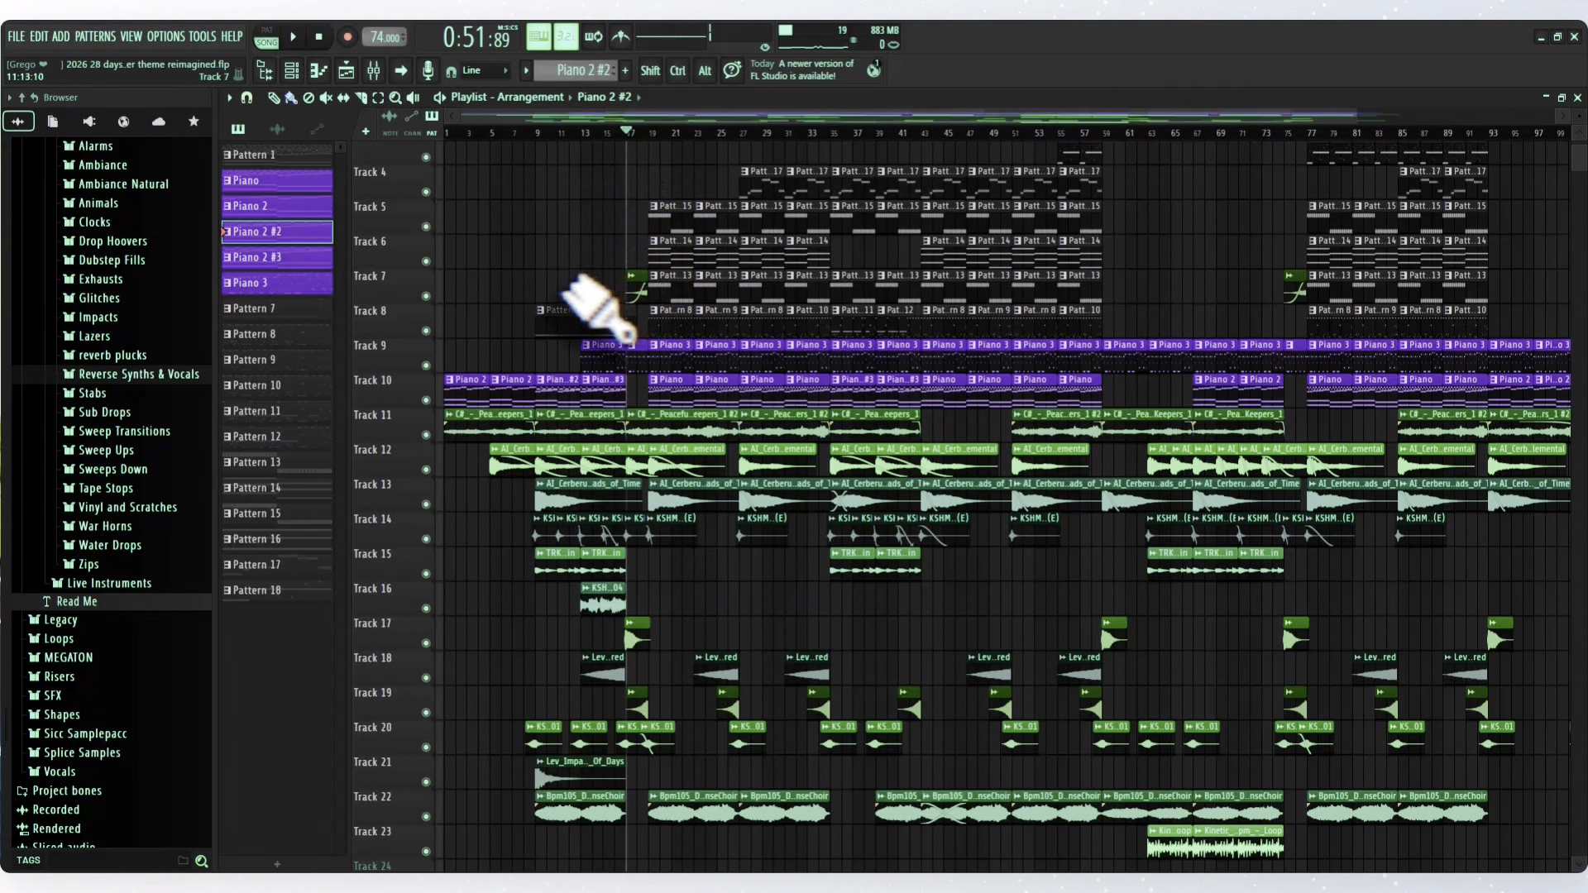
- Solo Track 7, play its transition clip from bar 17, and unmute all the playlist tracks
{"action": "right_click", "coordinate": [426, 297]}
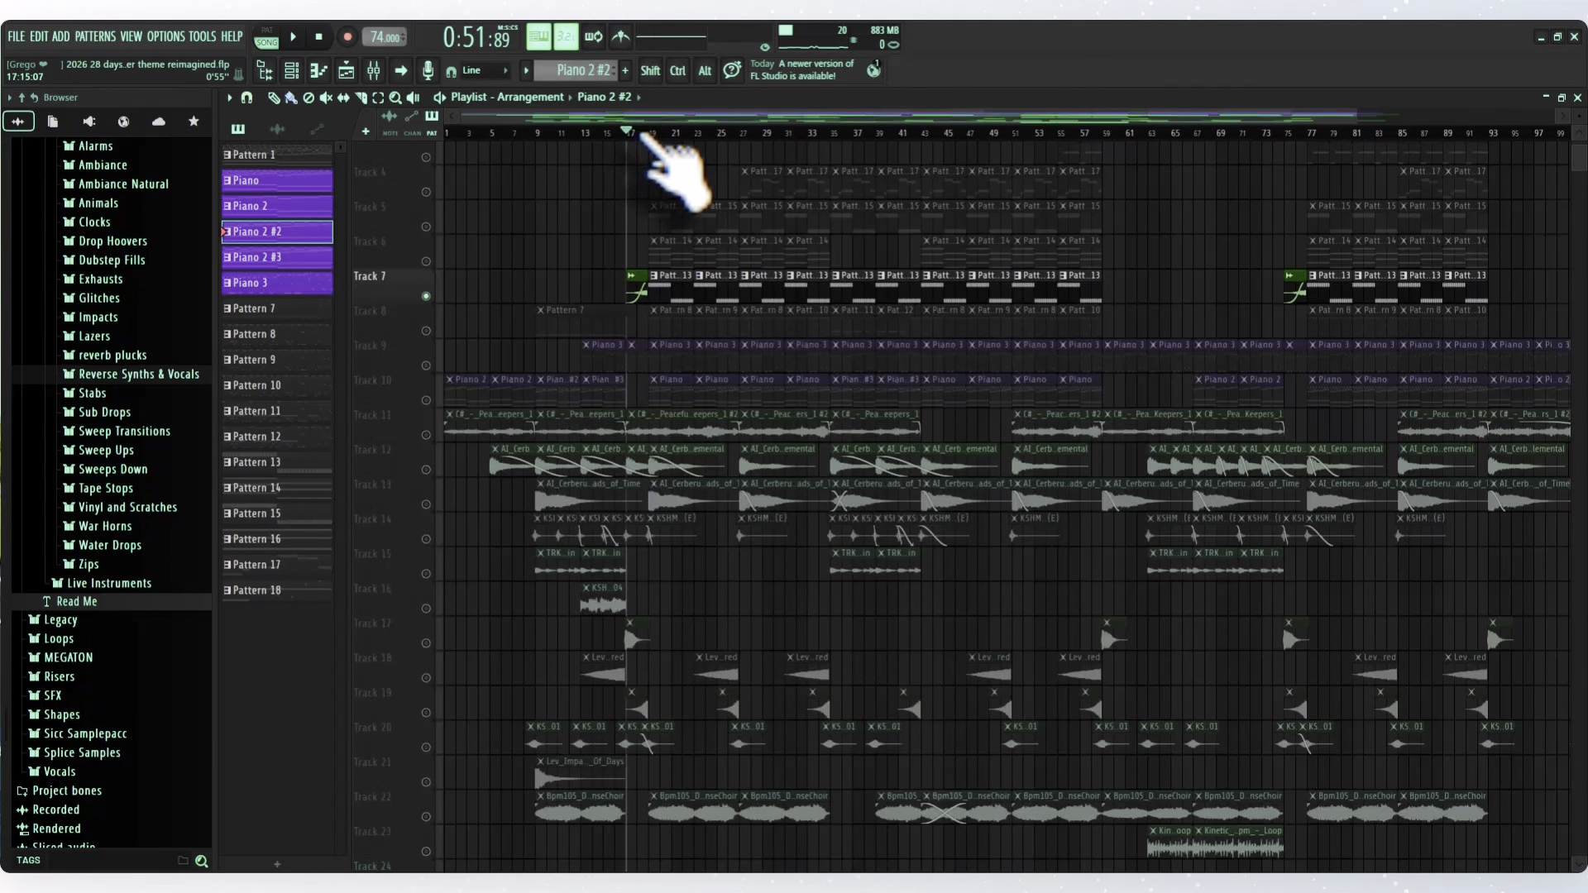
{"action": "key", "text": "space"}
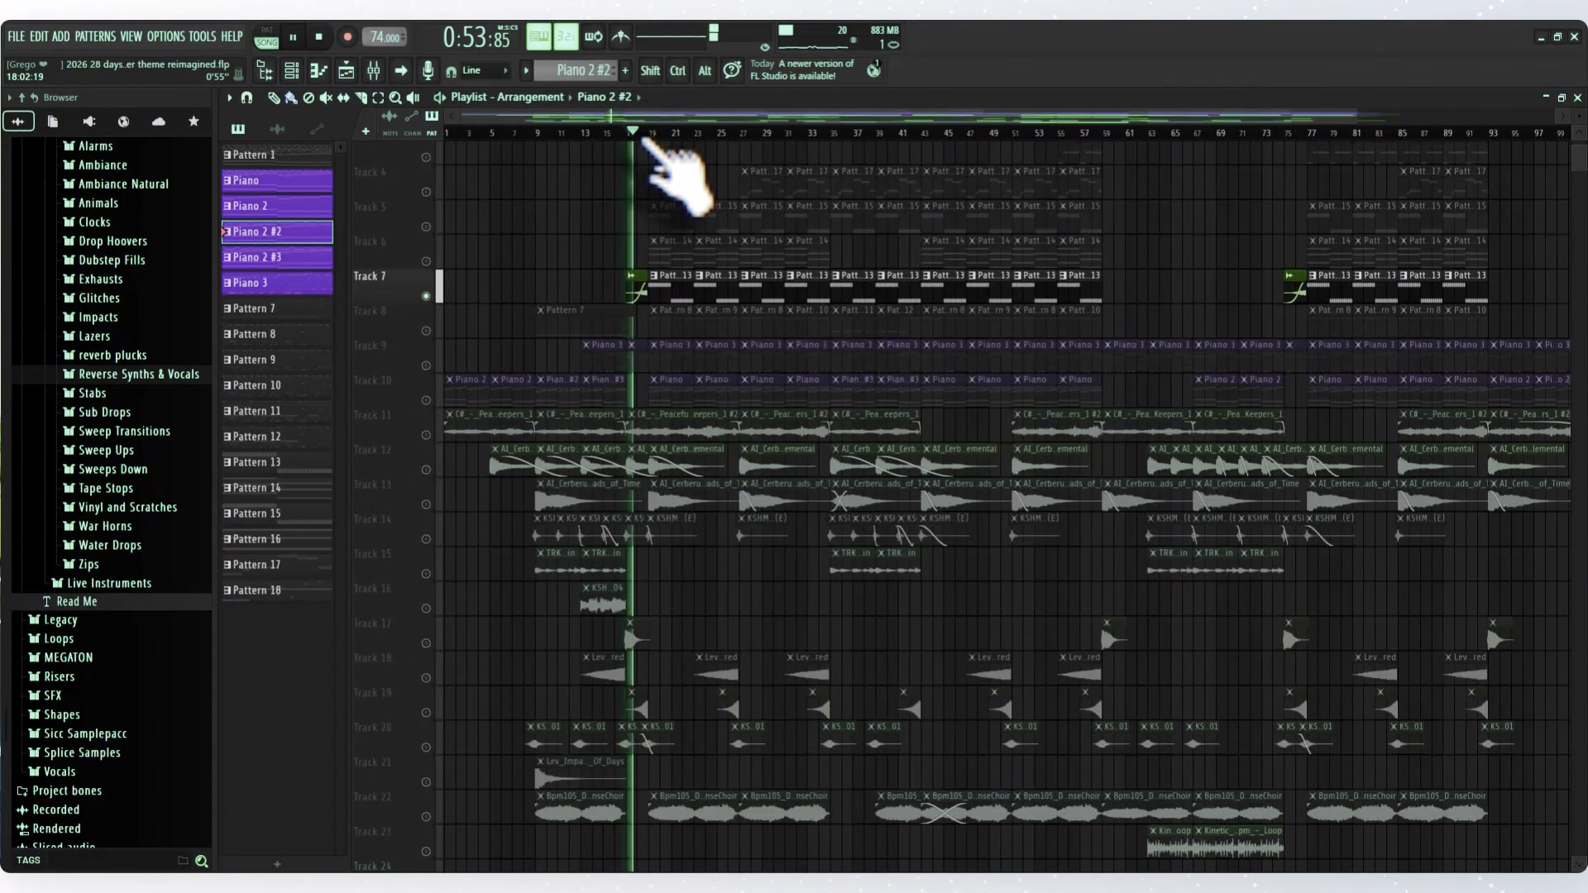
{"action": "key", "text": "space"}
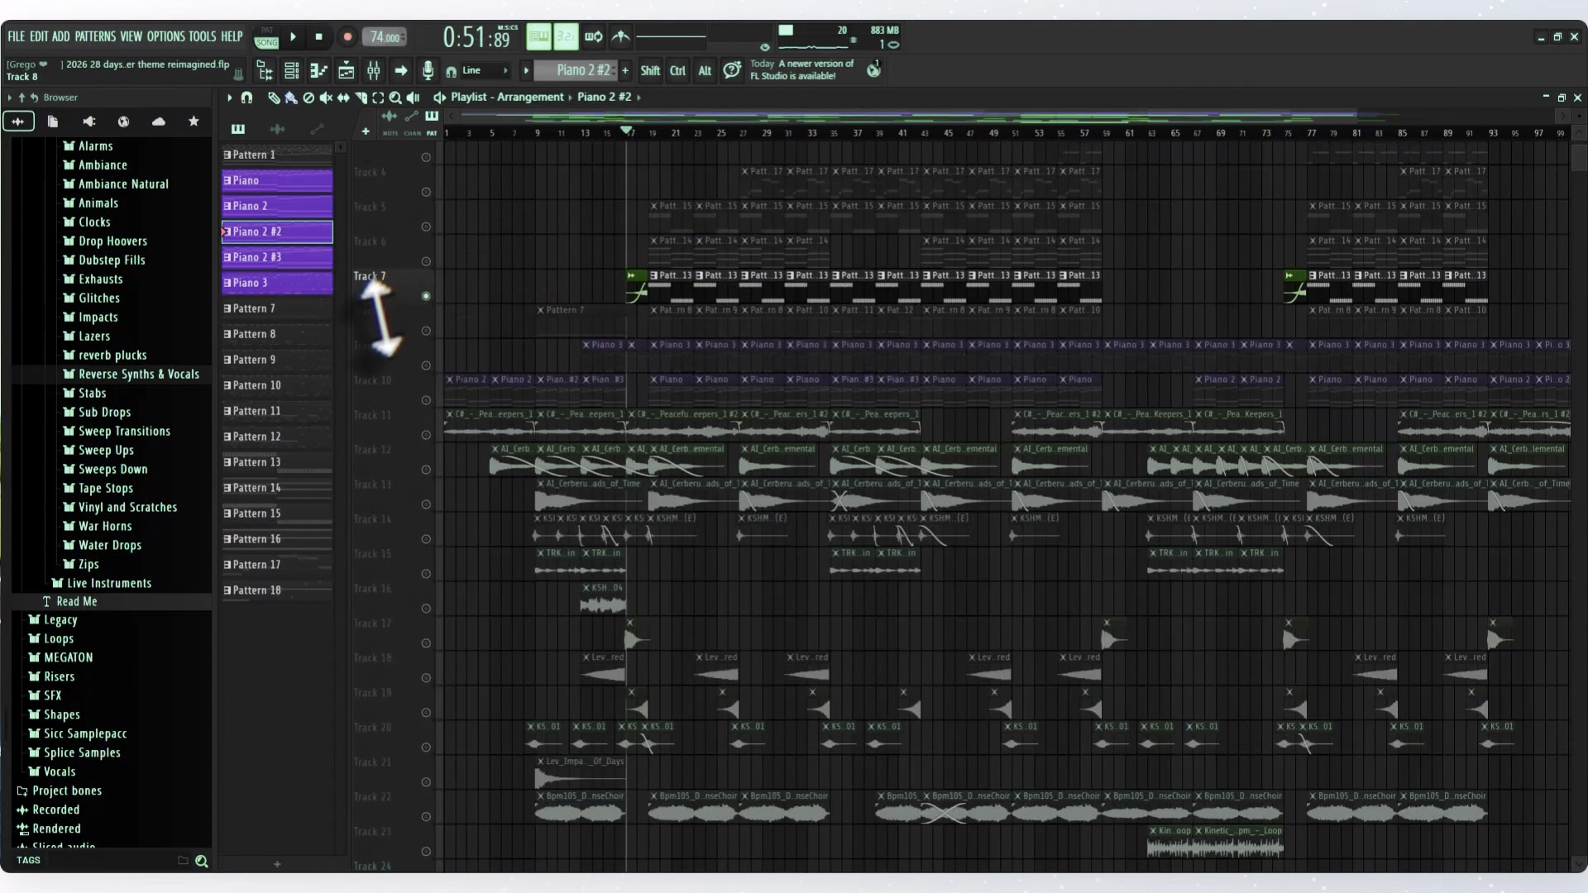
{"action": "left_click", "coordinate": [426, 296], "text": "ctrl"}
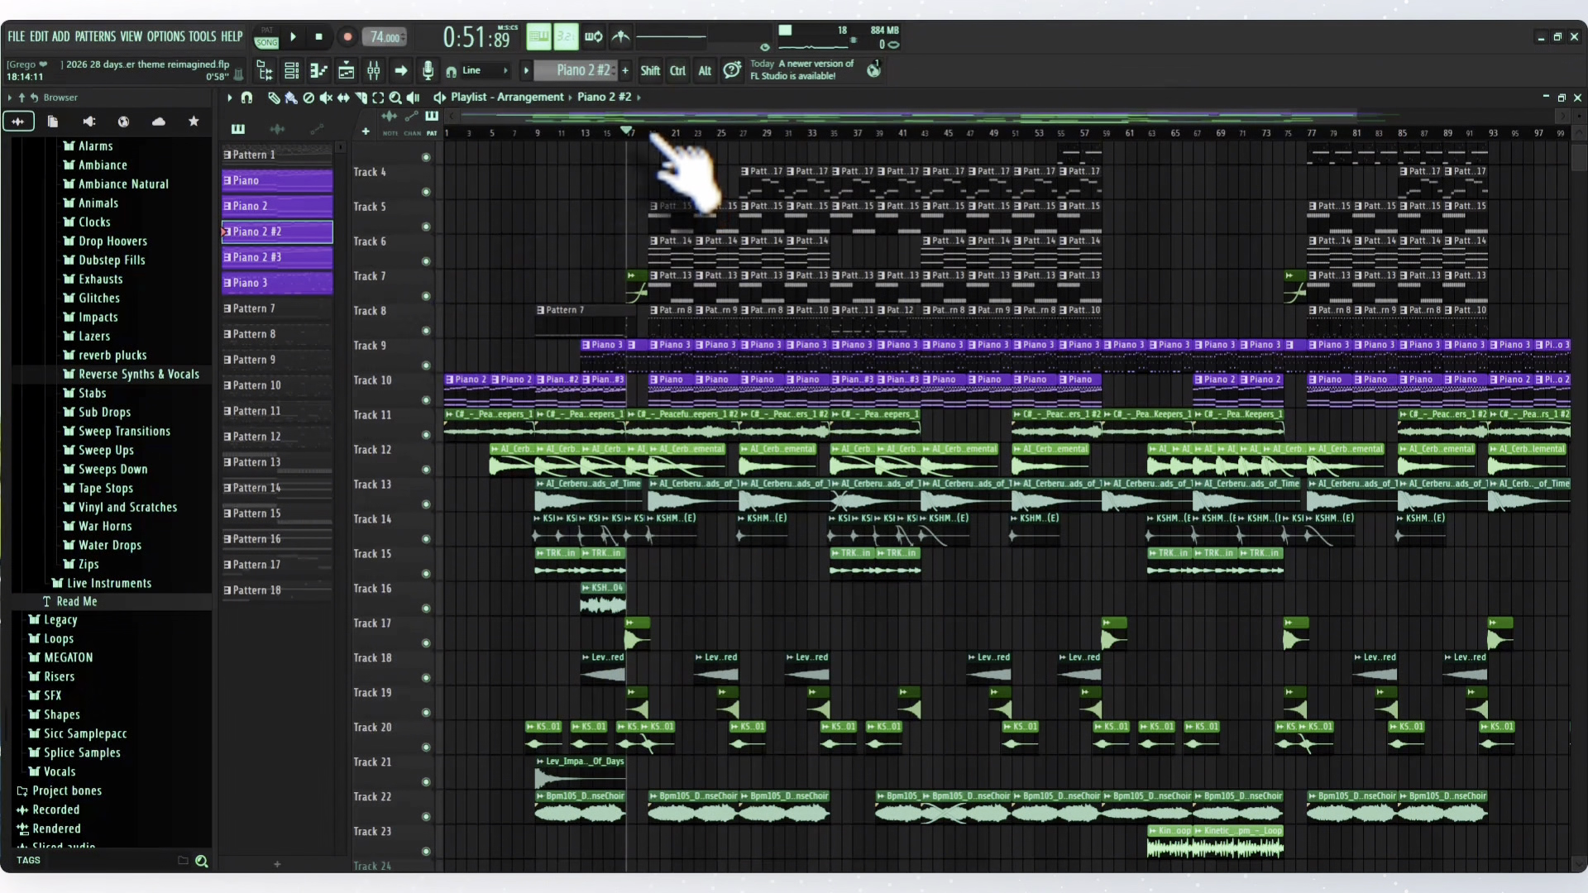
- Play the full arrangement, lower the Master fader to -3.6 dB in the mixer, return to the playlist, and stop playback
{"action": "key", "text": "space"}
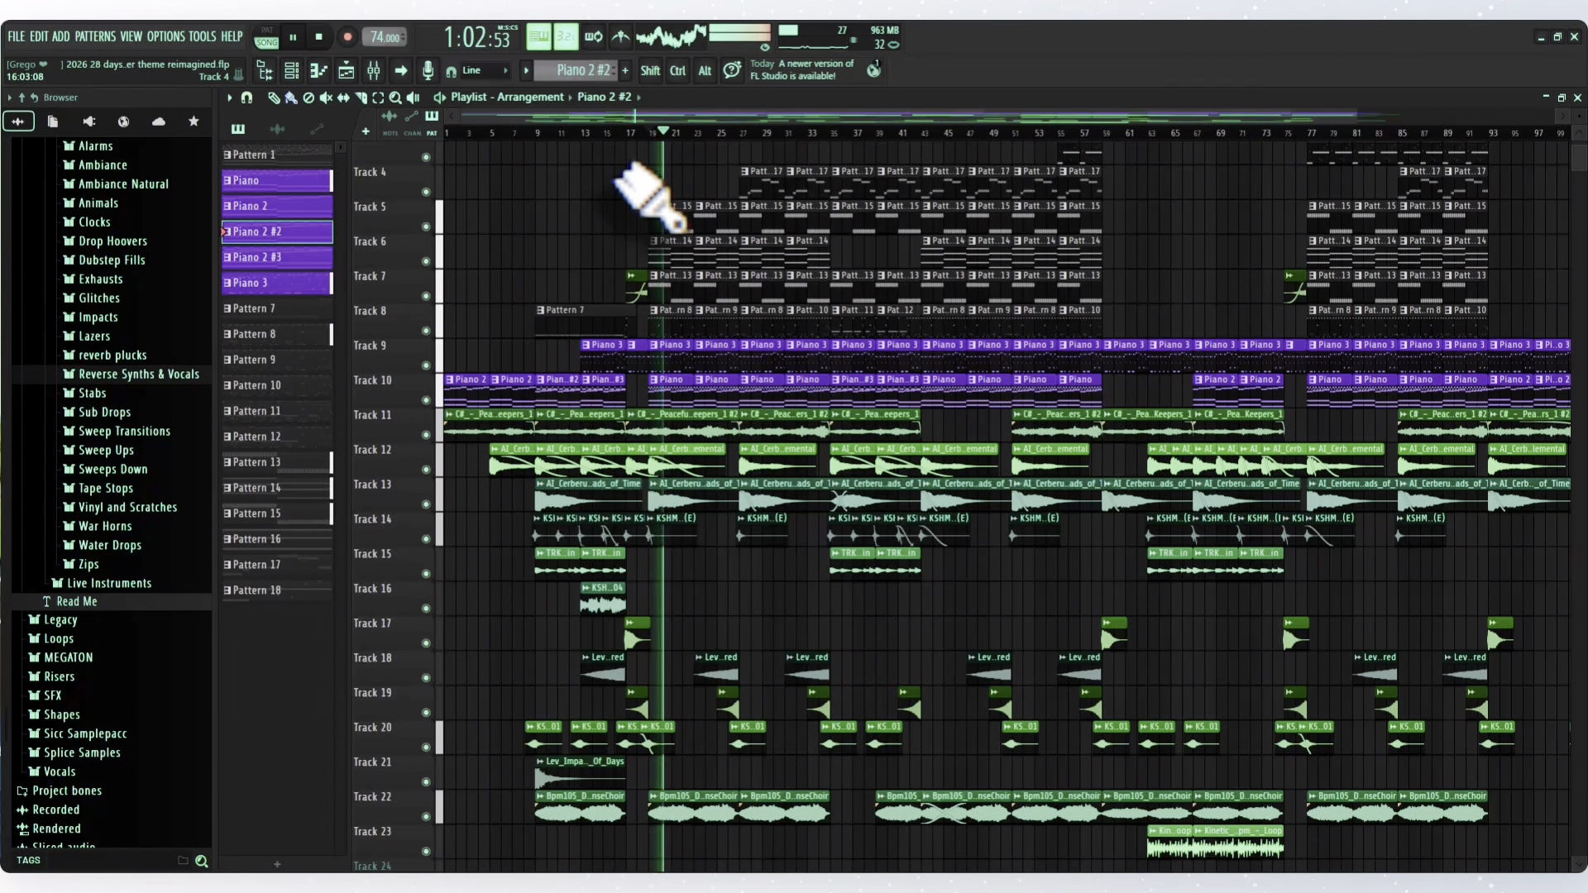
{"action": "left_click", "coordinate": [374, 71]}
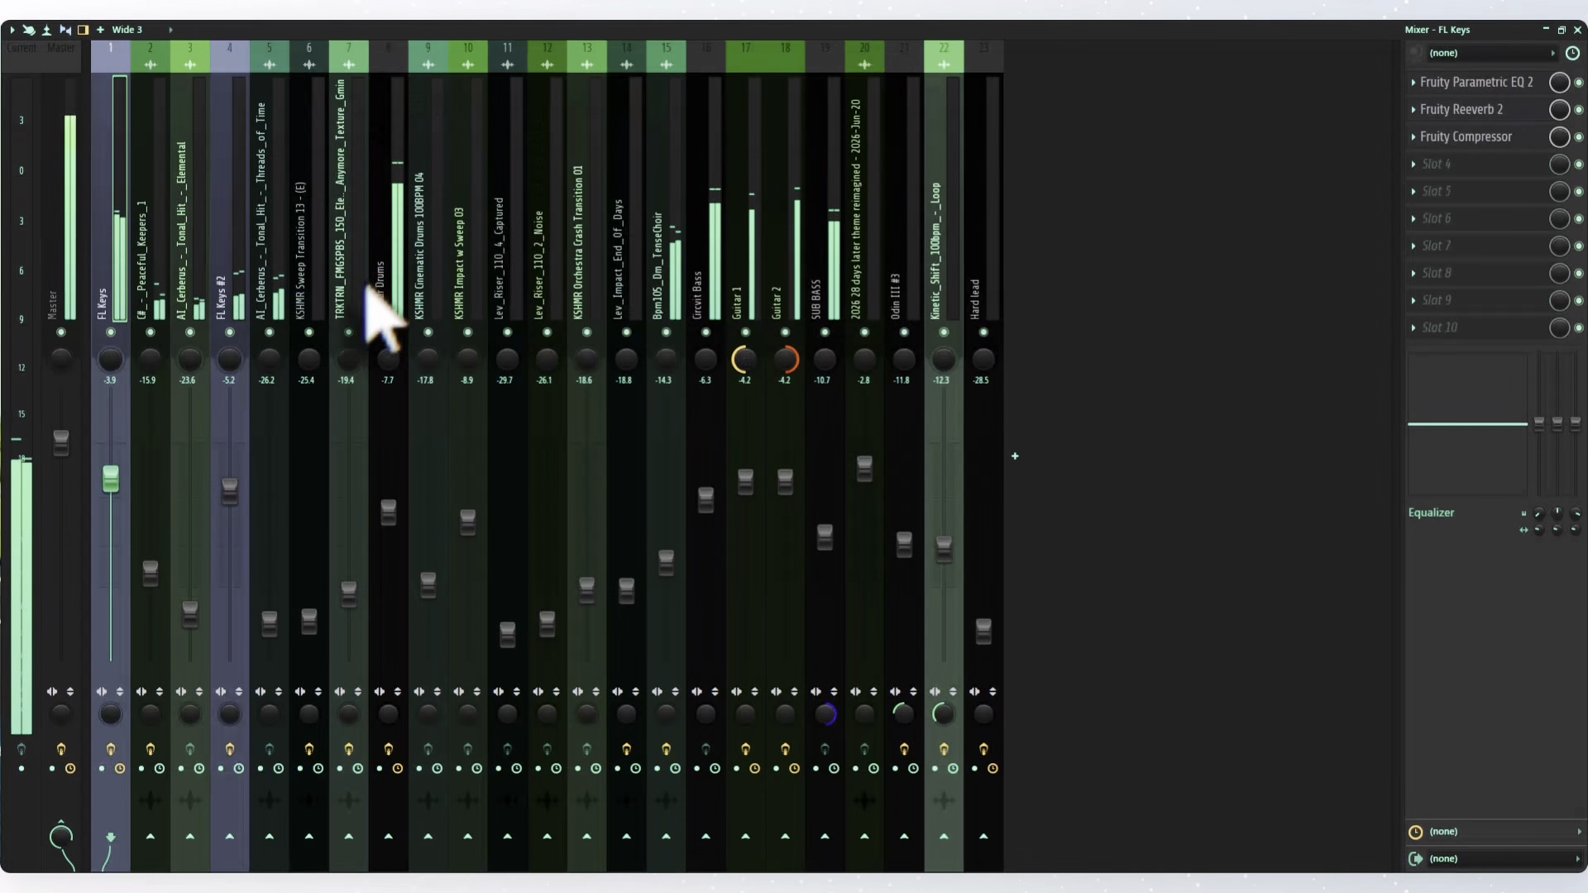
{"action": "left_click", "coordinate": [68, 314]}
{"action": "left_click_drag", "start_coordinate": [66, 457], "coordinate": [66, 460]}
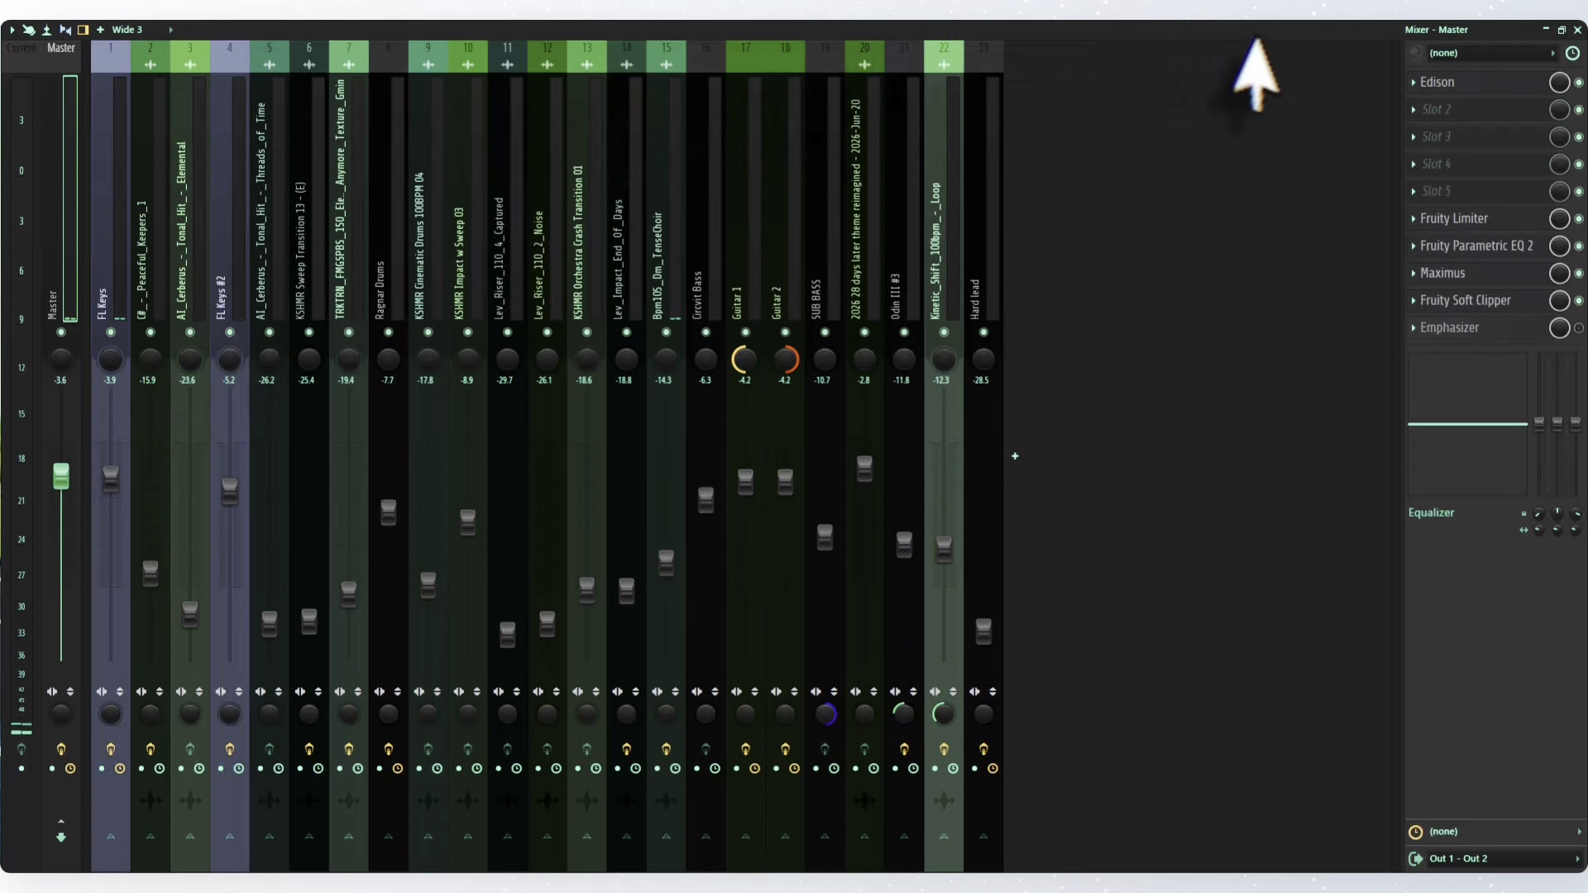
{"action": "left_click", "coordinate": [1578, 29]}
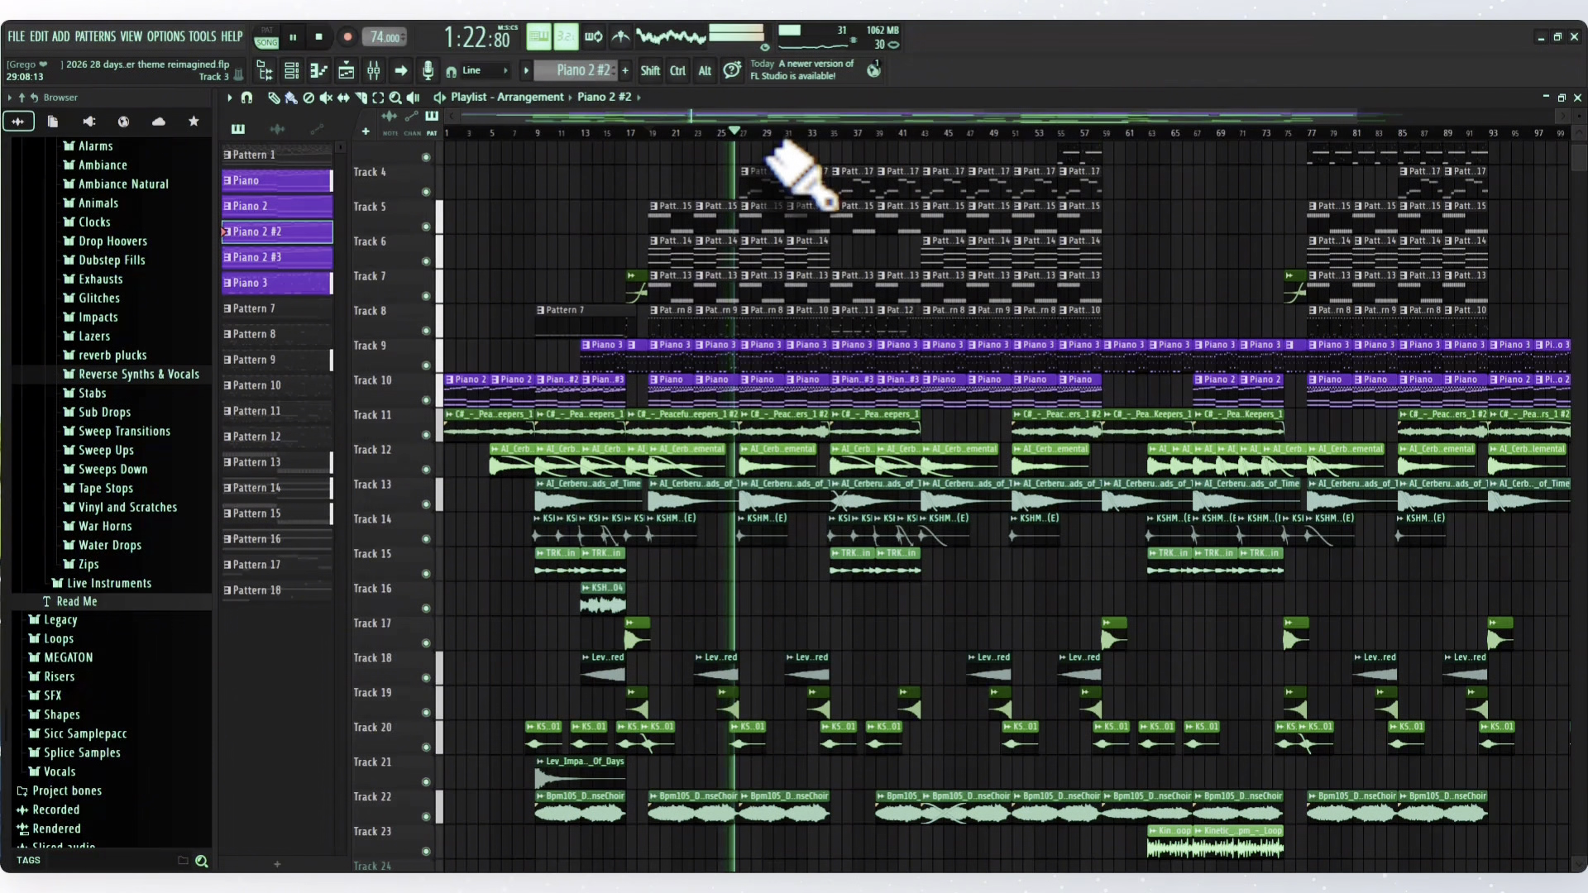
{"action": "key", "text": "space"}
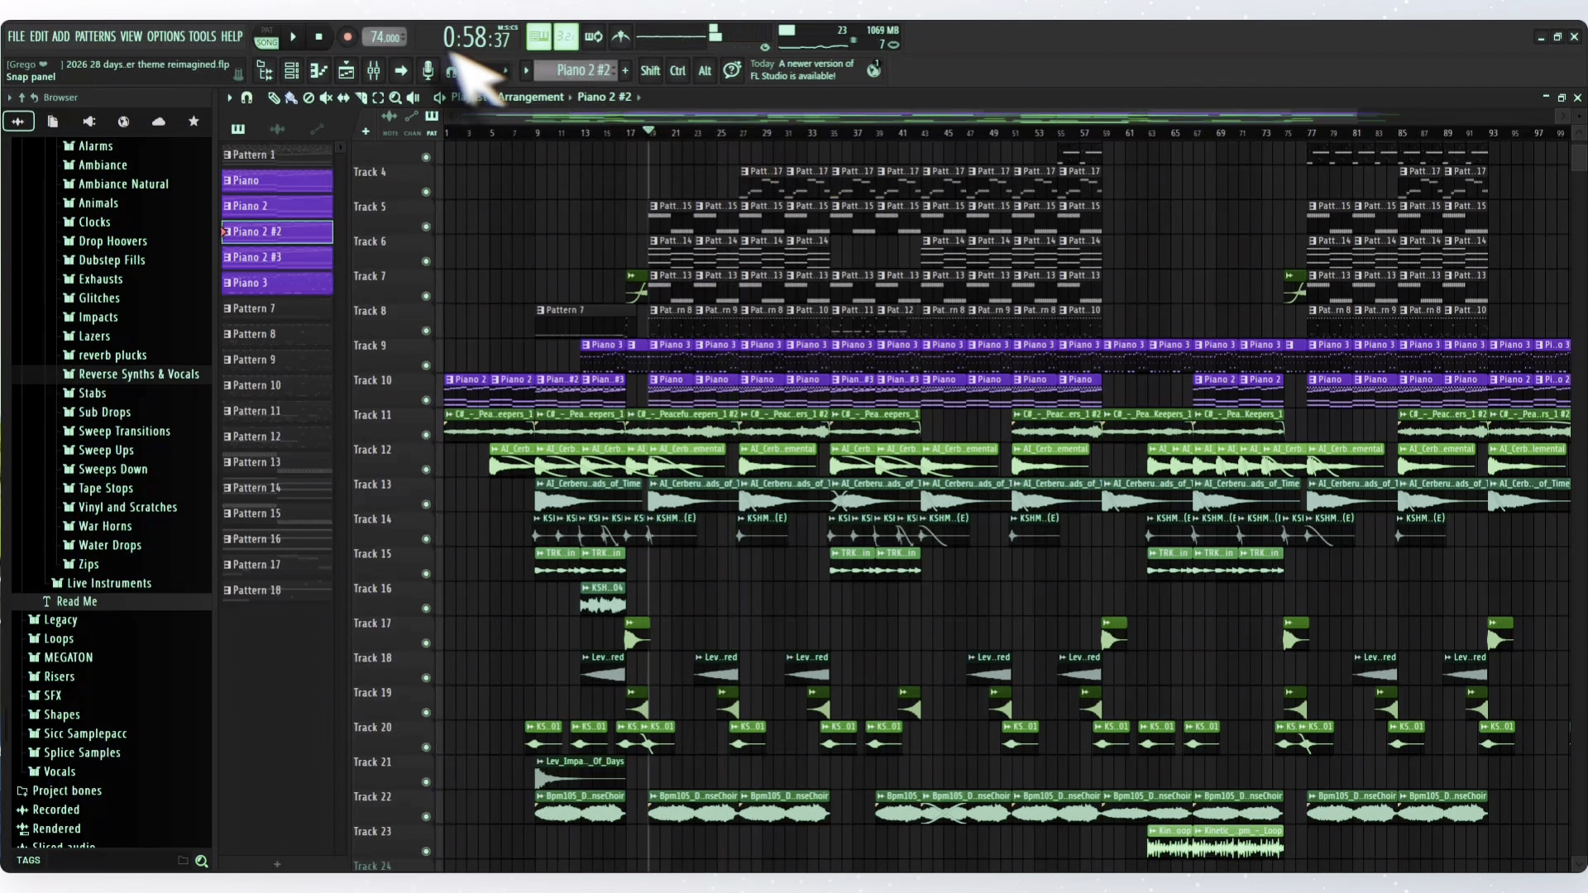
{"action": "left_click", "coordinate": [320, 38]}
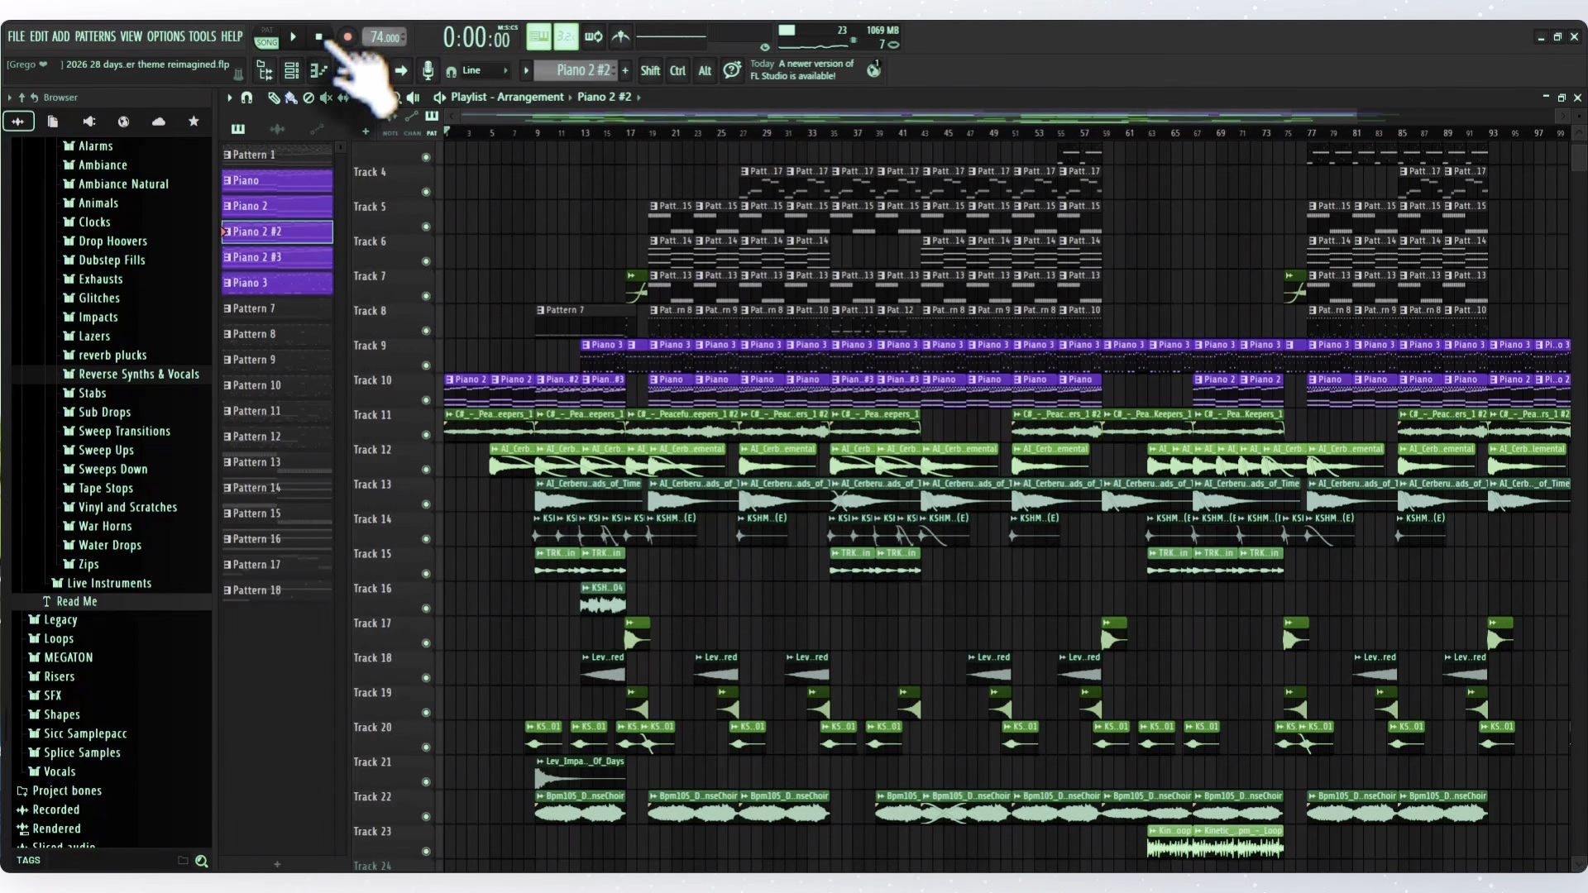
- Solo the Bpm105_Dm_TenseChoir clips on Track 22 and play them from bar 19
{"action": "left_click", "coordinate": [651, 134]}
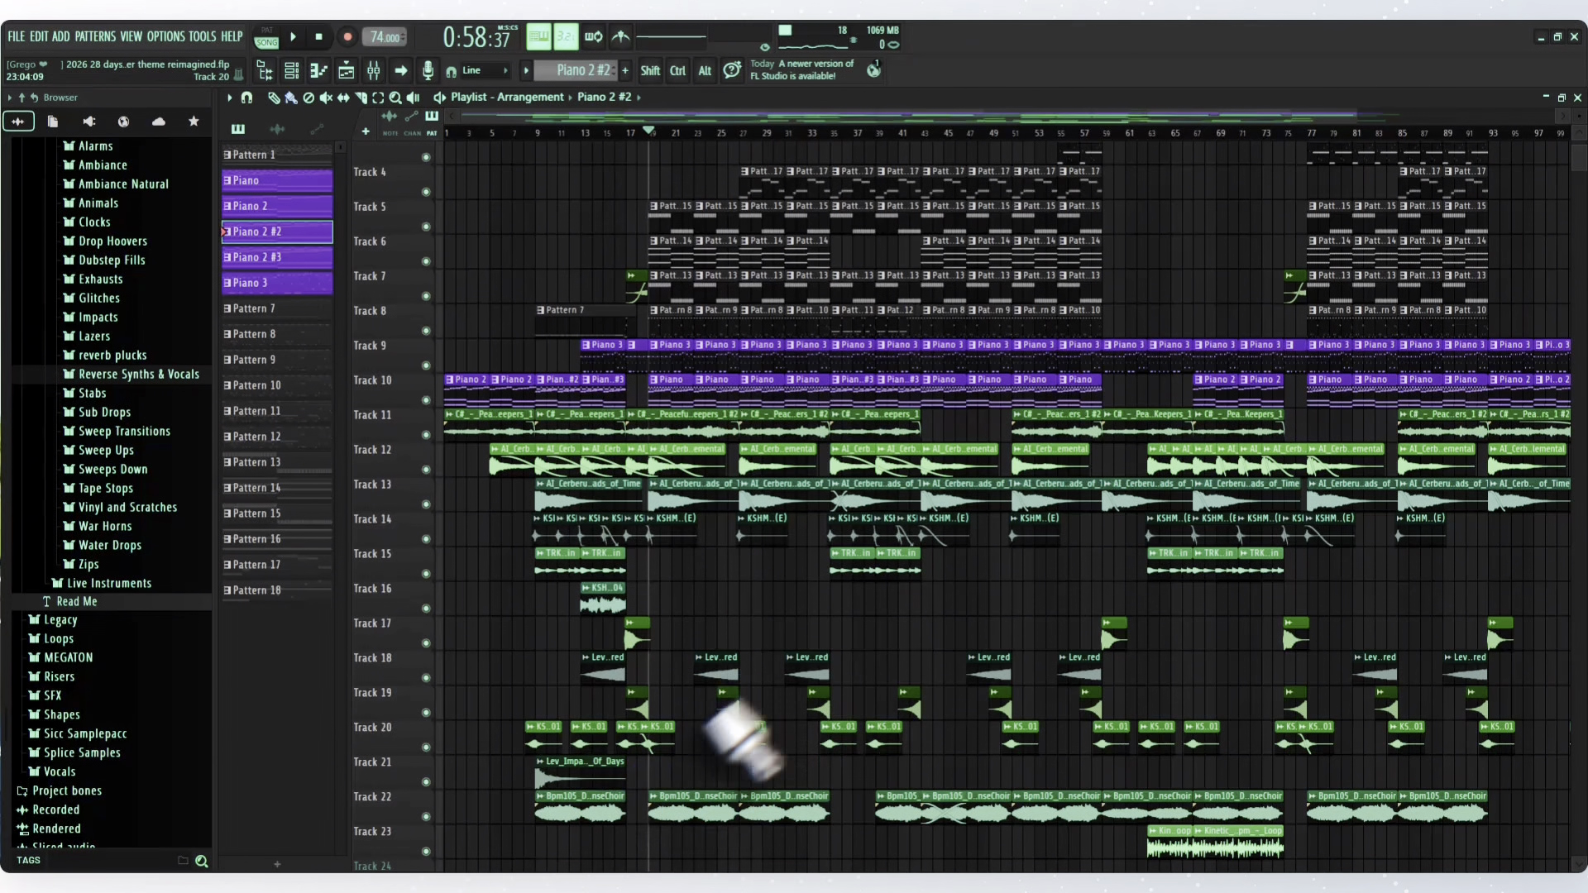
{"action": "left_click", "coordinate": [426, 817], "text": "ctrl"}
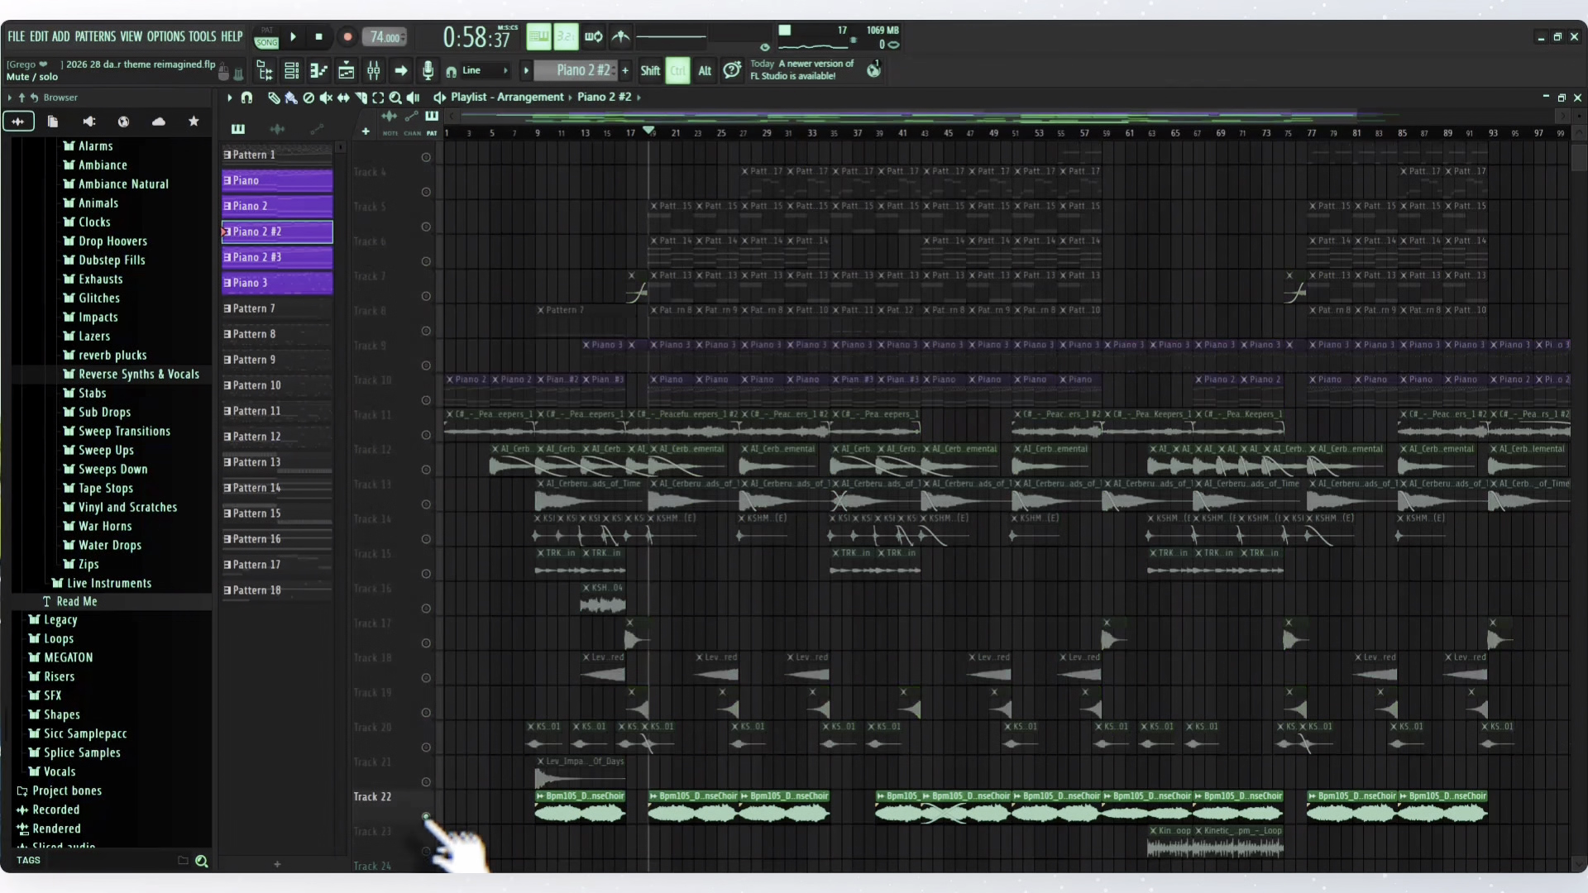
{"action": "key", "text": "space"}
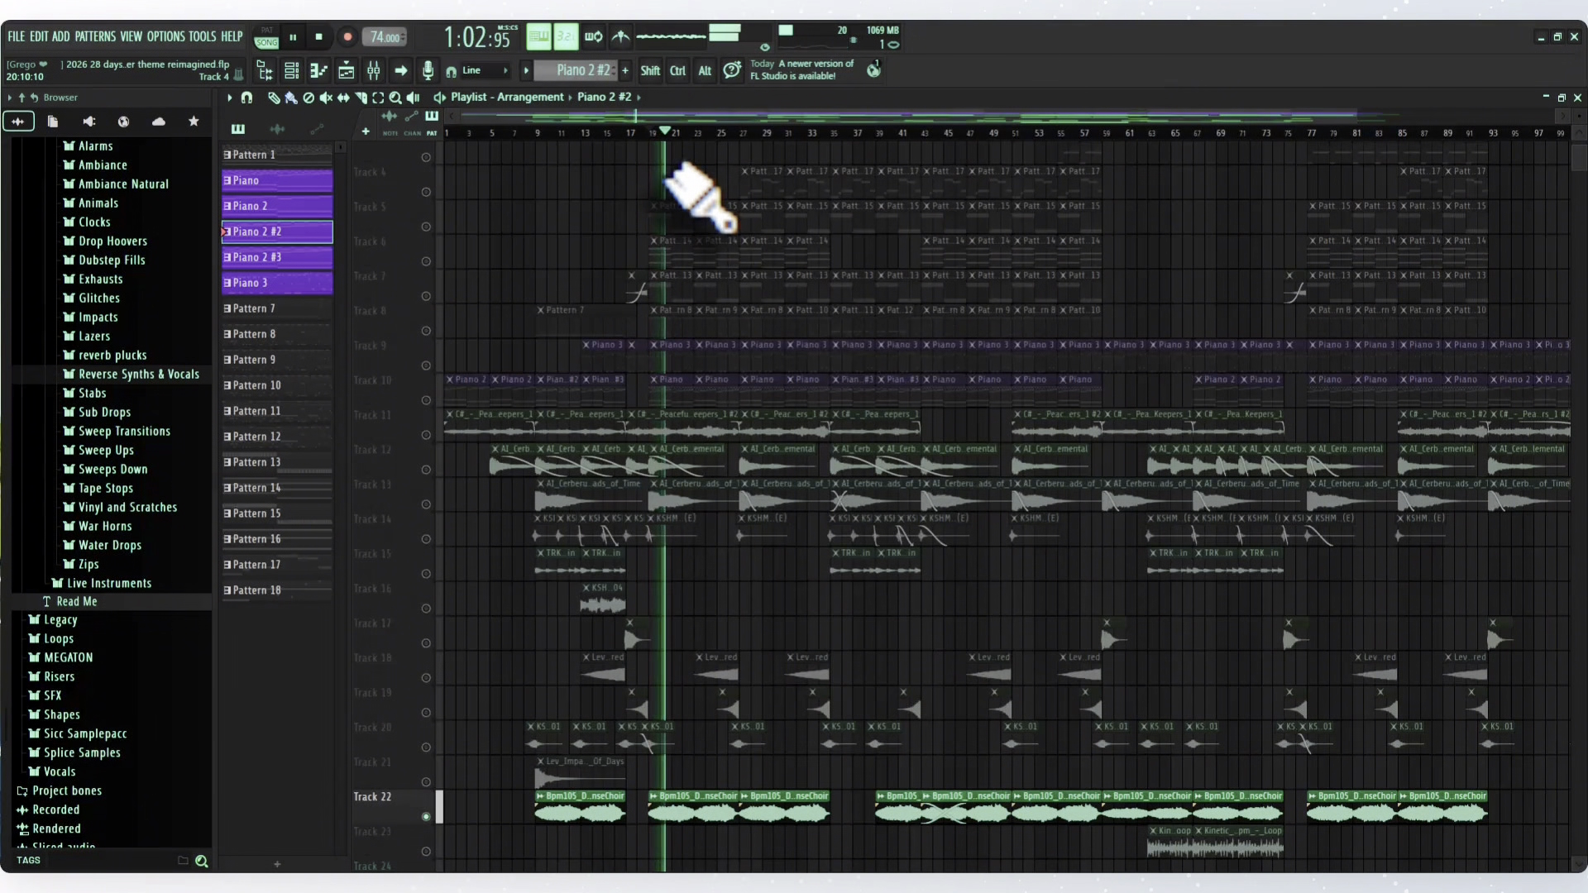
- Switch the solo from Track 22 to Track 6, play its Pattern 14 clips from bar 19, and unmute all the playlist tracks
{"action": "key", "text": "space"}
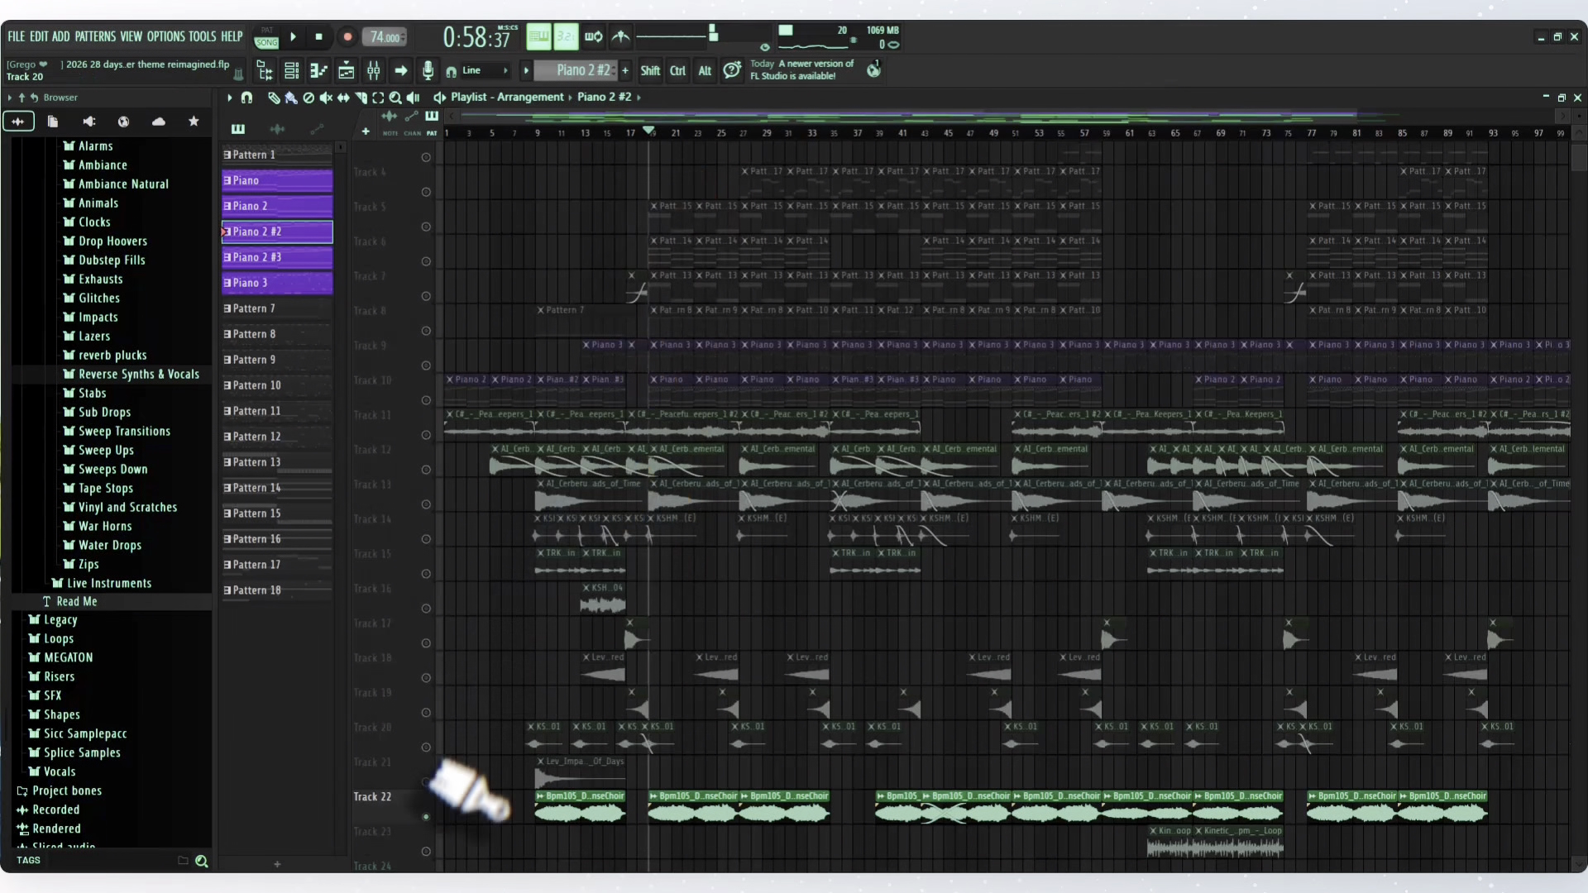
{"action": "left_click", "coordinate": [426, 817], "text": "ctrl"}
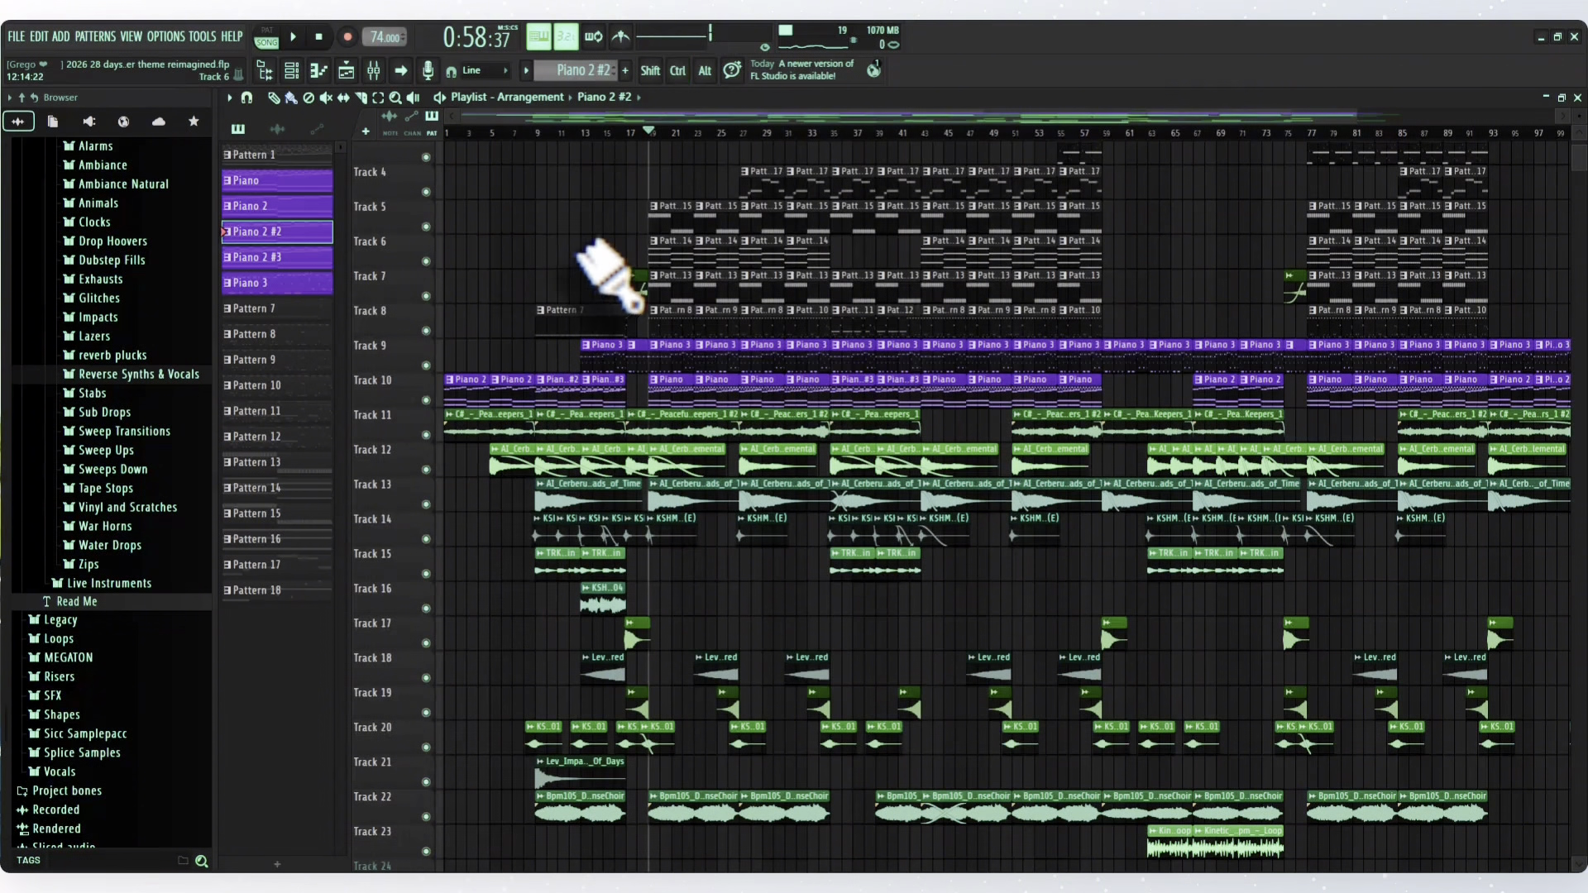
{"action": "left_click", "coordinate": [427, 263], "text": "ctrl"}
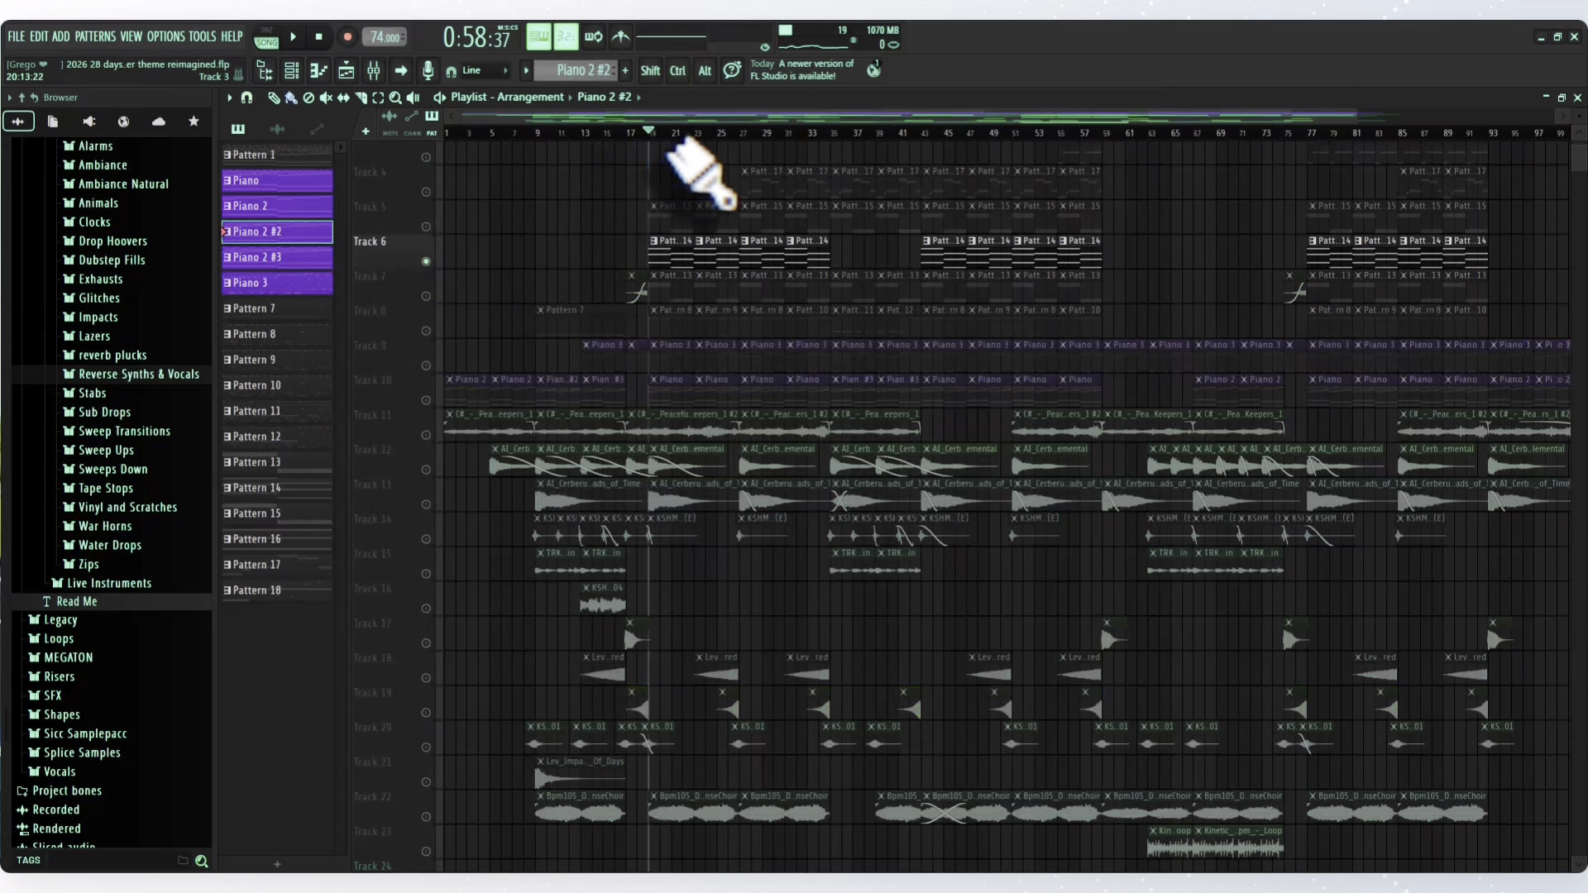
{"action": "key", "text": "space"}
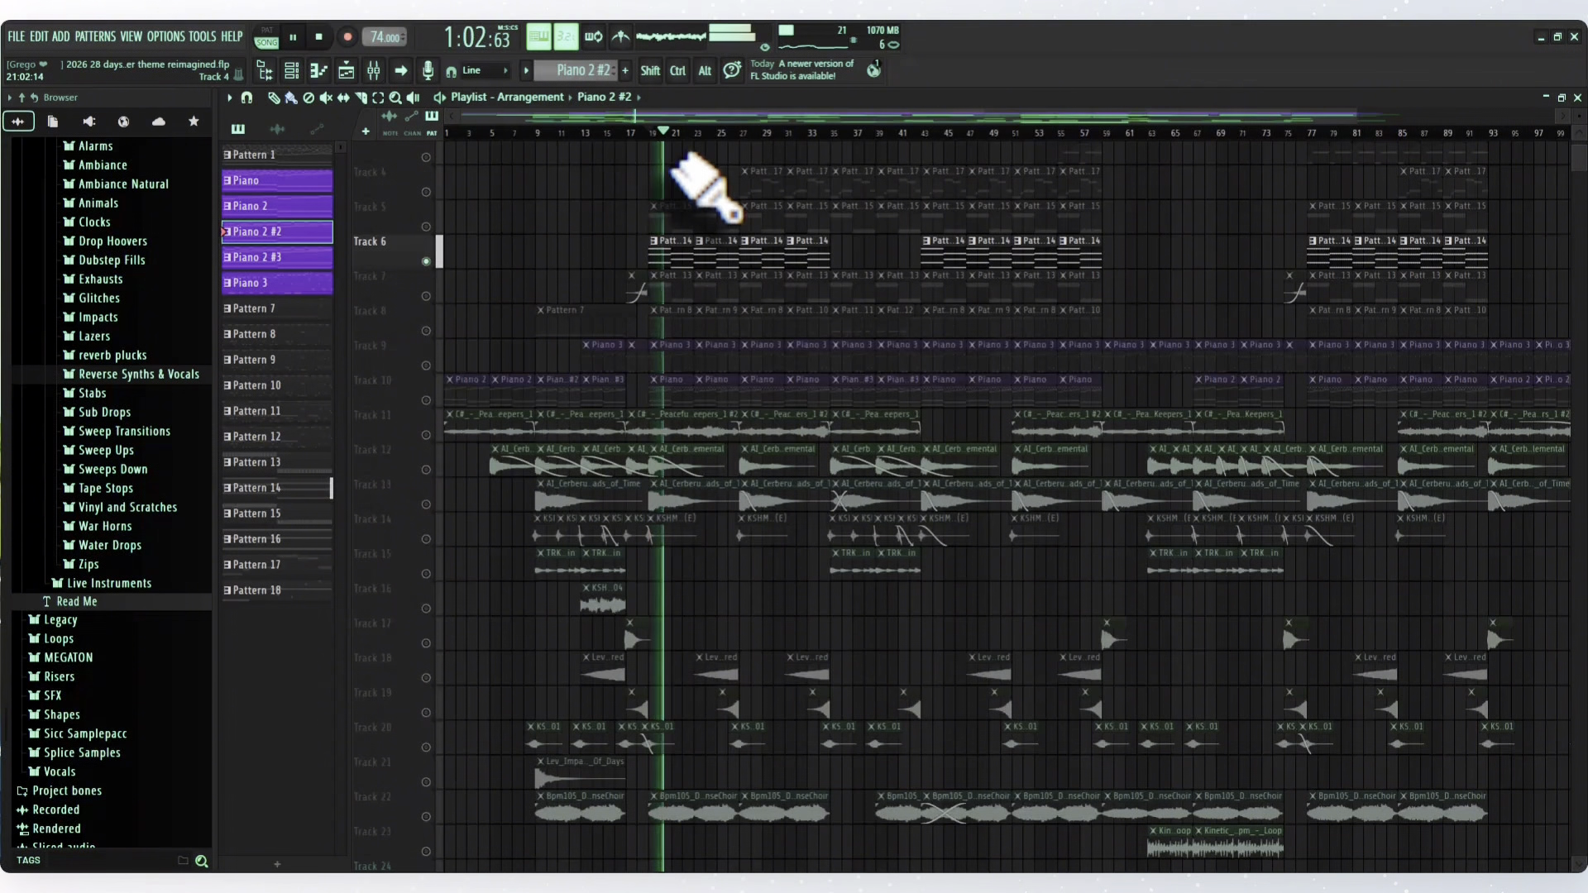
{"action": "key", "text": "space"}
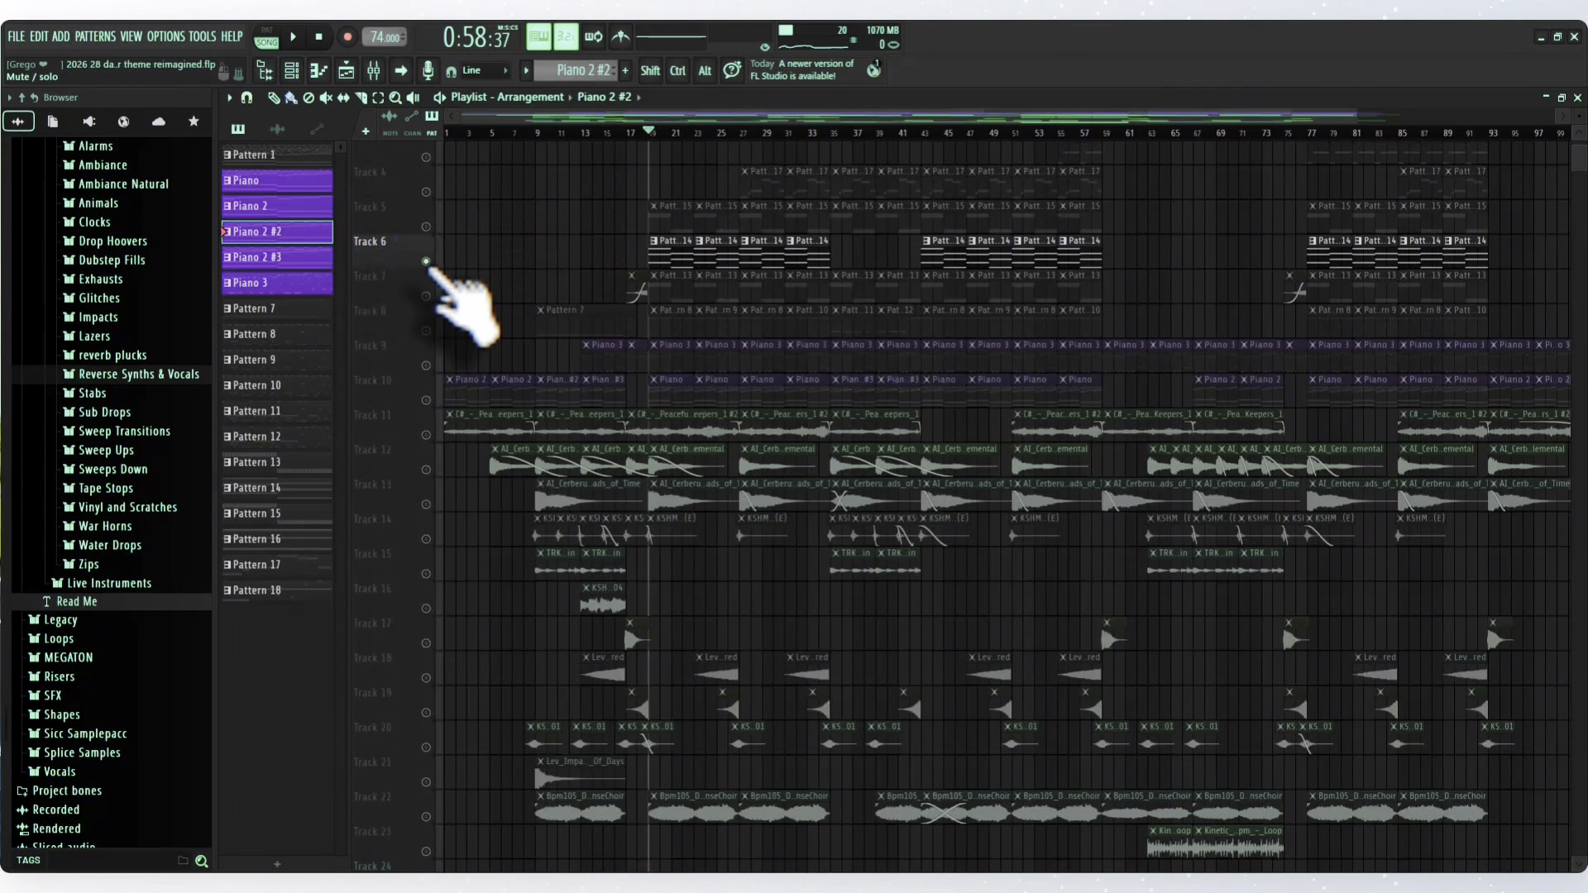
{"action": "right_click", "coordinate": [426, 261]}
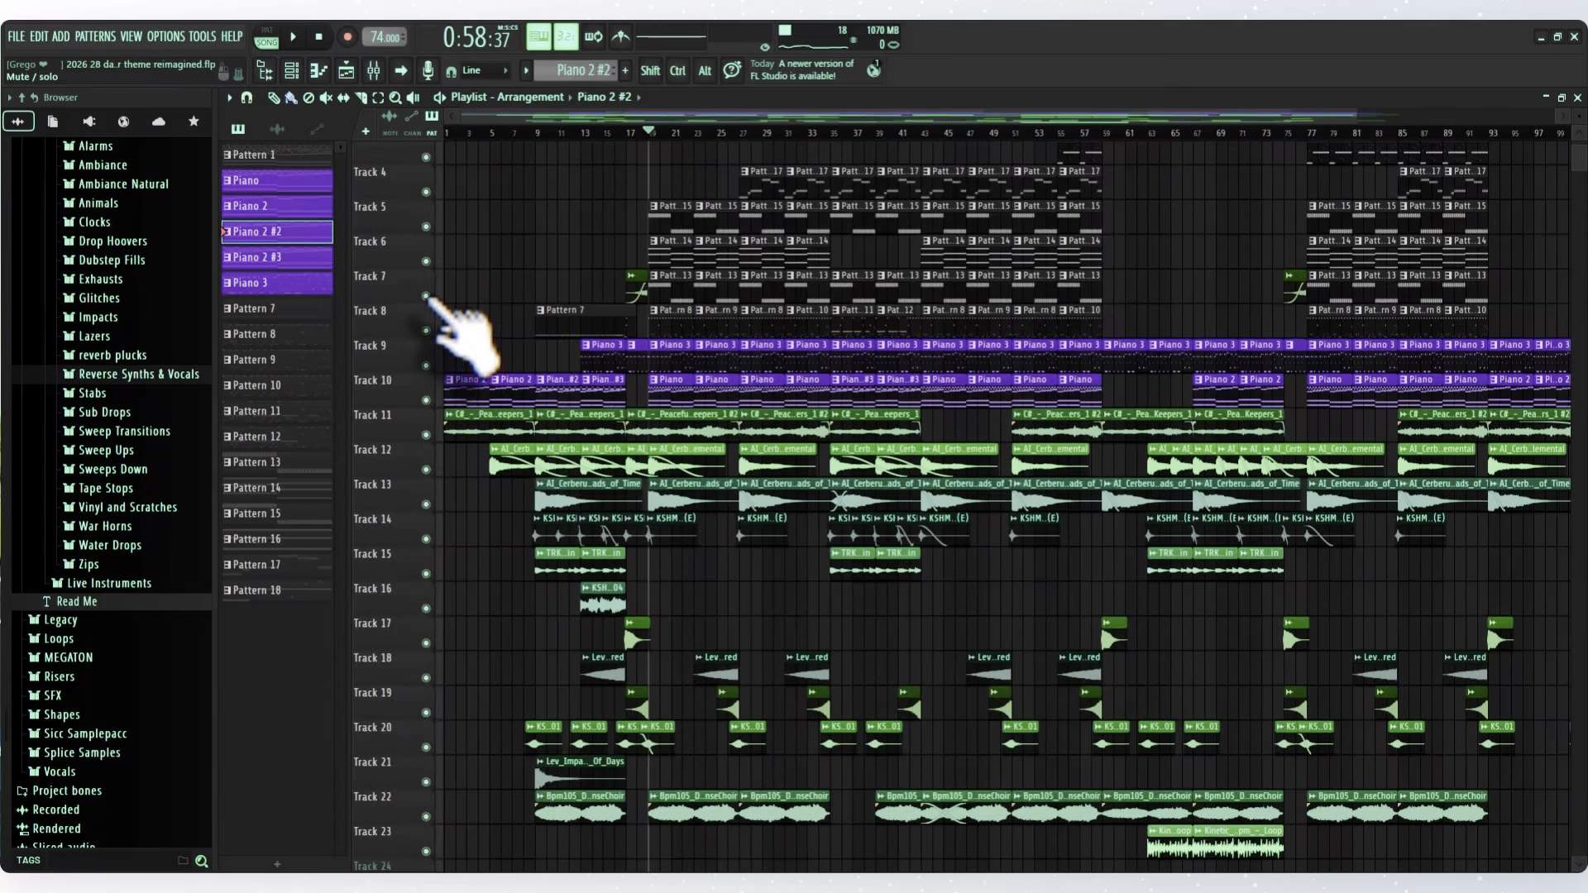
- Solo Track 7, play its Pattern 13 clips from bar 19, and stop playback
{"action": "right_click", "coordinate": [426, 296]}
{"action": "key", "text": "space"}
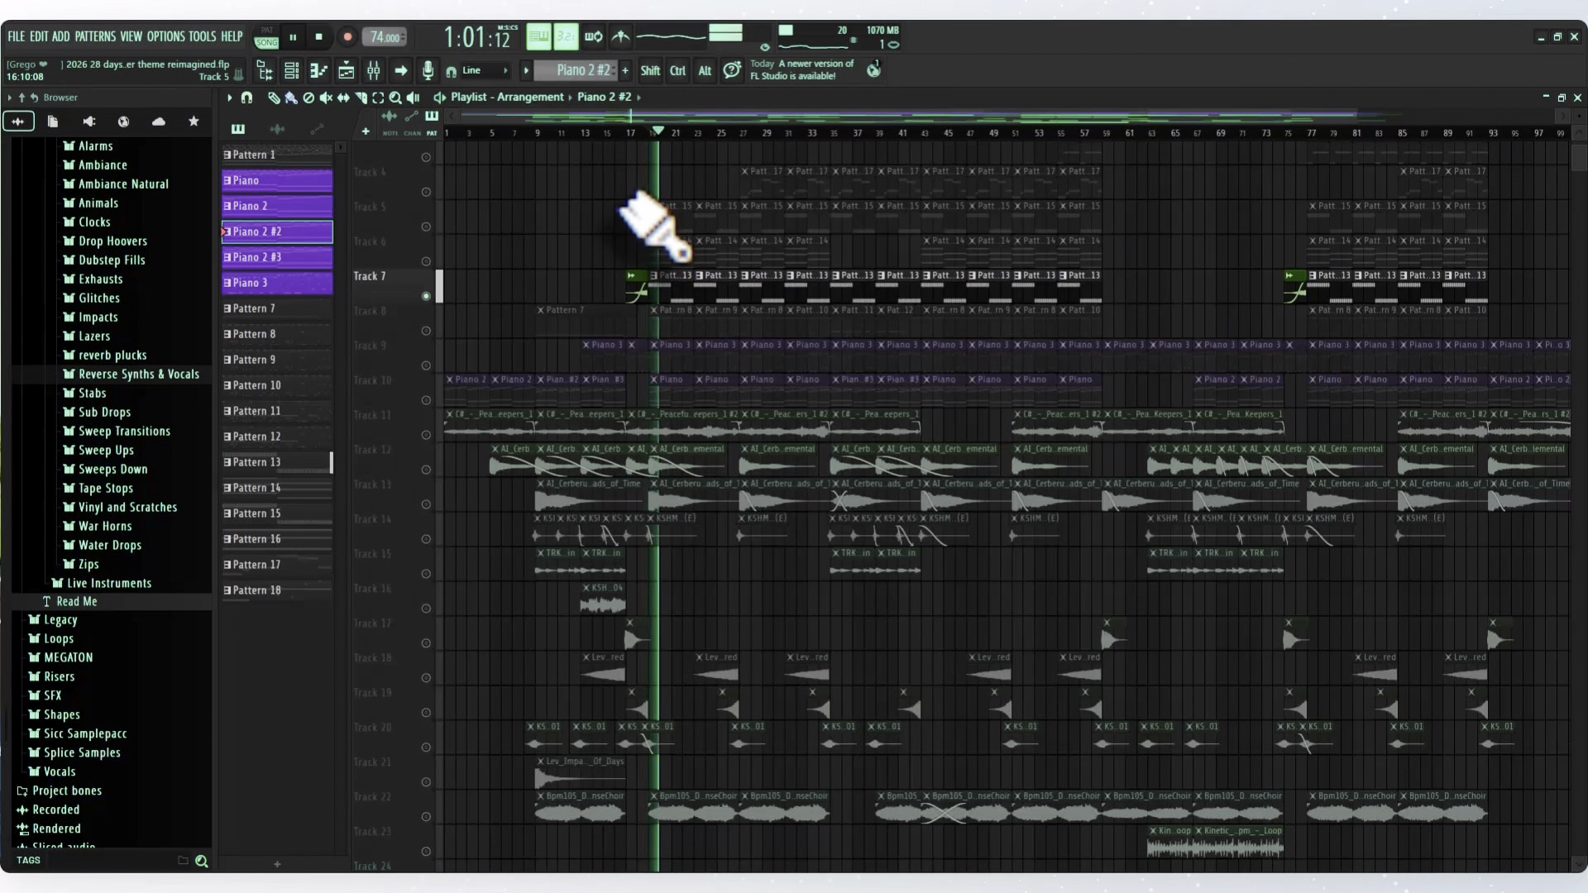
{"action": "key", "text": "space"}
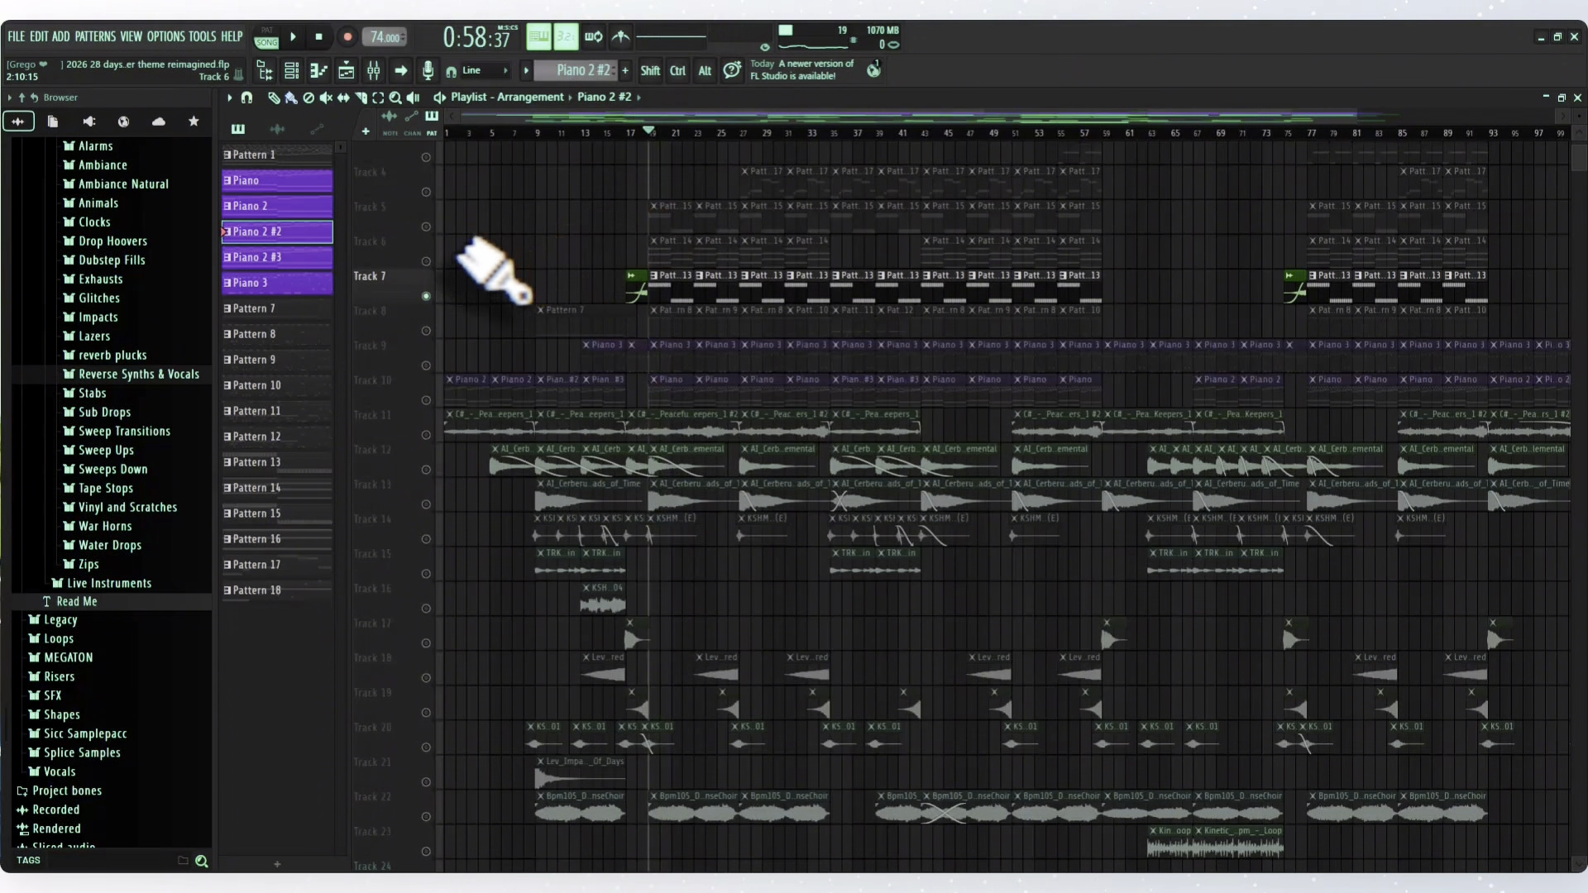
- Solo Track 5 and play its Pattern 15 clips from bar 19
{"action": "right_click", "coordinate": [426, 227]}
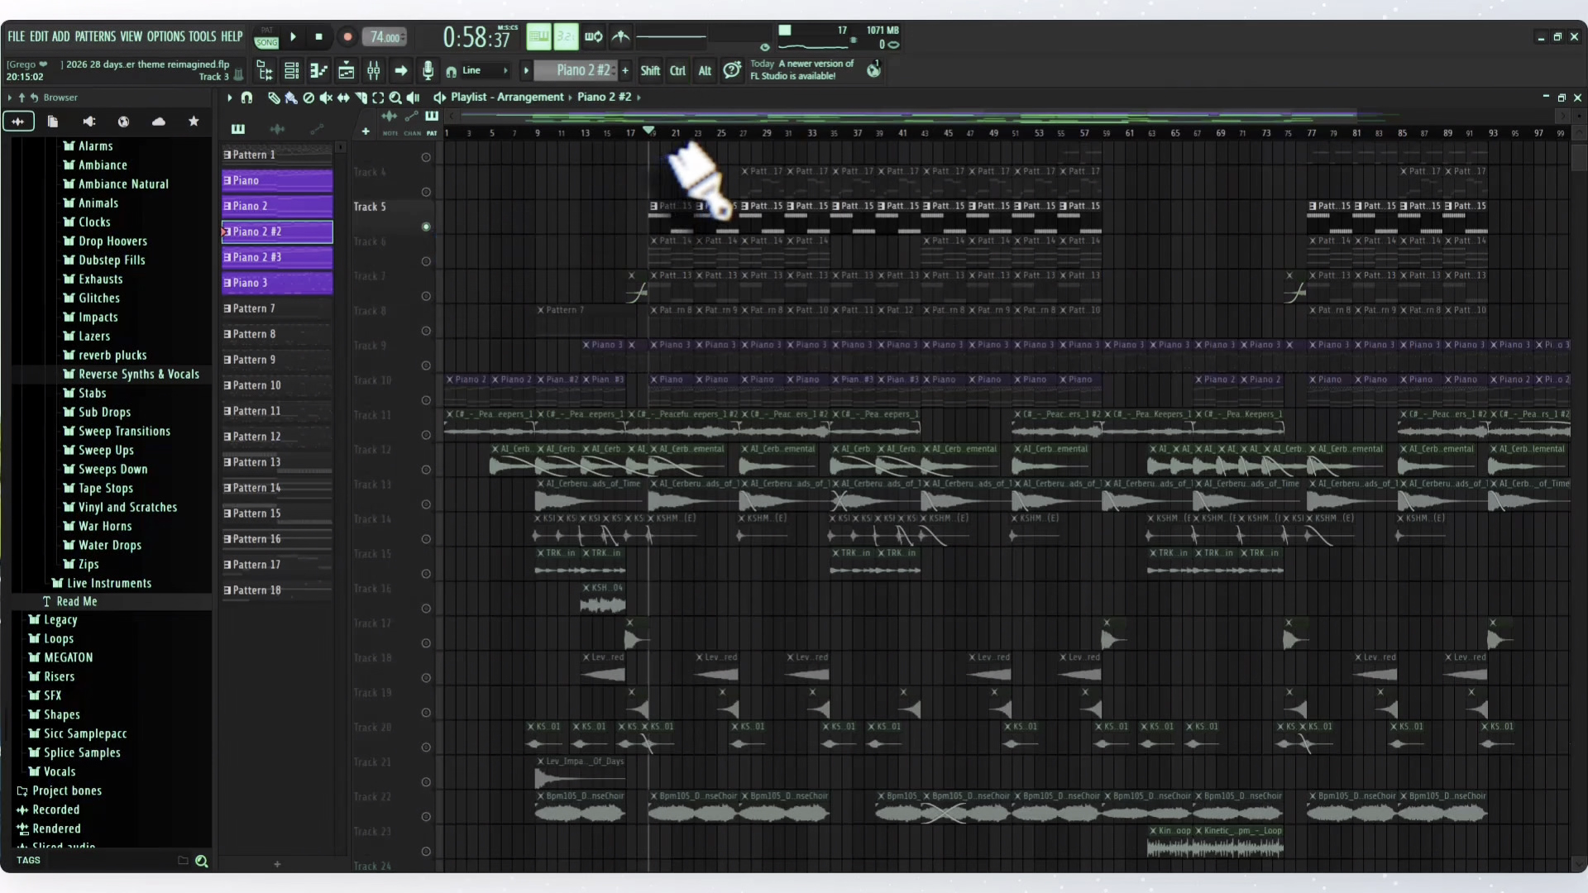
{"action": "key", "text": "space"}
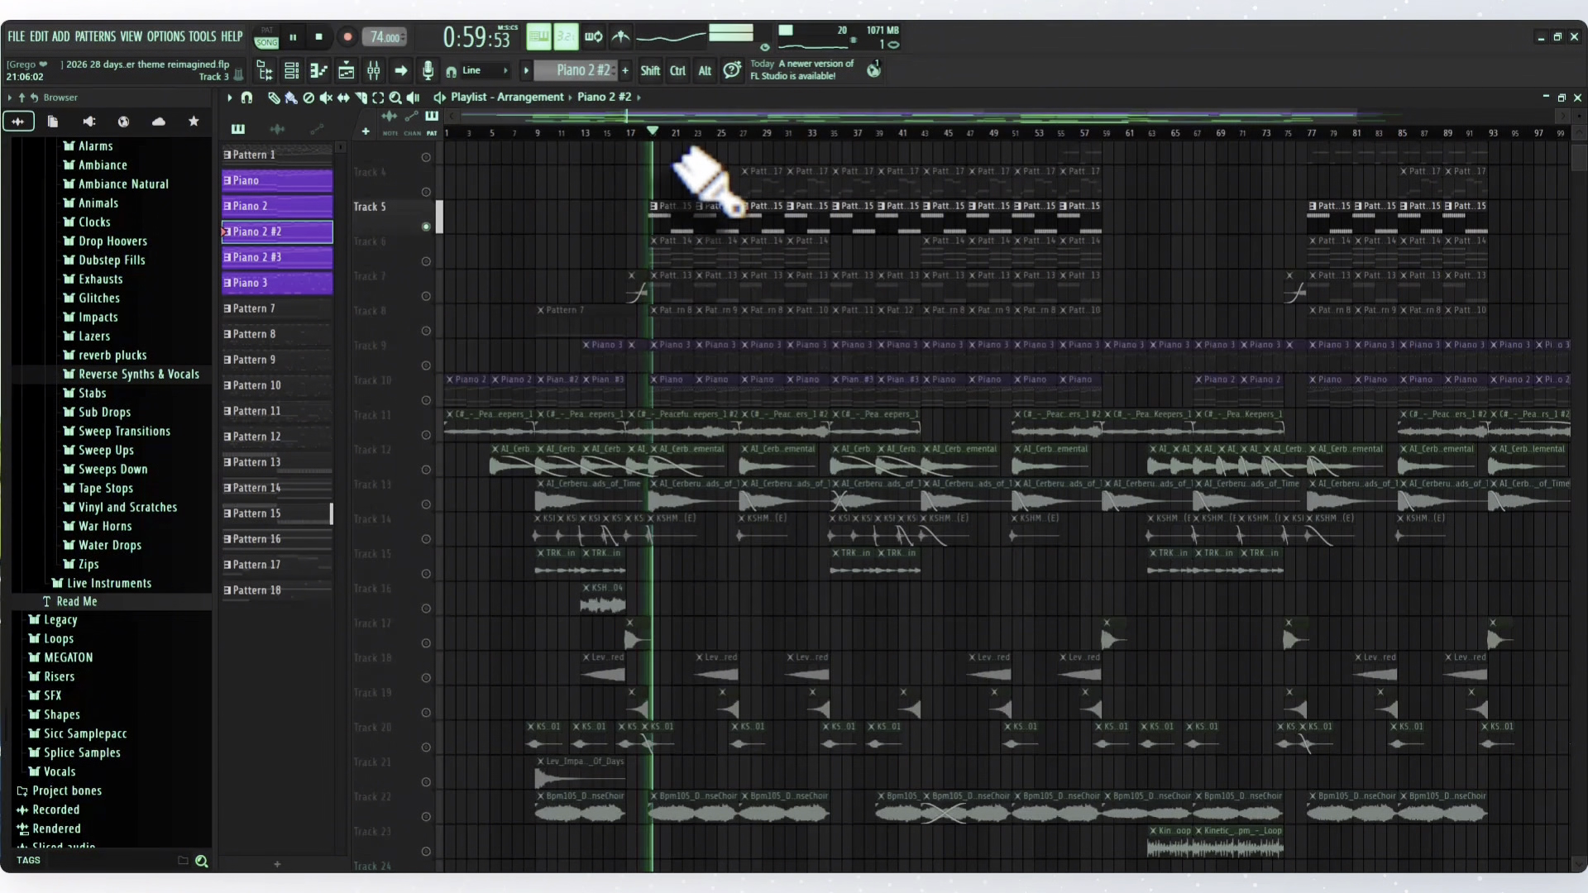
{"action": "key", "text": "space"}
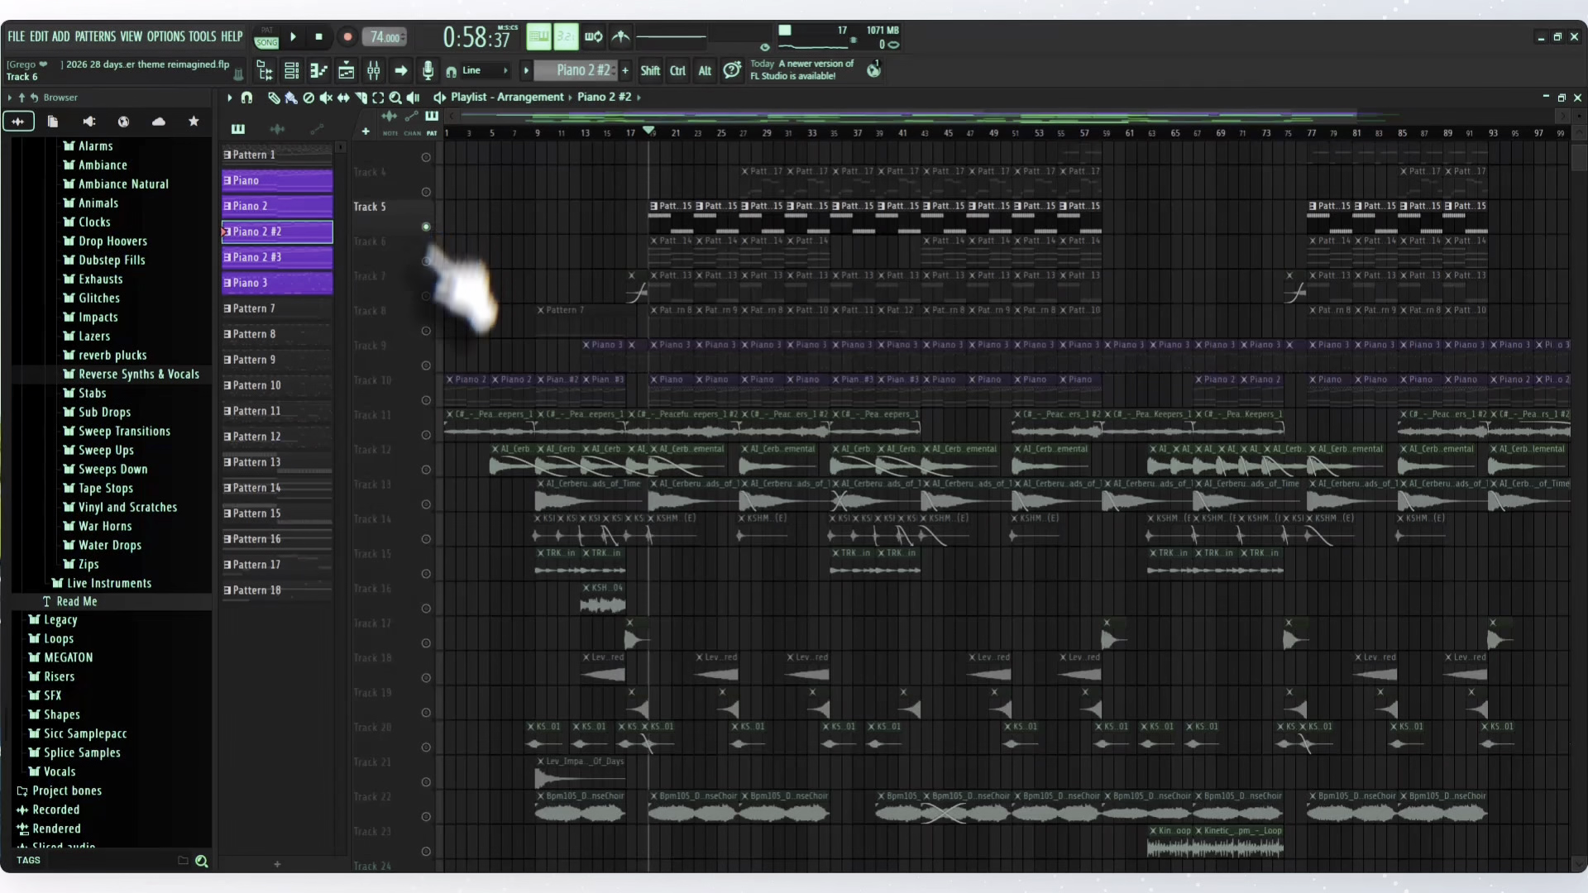
- Solo Track 8 and play it from bar 19 while reviewing Pattern 8's Ragnar Drums notes in the piano roll, and return to the playlist
{"action": "left_click", "coordinate": [426, 331], "text": "ctrl"}
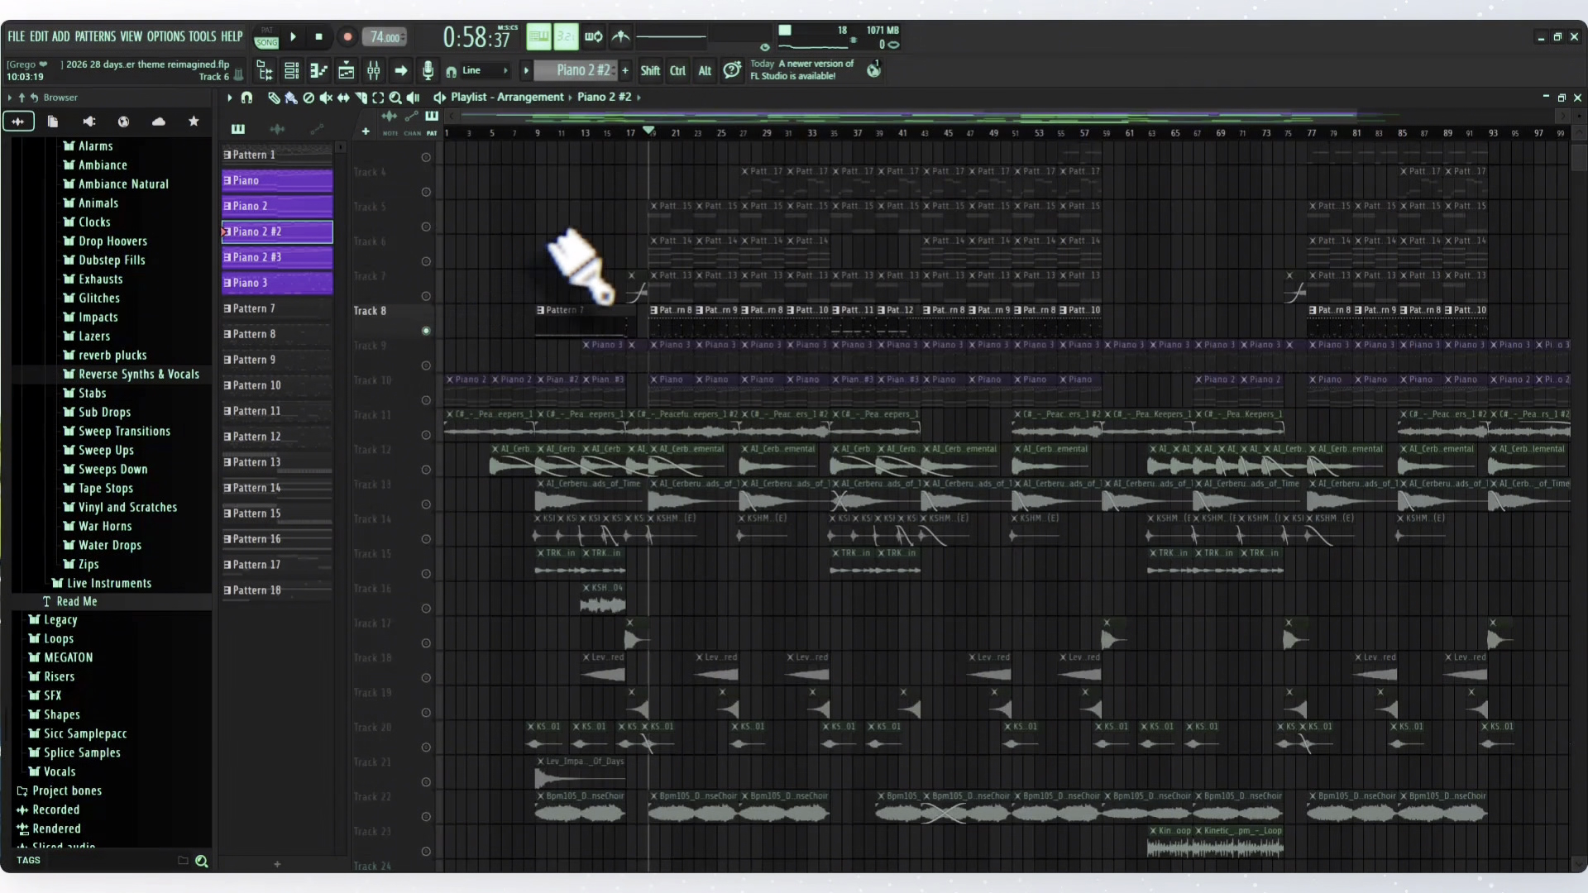
{"action": "key", "text": "space"}
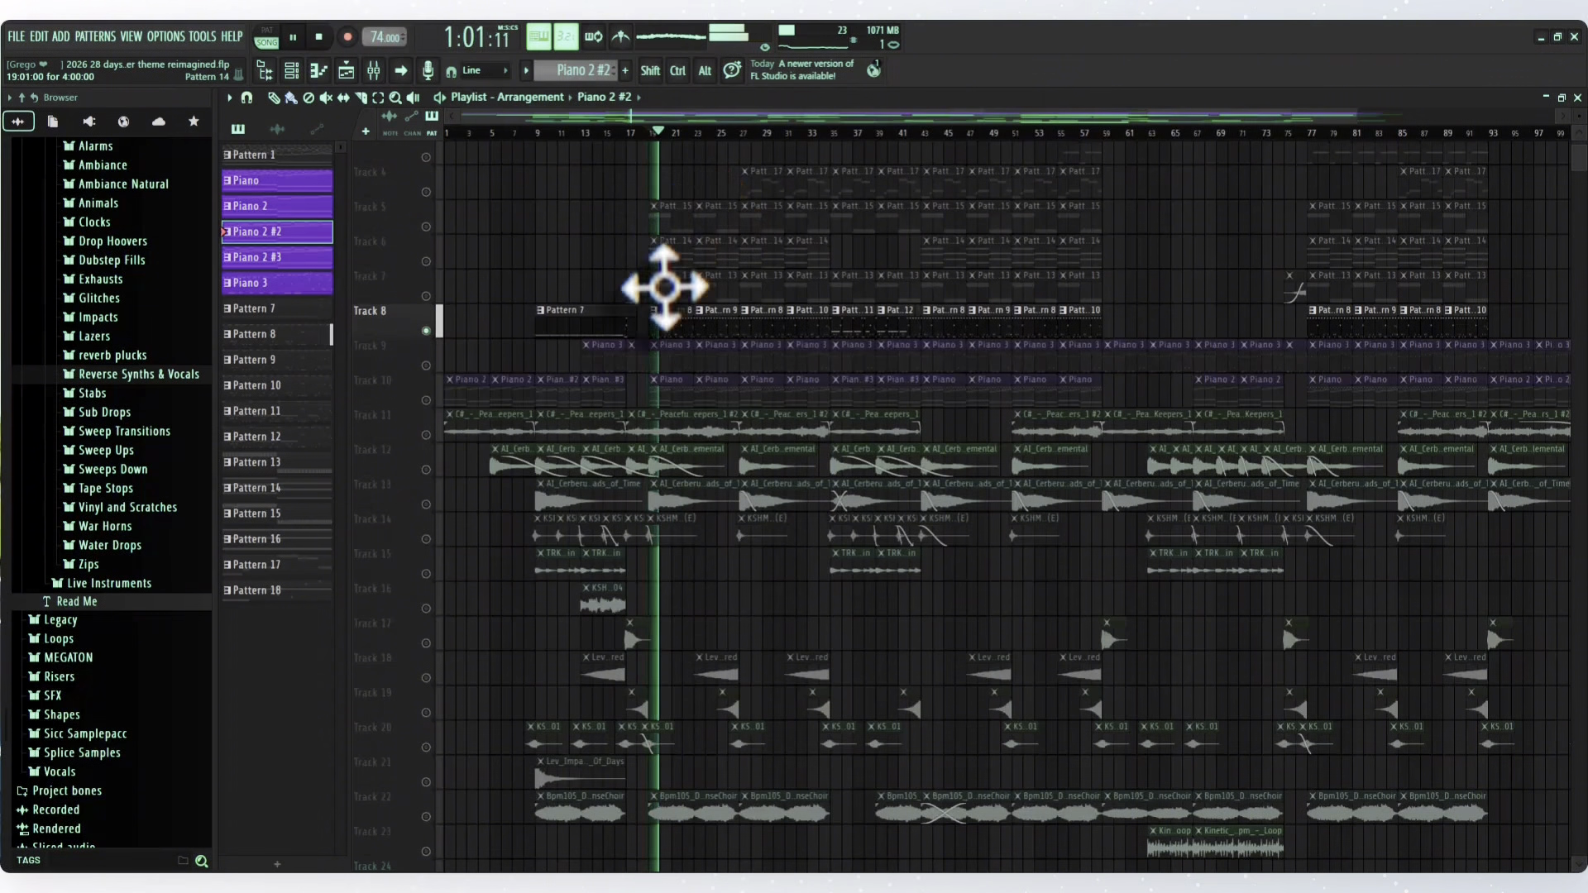
{"action": "left_click", "coordinate": [671, 325]}
{"action": "double_click", "coordinate": [675, 329]}
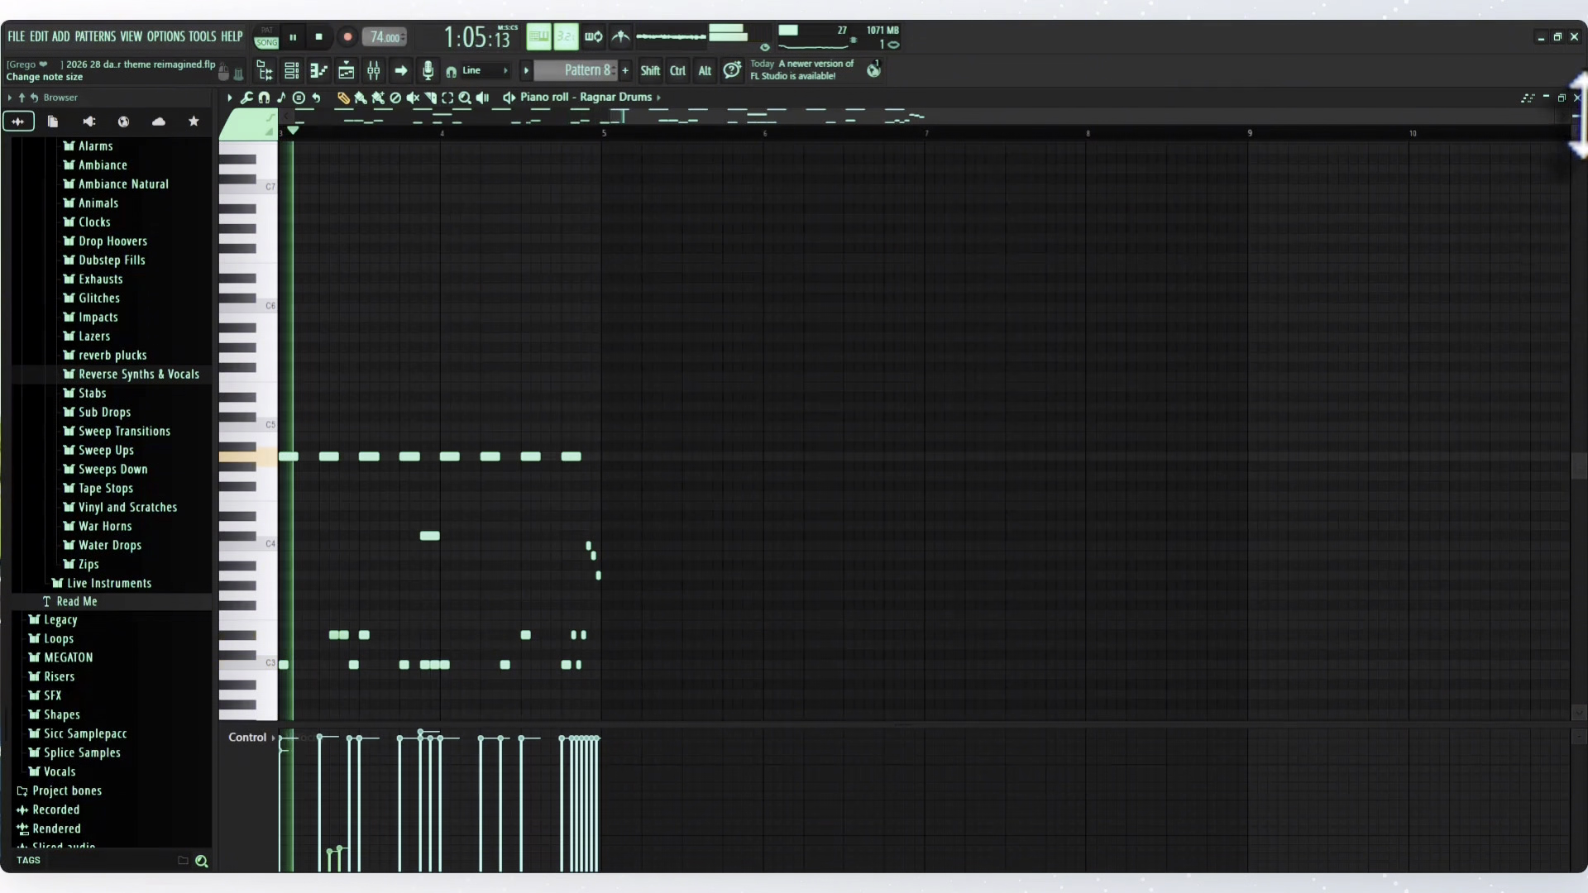
{"action": "left_click_drag", "start_coordinate": [914, 117], "coordinate": [475, 129]}
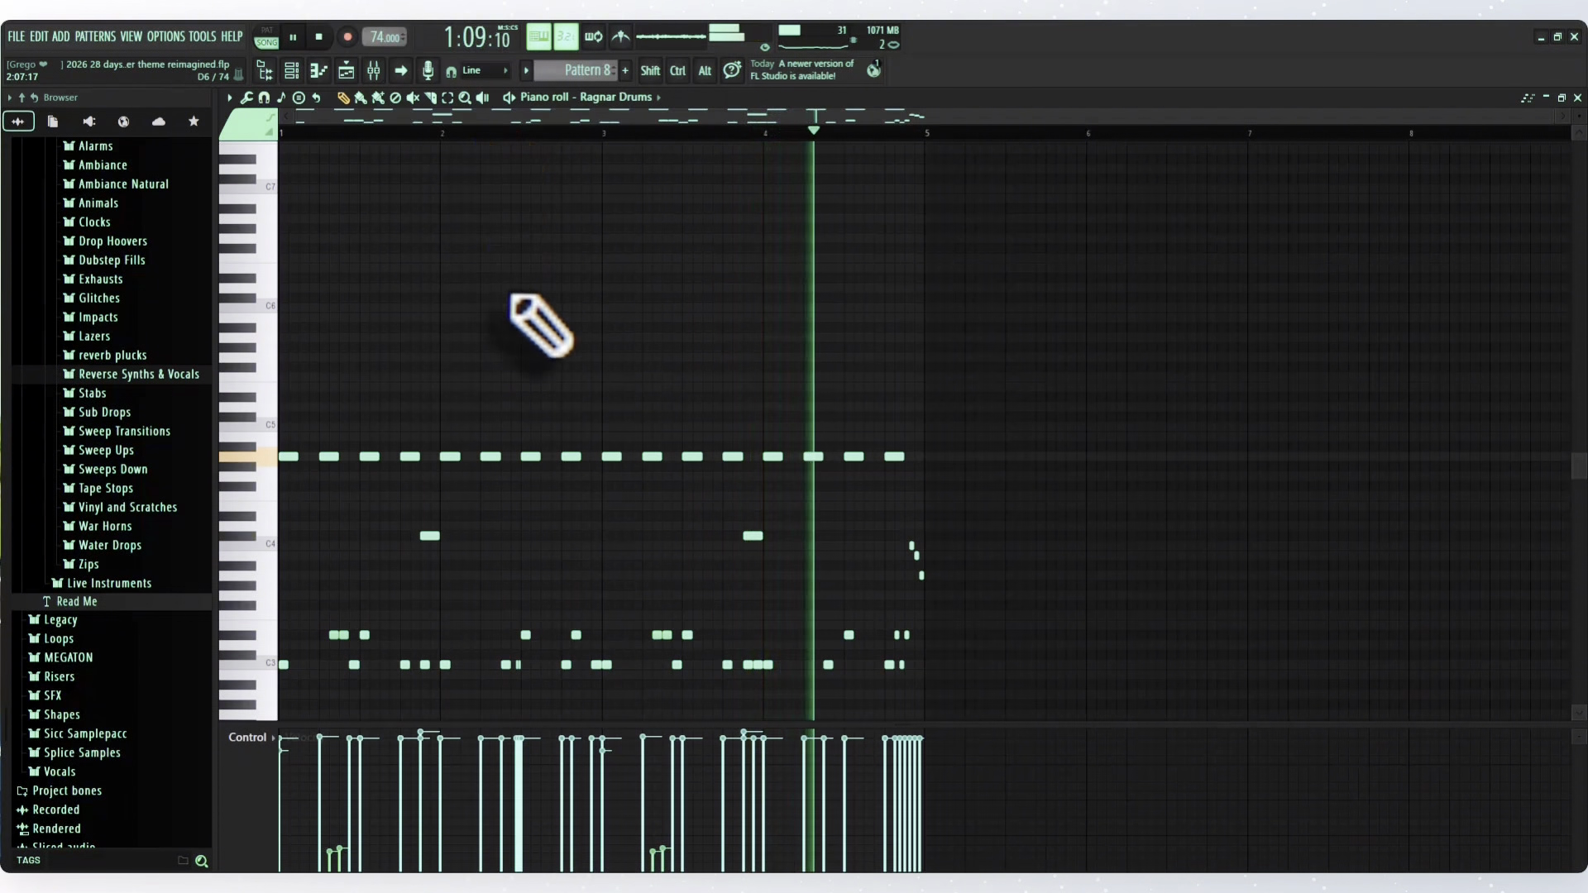
{"action": "left_click", "coordinate": [318, 36]}
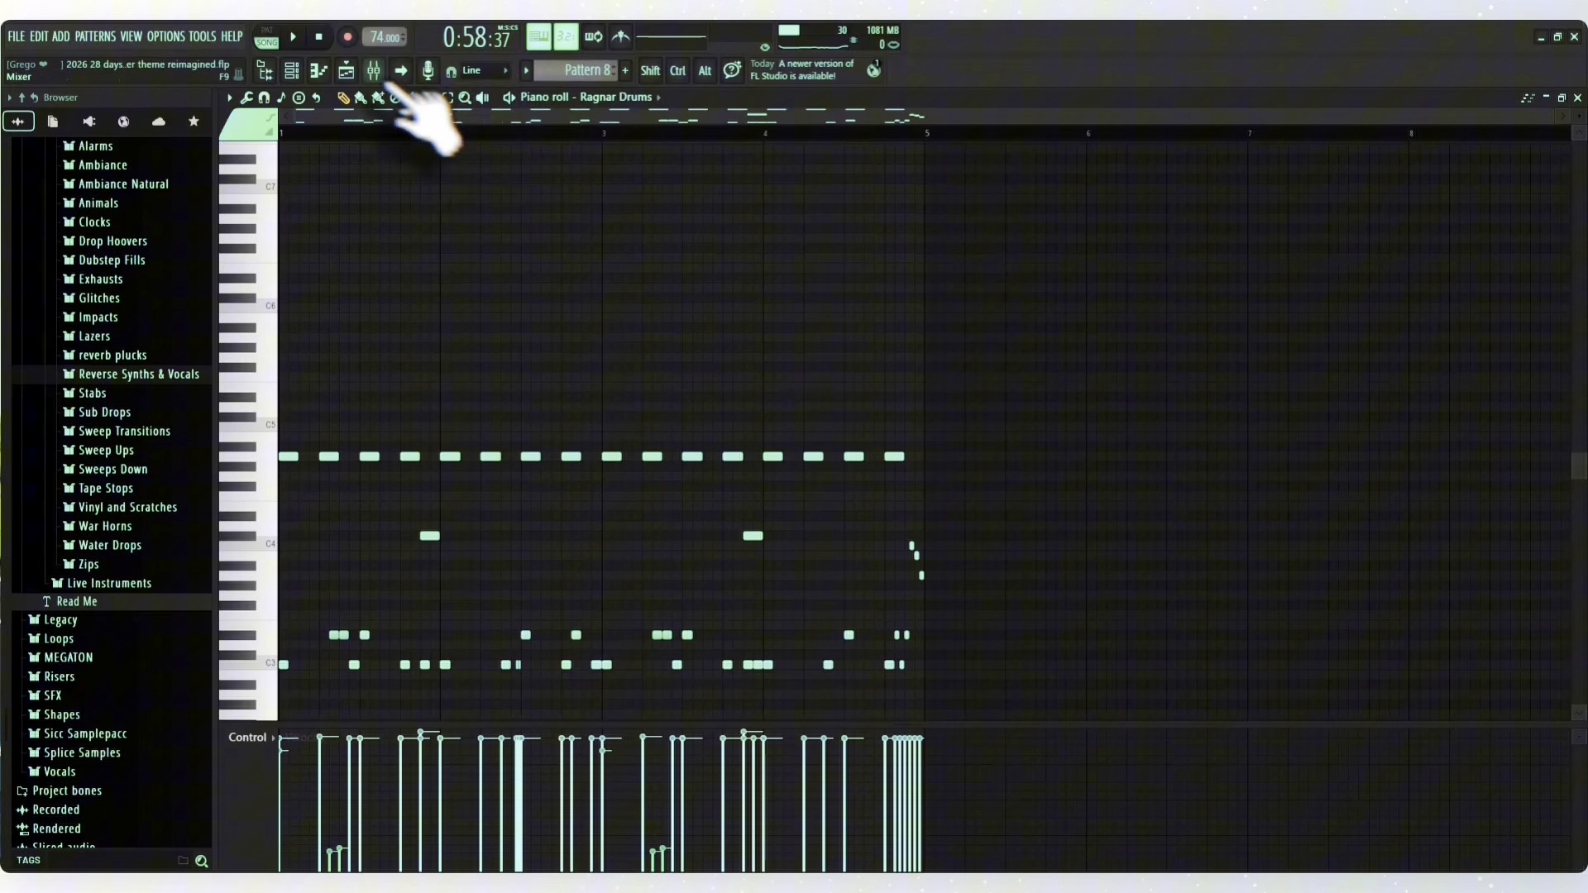
{"action": "left_click", "coordinate": [346, 71]}
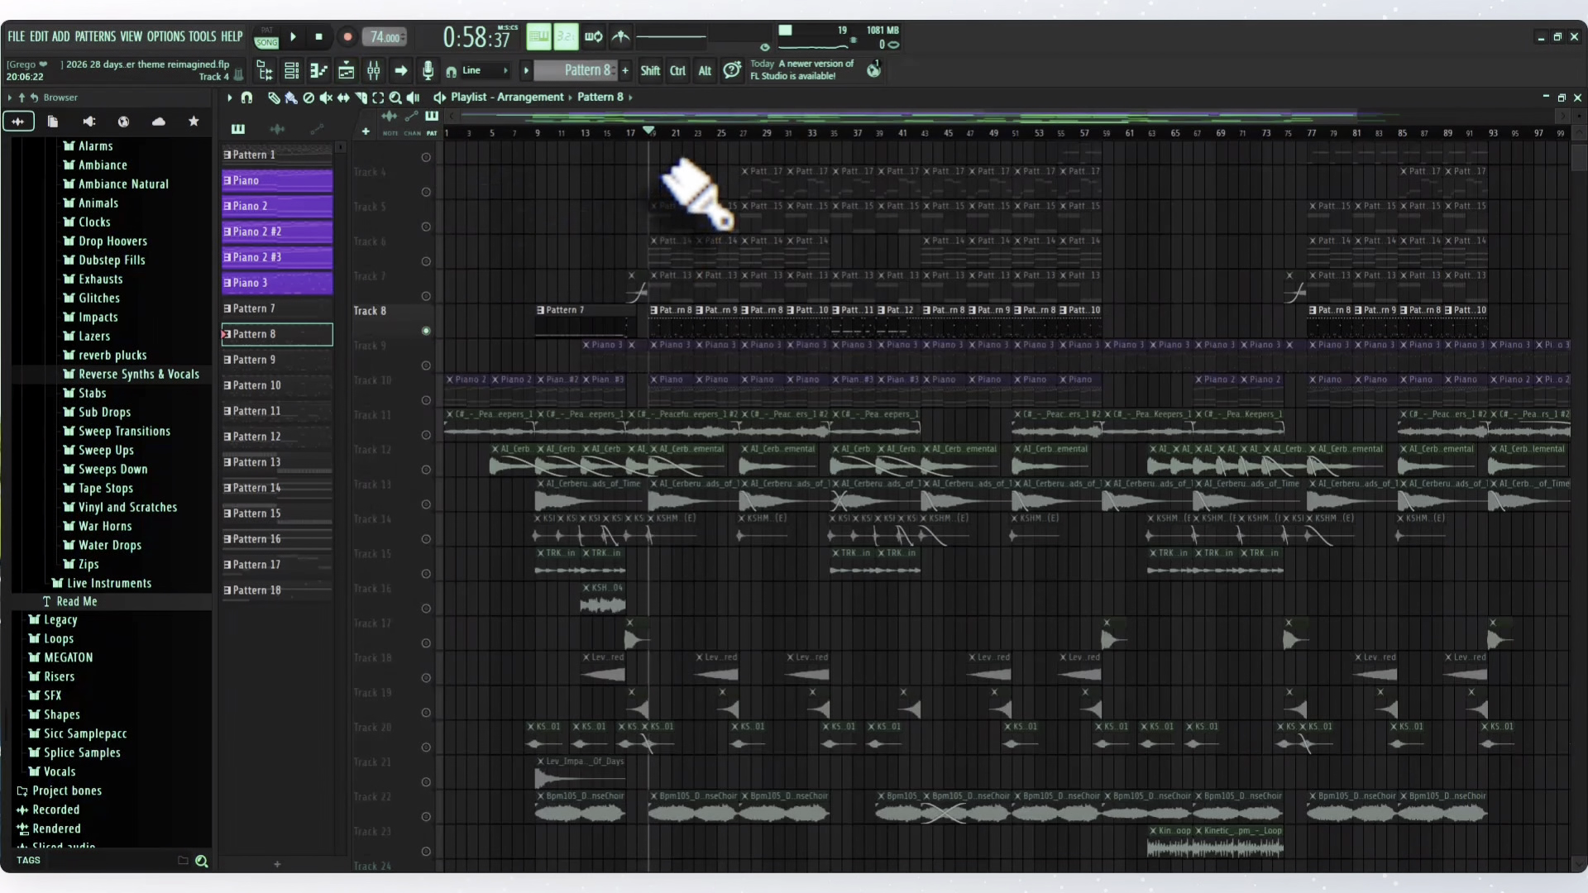
- Solo Track 4, play its Pattern 17 clips from bar 27, and unmute all the playlist tracks
{"action": "scroll", "coordinate": [686, 202], "scroll_direction": "down", "scroll_amount": 2}
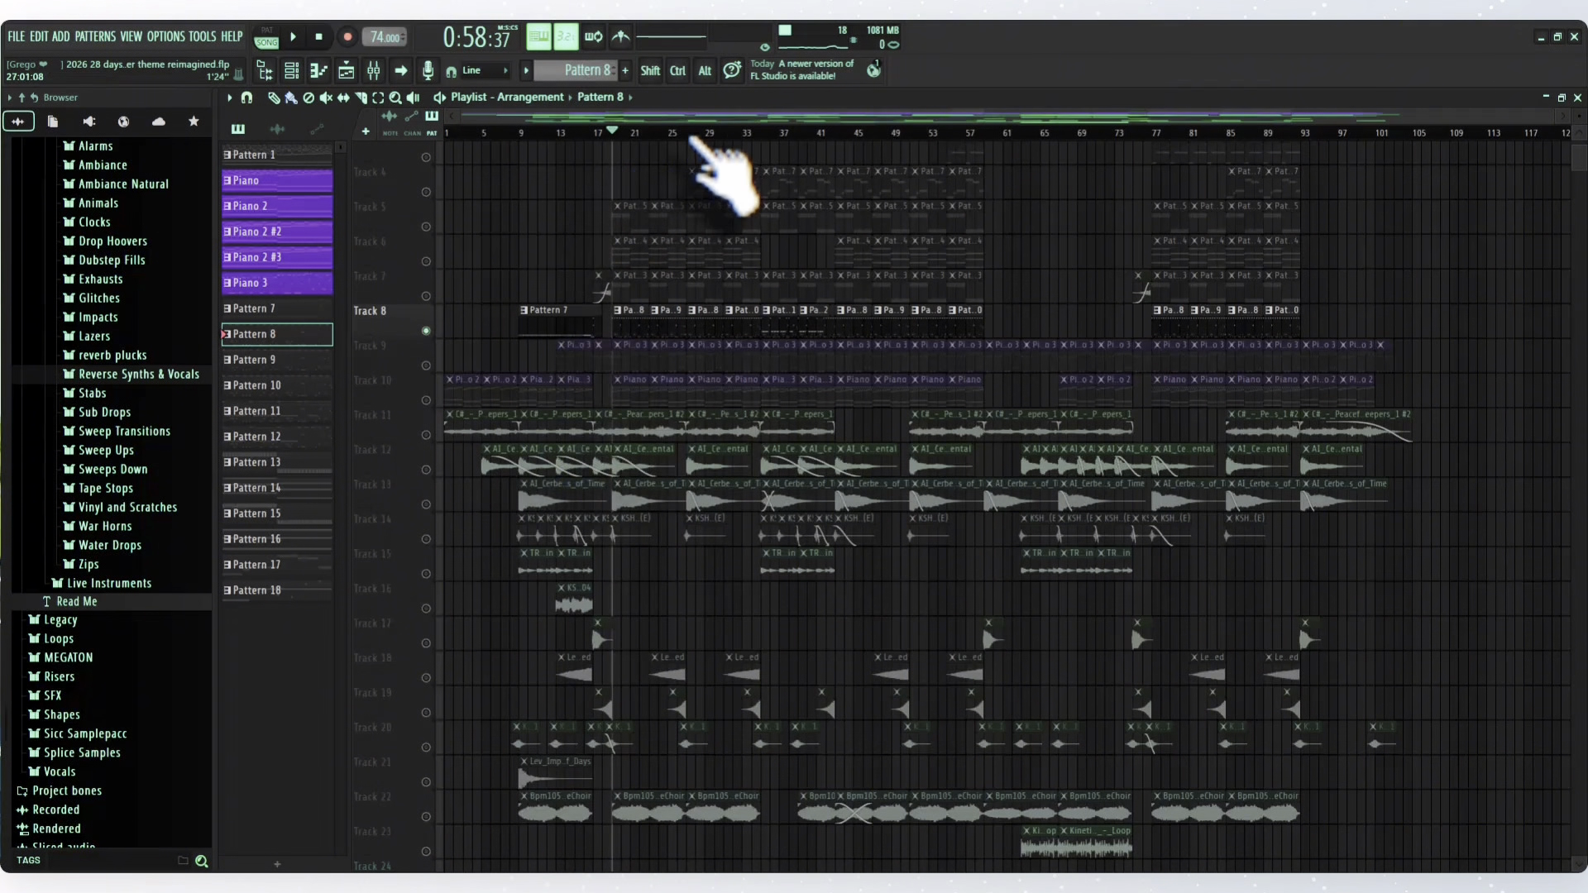
{"action": "left_click", "coordinate": [690, 137]}
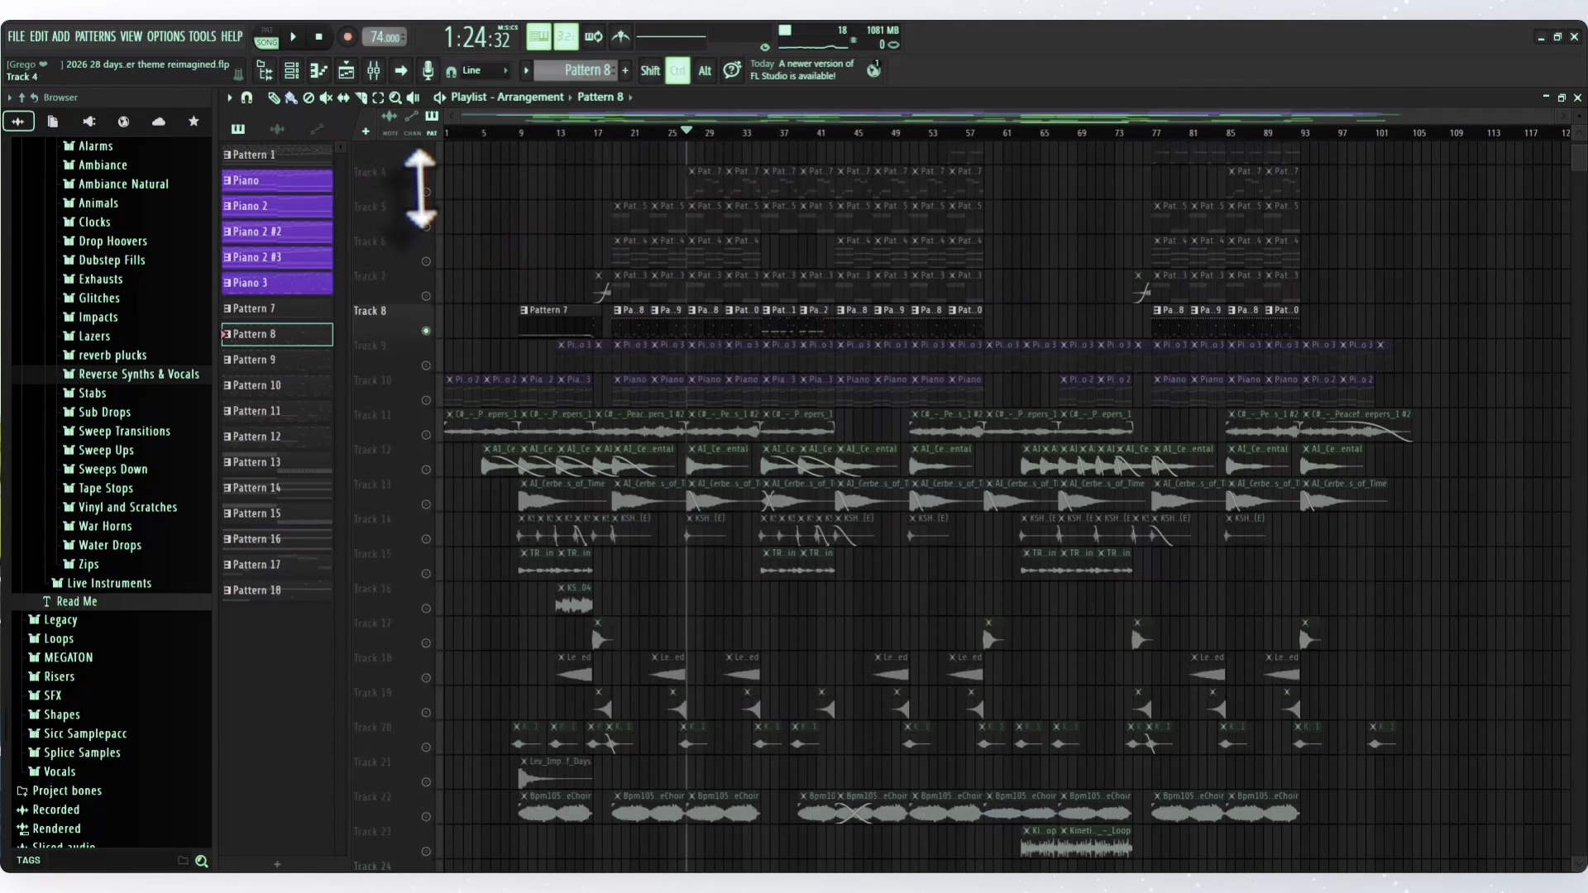
{"action": "left_click", "coordinate": [420, 178]}
{"action": "key", "text": "space"}
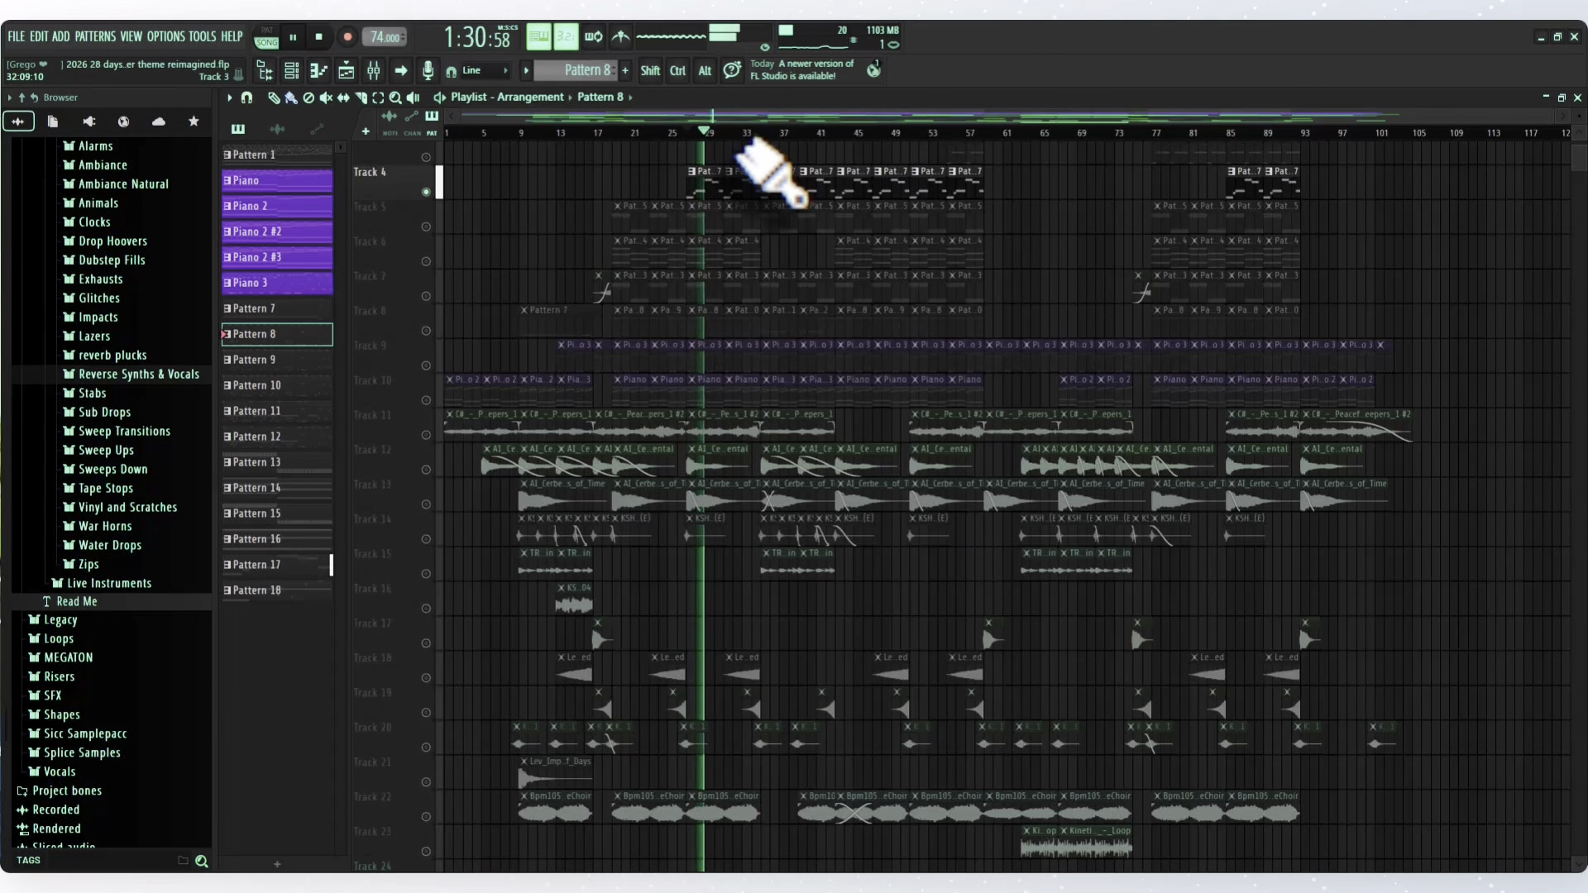
{"action": "key", "text": "space"}
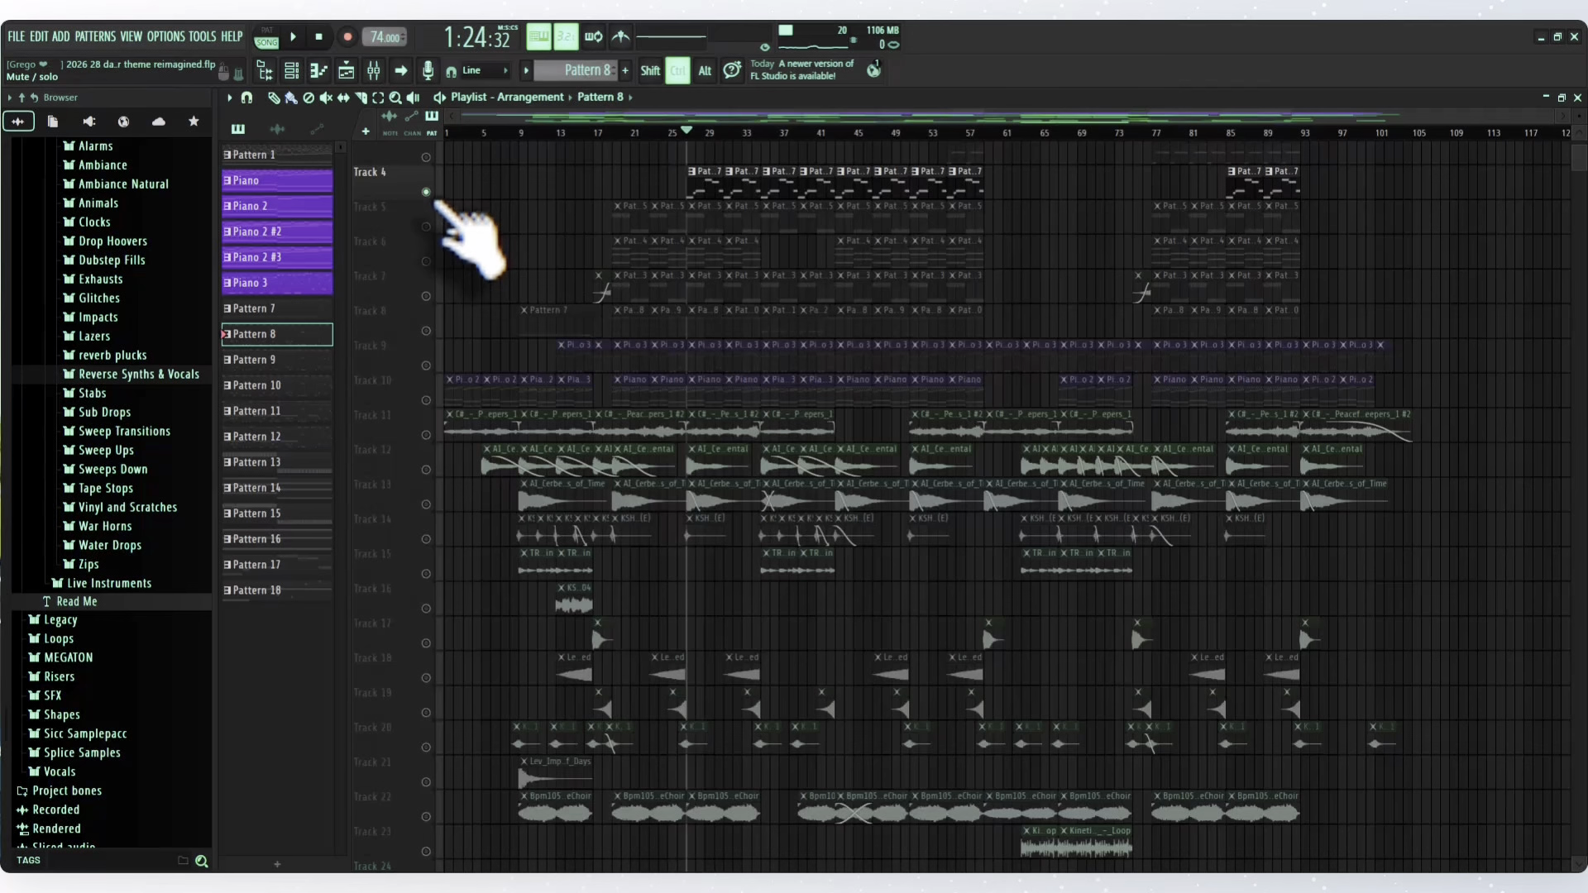
{"action": "left_click", "coordinate": [428, 196], "text": "ctrl"}
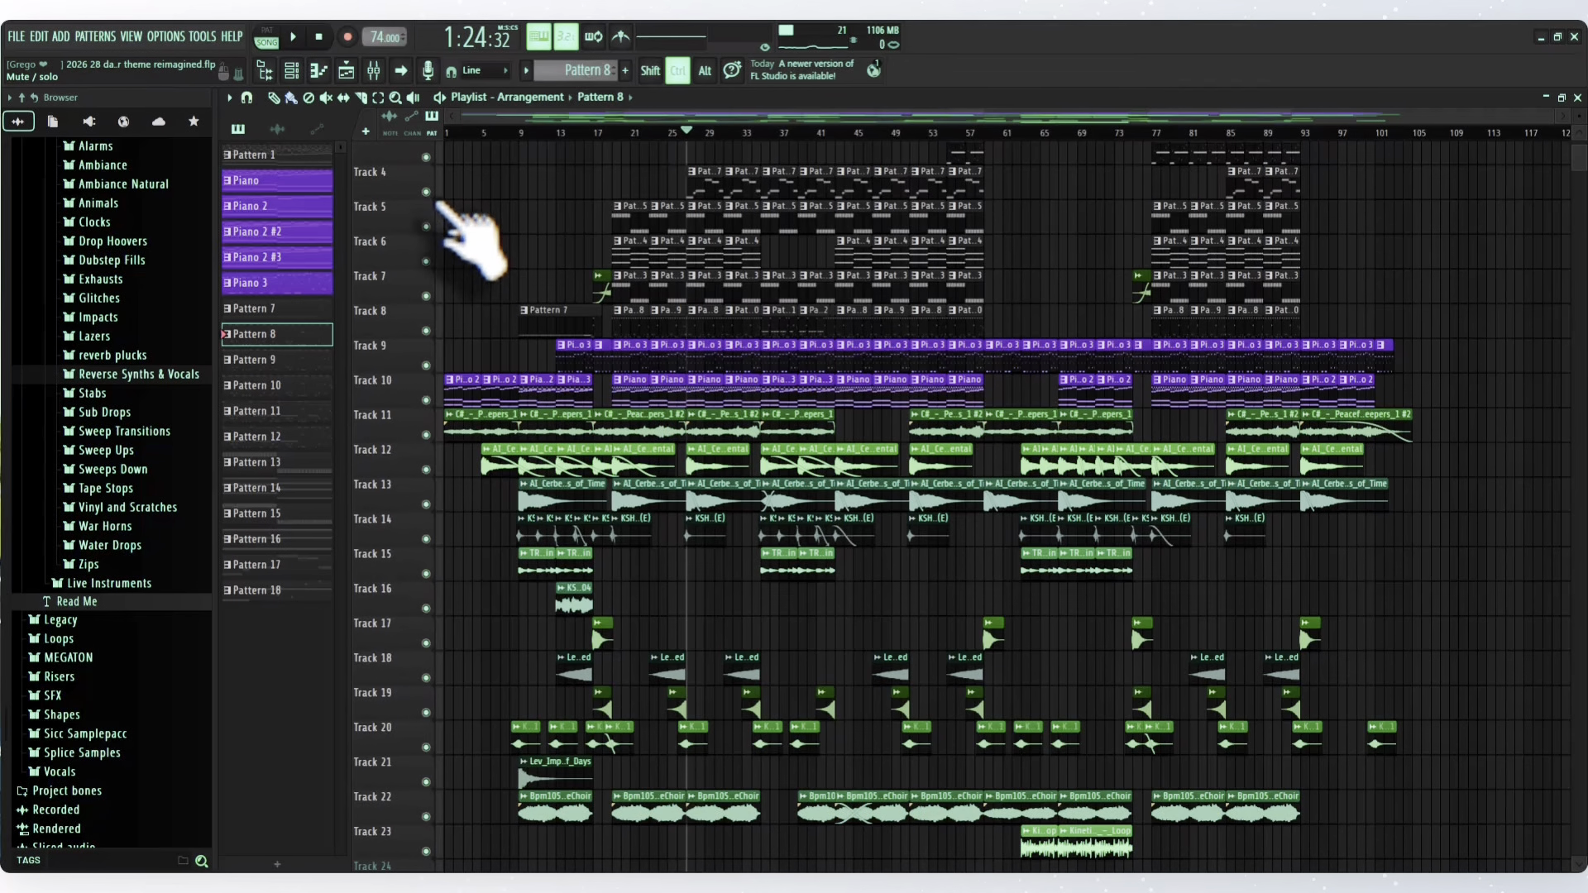
- Play the full arrangement from bar 35 and stop playback
{"action": "left_click", "coordinate": [762, 132]}
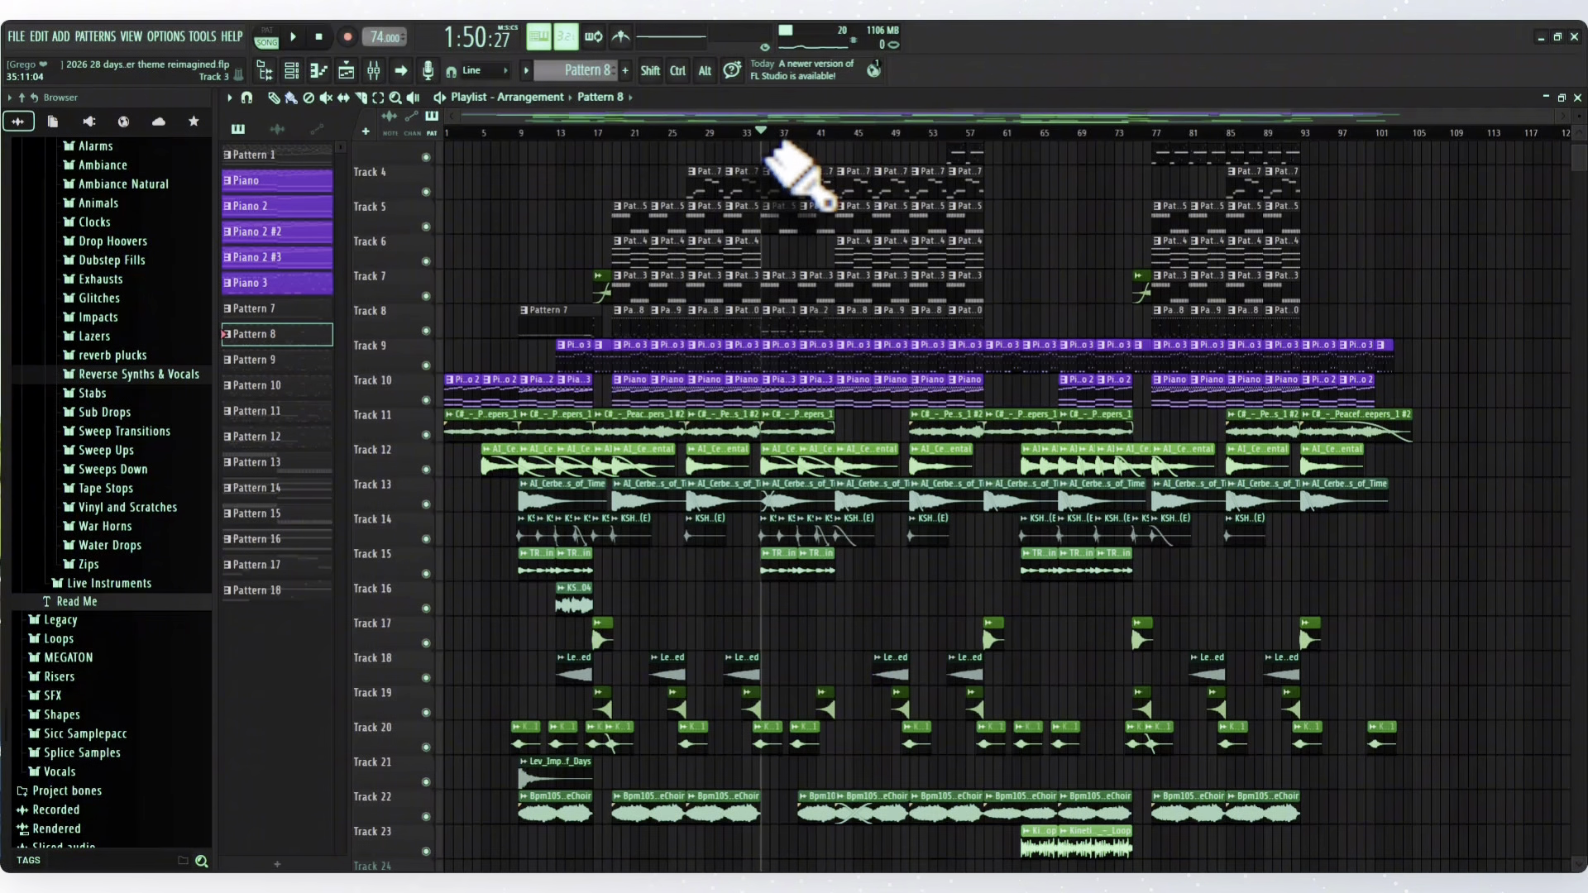
{"action": "key", "text": "space"}
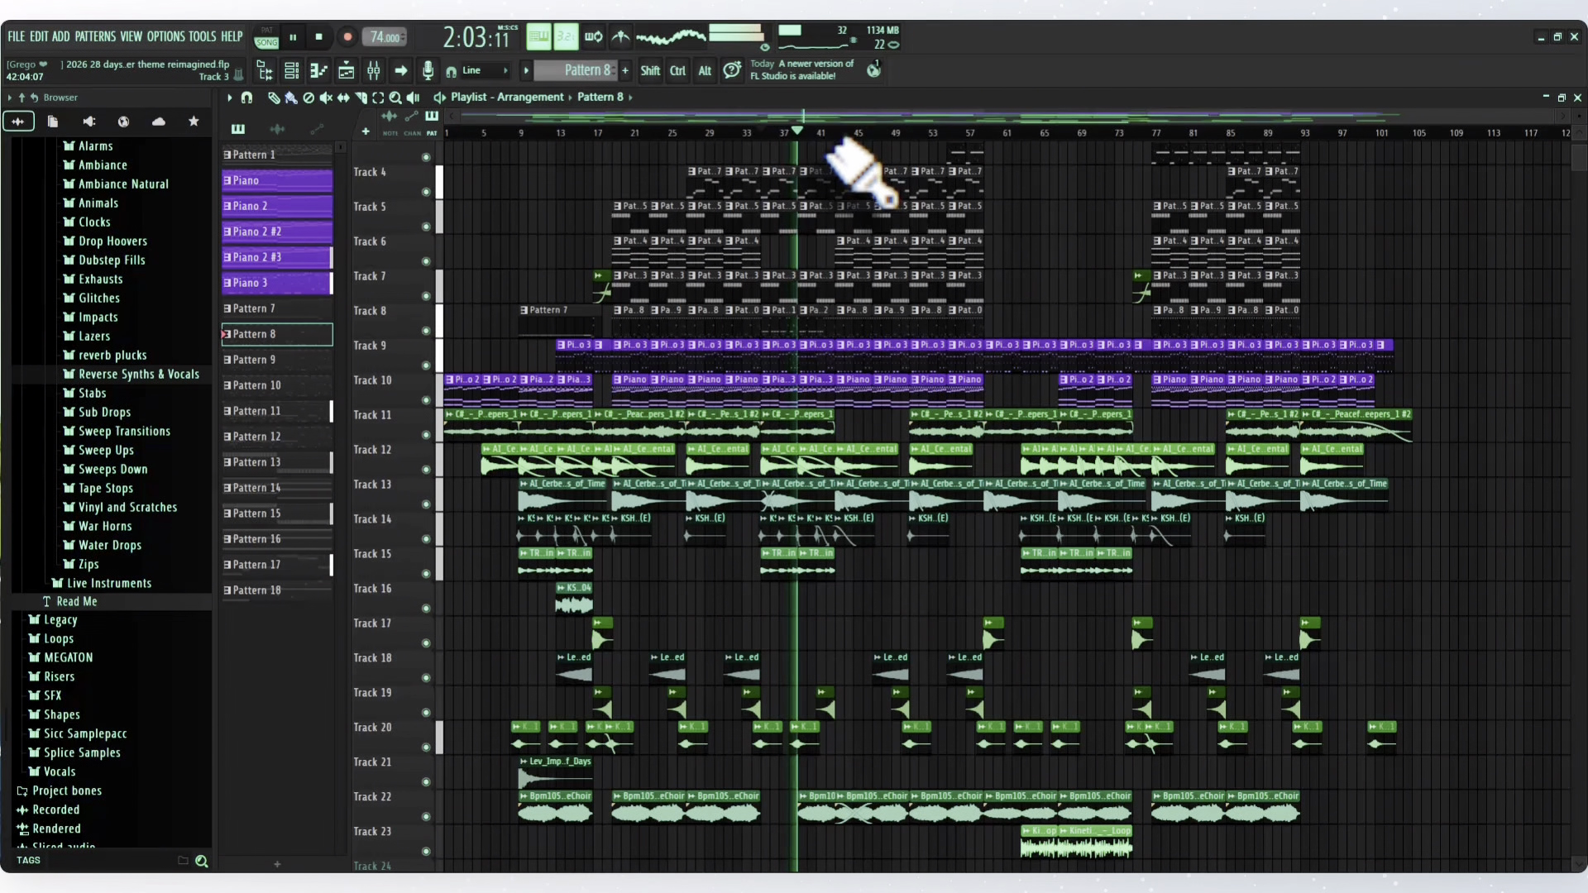
{"action": "key", "text": "space"}
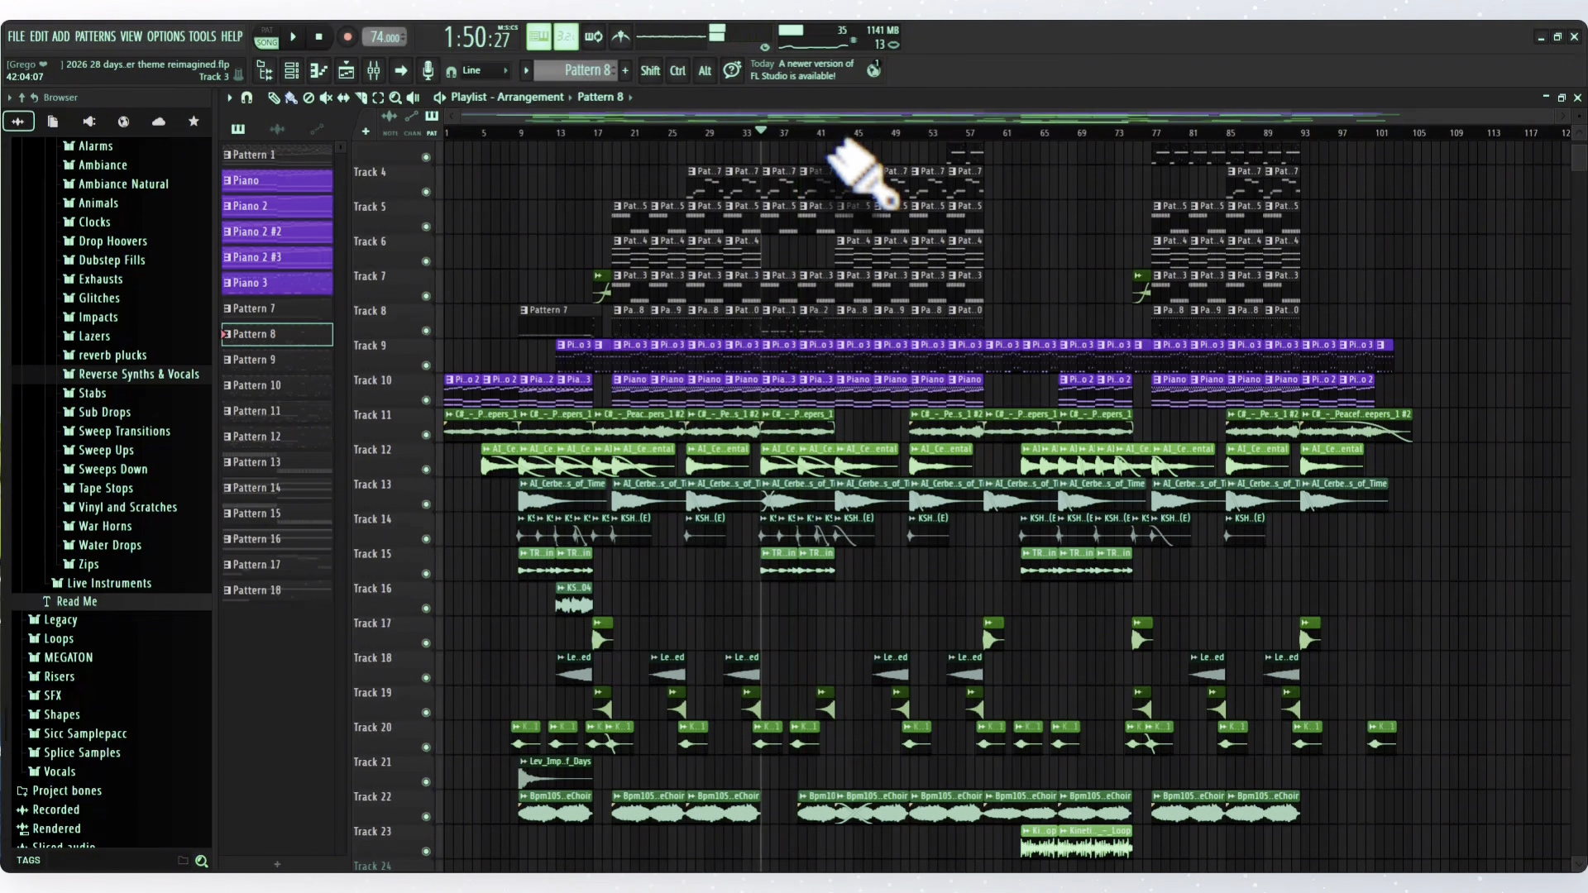
- Solo Track 3, play its Pattern 18 clips from bar 55, and unmute all the playlist tracks
{"action": "left_click", "coordinate": [837, 137]}
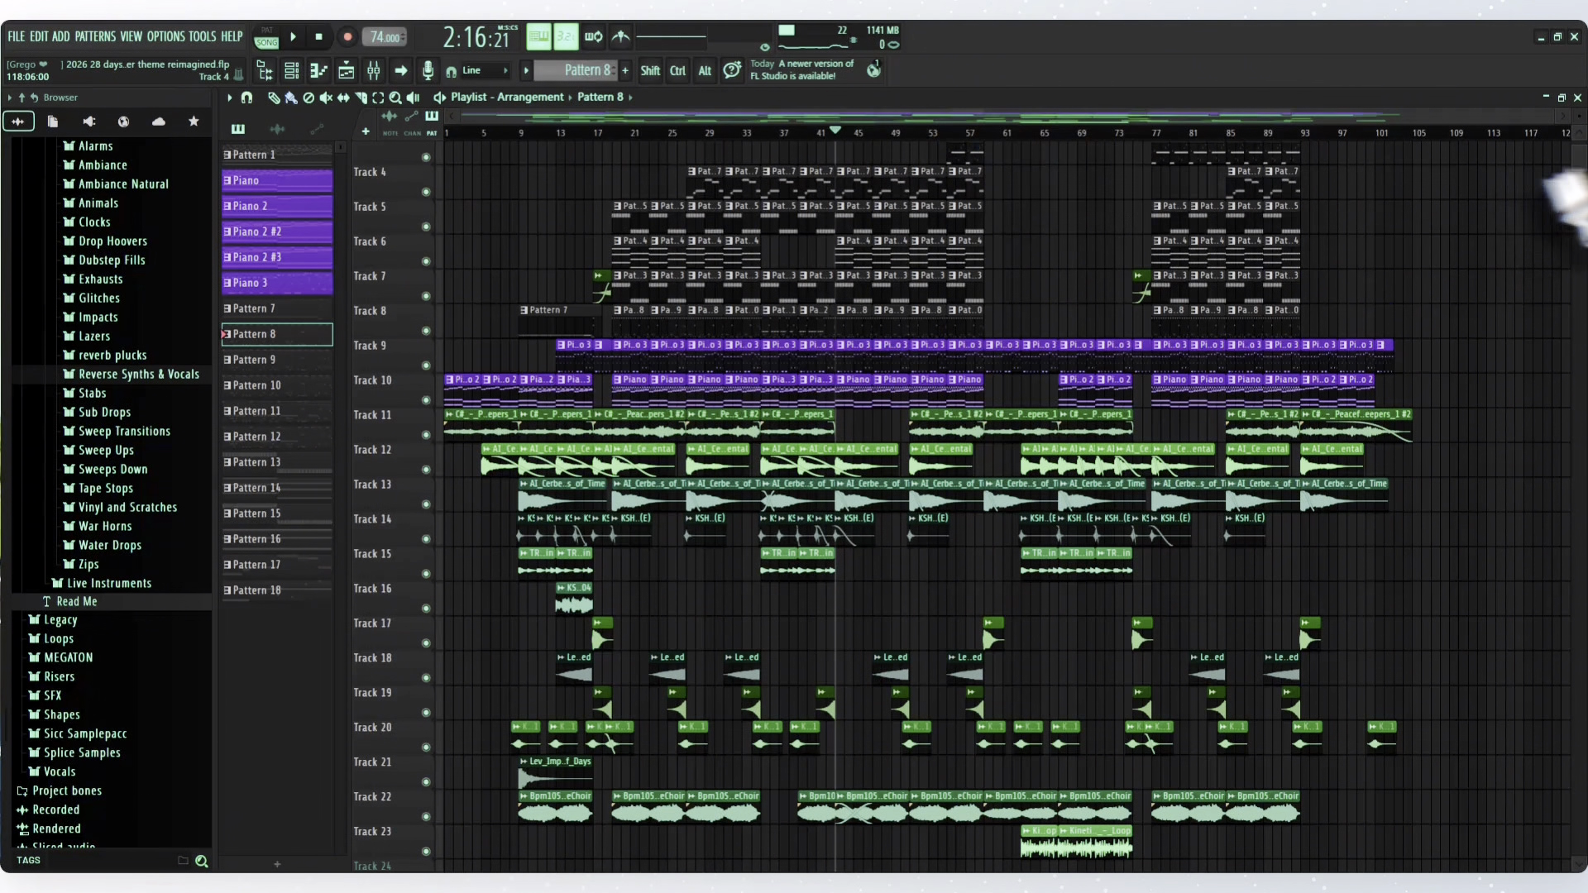
{"action": "scroll", "coordinate": [1576, 157], "scroll_direction": "up", "scroll_amount": 2}
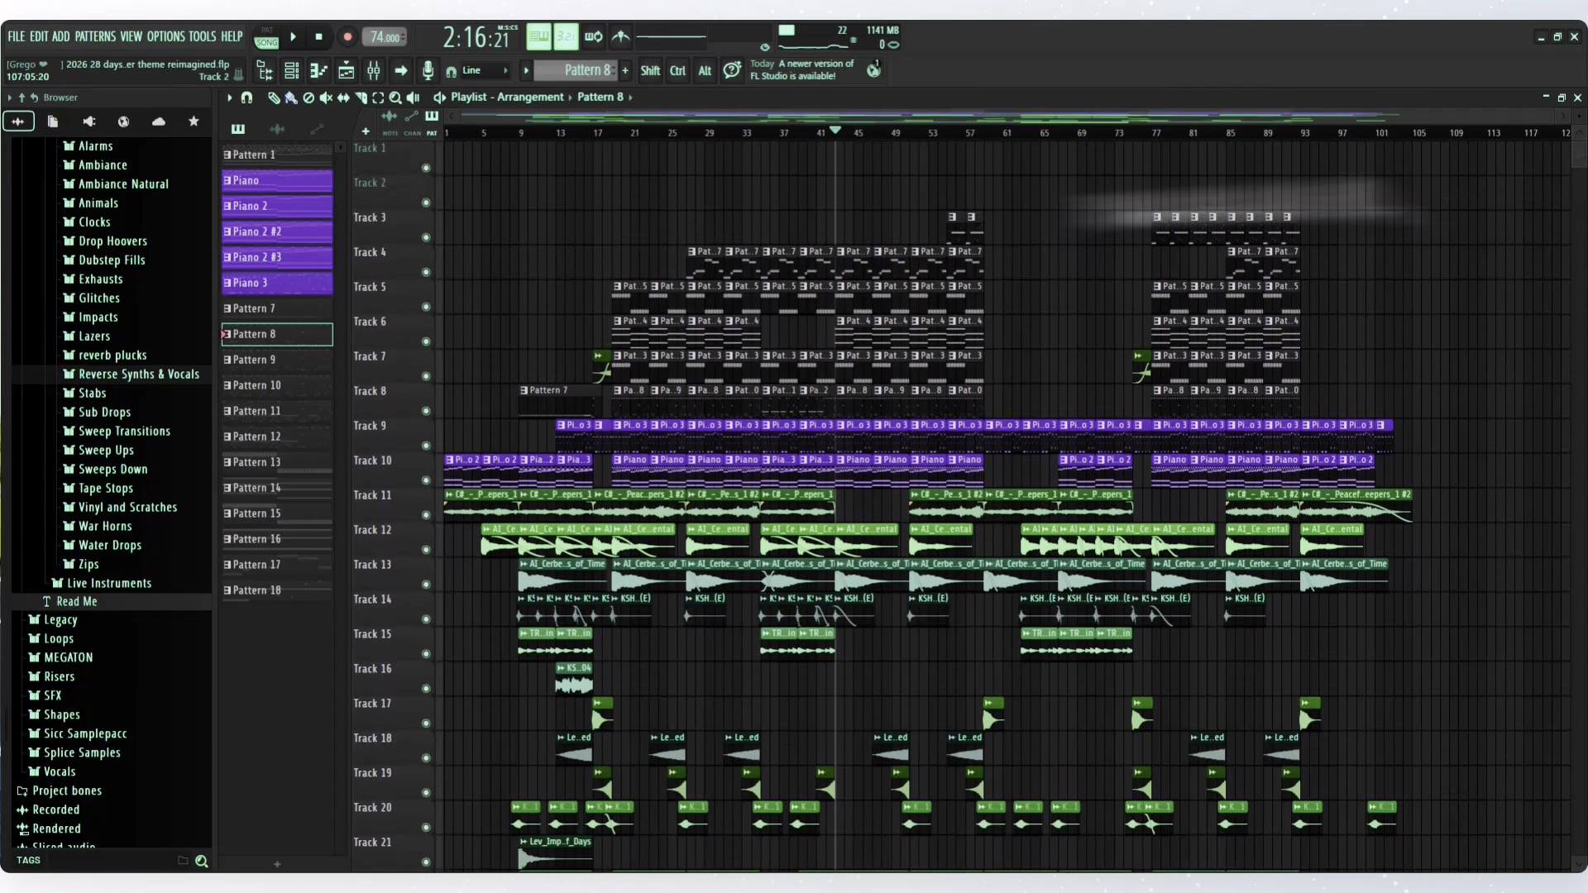
{"action": "left_click", "coordinate": [949, 137]}
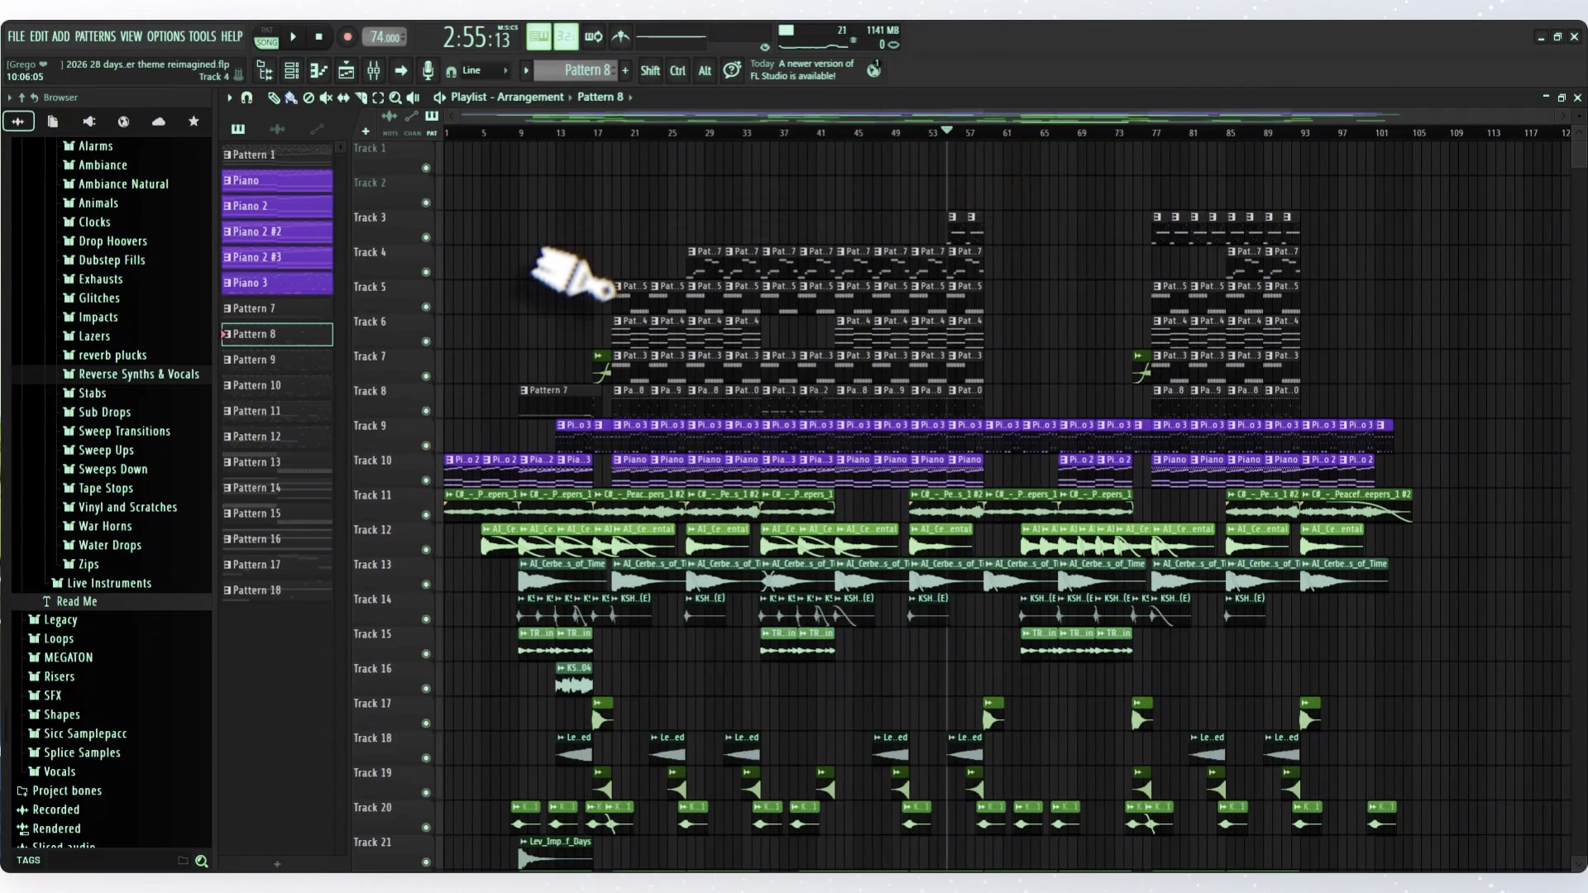
{"action": "right_click", "coordinate": [426, 237]}
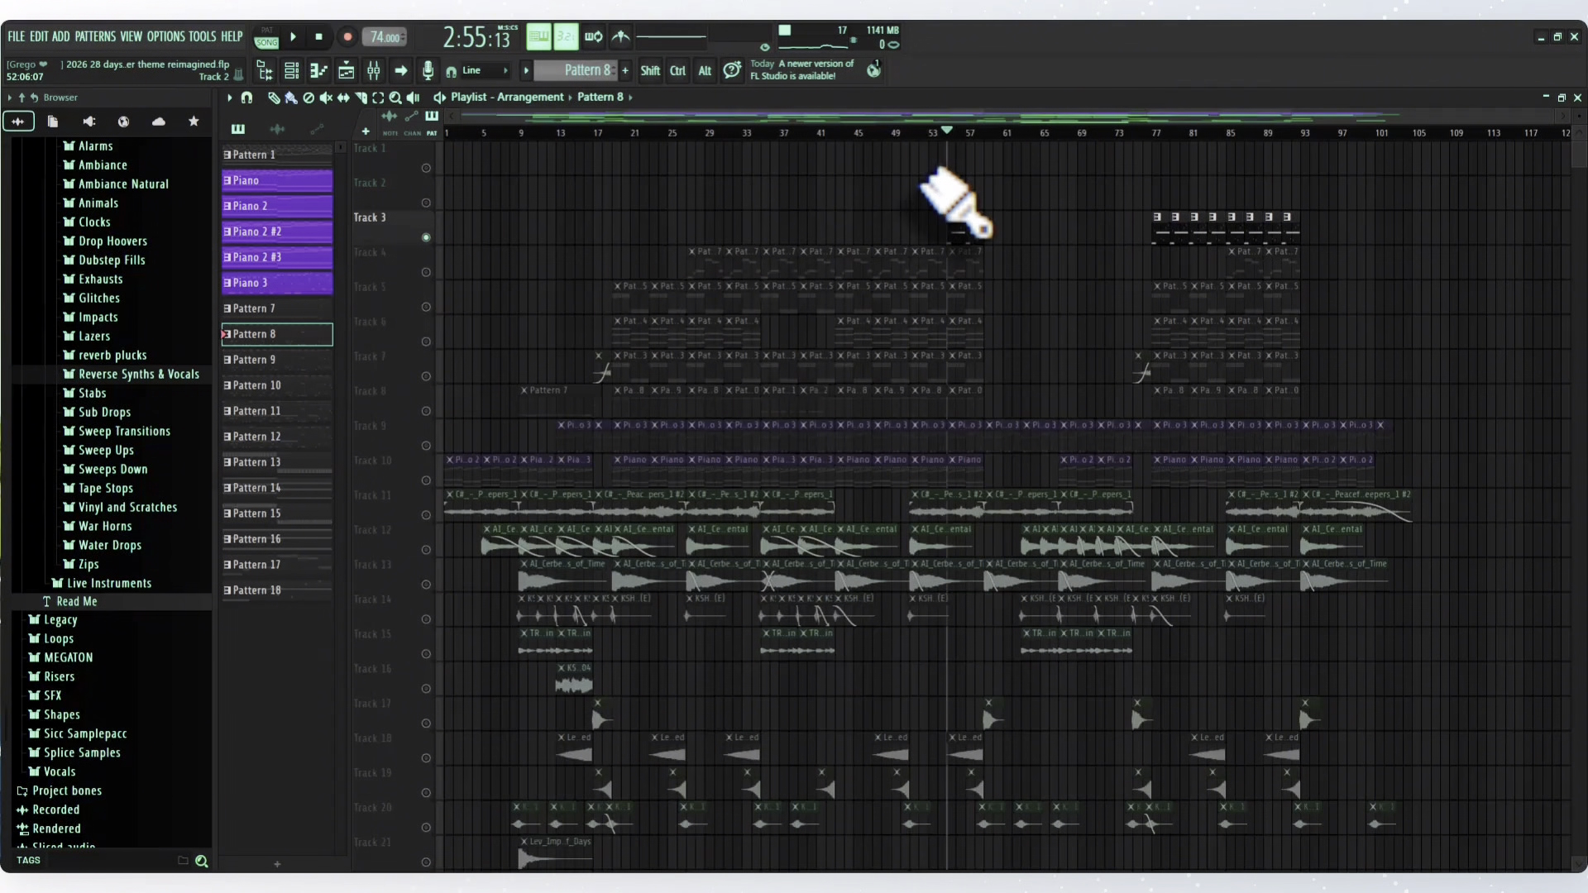
{"action": "key", "text": "space"}
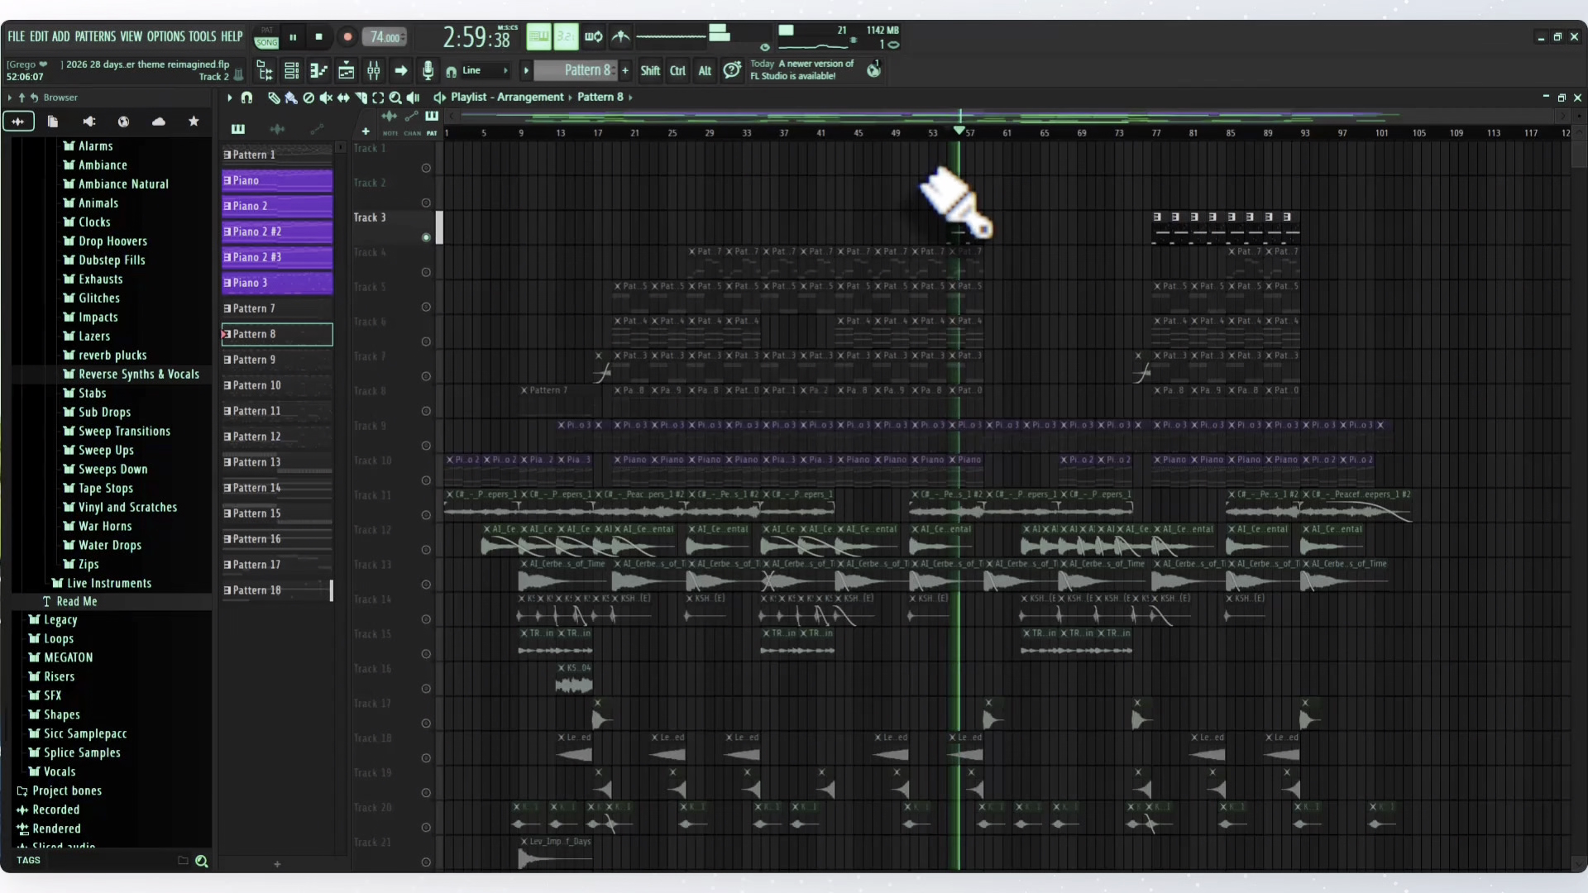
{"action": "key", "text": "space"}
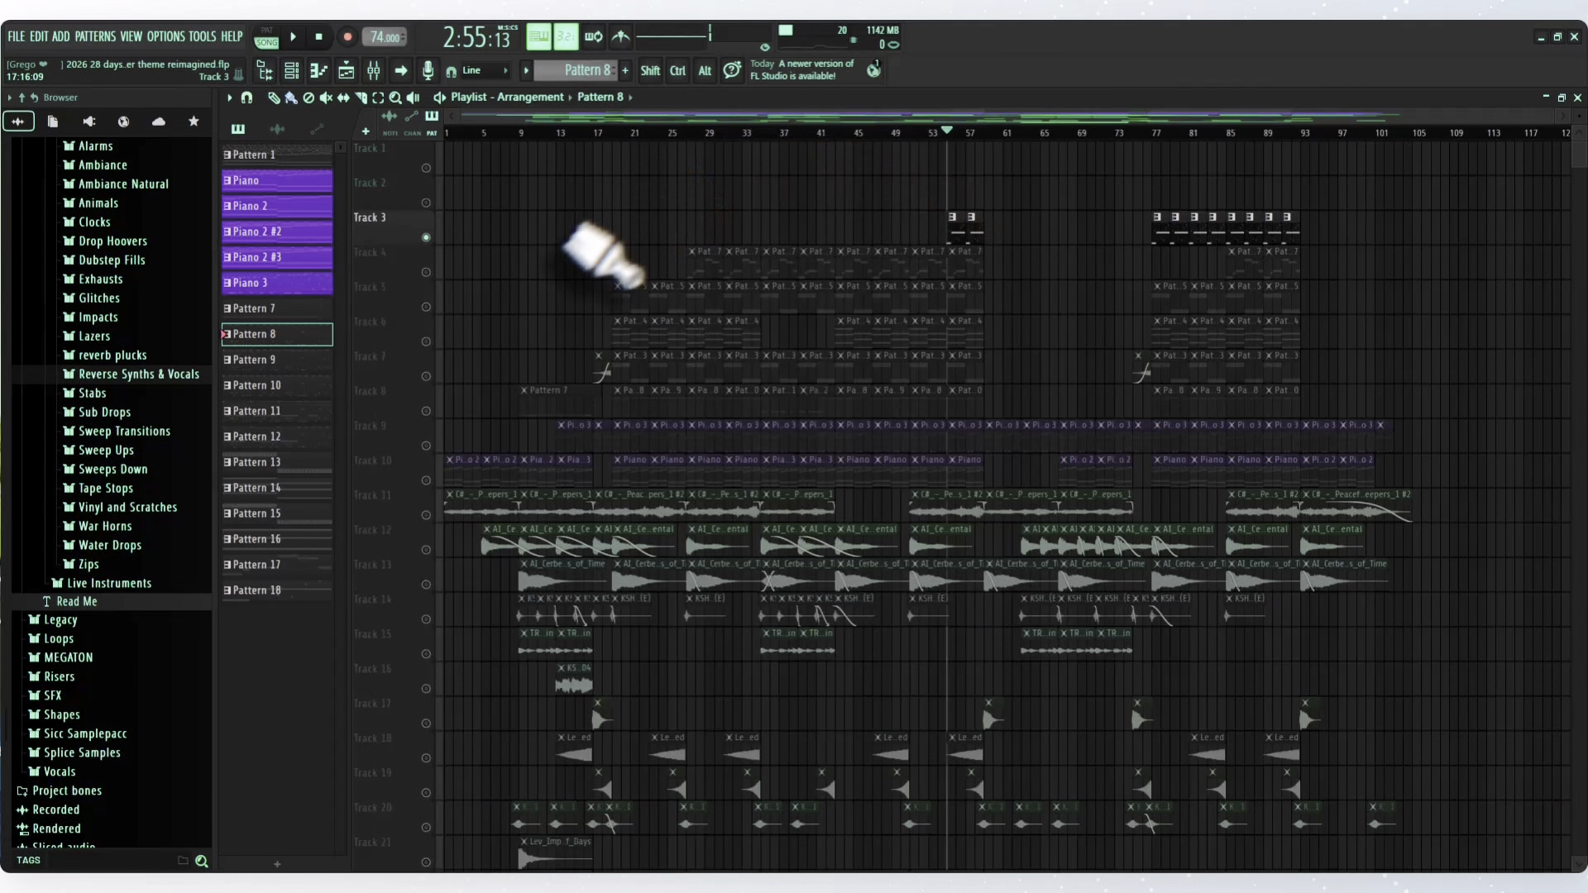
{"action": "left_click", "coordinate": [426, 237], "text": "ctrl"}
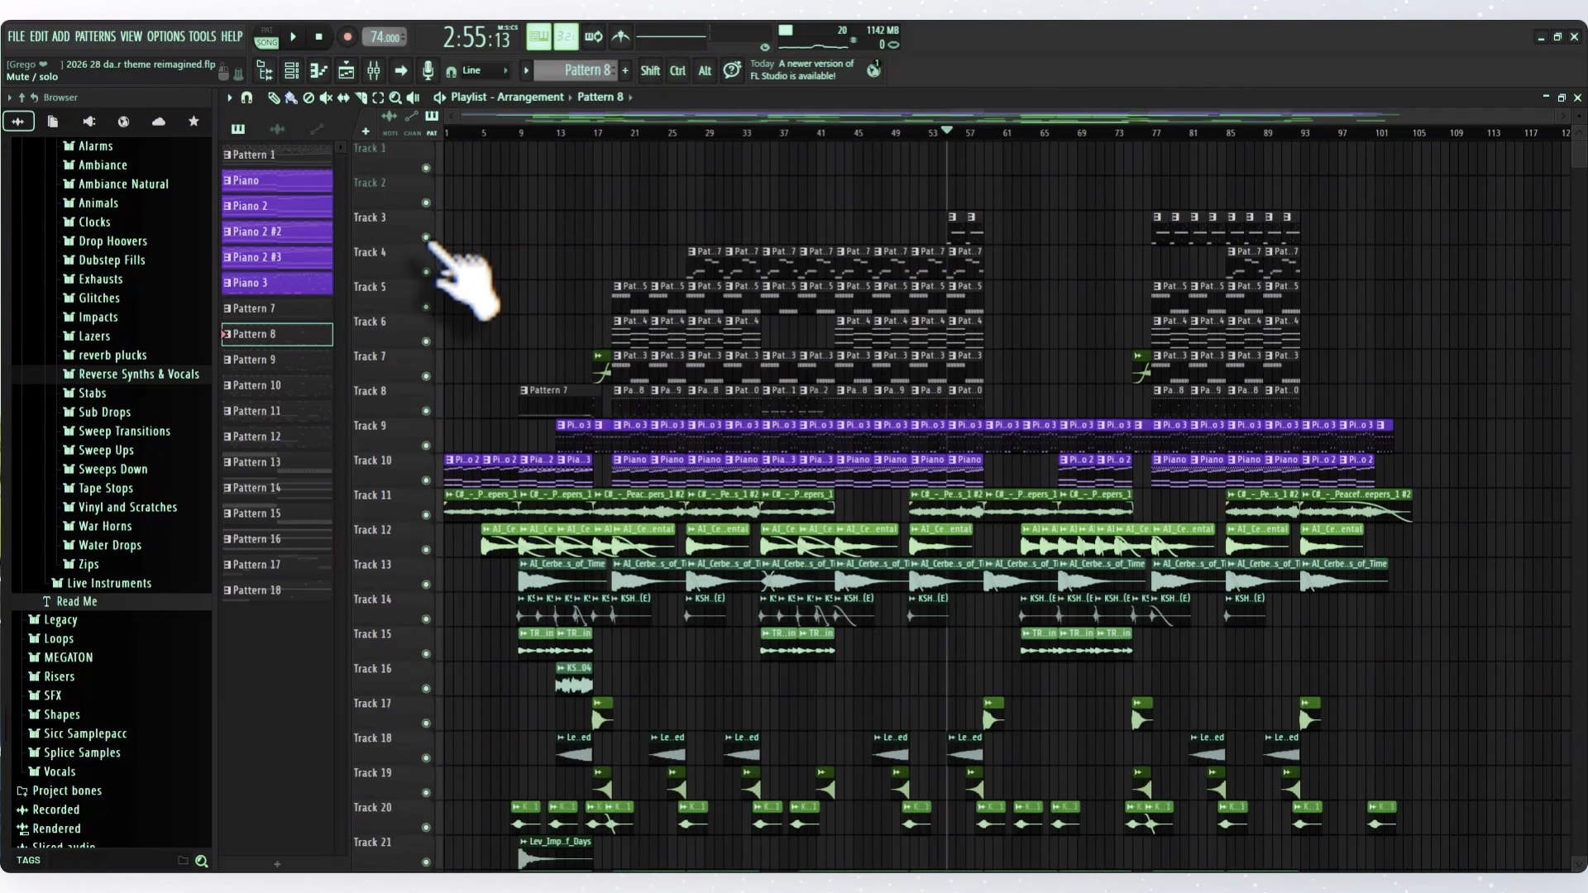
- Play the full arrangement from bar 55, and reset the playhead to the song's start
{"action": "key", "text": "space"}
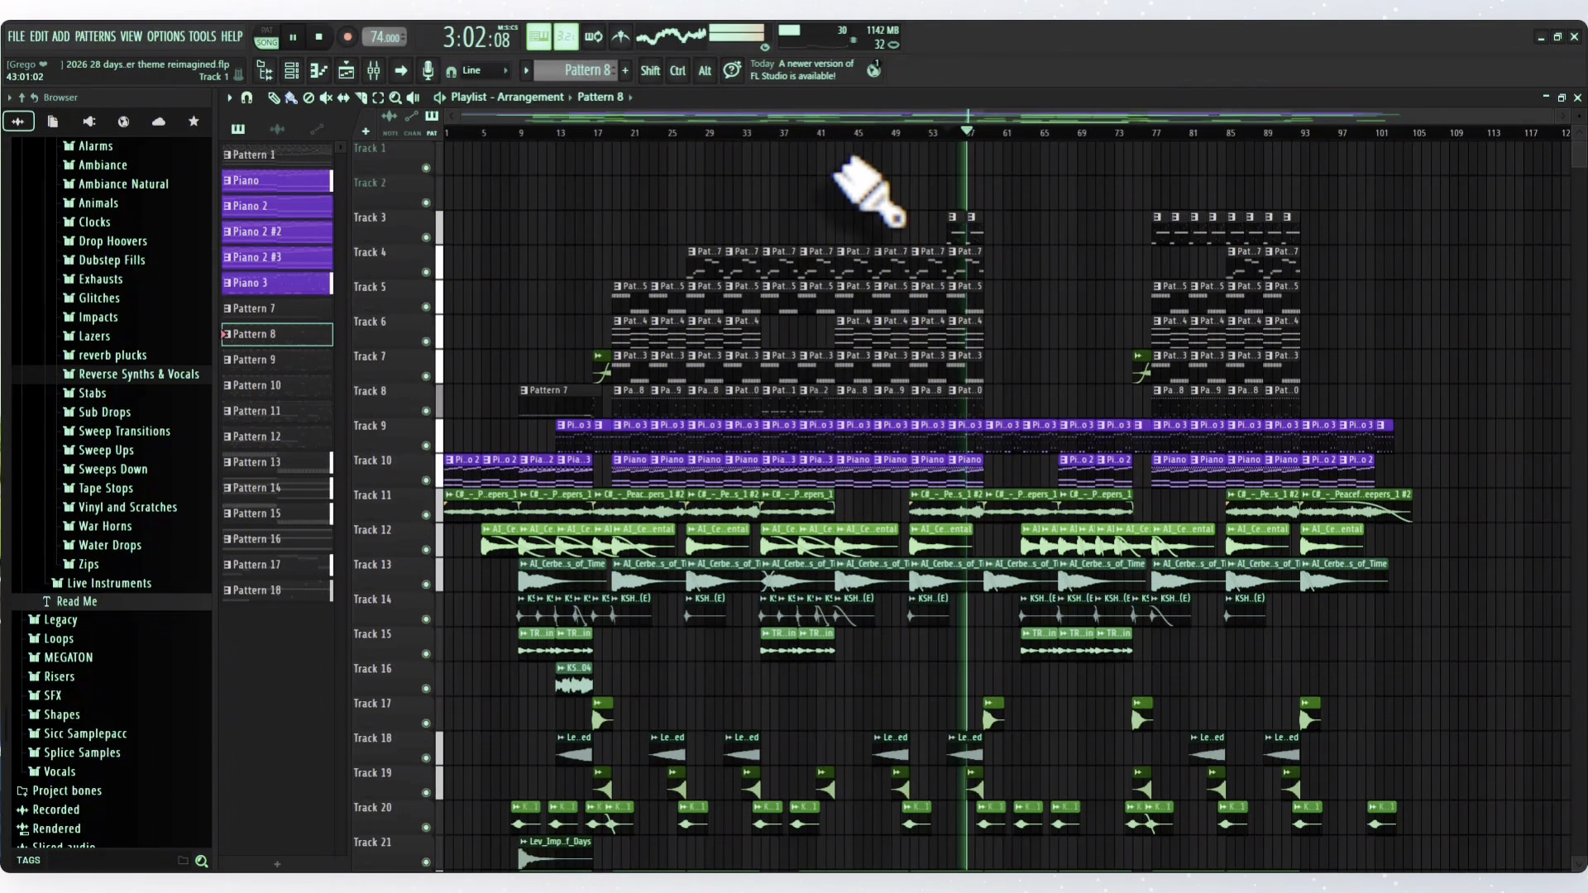
{"action": "key", "text": "space"}
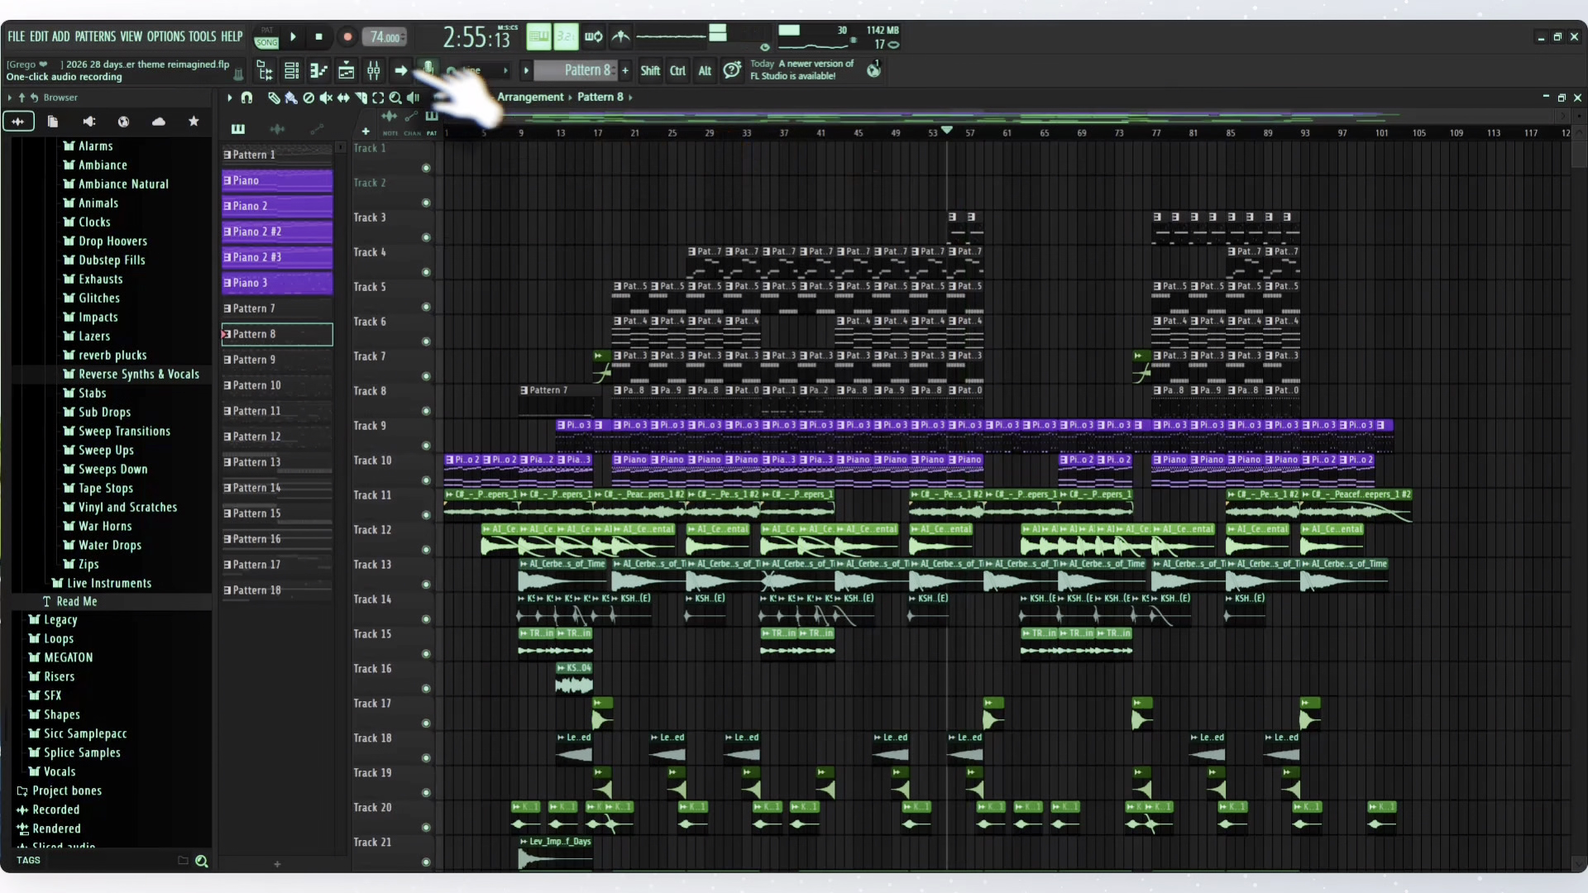
{"action": "left_click", "coordinate": [319, 36]}
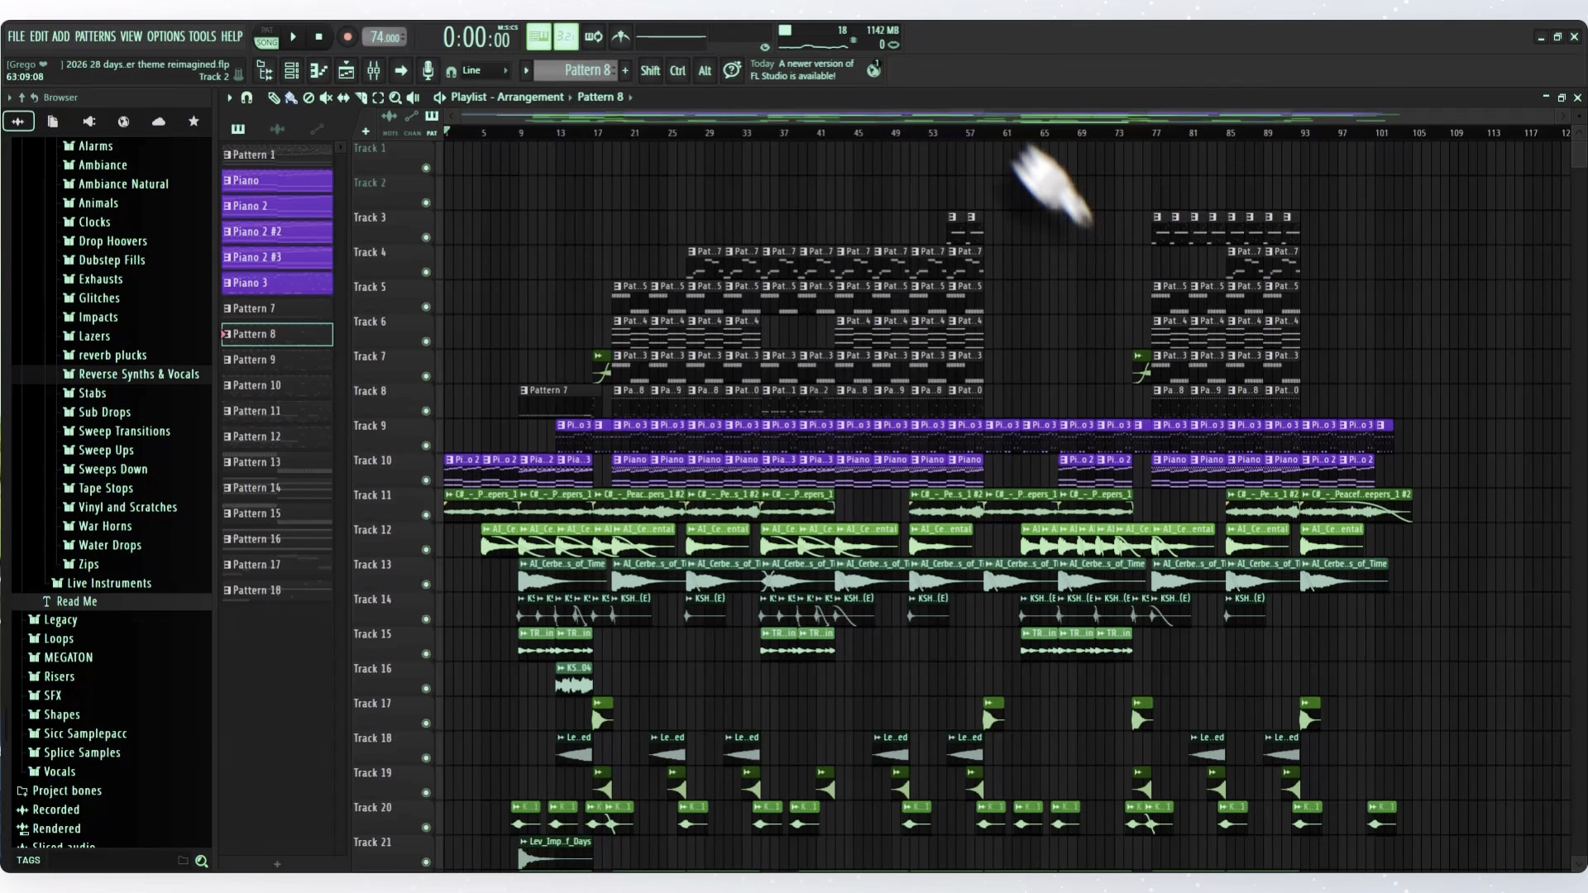
- Play the full arrangement from bar 59, stop playback, and reset the playhead to the song's start
{"action": "left_click", "coordinate": [983, 134]}
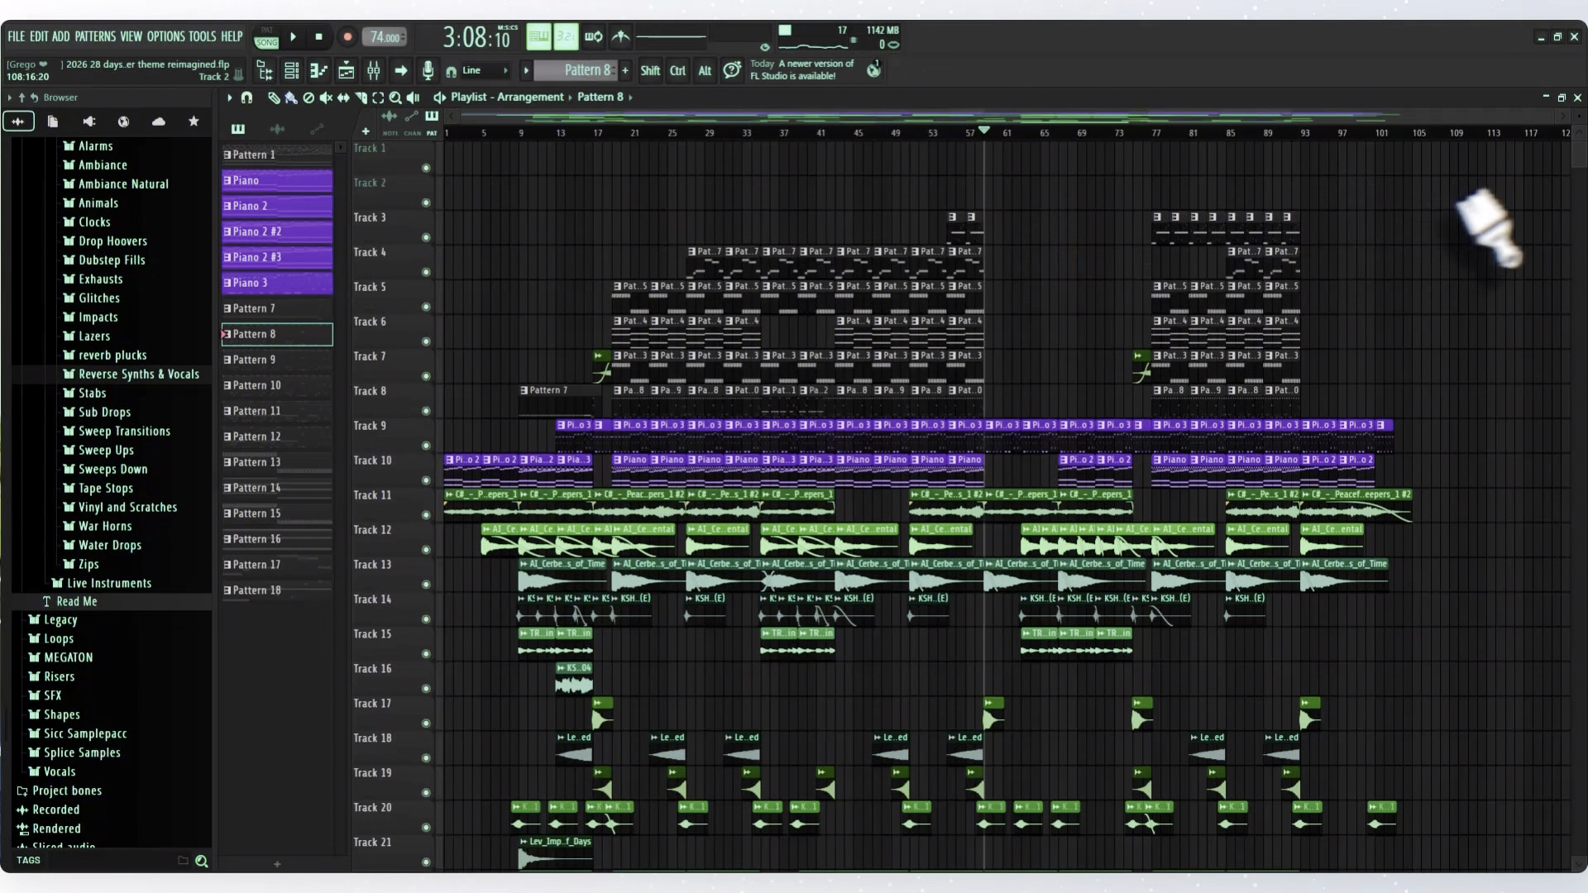
{"action": "scroll", "coordinate": [1001, 504], "scroll_direction": "down", "scroll_amount": 1}
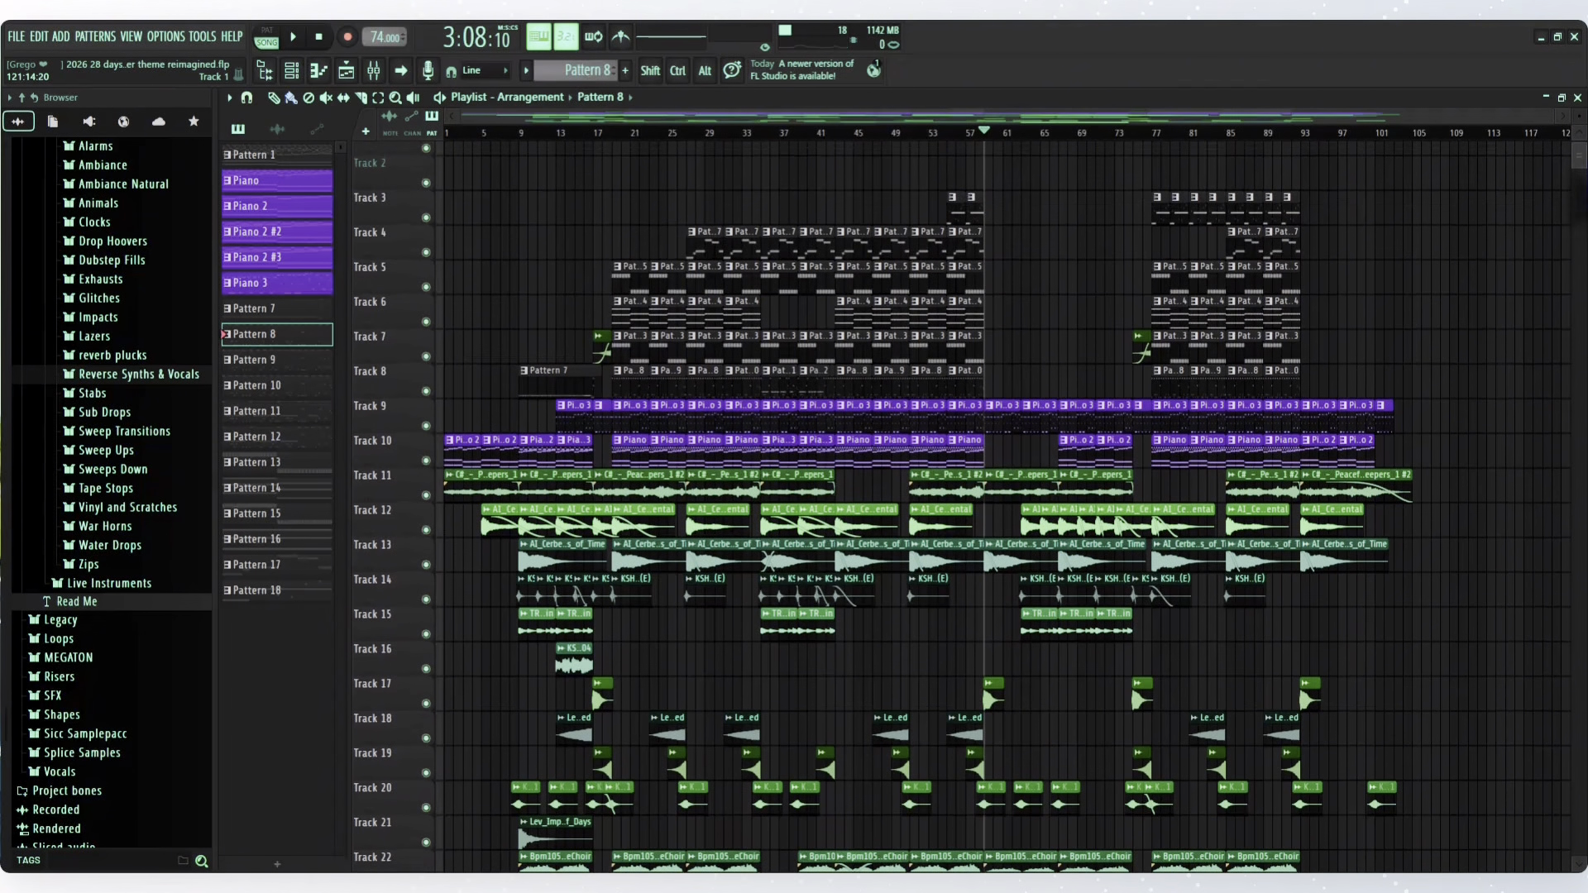
{"action": "scroll", "coordinate": [951, 504], "scroll_direction": "down", "scroll_amount": 3}
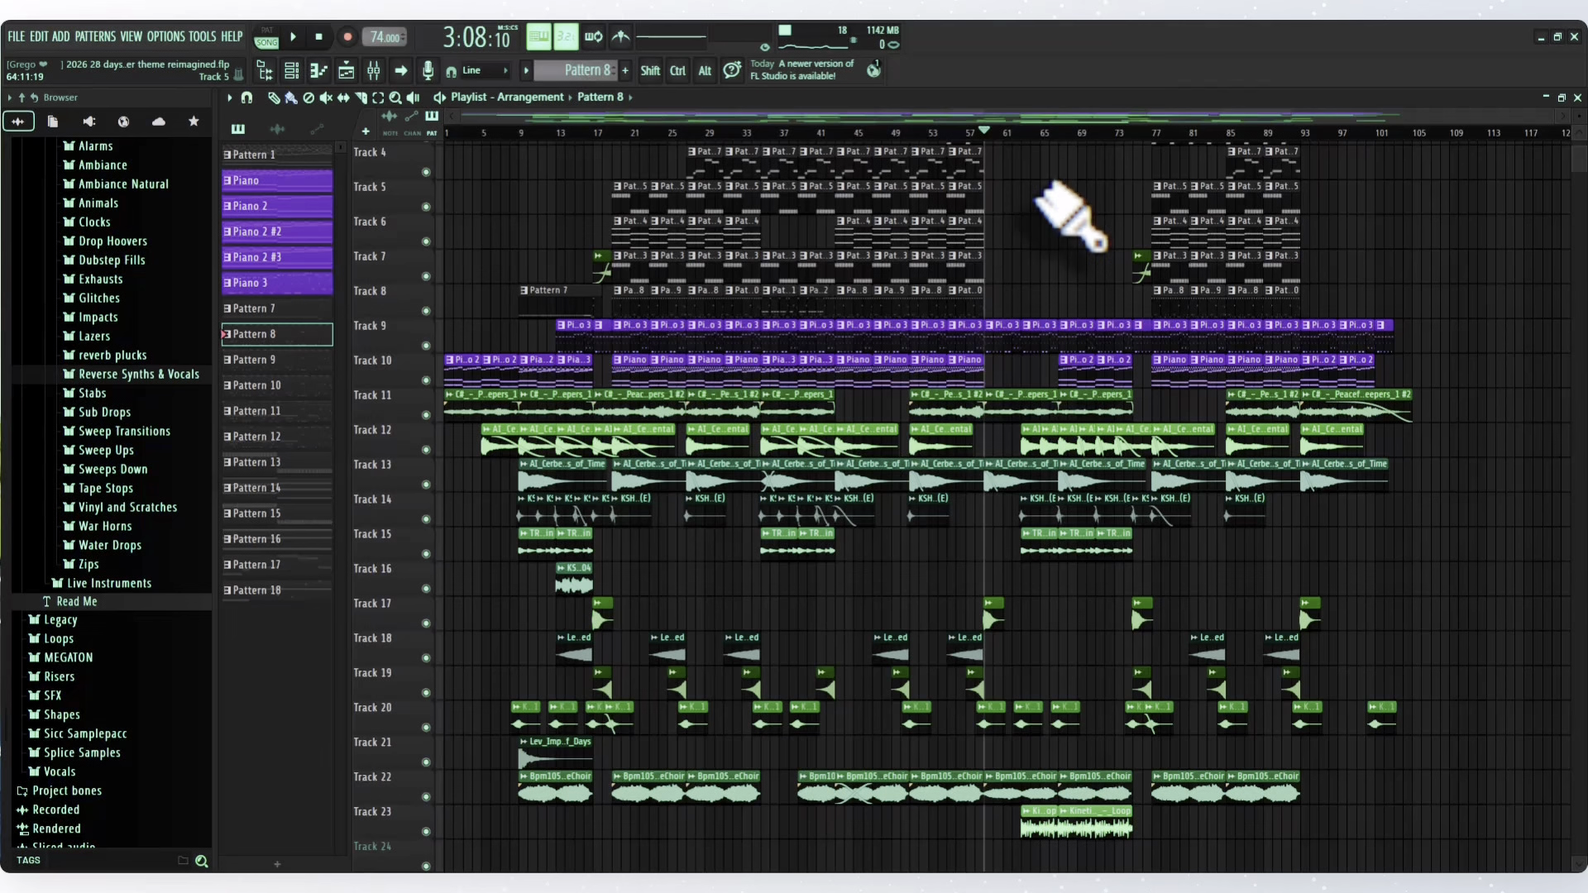
{"action": "key", "text": "space"}
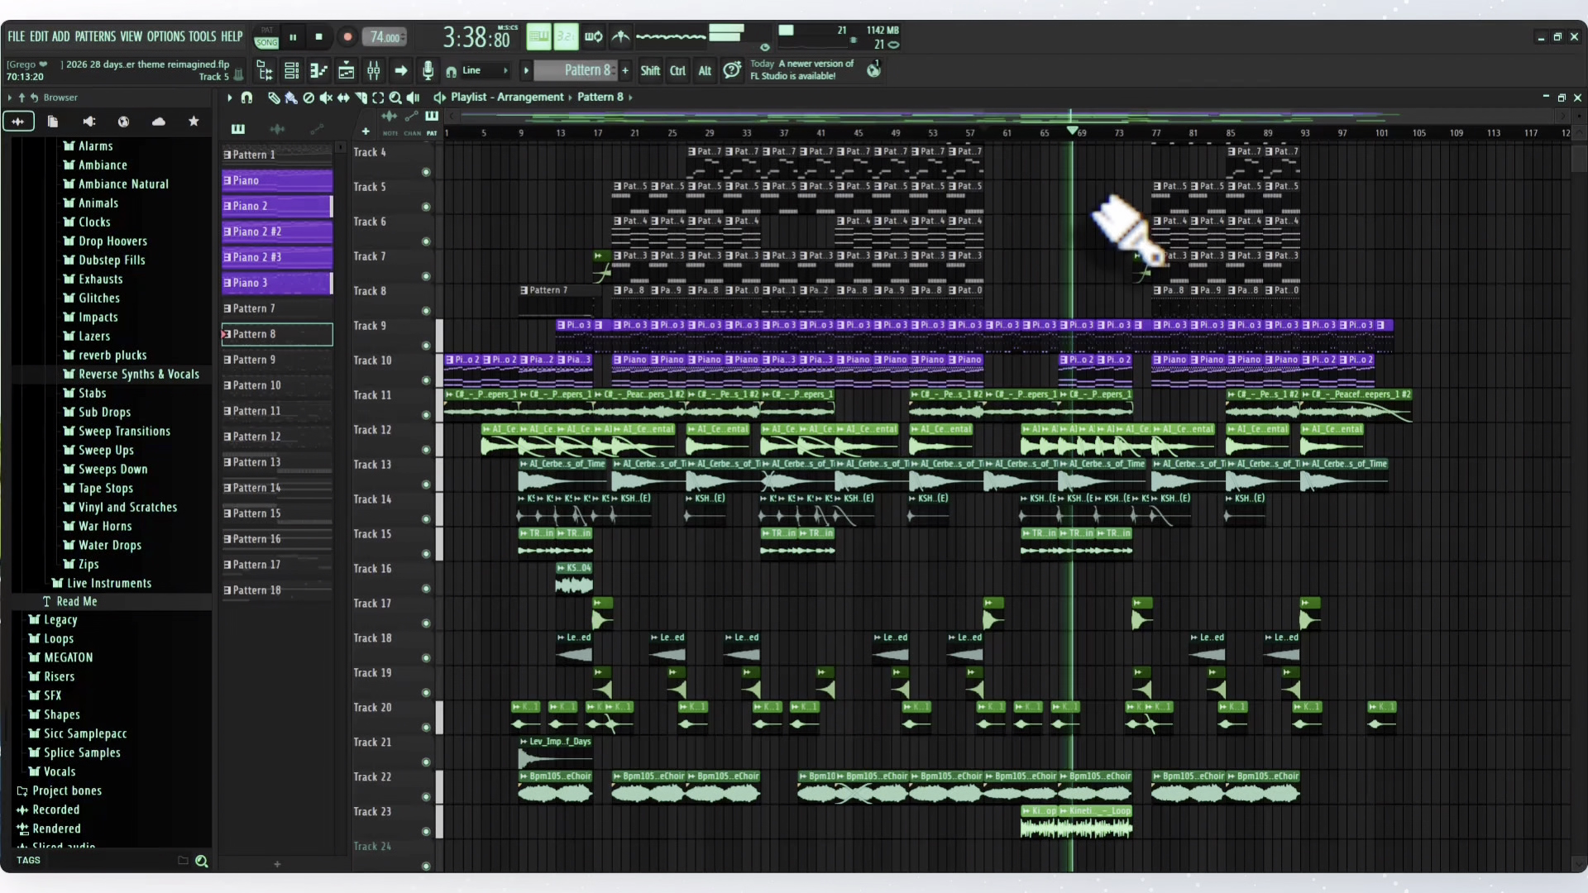
{"action": "key", "text": "space"}
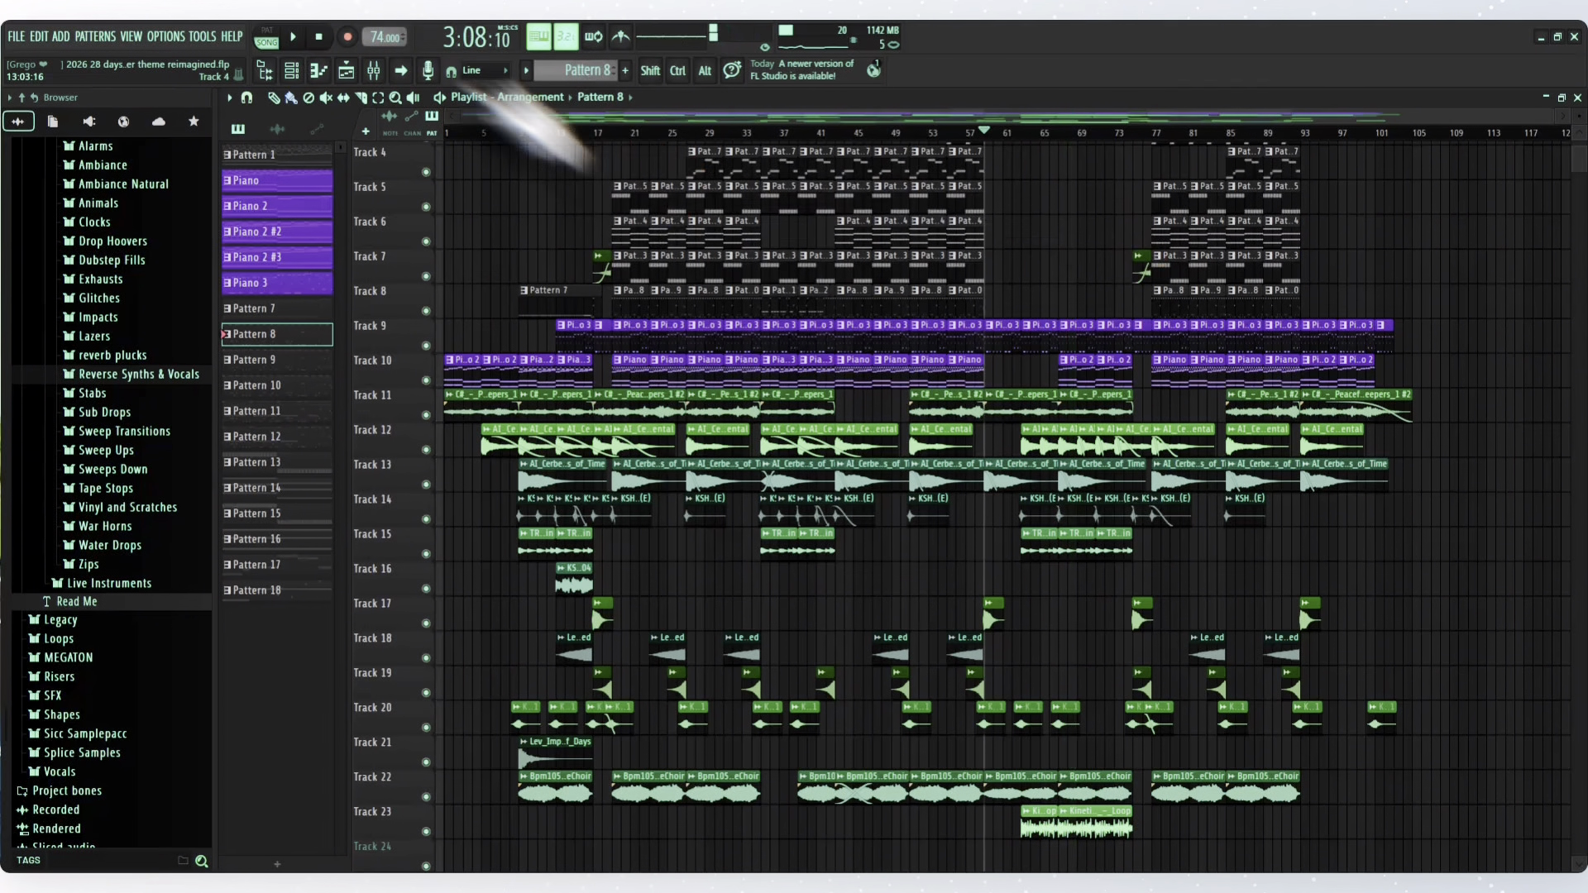
{"action": "left_click", "coordinate": [319, 36]}
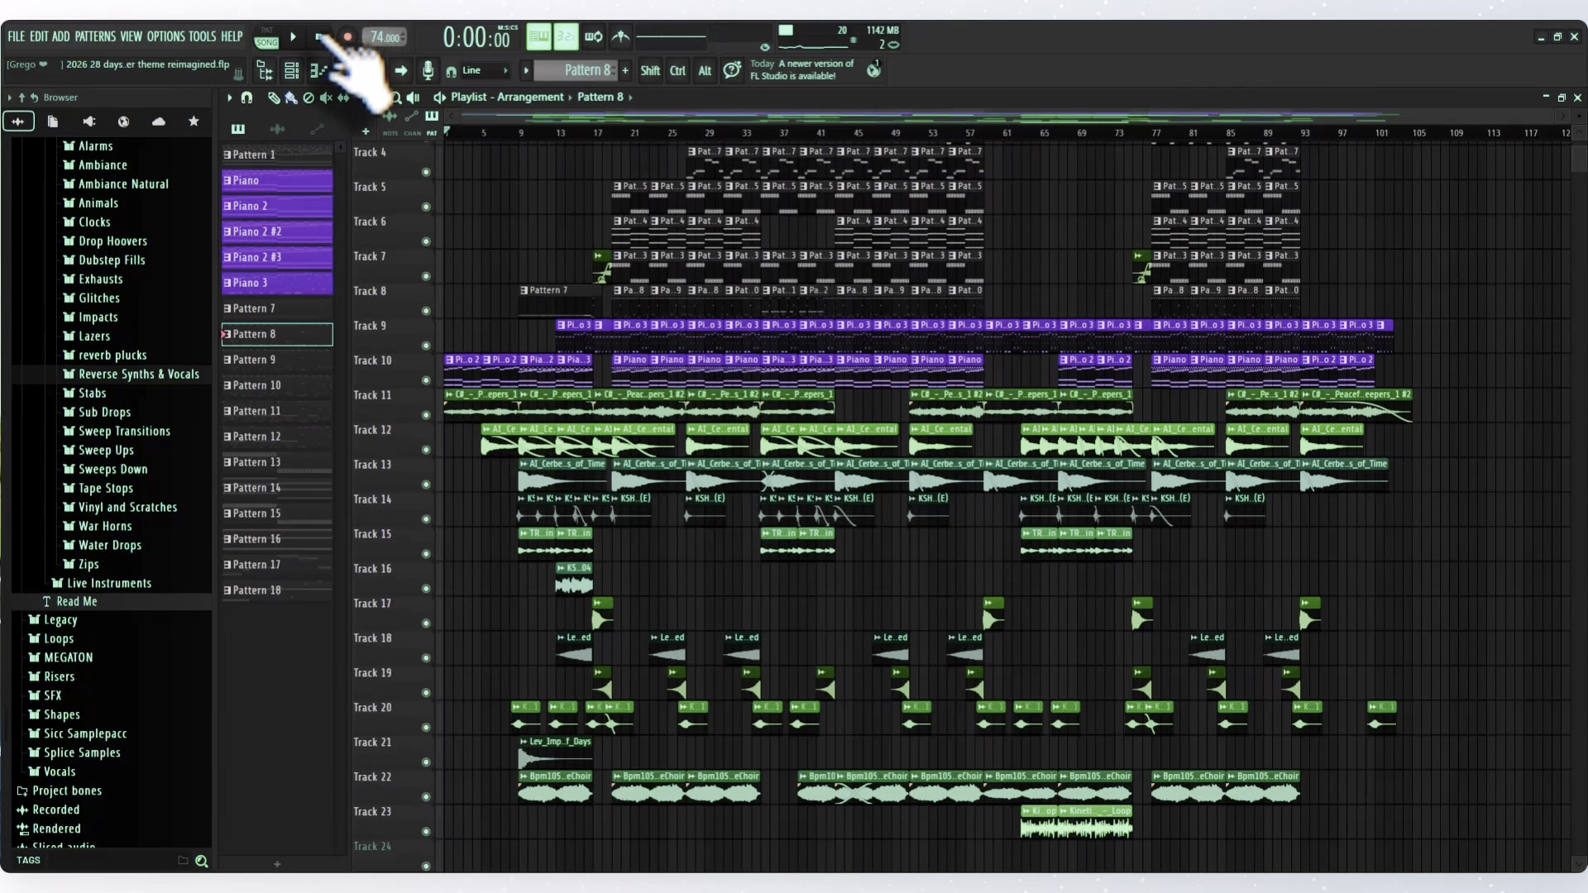
- Solo Track 23, play its loop clips from bar 63, stop playback, and unmute all the playlist tracks
{"action": "left_click", "coordinate": [988, 134]}
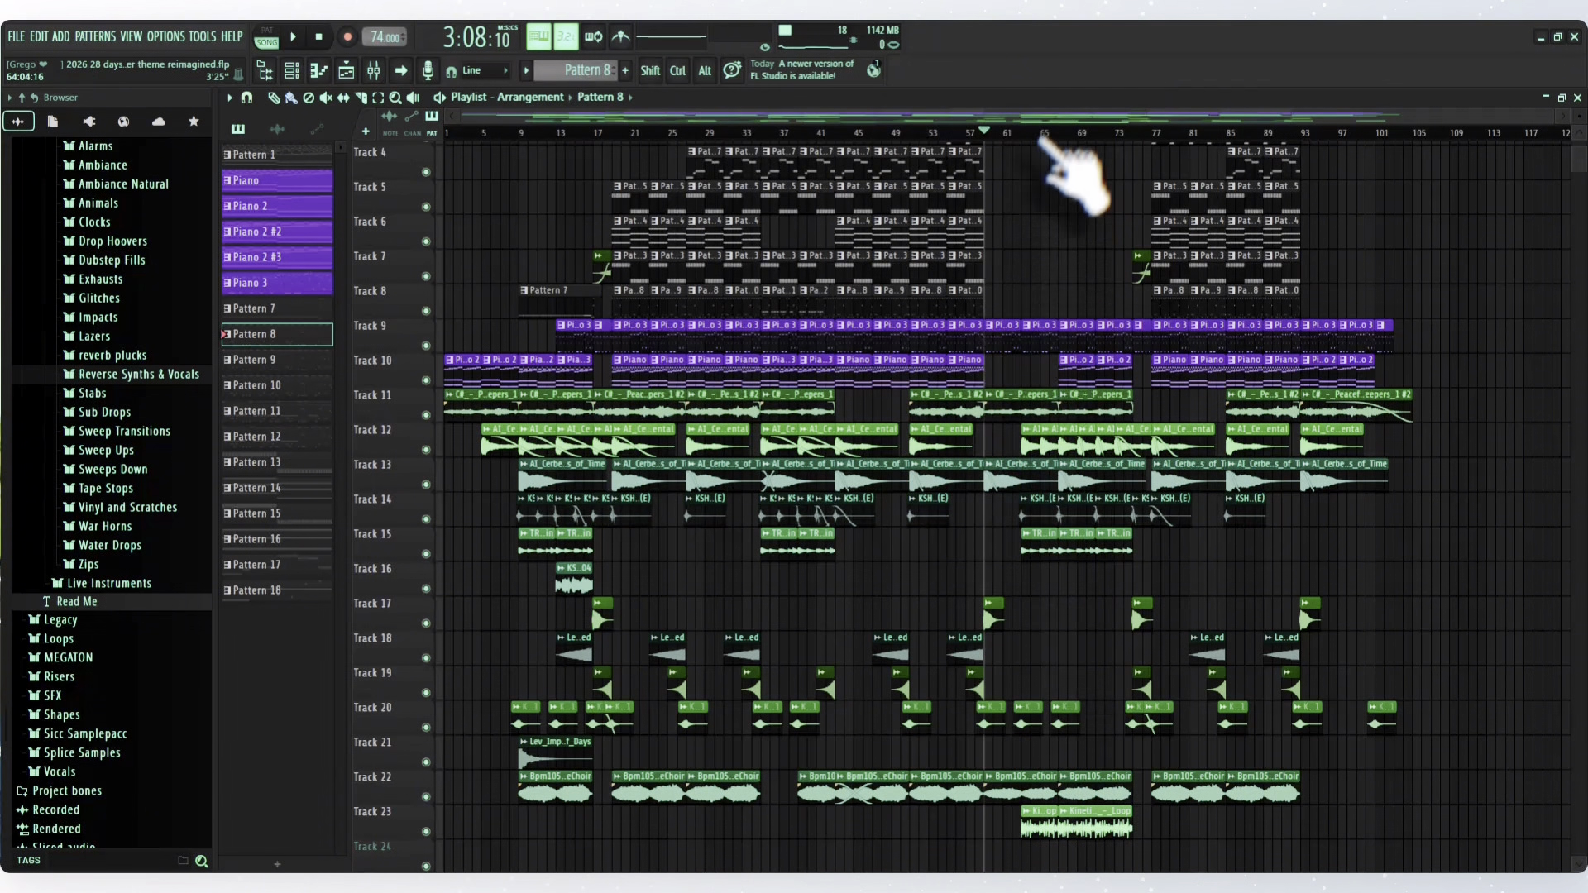
{"action": "left_click_drag", "start_coordinate": [1044, 137], "coordinate": [1023, 137]}
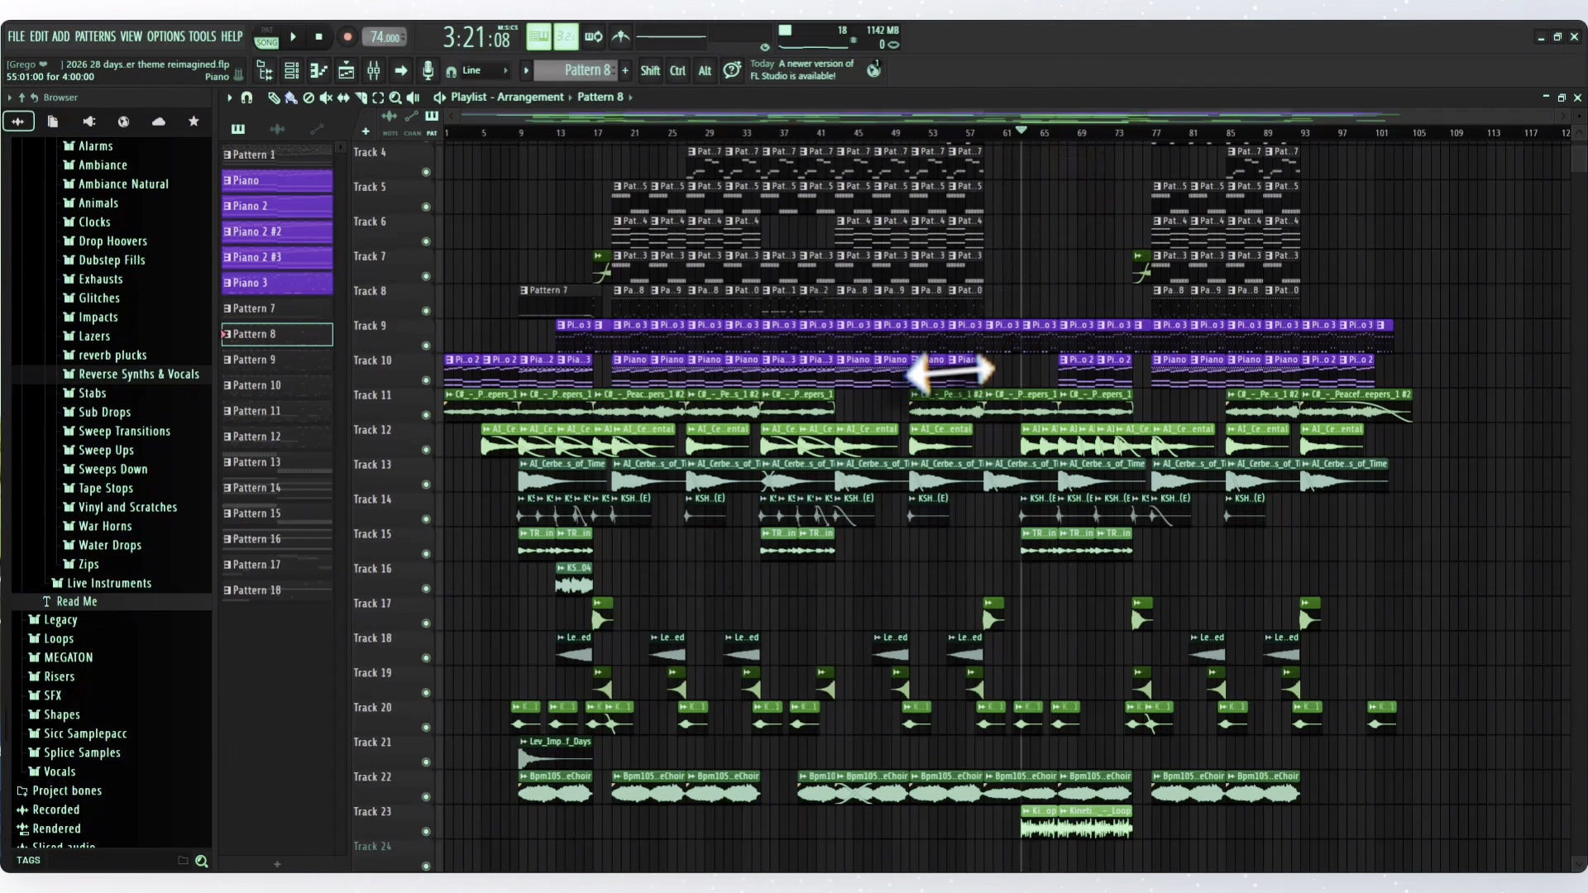
{"action": "right_click", "coordinate": [426, 832]}
{"action": "key", "text": "space"}
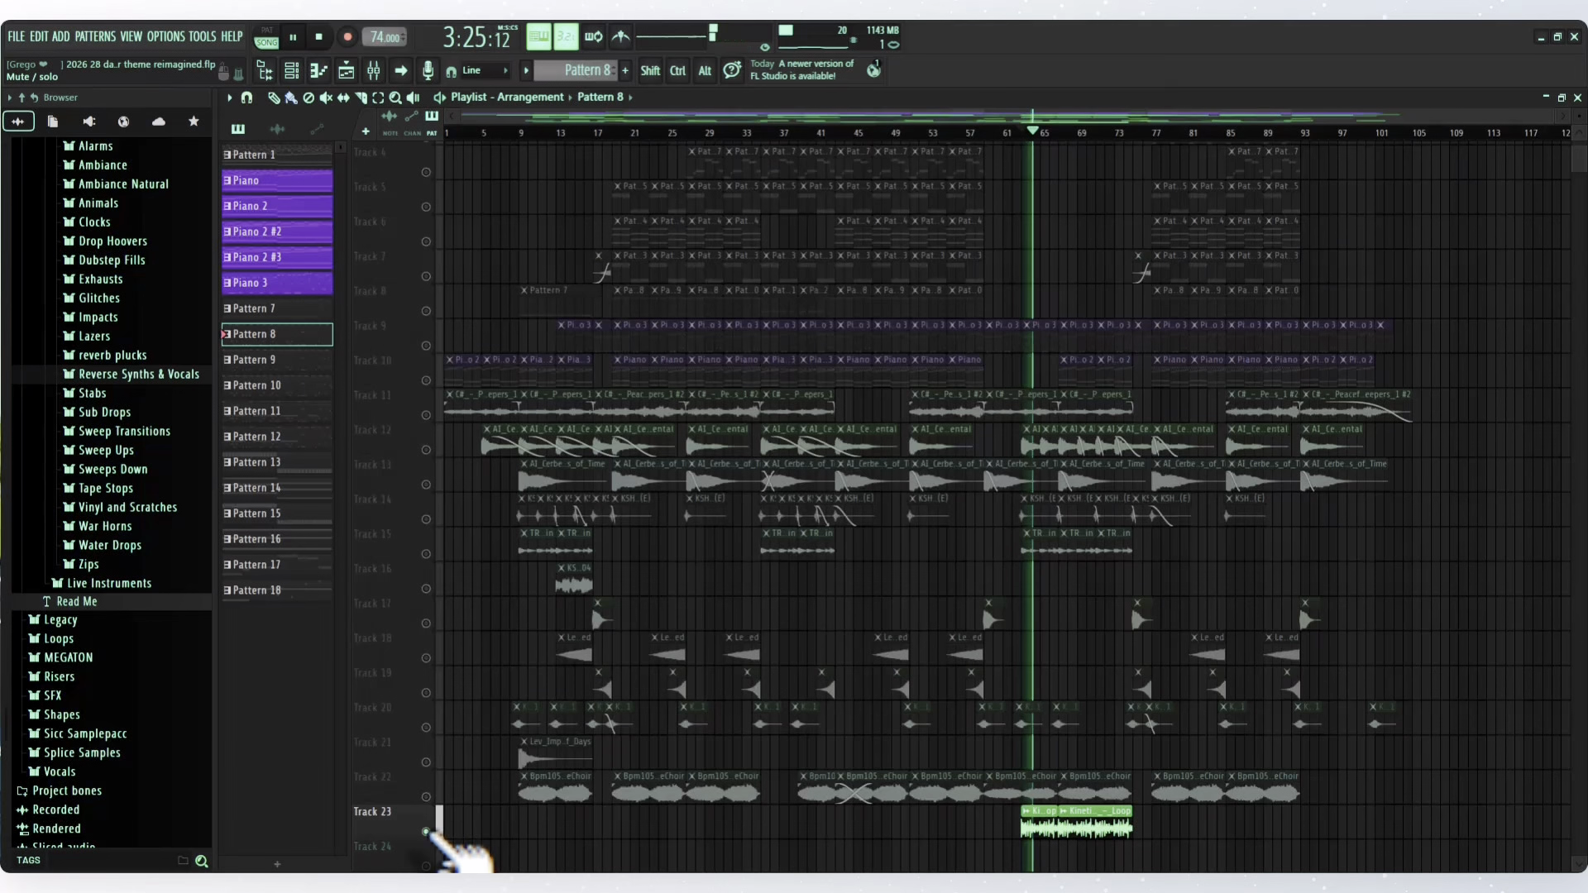
{"action": "right_click", "coordinate": [426, 832]}
{"action": "key", "text": "space"}
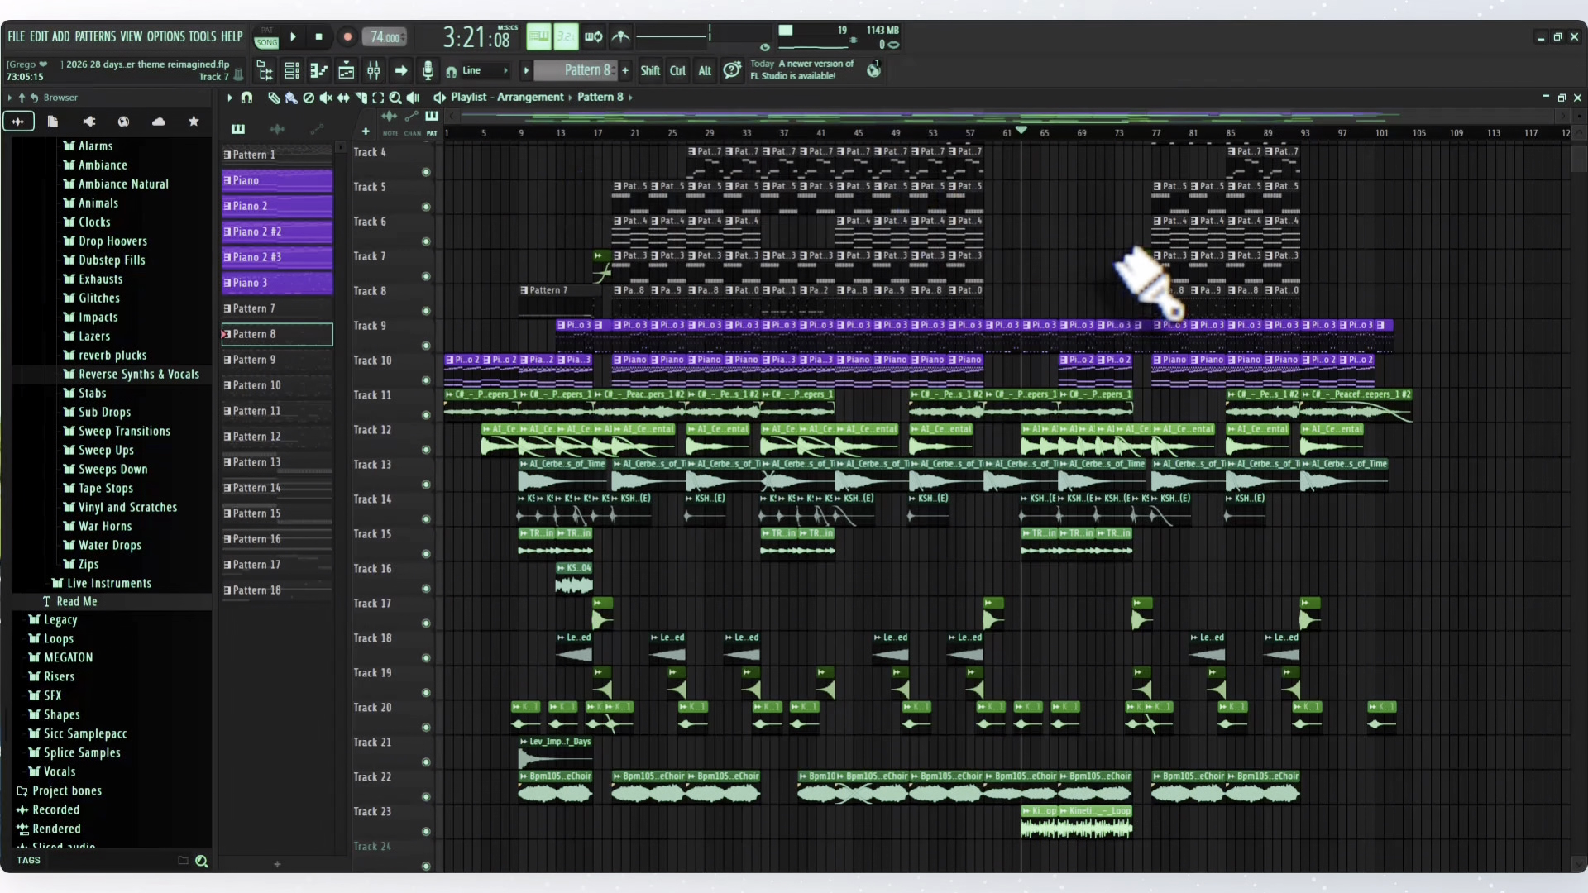
- Play the full arrangement from bar 77, stop playback, and return the playhead to the song's start
{"action": "left_click", "coordinate": [1135, 139]}
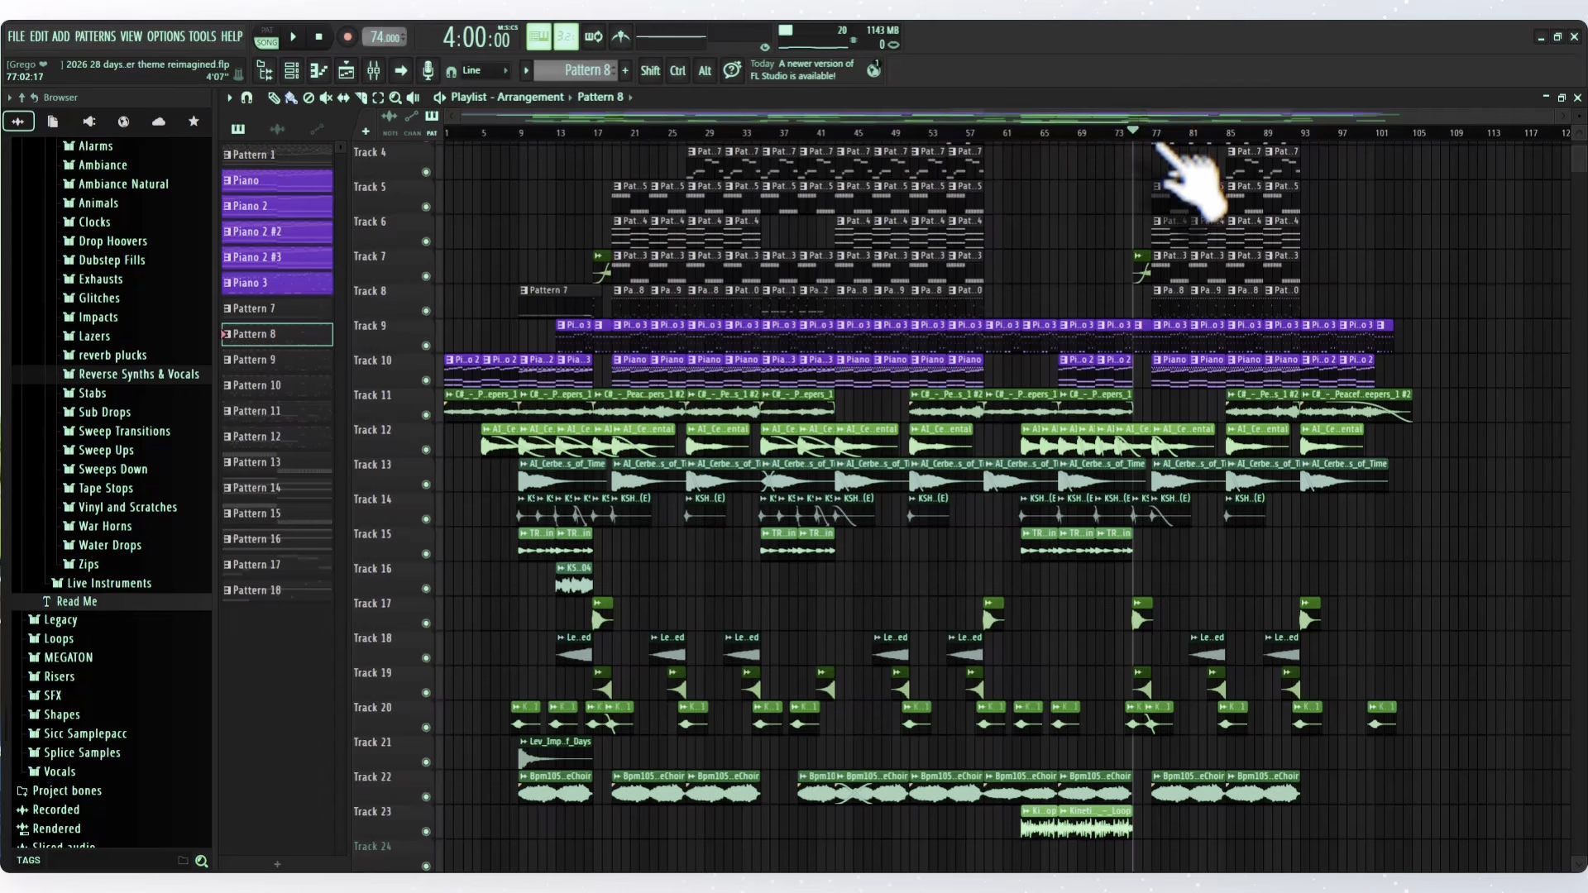
{"action": "scroll", "coordinate": [1580, 194], "scroll_direction": "up", "scroll_amount": 3}
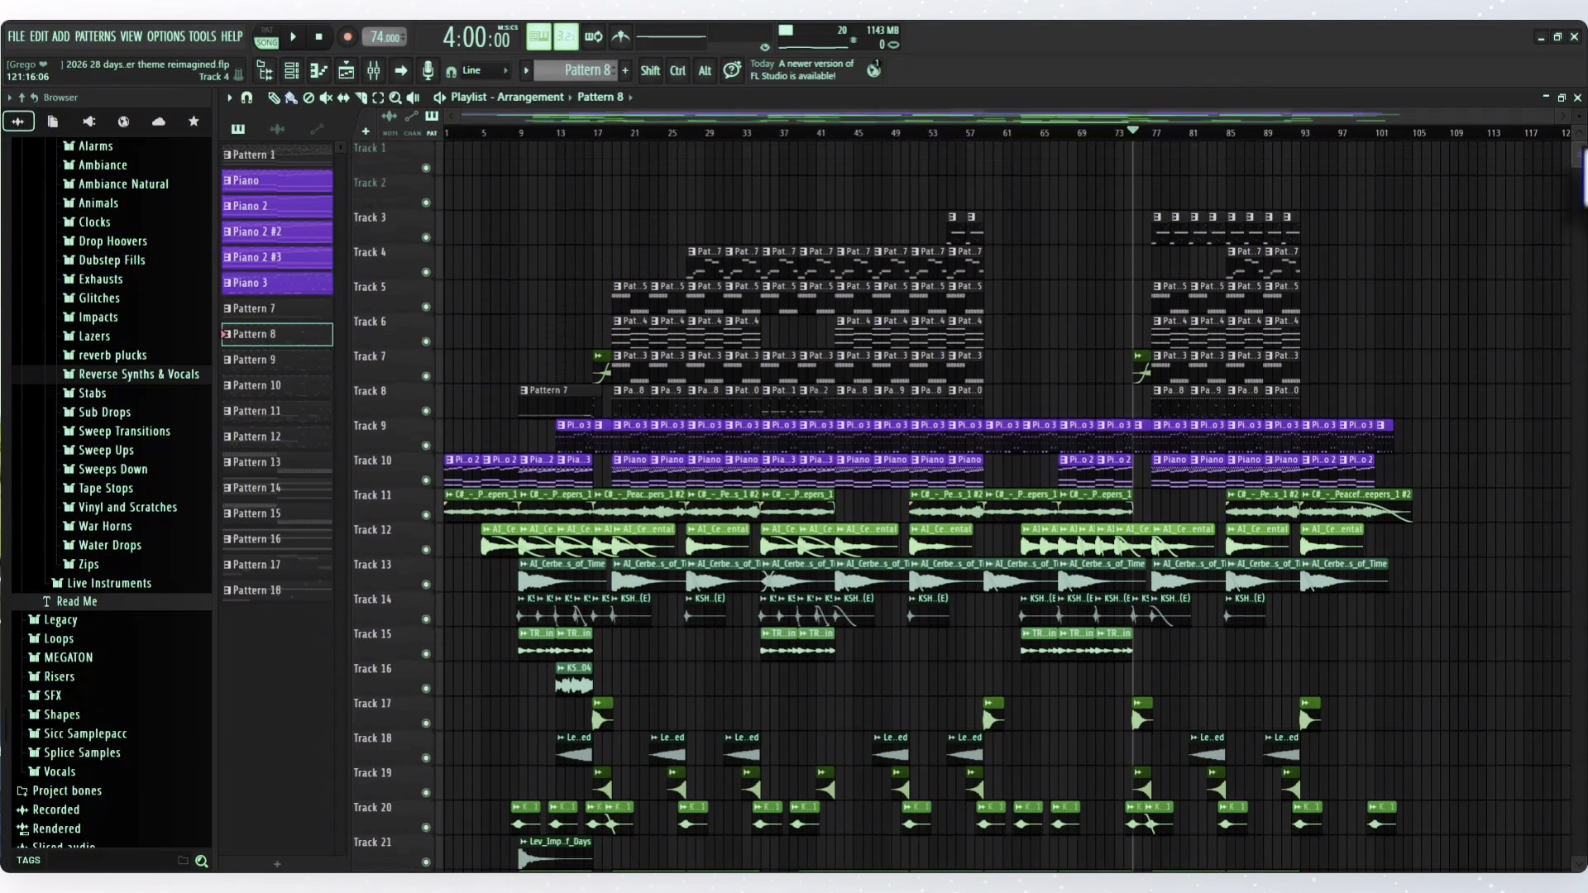
{"action": "scroll", "coordinate": [1580, 194], "scroll_direction": "down", "scroll_amount": 2}
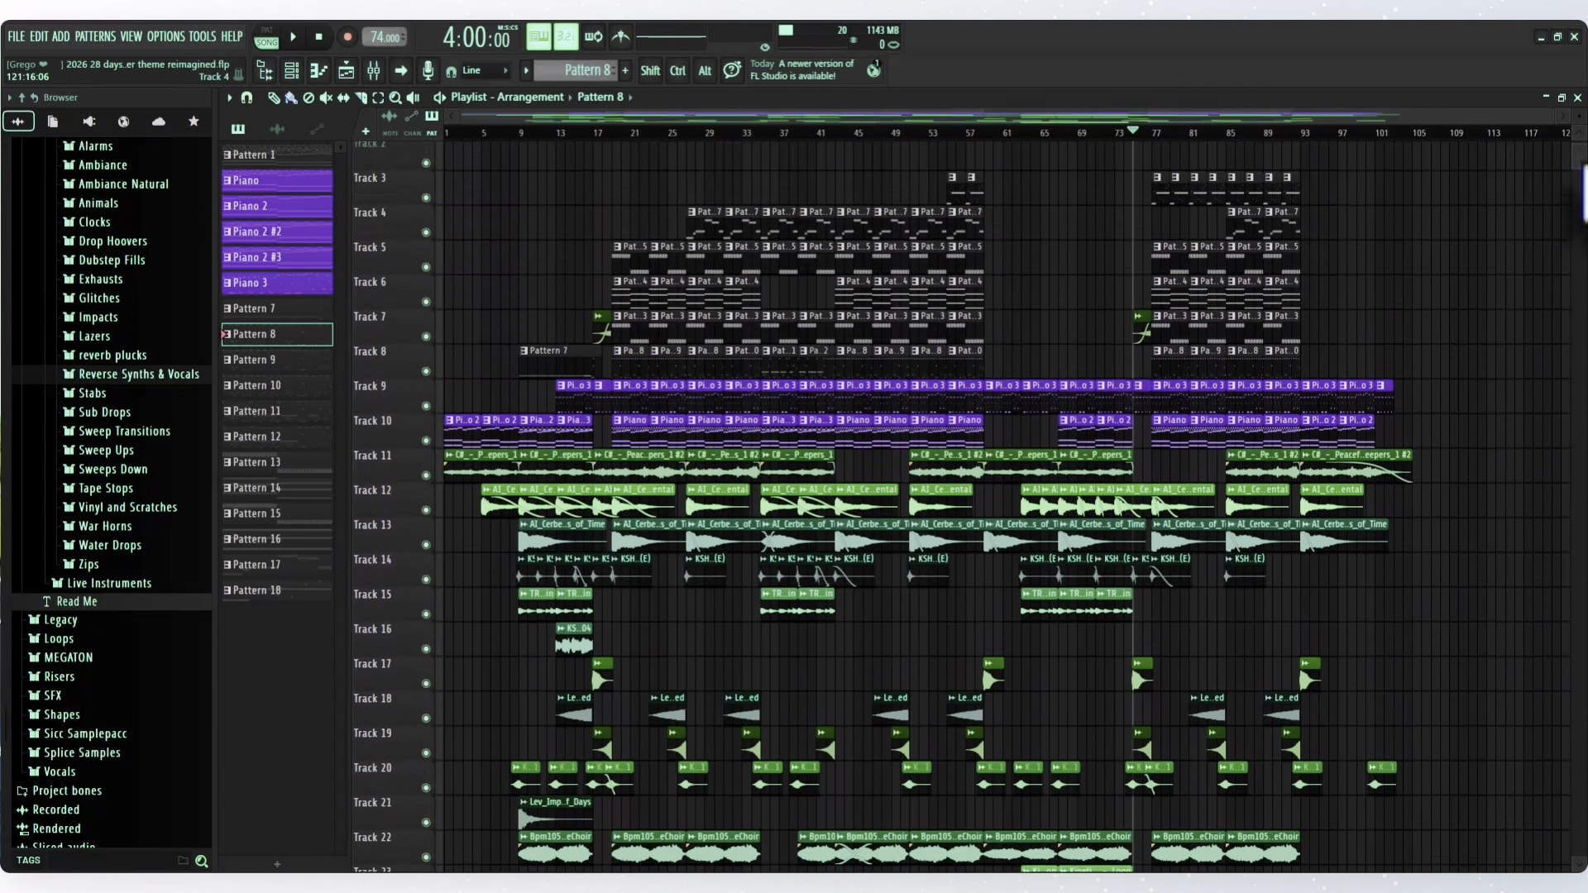
{"action": "left_click", "coordinate": [1152, 131]}
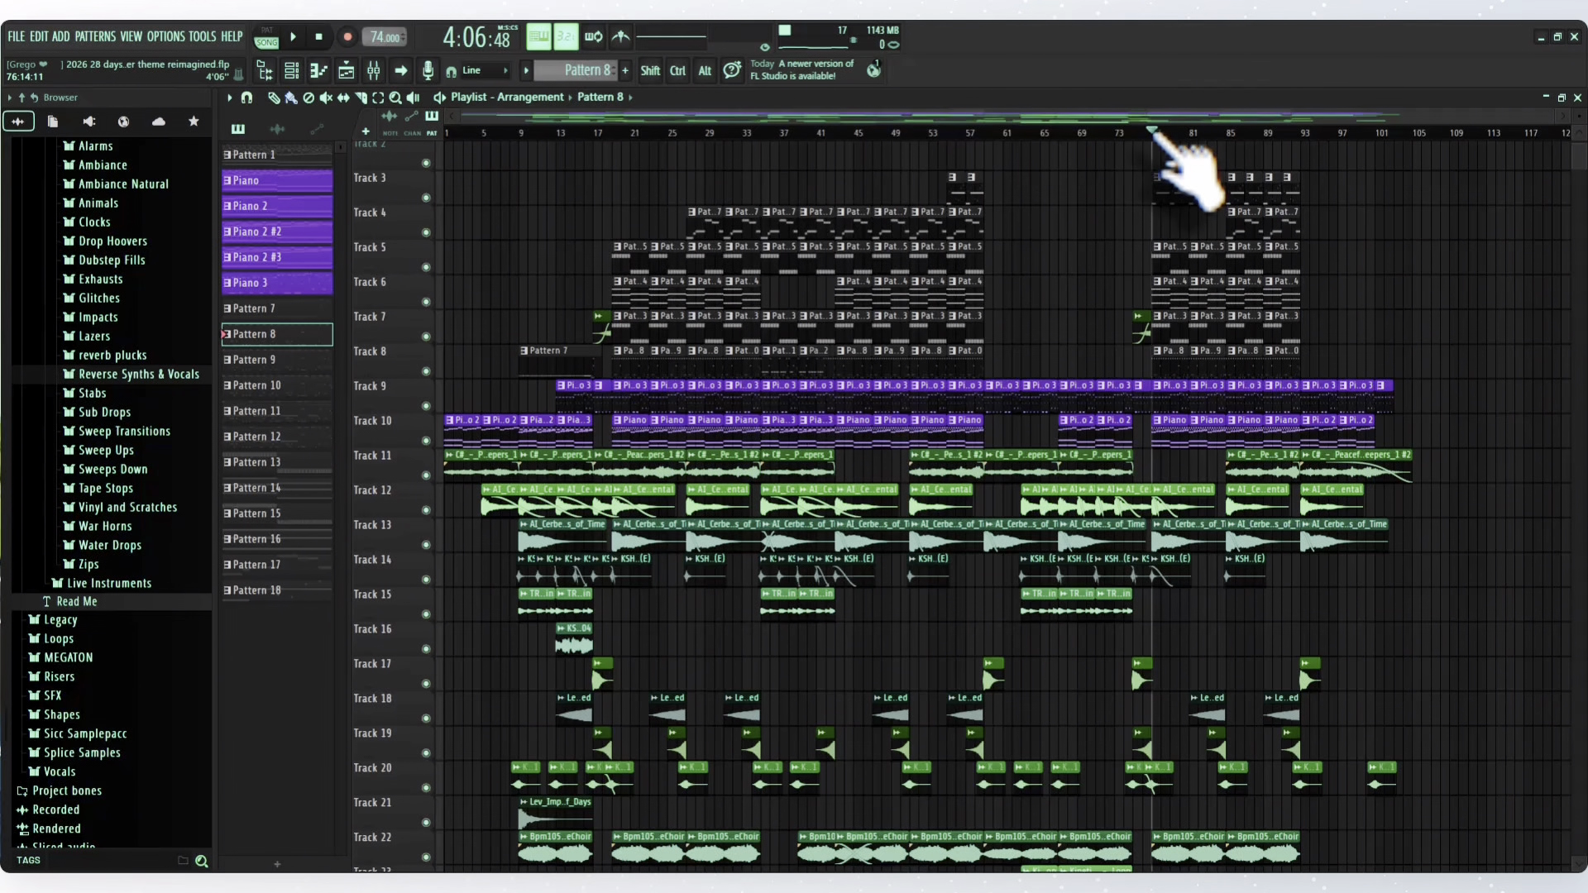
{"action": "key", "text": "space"}
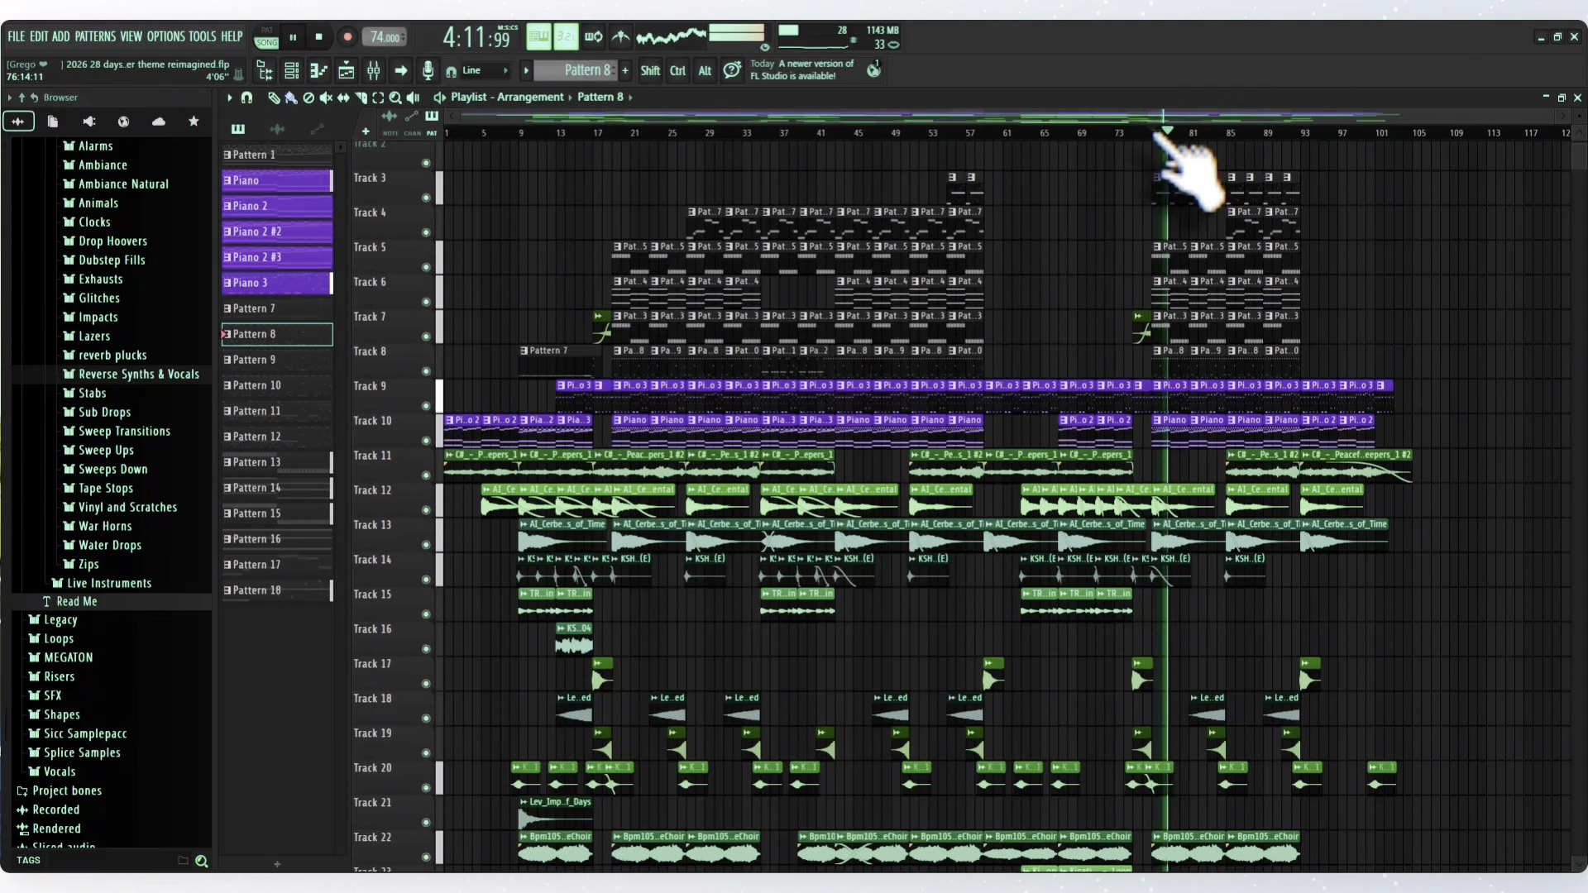
{"action": "key", "text": "space"}
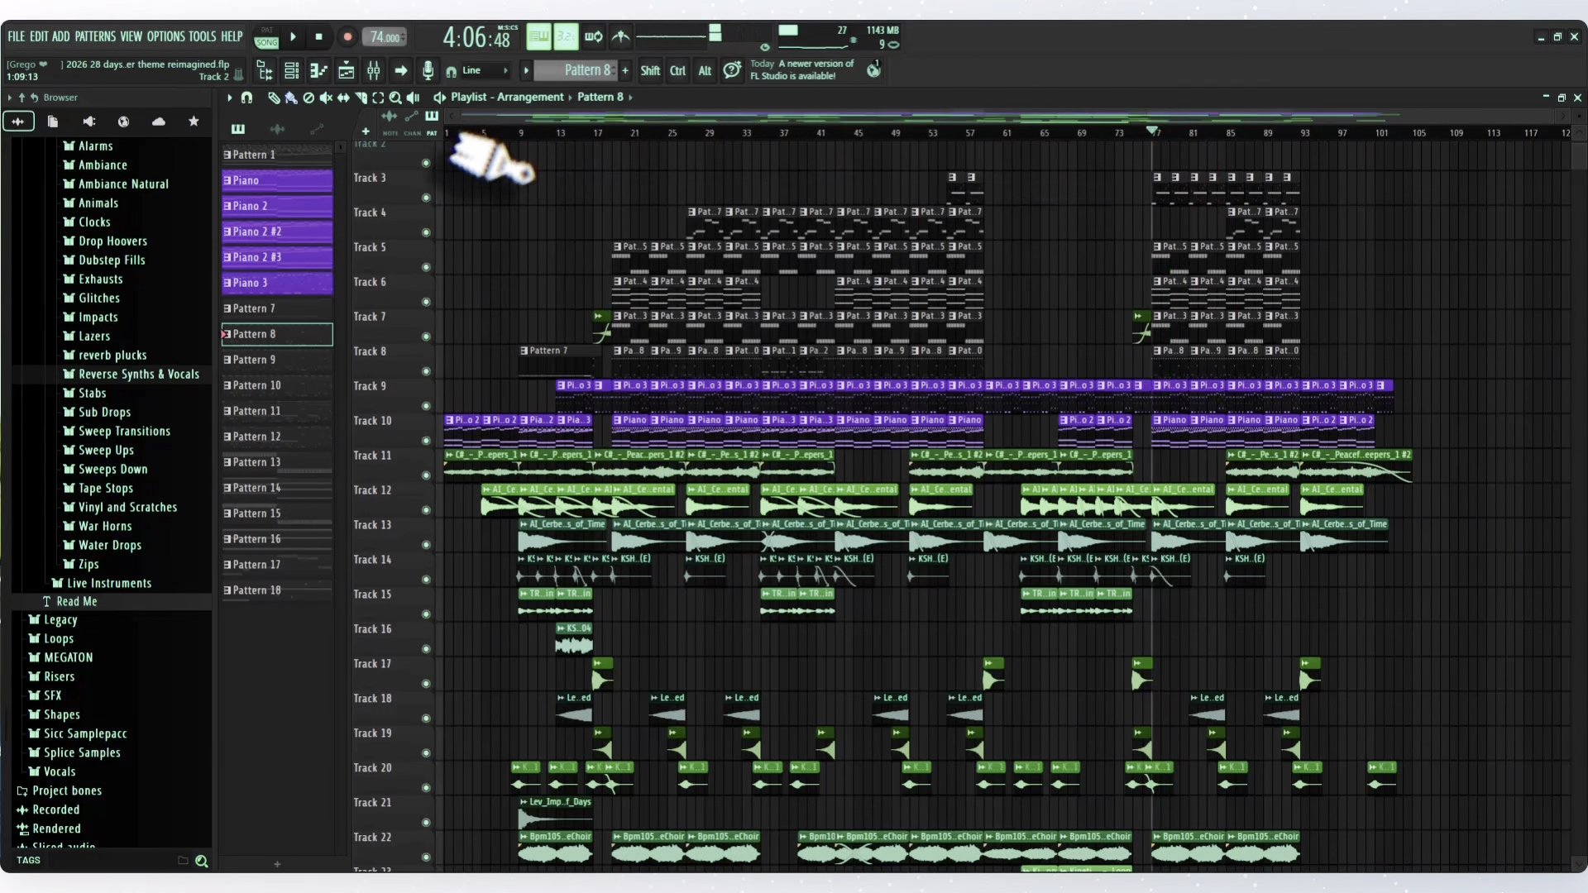
{"action": "left_click", "coordinate": [318, 36]}
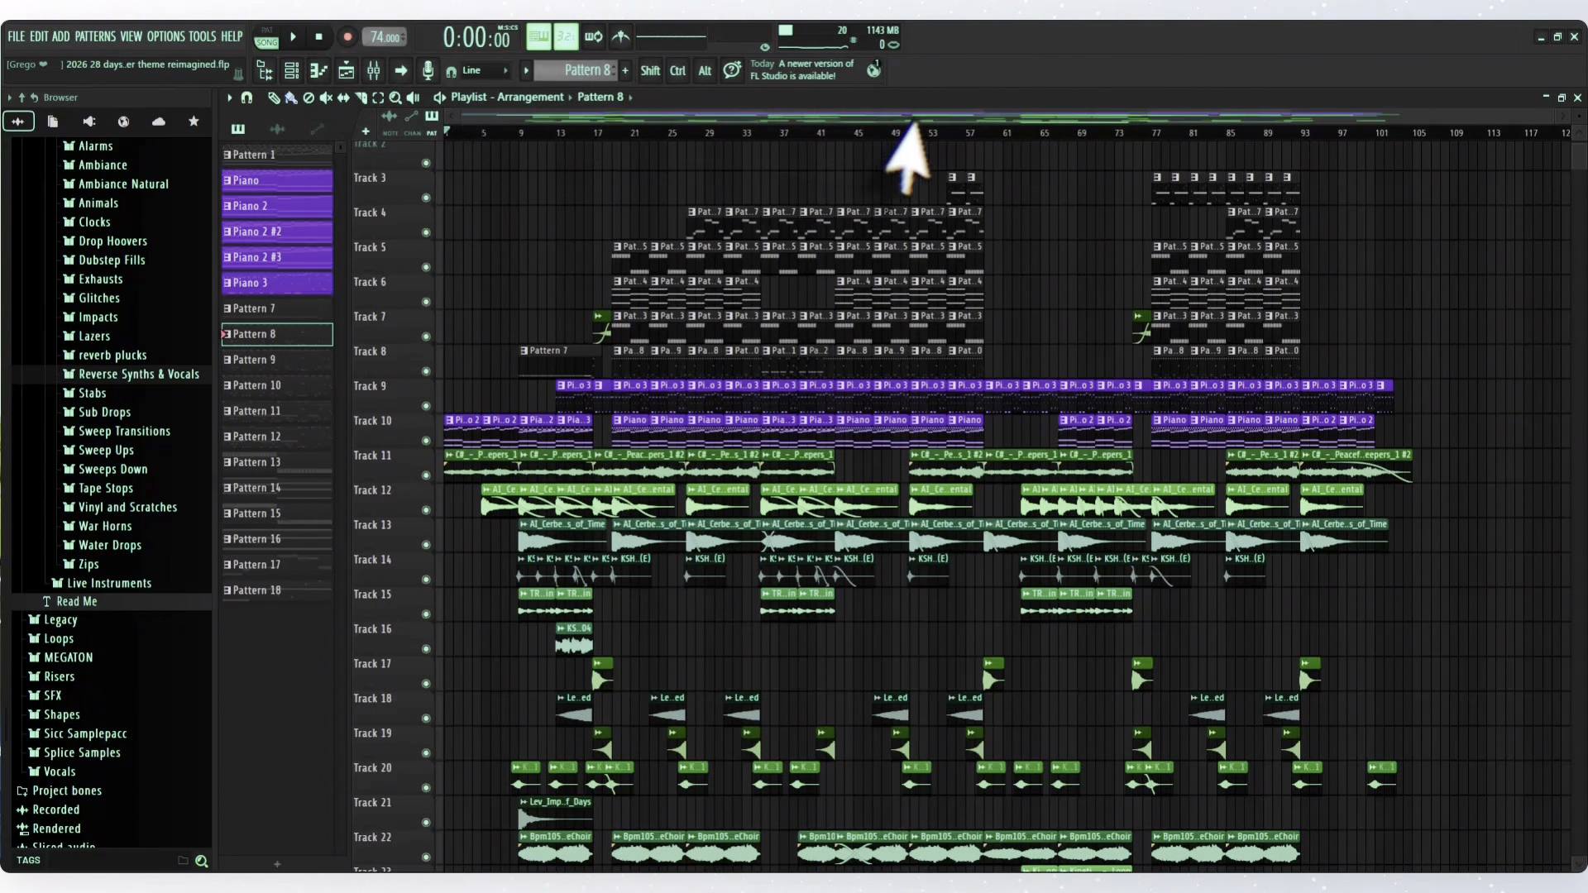
- Step the playhead through the closing section at bars 85, 93, 102 and 101, and return it to the song's start
{"action": "left_click", "coordinate": [1228, 133]}
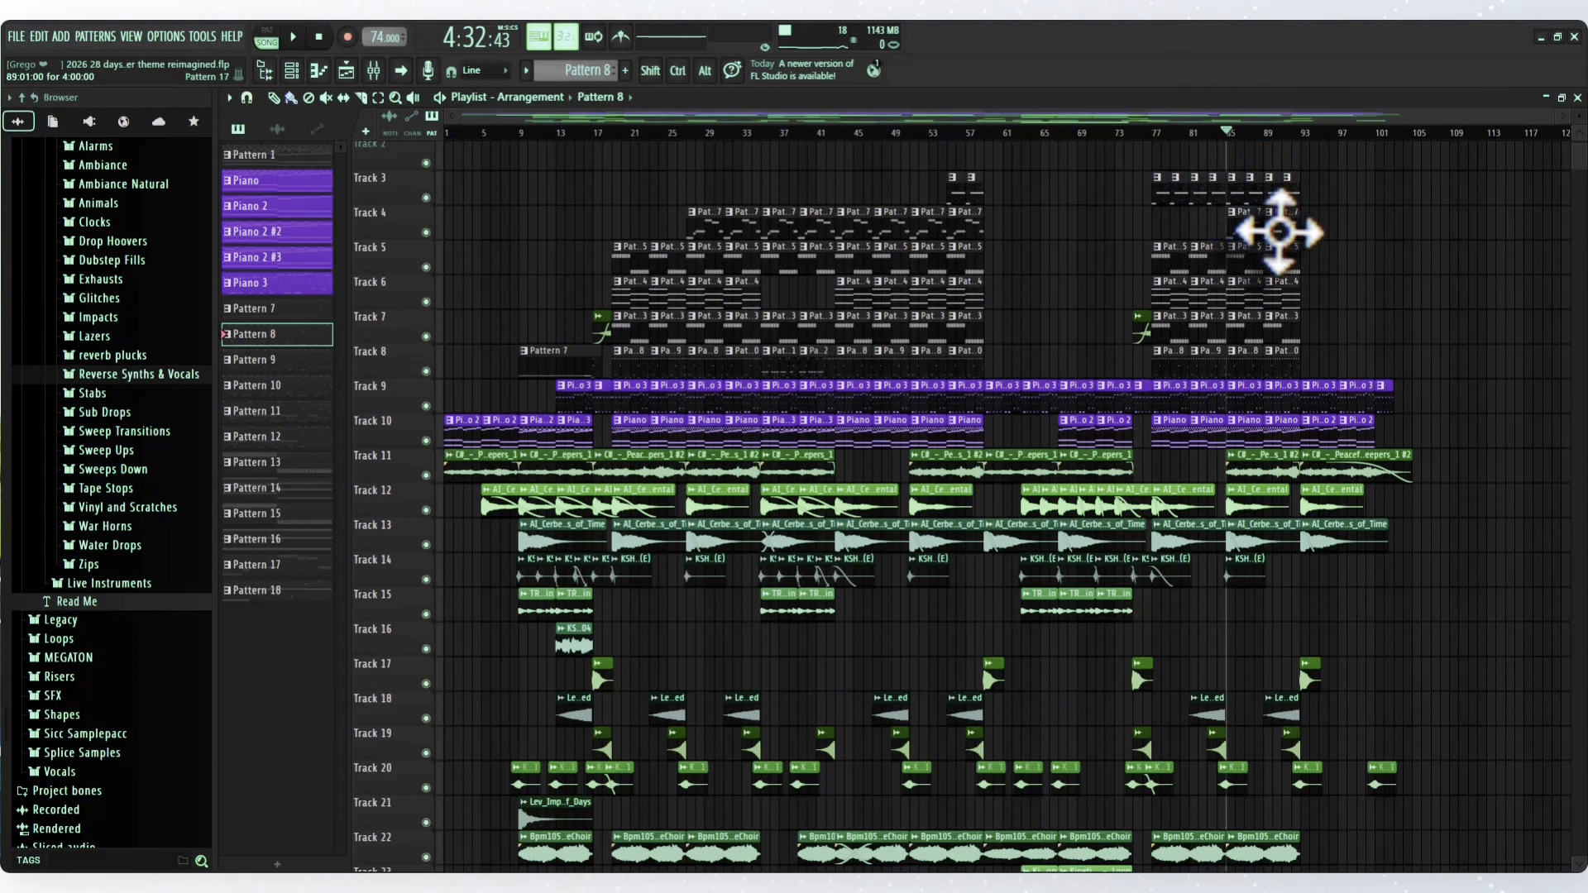
{"action": "left_click", "coordinate": [1304, 133]}
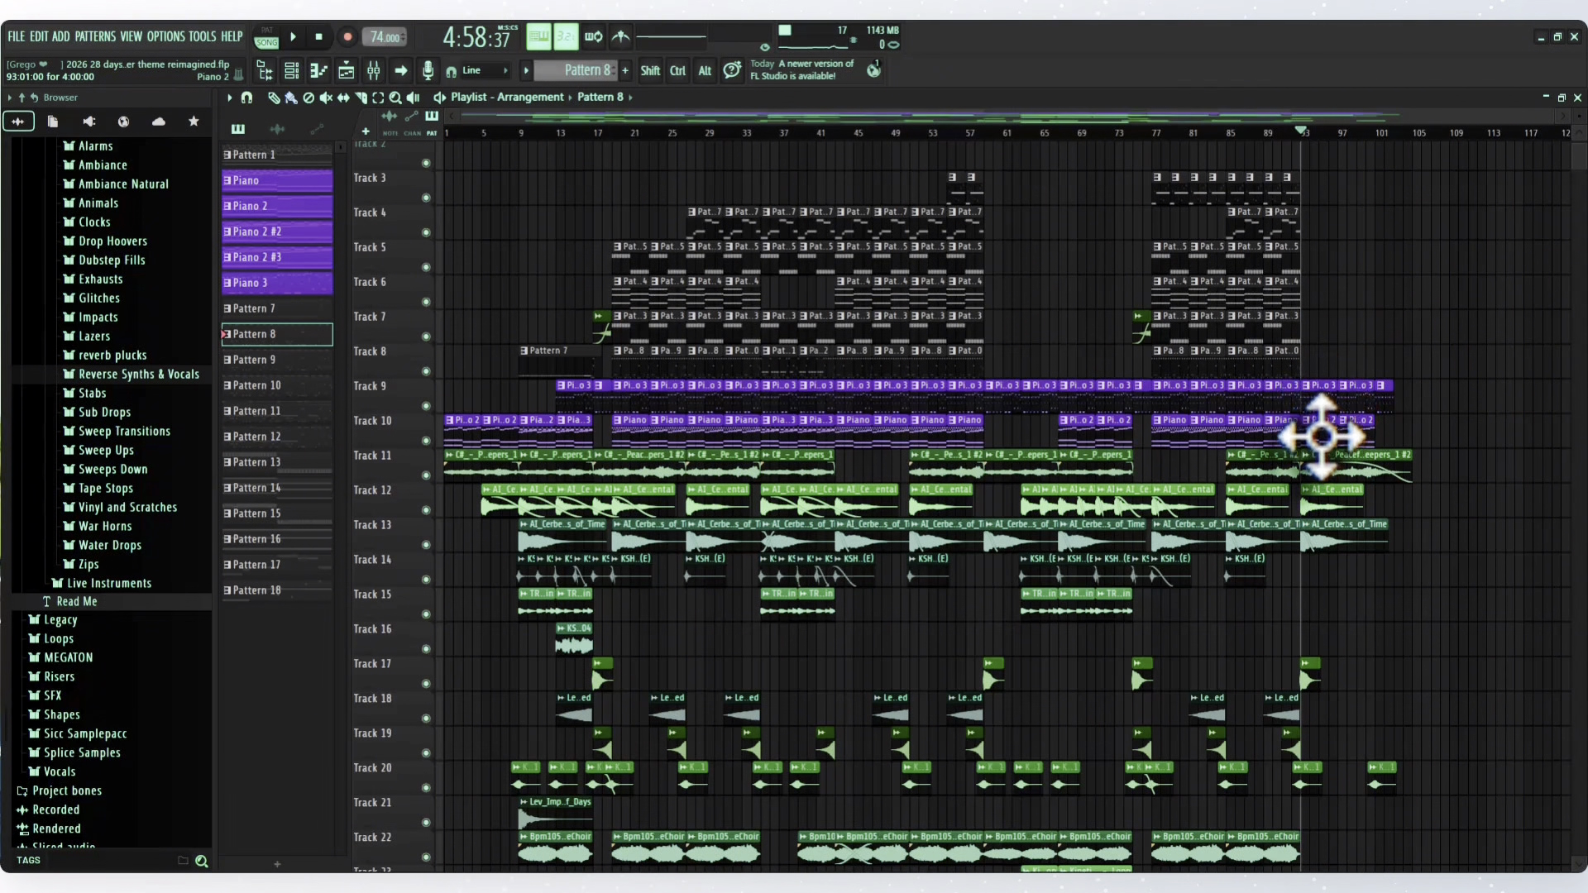
{"action": "left_click", "coordinate": [1383, 133]}
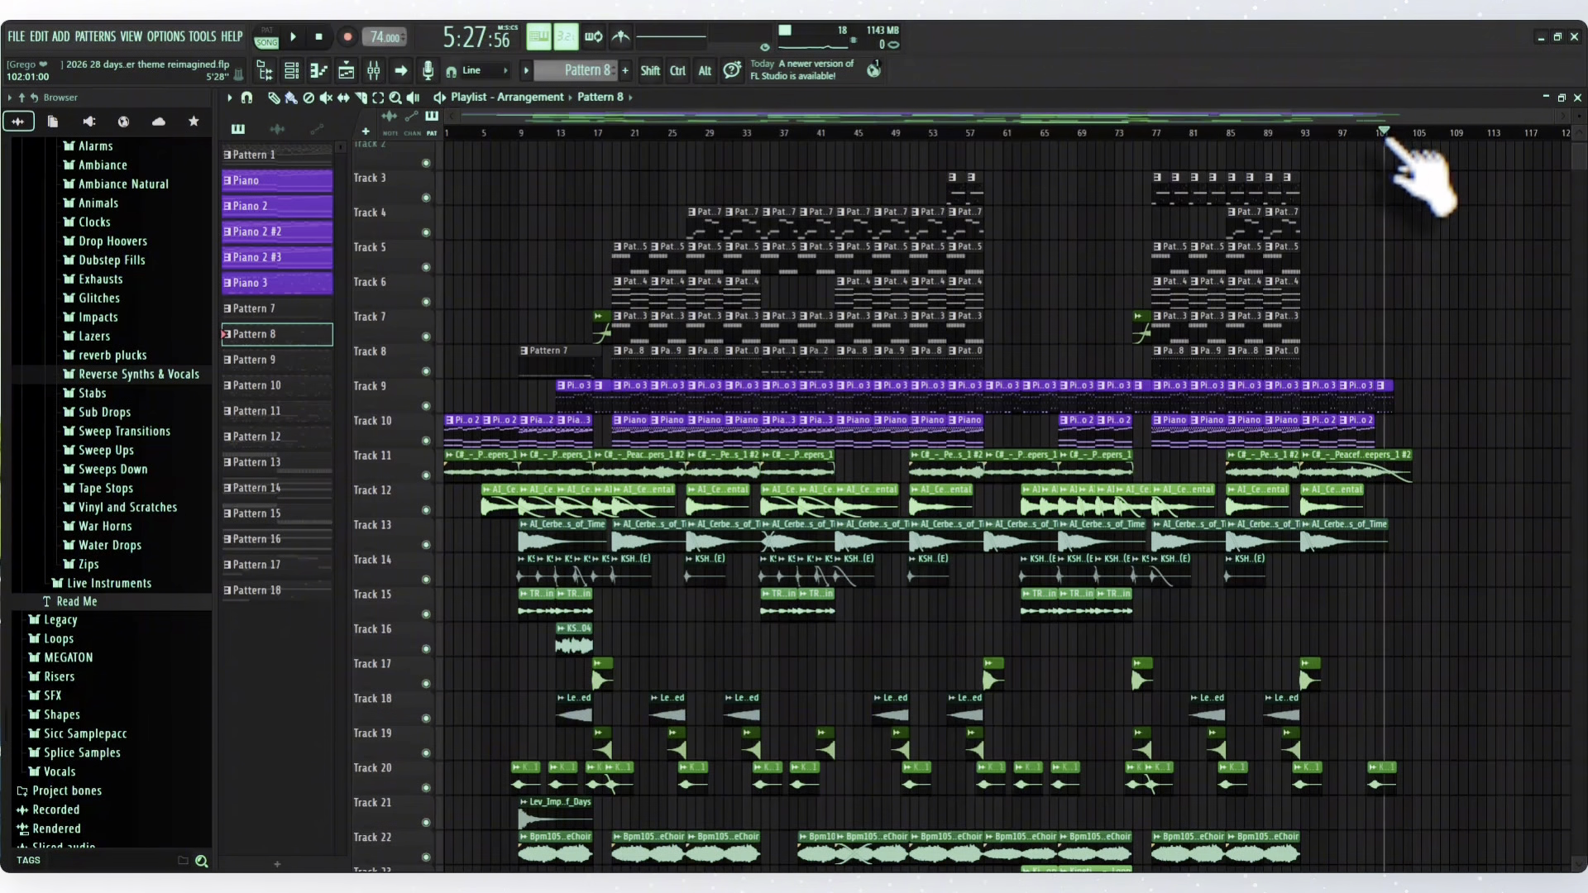
{"action": "left_click_drag", "start_coordinate": [1382, 133], "coordinate": [1382, 140]}
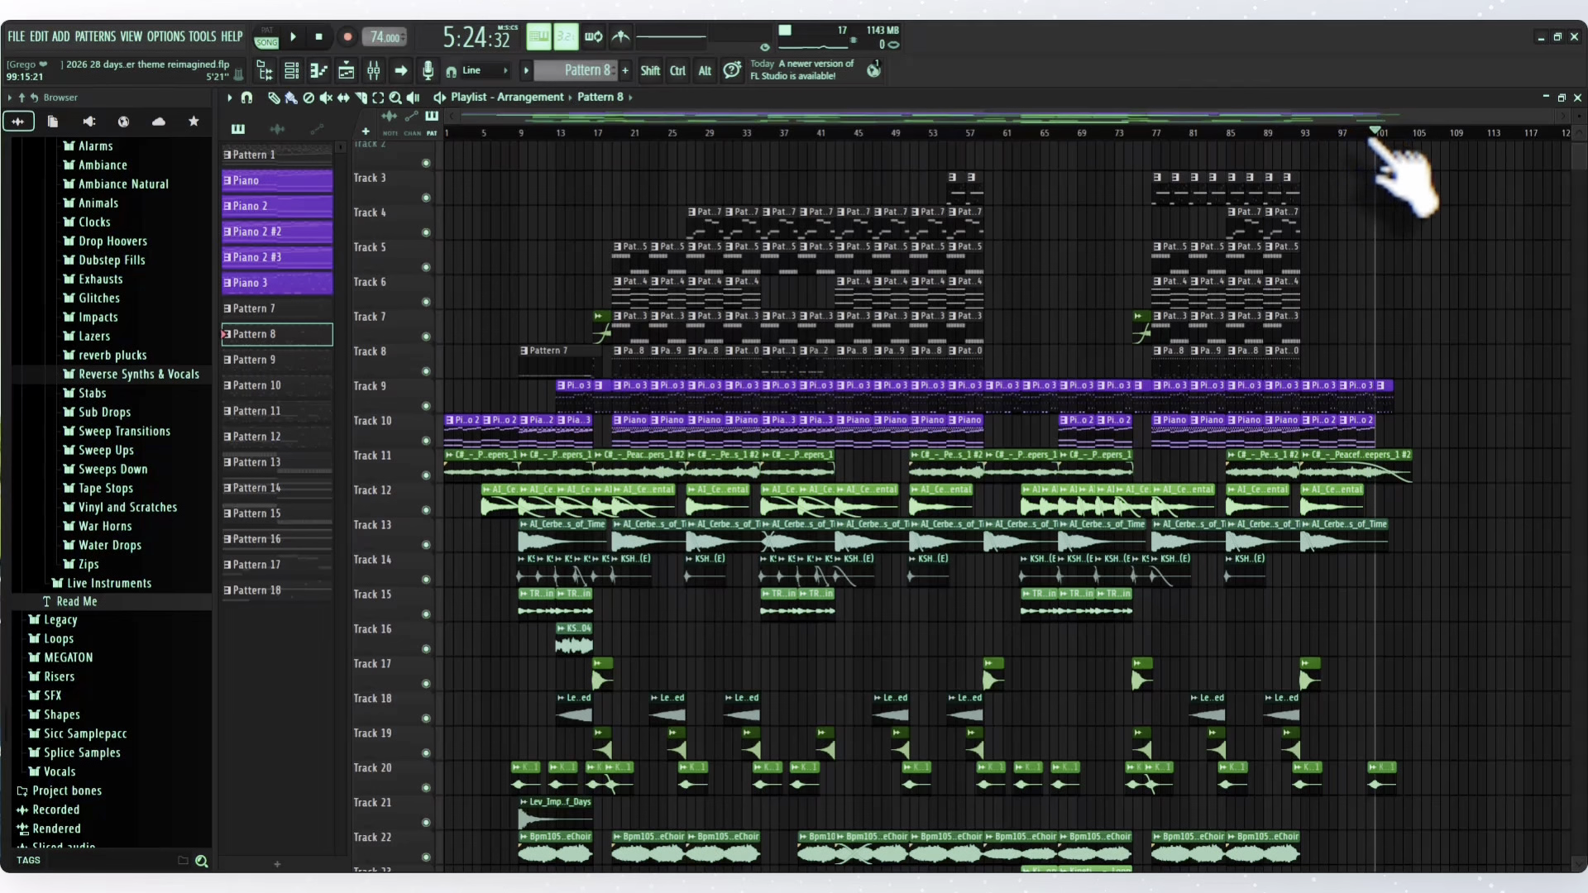
{"action": "left_click_drag", "start_coordinate": [1377, 134], "coordinate": [446, 134]}
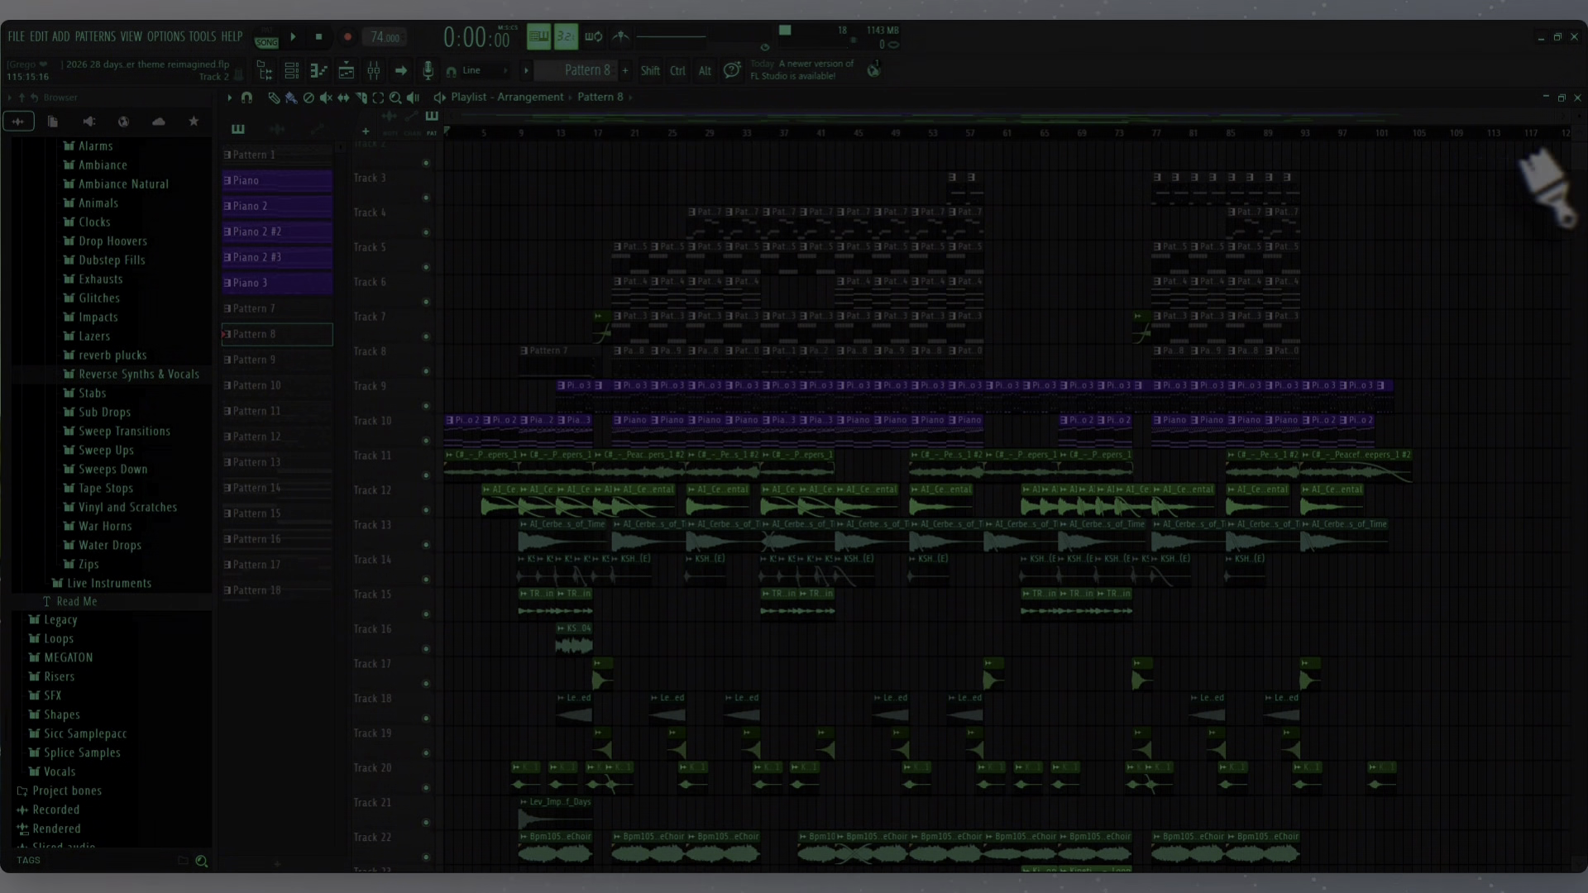